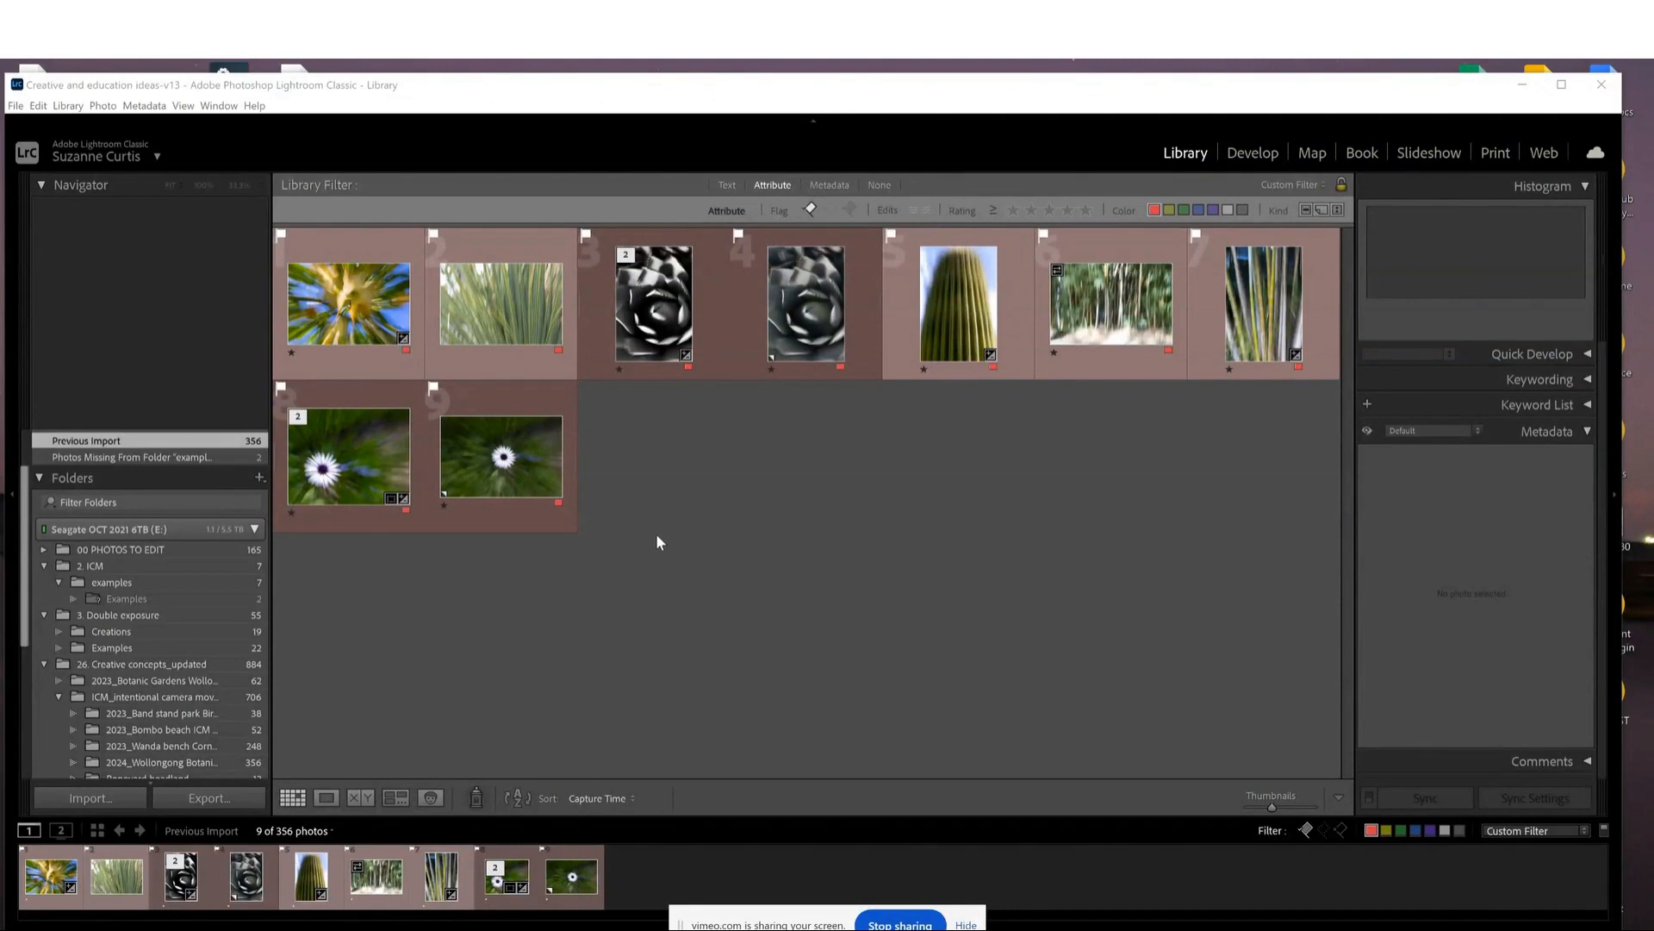
Open the green leaves photo 133A0605.CR3 in Develop, apply the automatic tone adjustment and undo it.
double_click(499, 309)
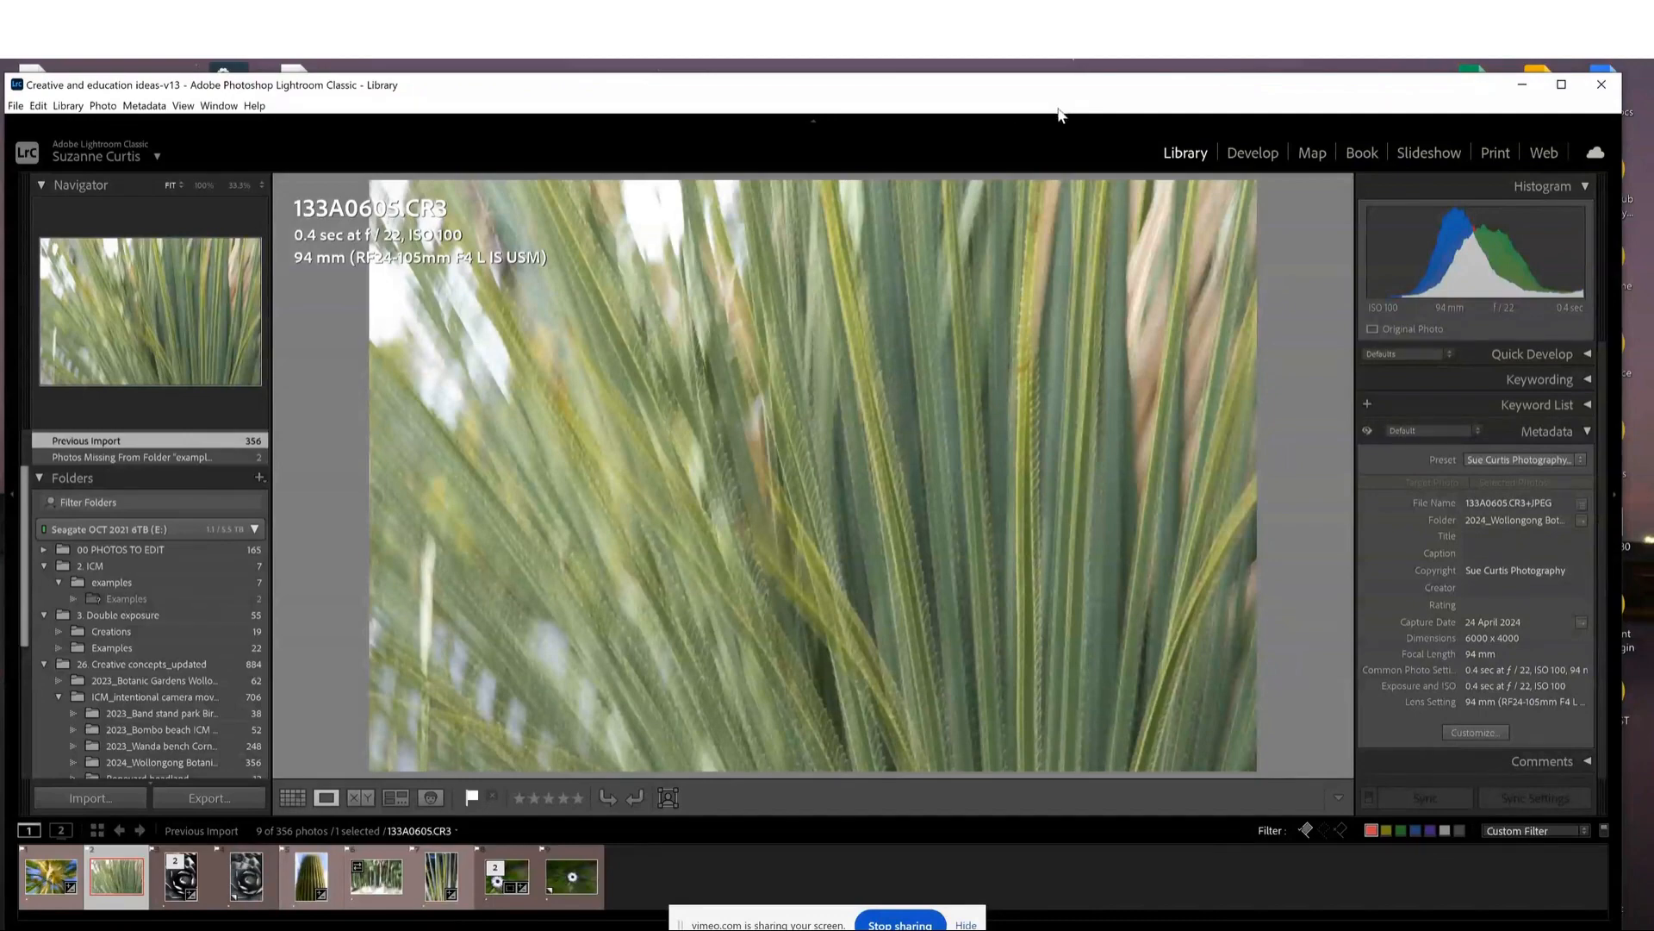
click(1248, 152)
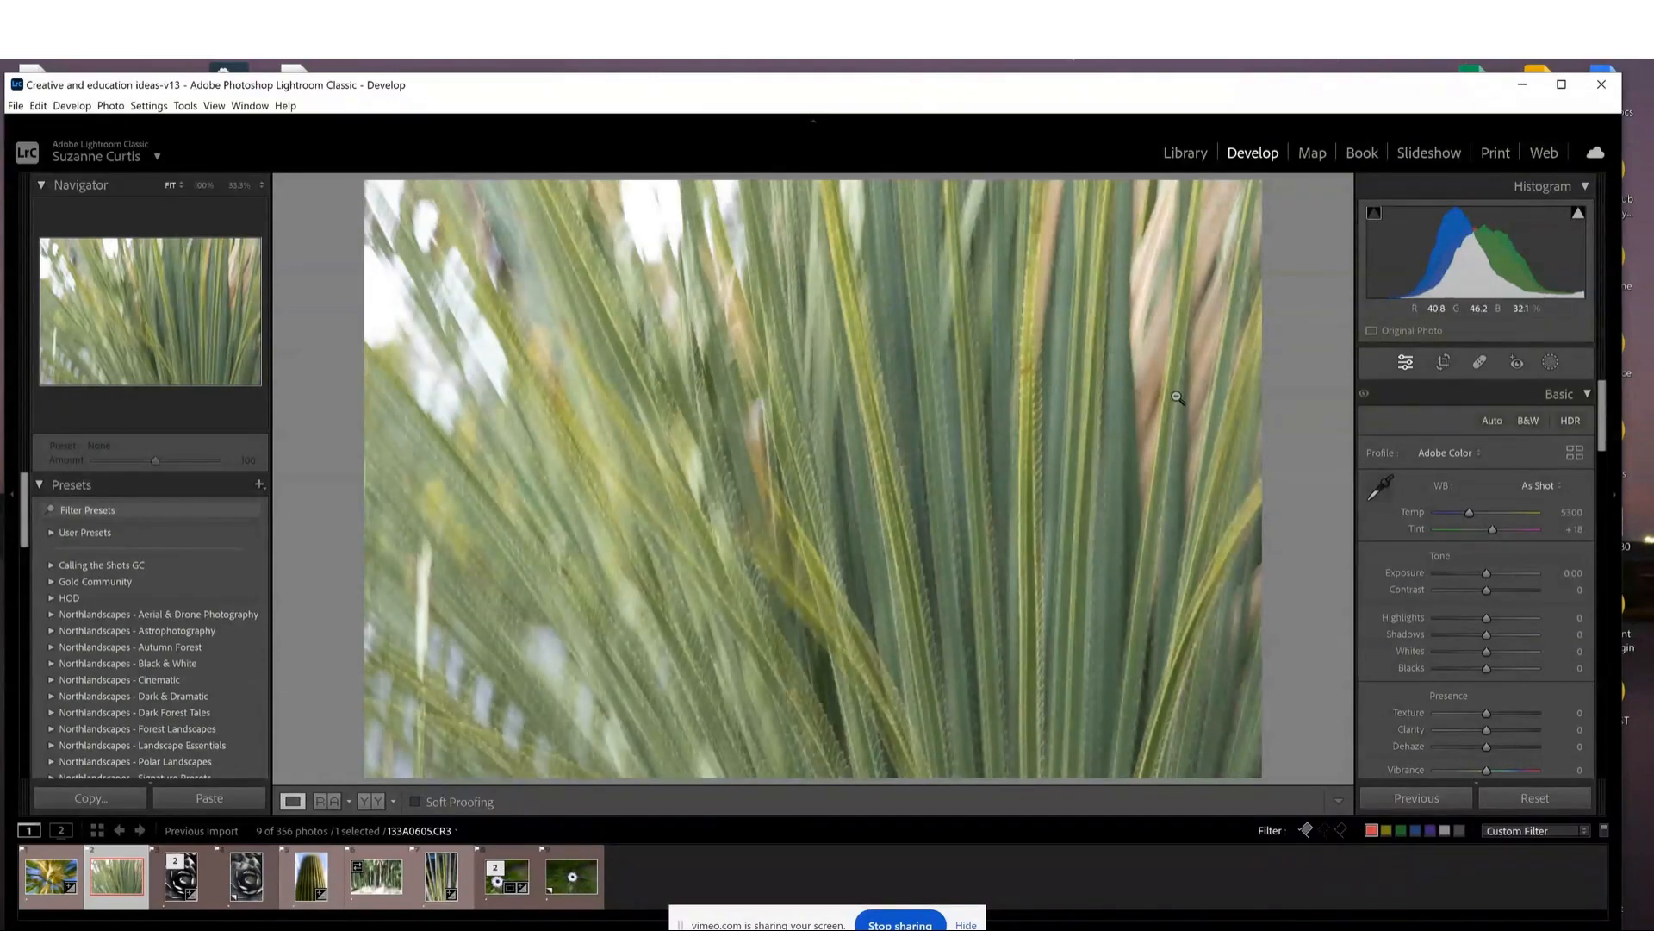
click(1491, 420)
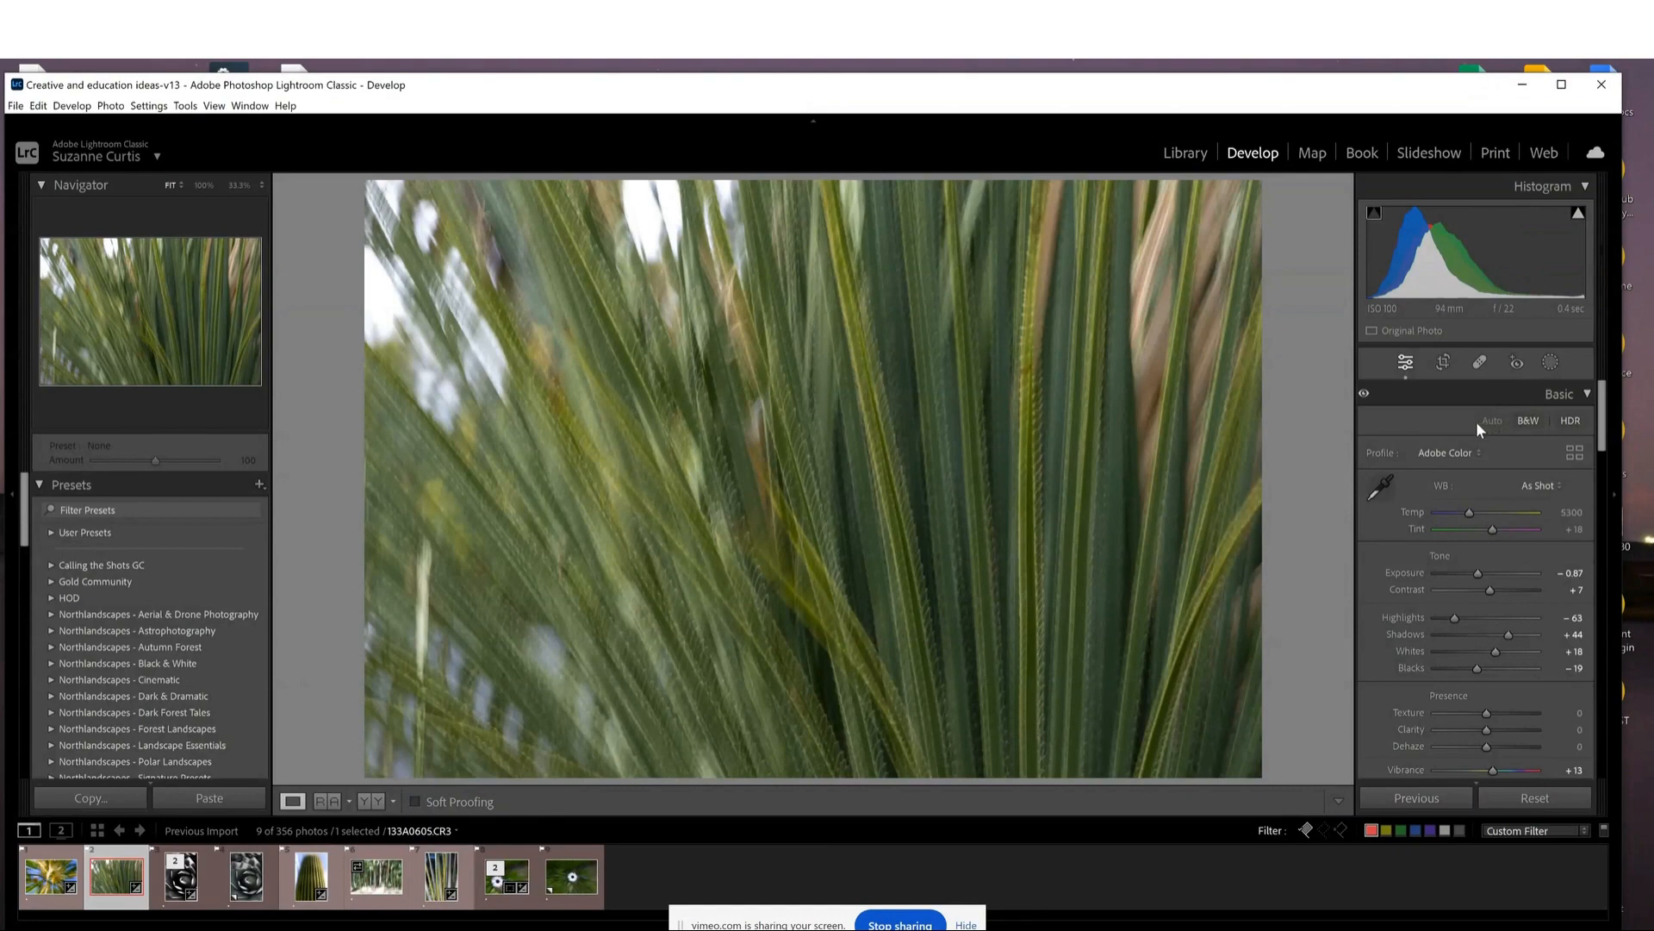
key(ctrl+z)
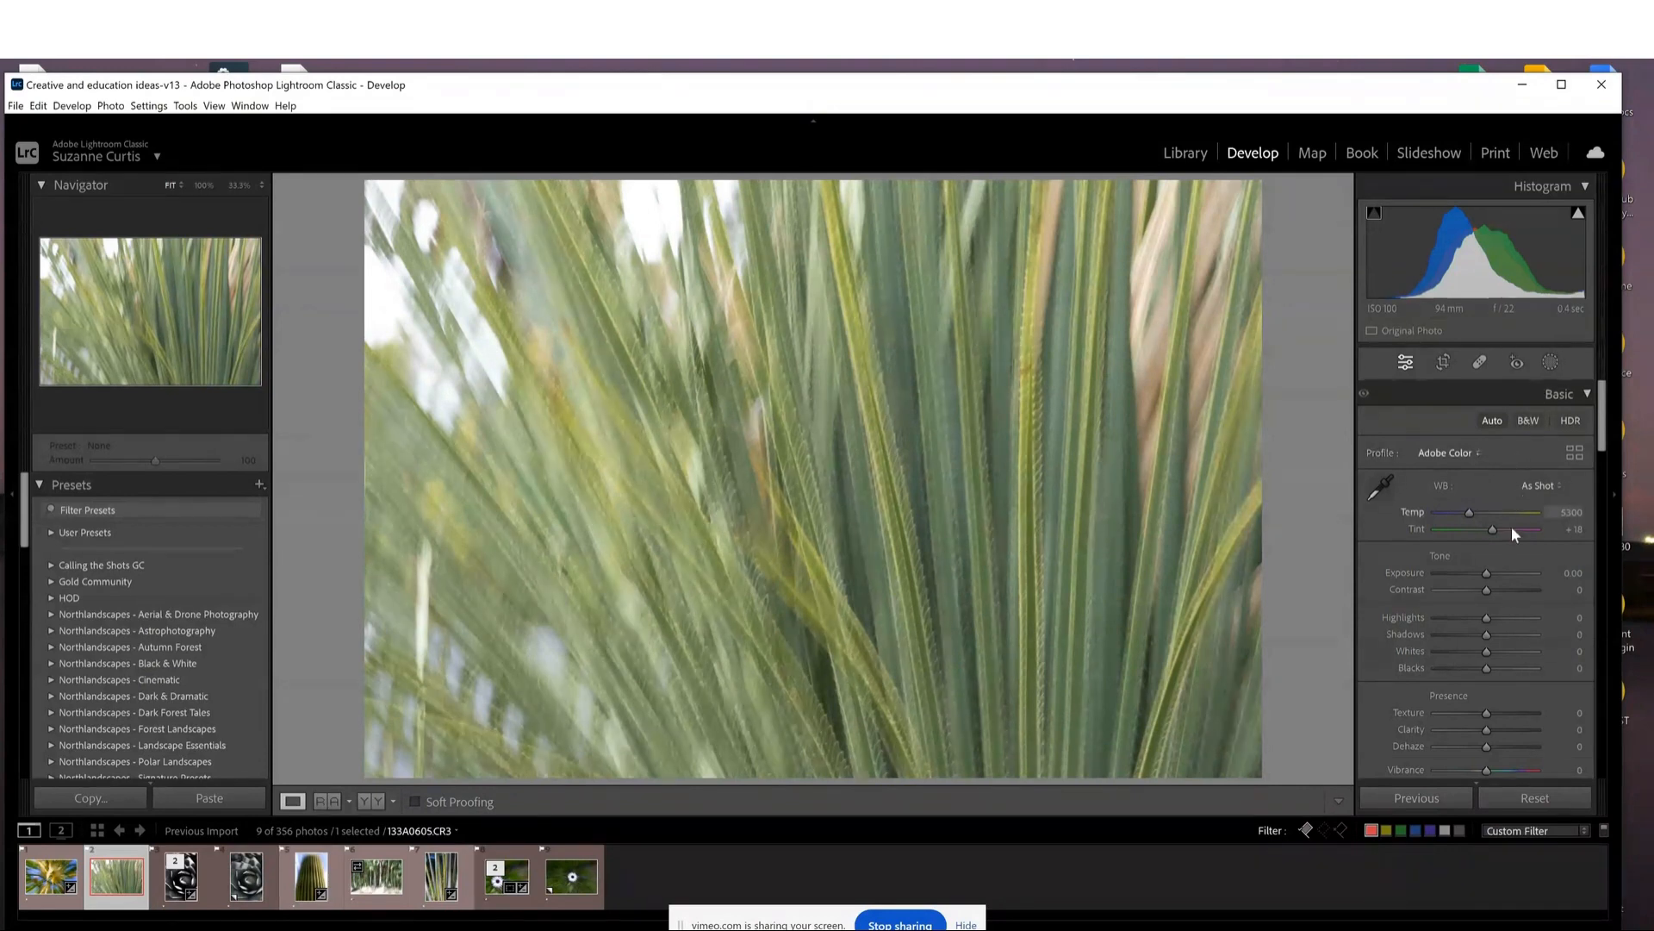
Set the leaves photo's Highlights to -66, Blacks to -31, Texture to +10, Clarity to +11 and Whites to +32.
drag(1486, 618, 1451, 619)
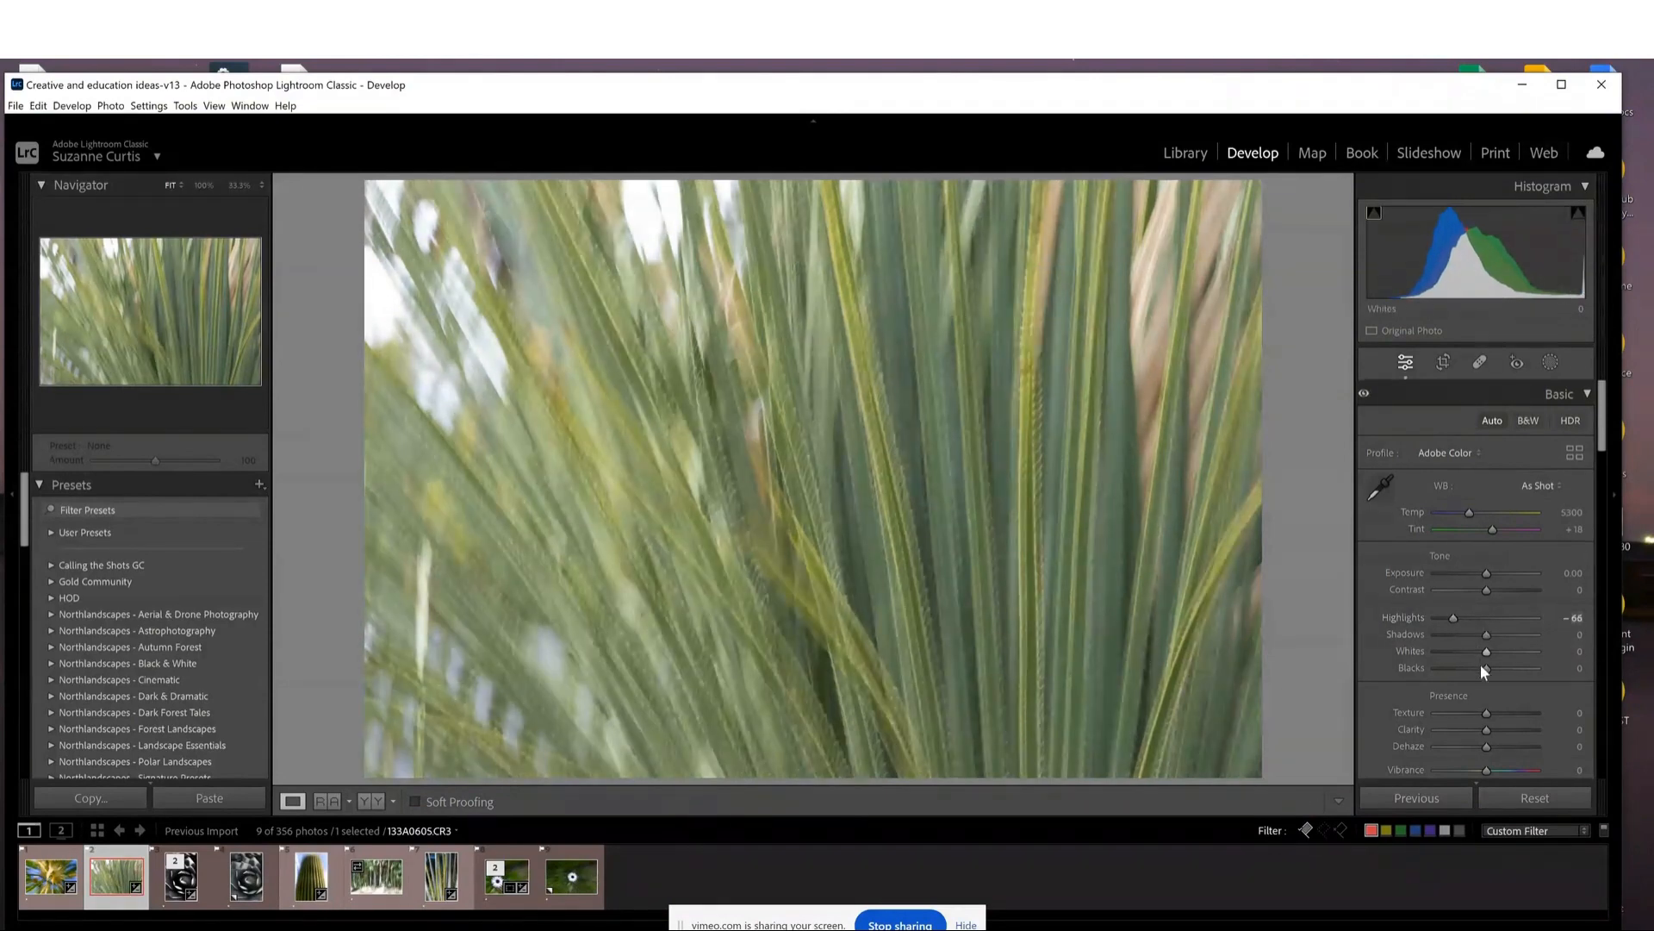
drag(1483, 667, 1470, 667)
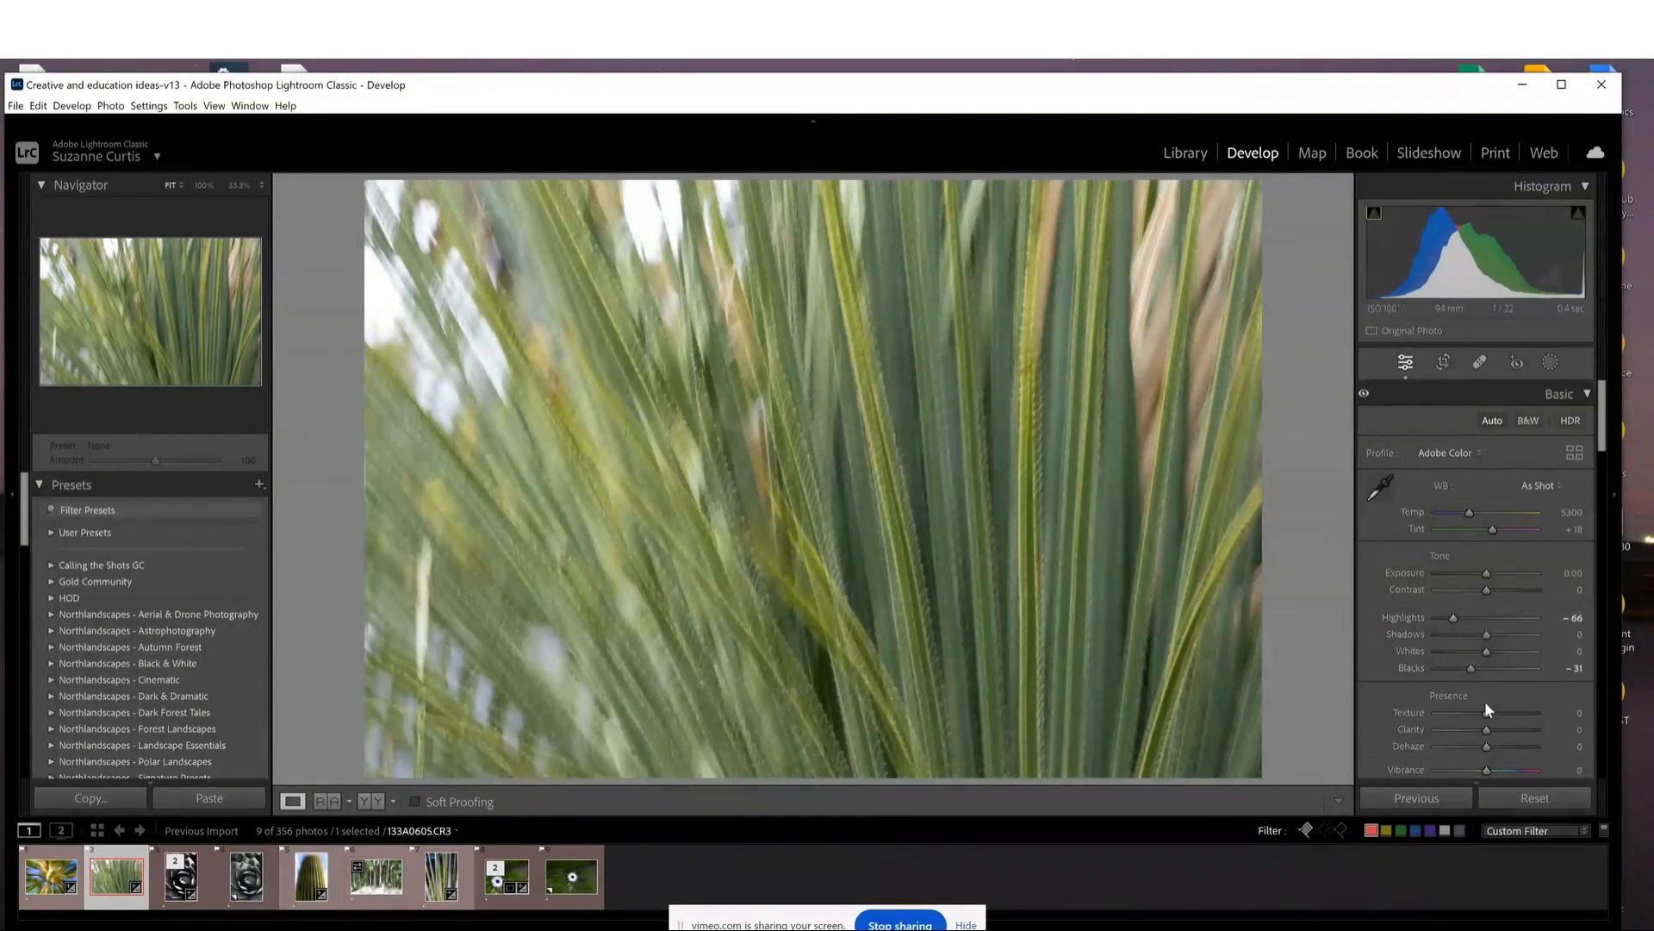
drag(1487, 713, 1490, 712)
drag(1487, 727, 1489, 727)
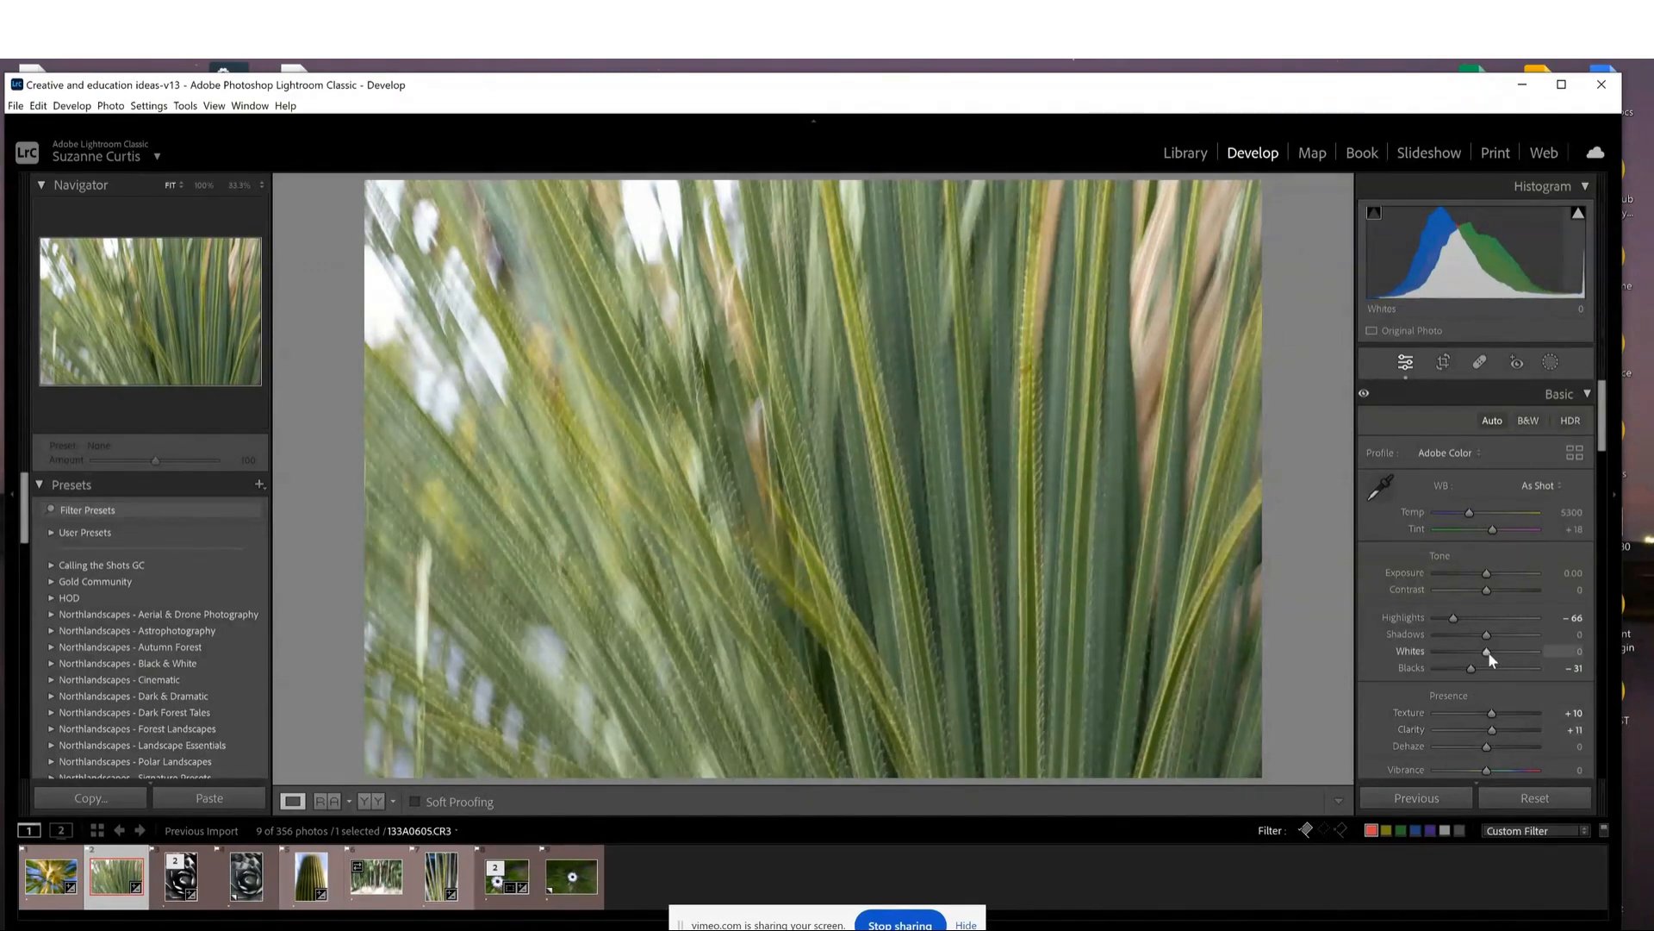
drag(1492, 652, 1503, 652)
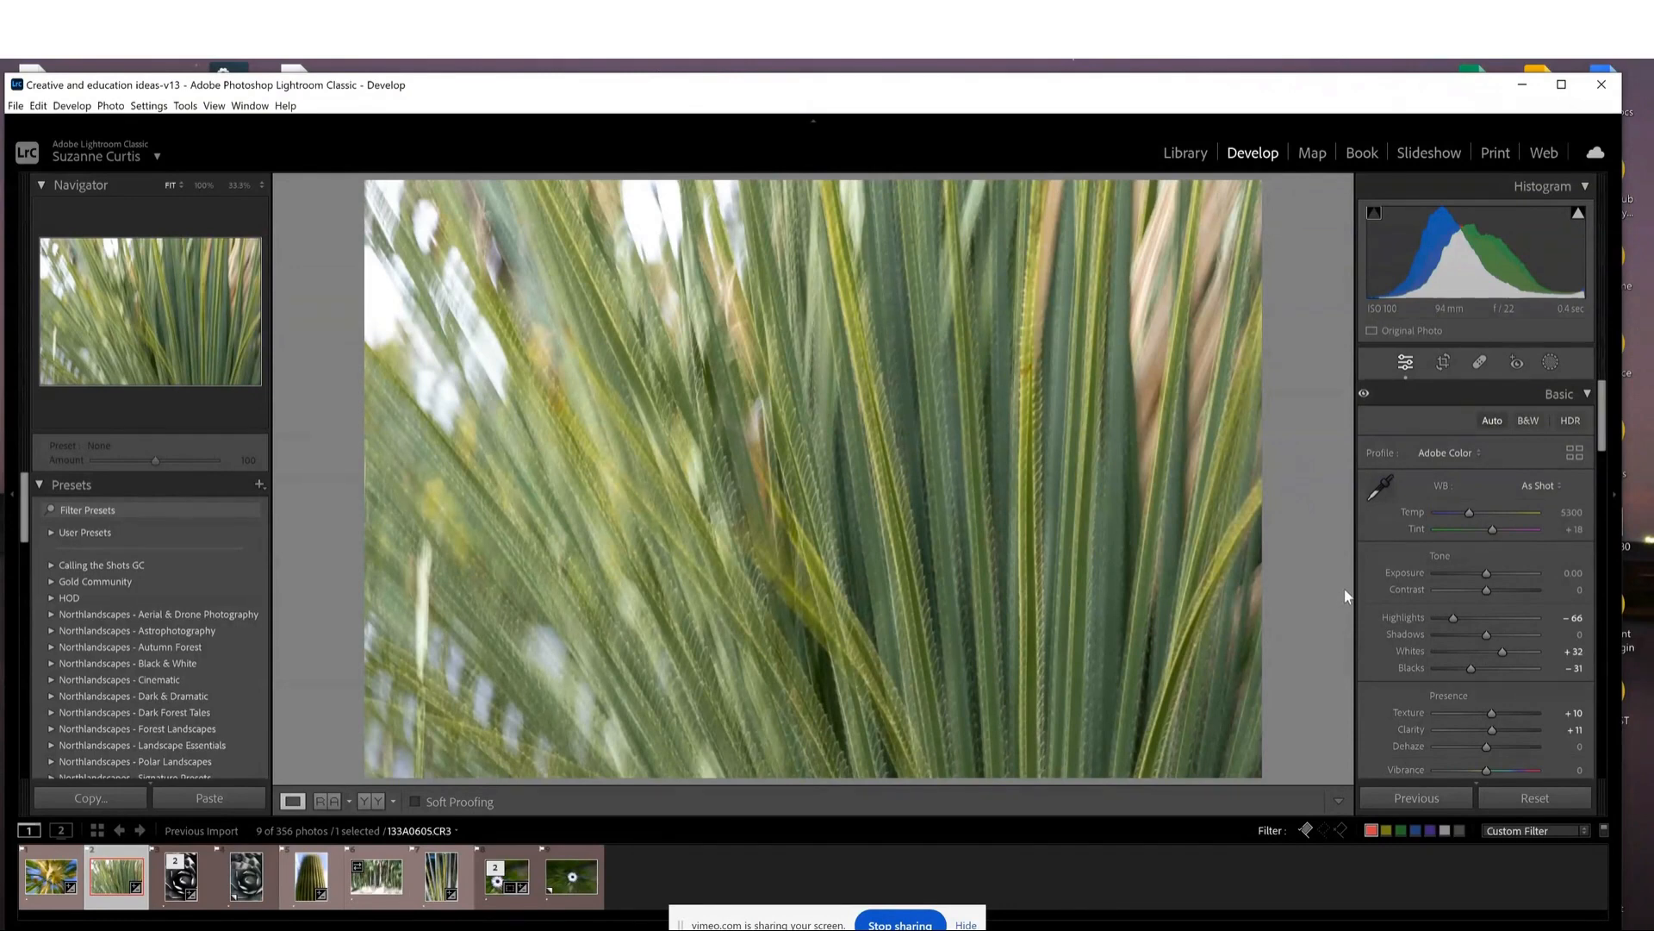
Crop away the left part of the leaves photo, keeping the full height and the upright leaves, and apply the crop.
click(1446, 363)
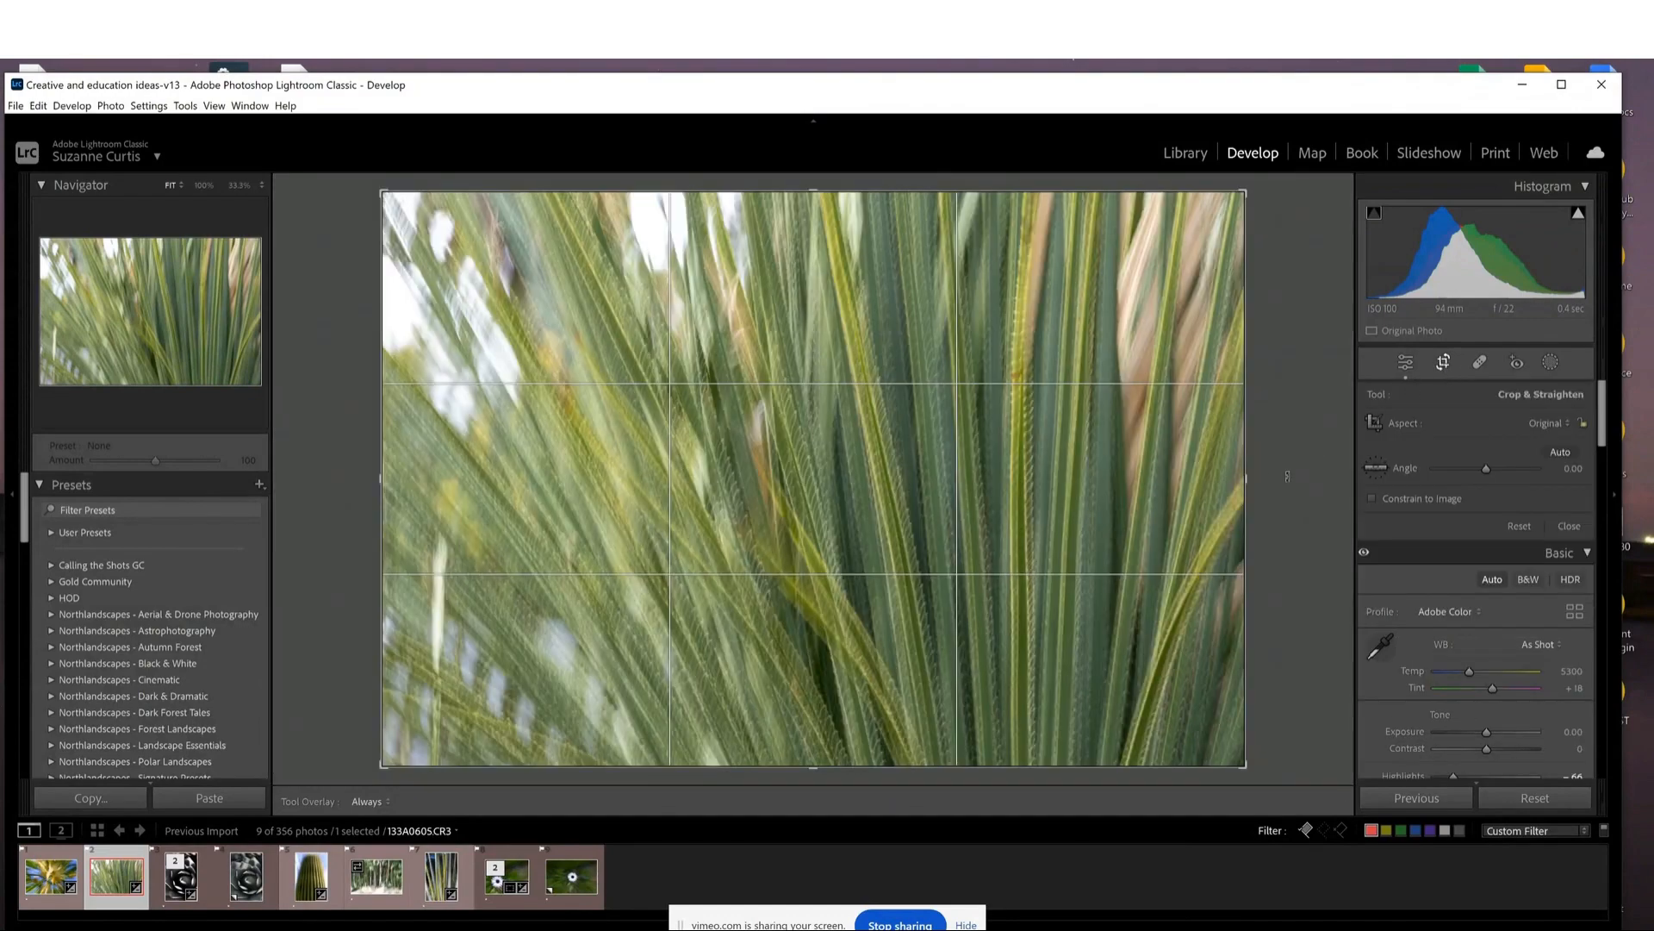
drag(1247, 476, 1246, 476)
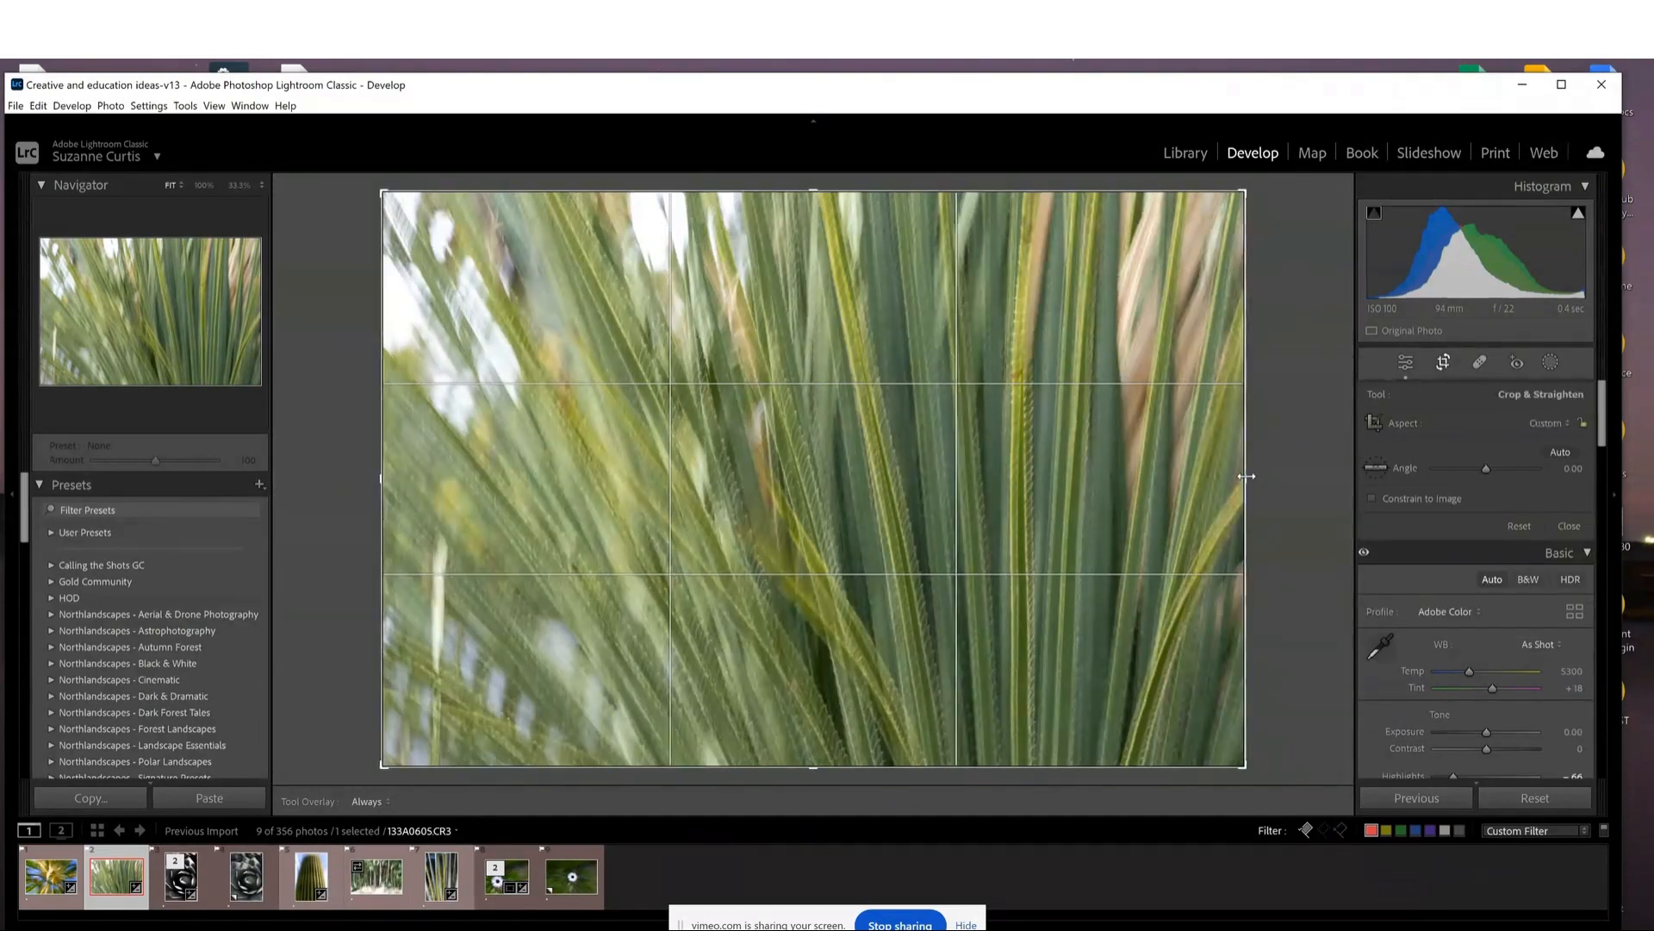
key(ctrl+z)
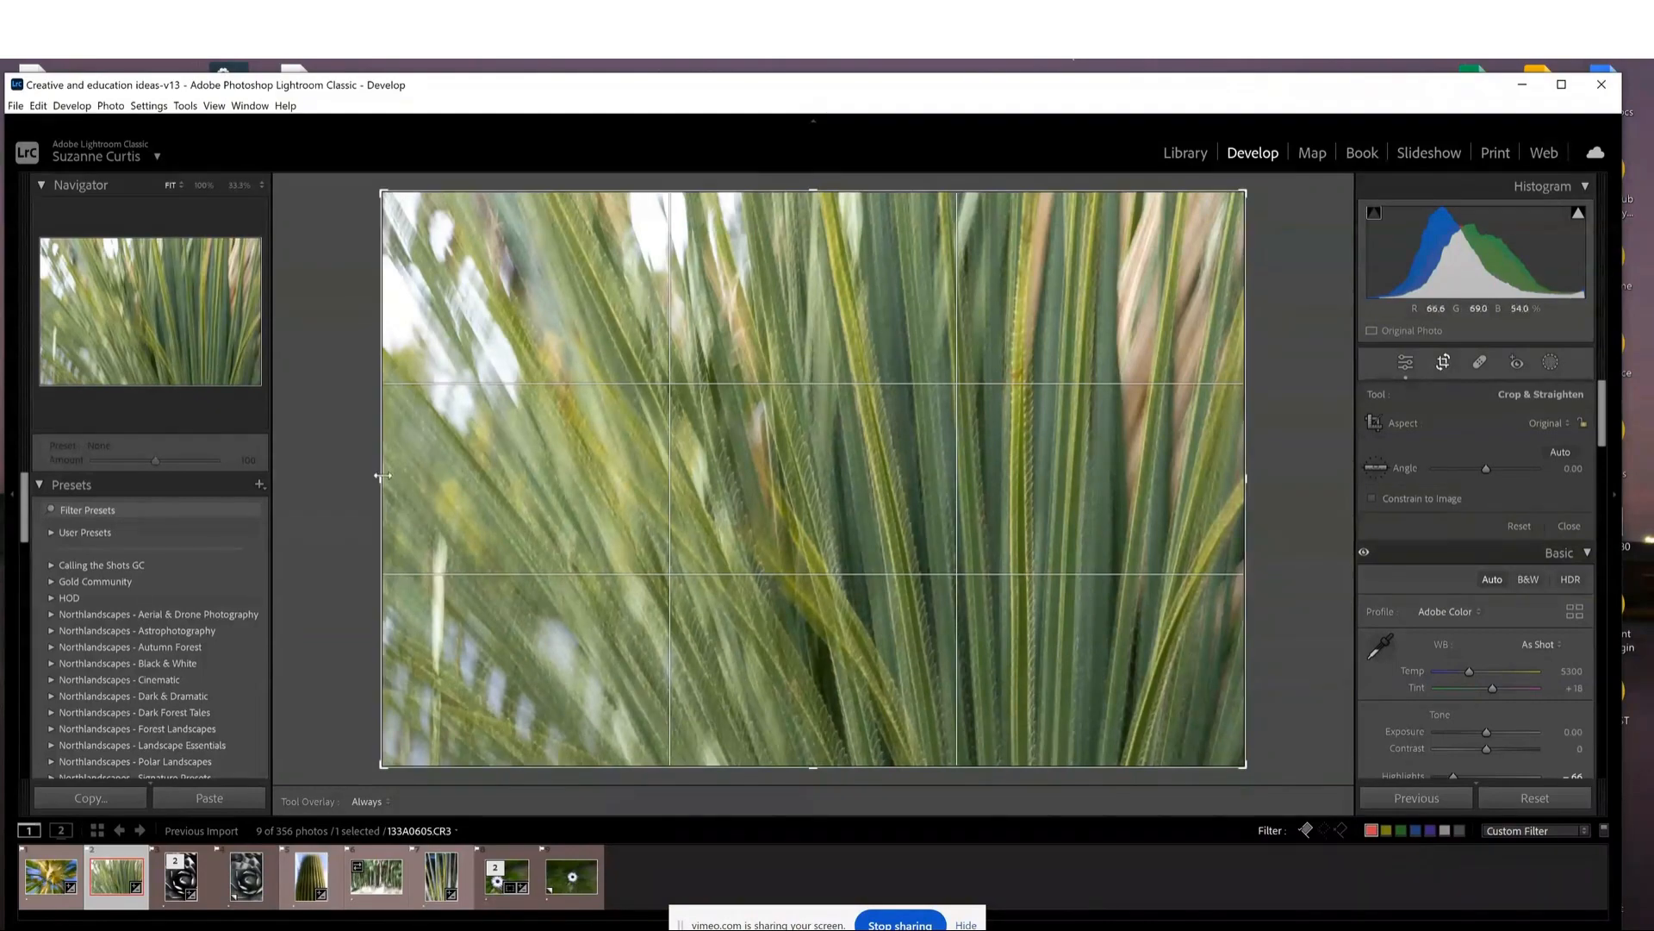
drag(382, 473, 562, 513)
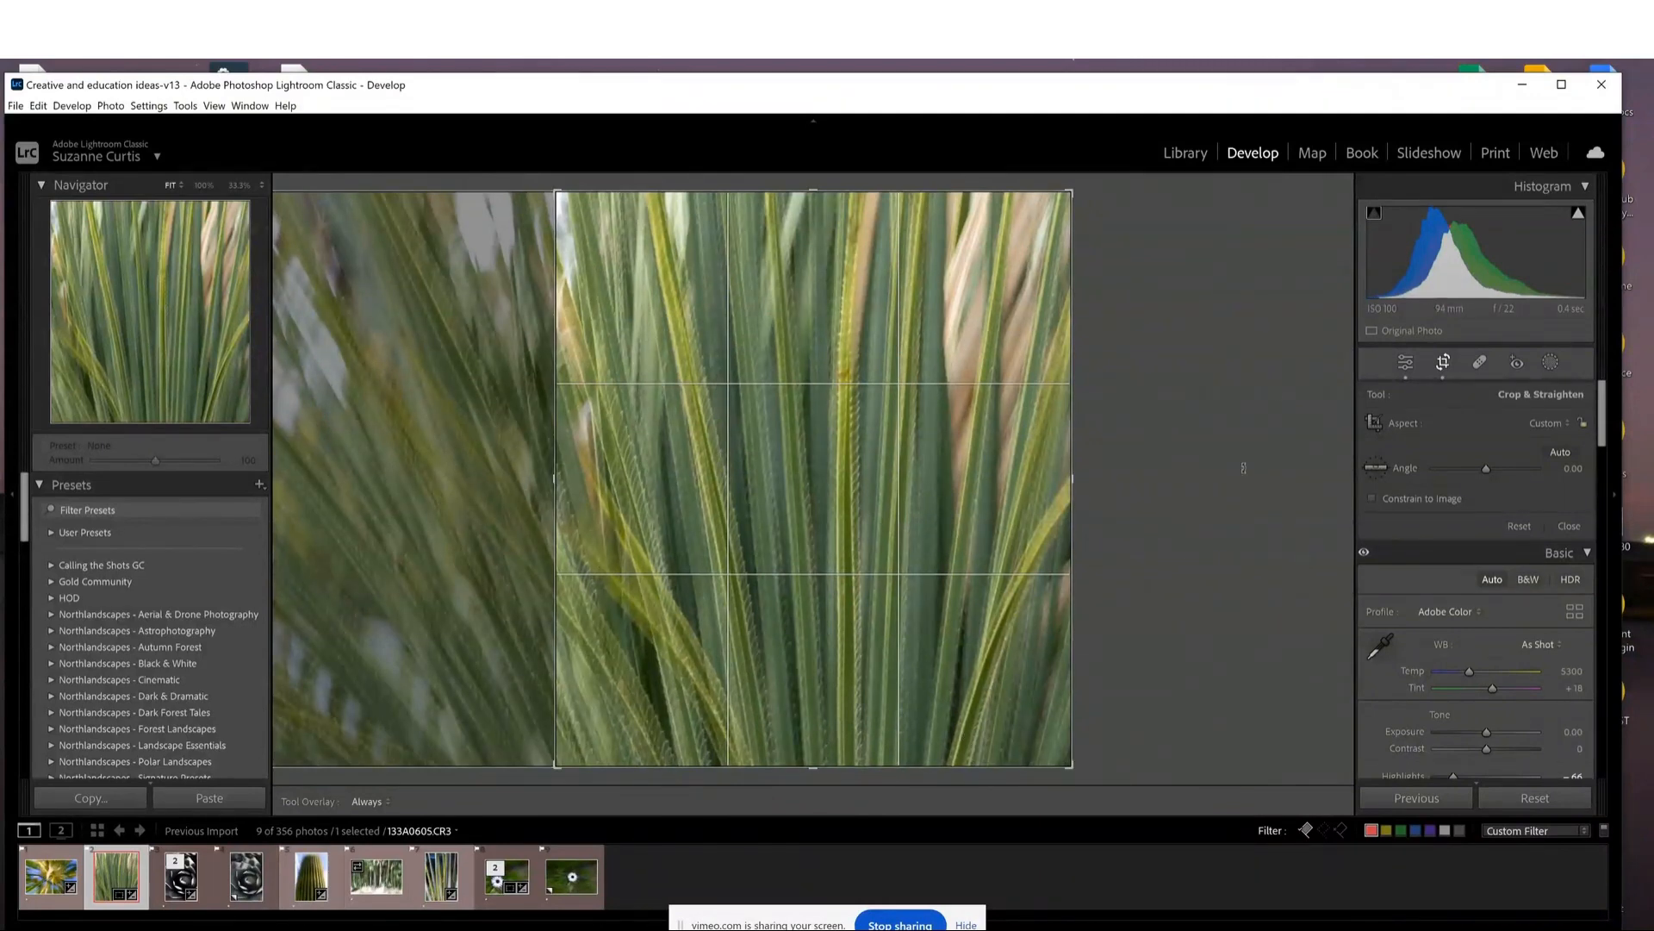
click(1567, 526)
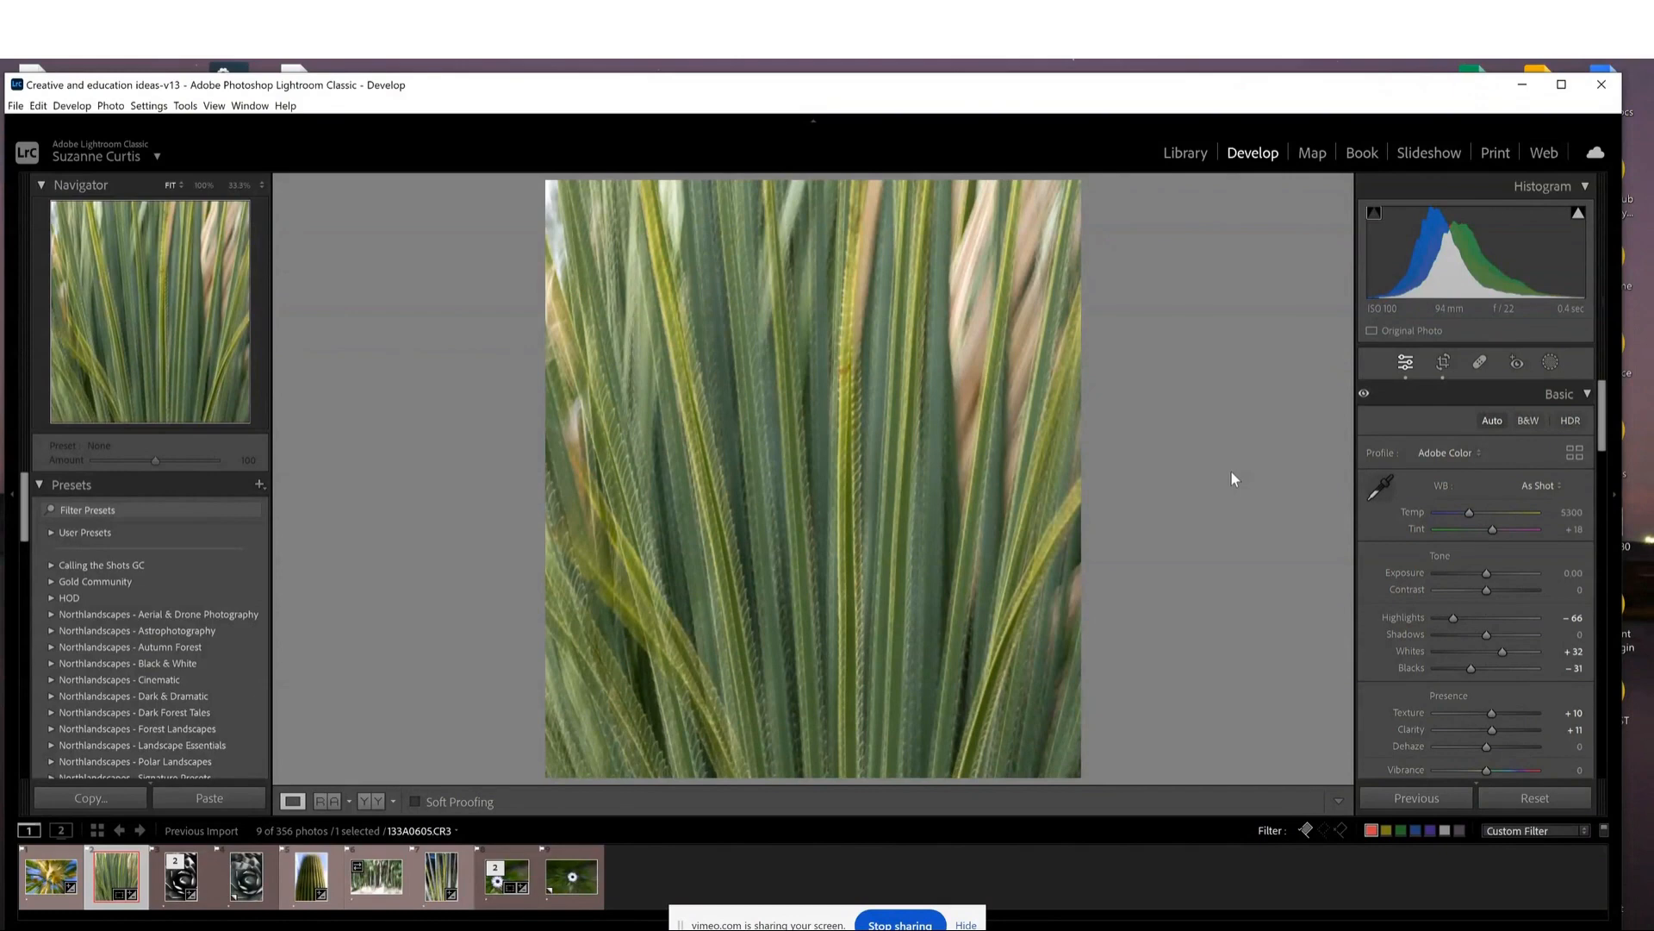
Open the cactus photo 133A0629.CR3 in Develop and set Exposure +0.17, Highlights -100, Shadows +88, Whites +62, Texture +20 and Clarity +9.
key(g)
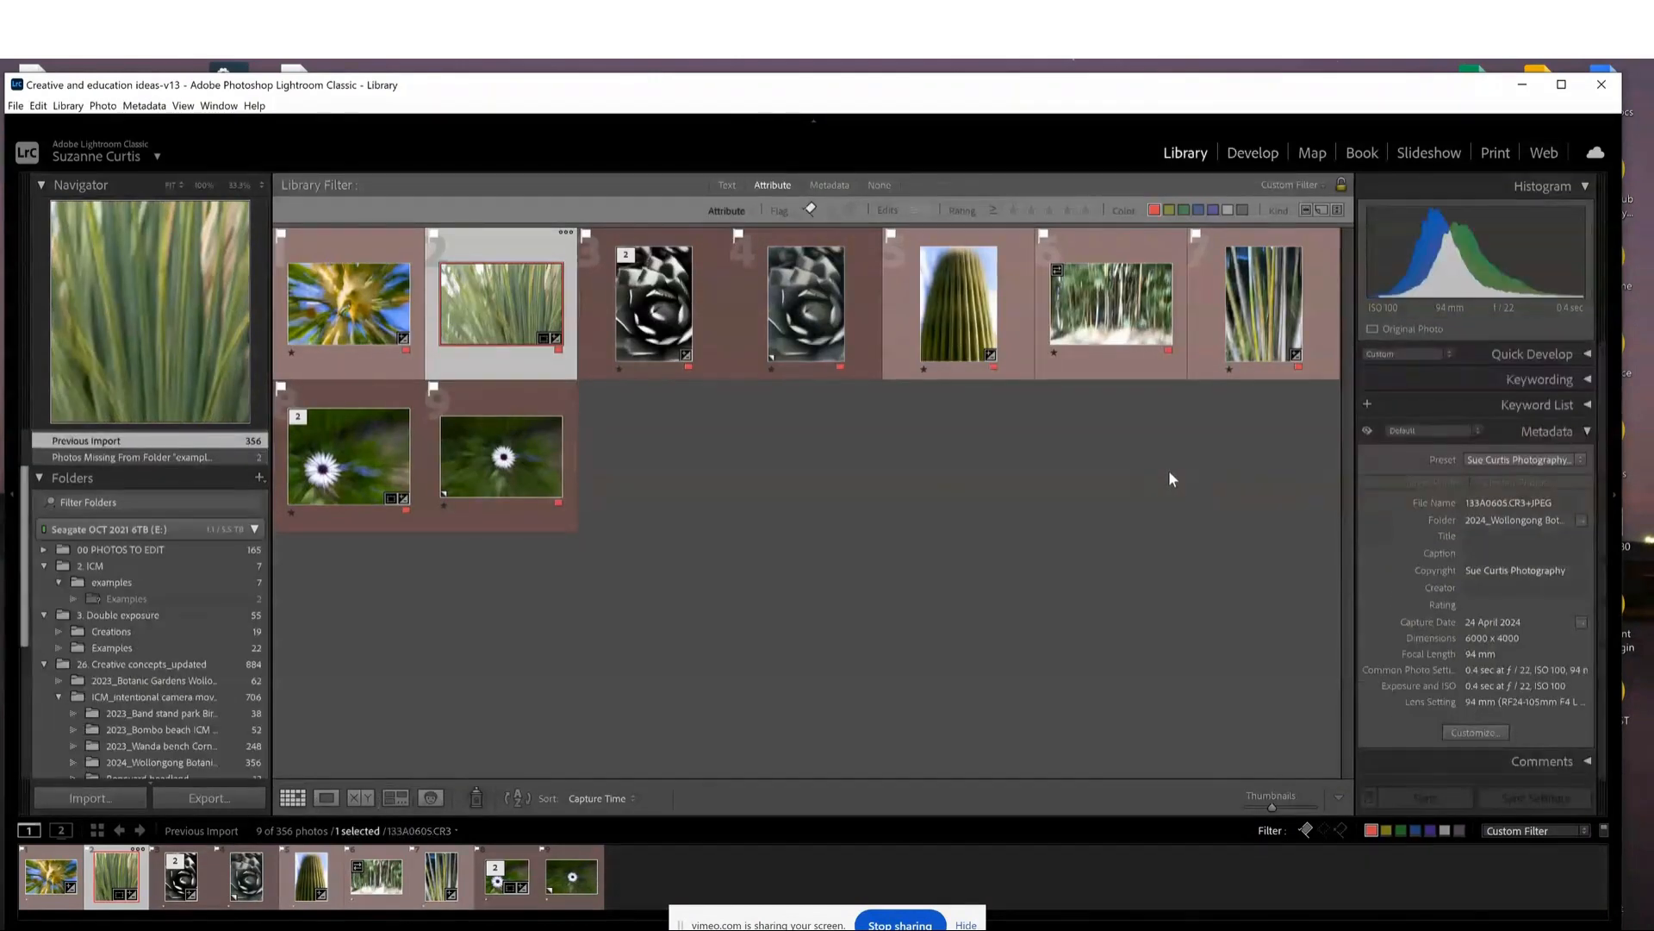
click(964, 303)
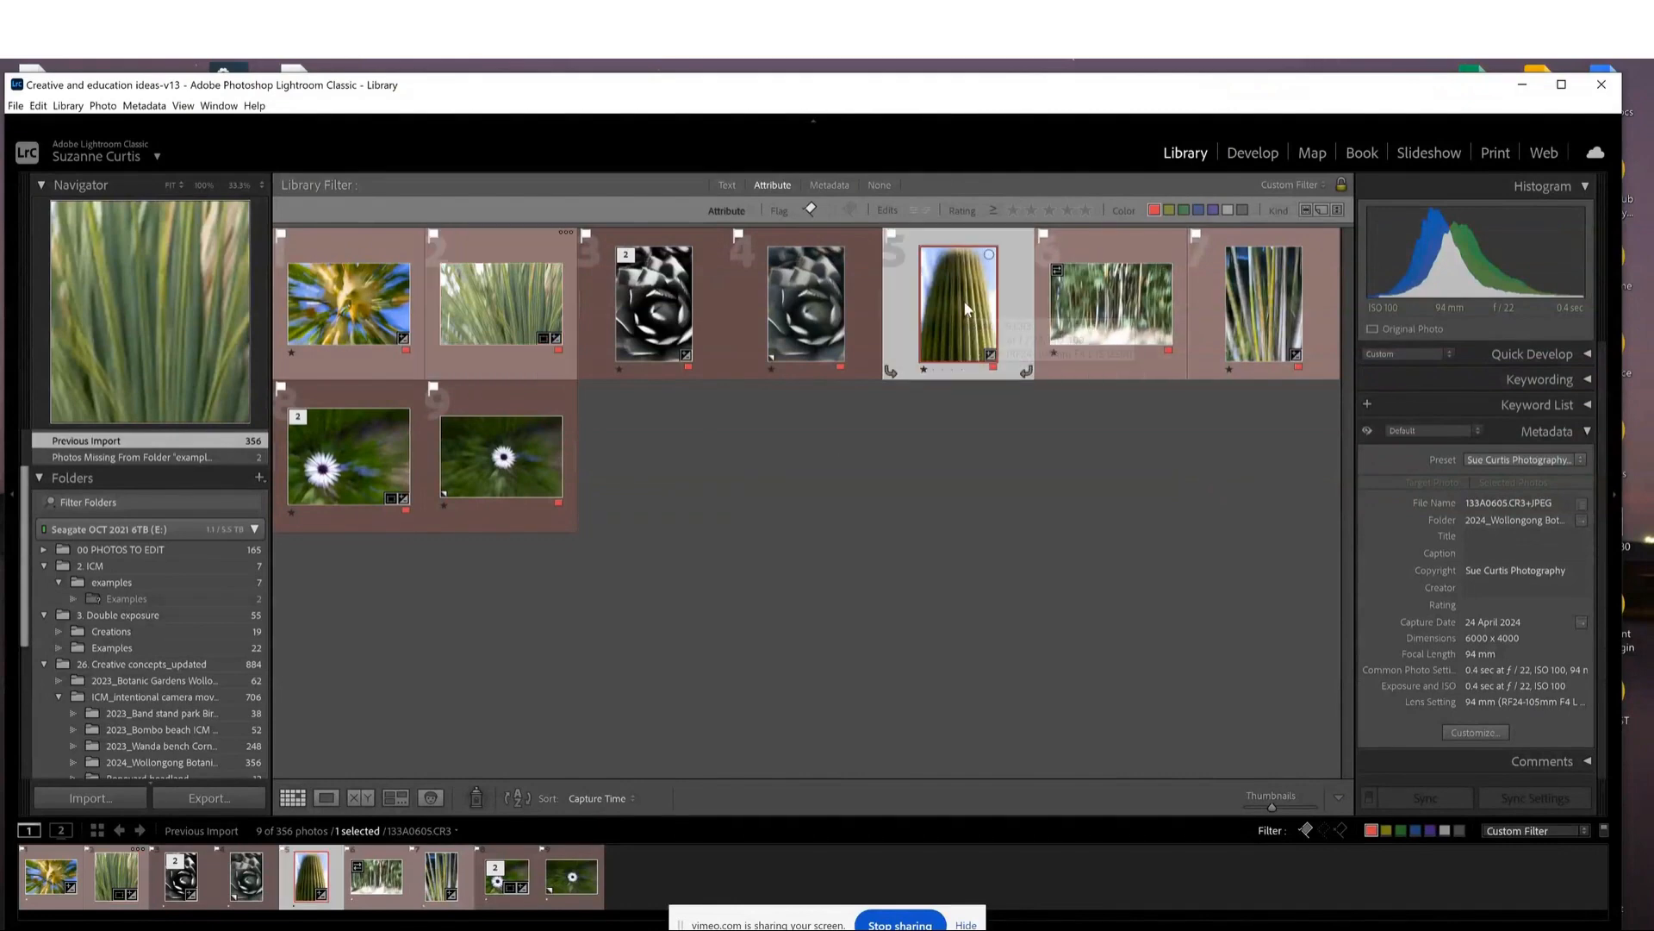
double_click(965, 306)
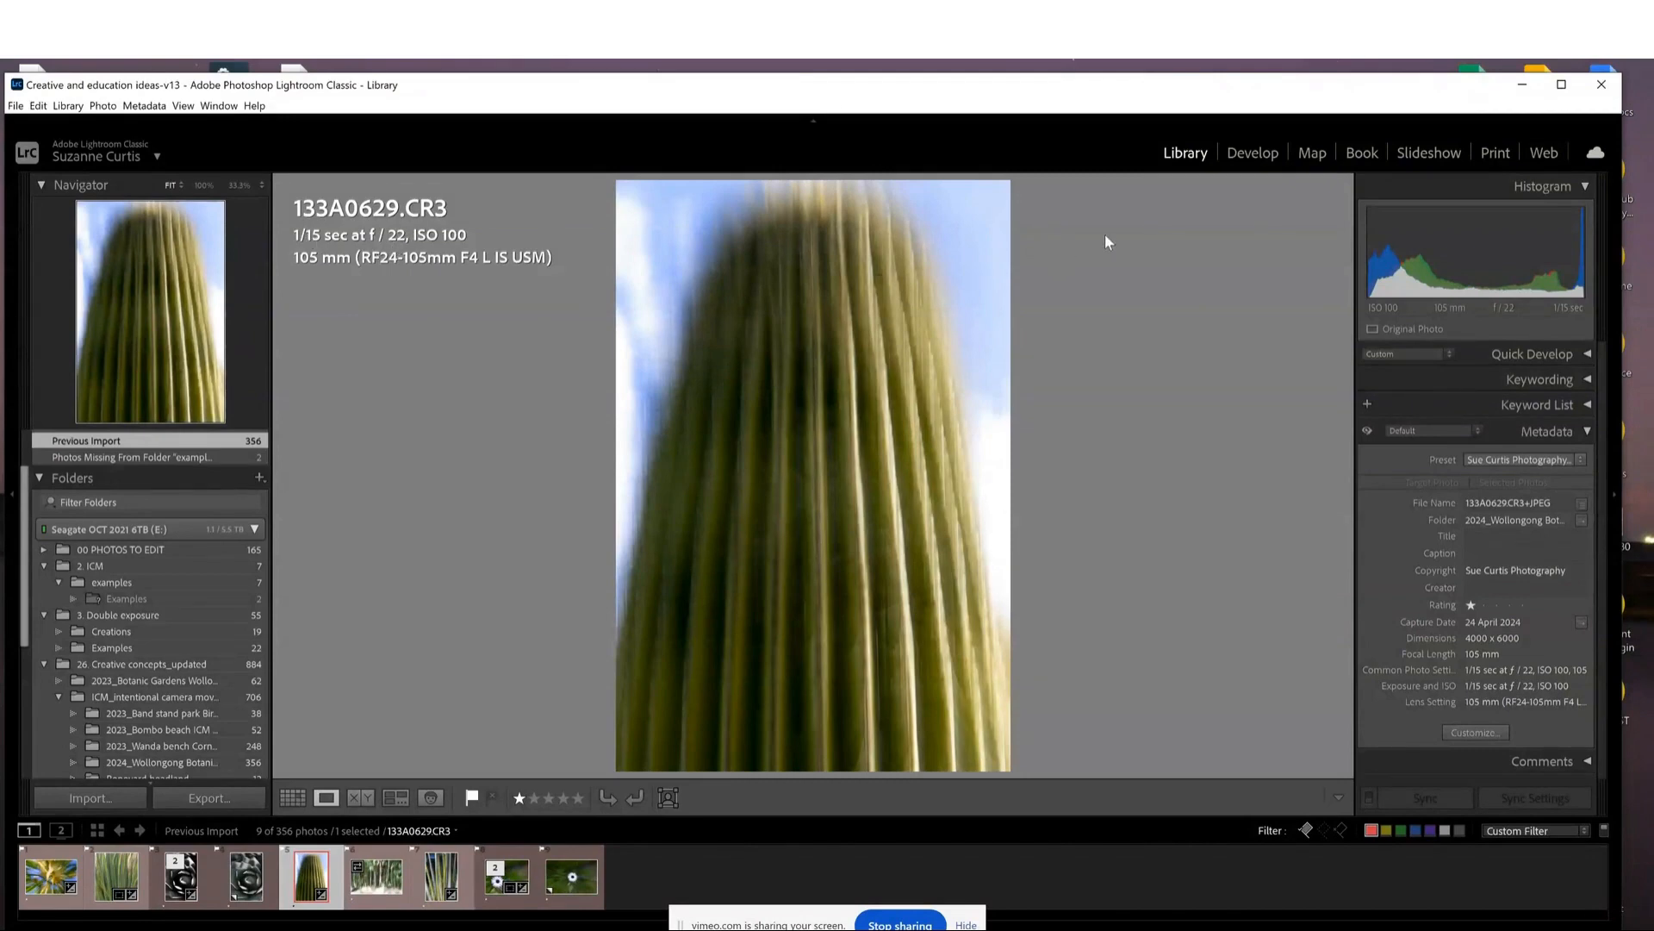
click(1251, 155)
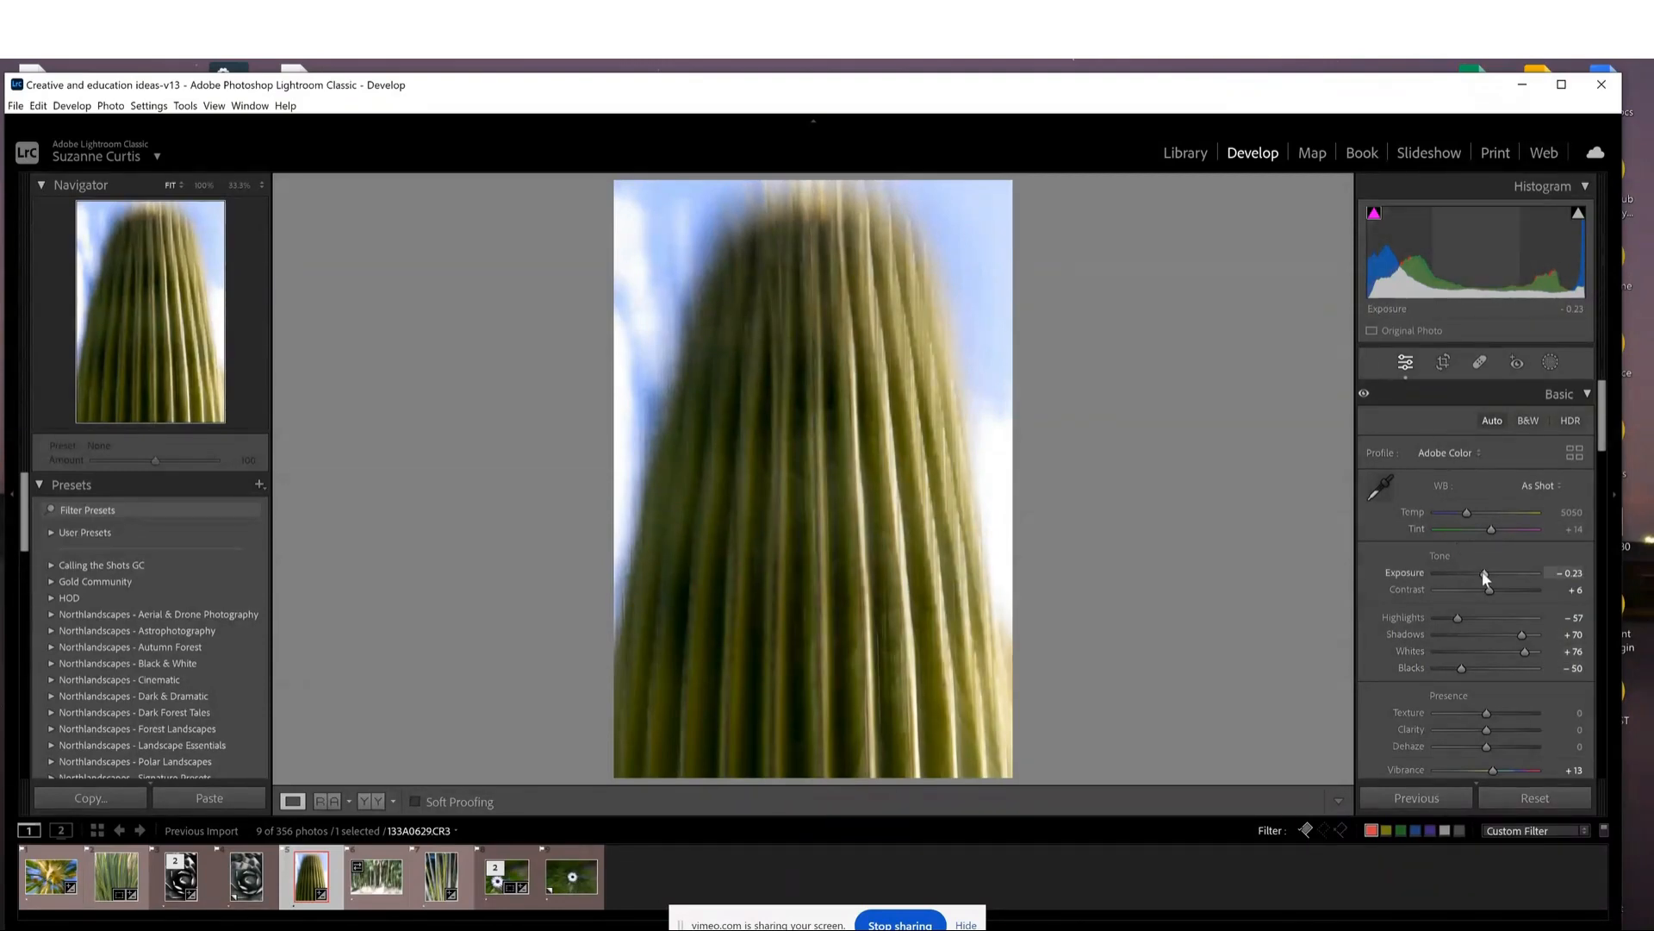
drag(1482, 571, 1439, 618)
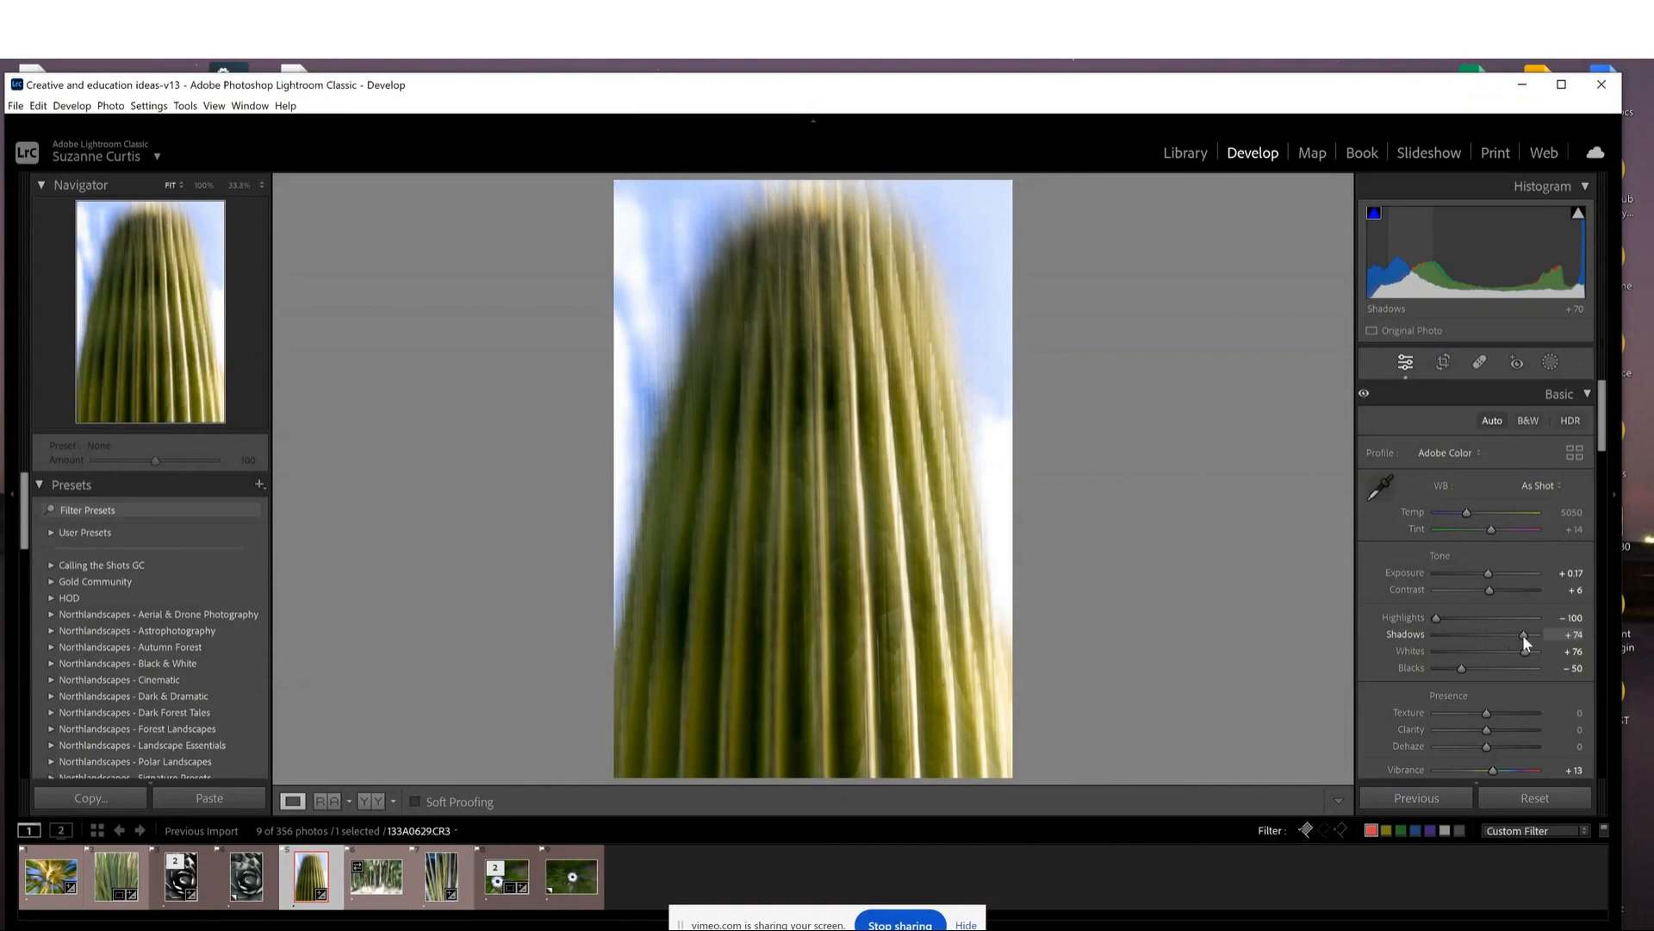
mouse_move(1523, 634)
mouse_down()
mouse_move(1532, 653)
mouse_move(1511, 655)
mouse_up()
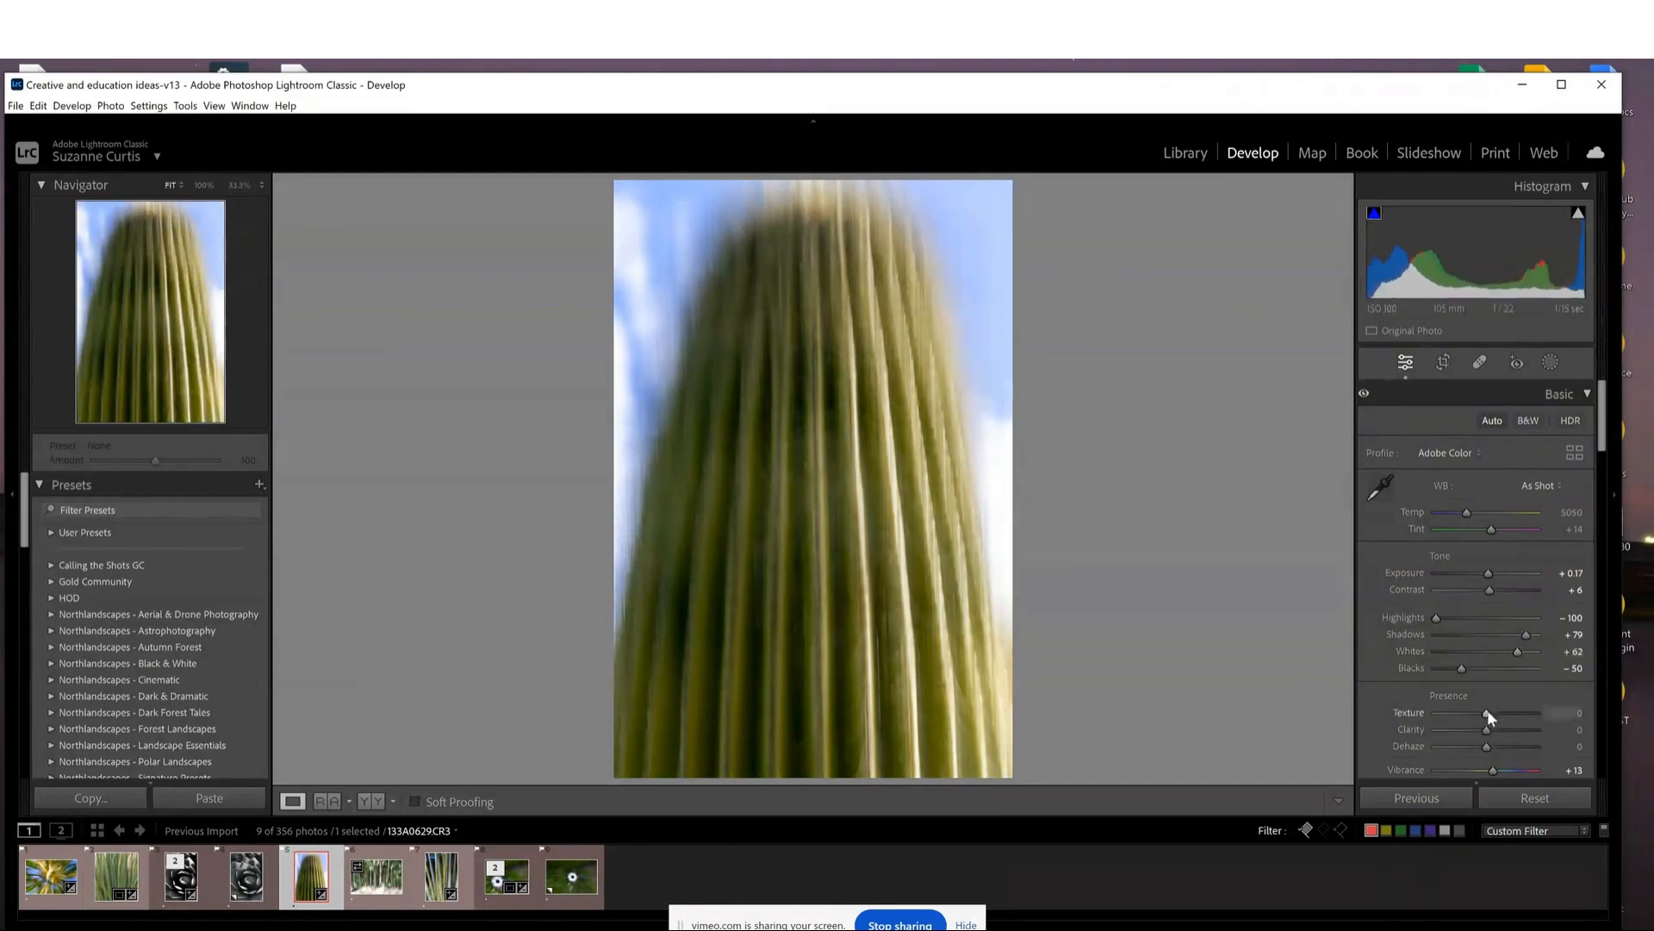
mouse_move(1488, 712)
mouse_down()
mouse_move(1494, 726)
mouse_move(1494, 712)
mouse_up()
drag(1527, 634, 1537, 632)
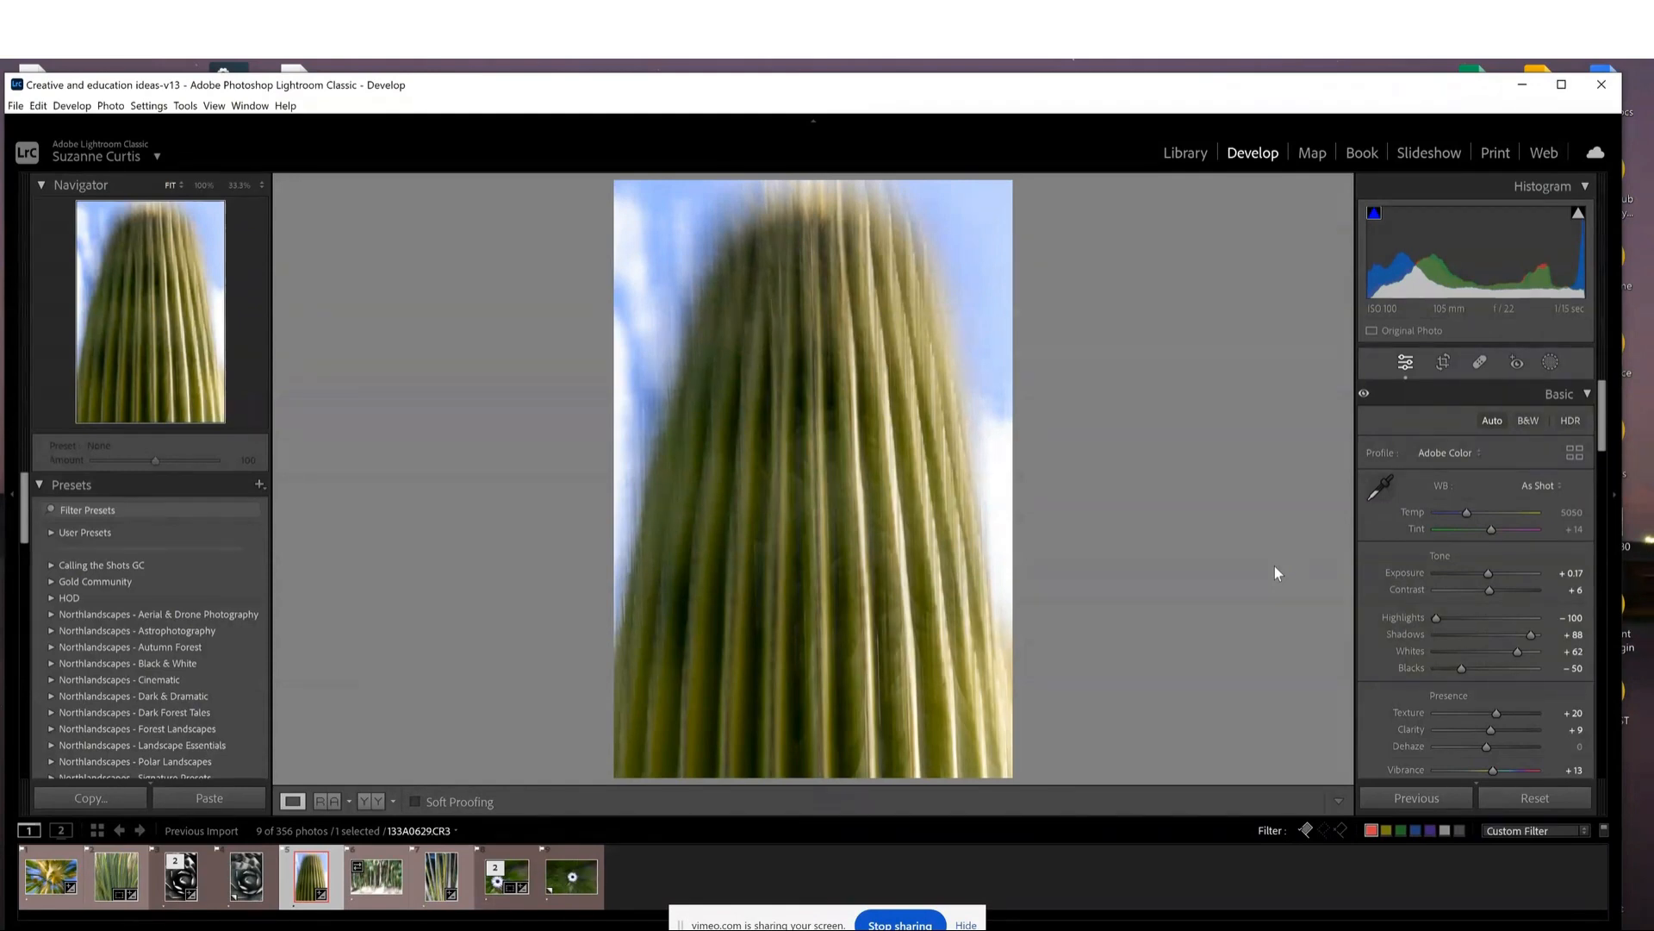
View the blurred tree grove photo 133A0738.CR3 enlarged and return to the thumbnail grid.
key(g)
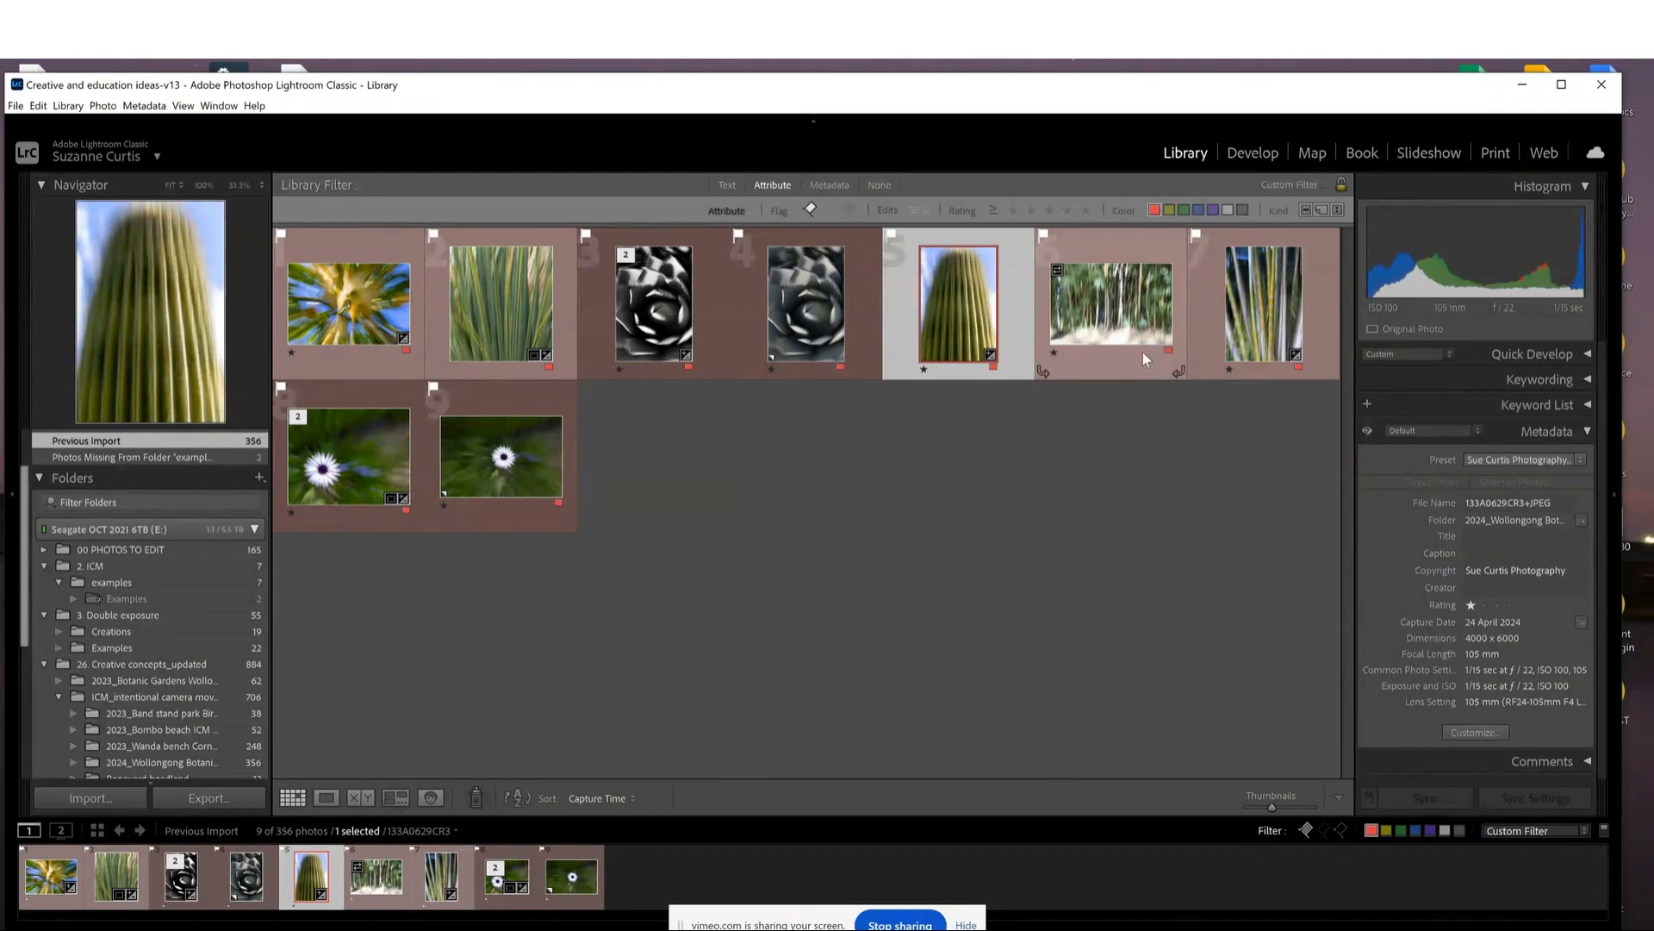
double_click(1121, 330)
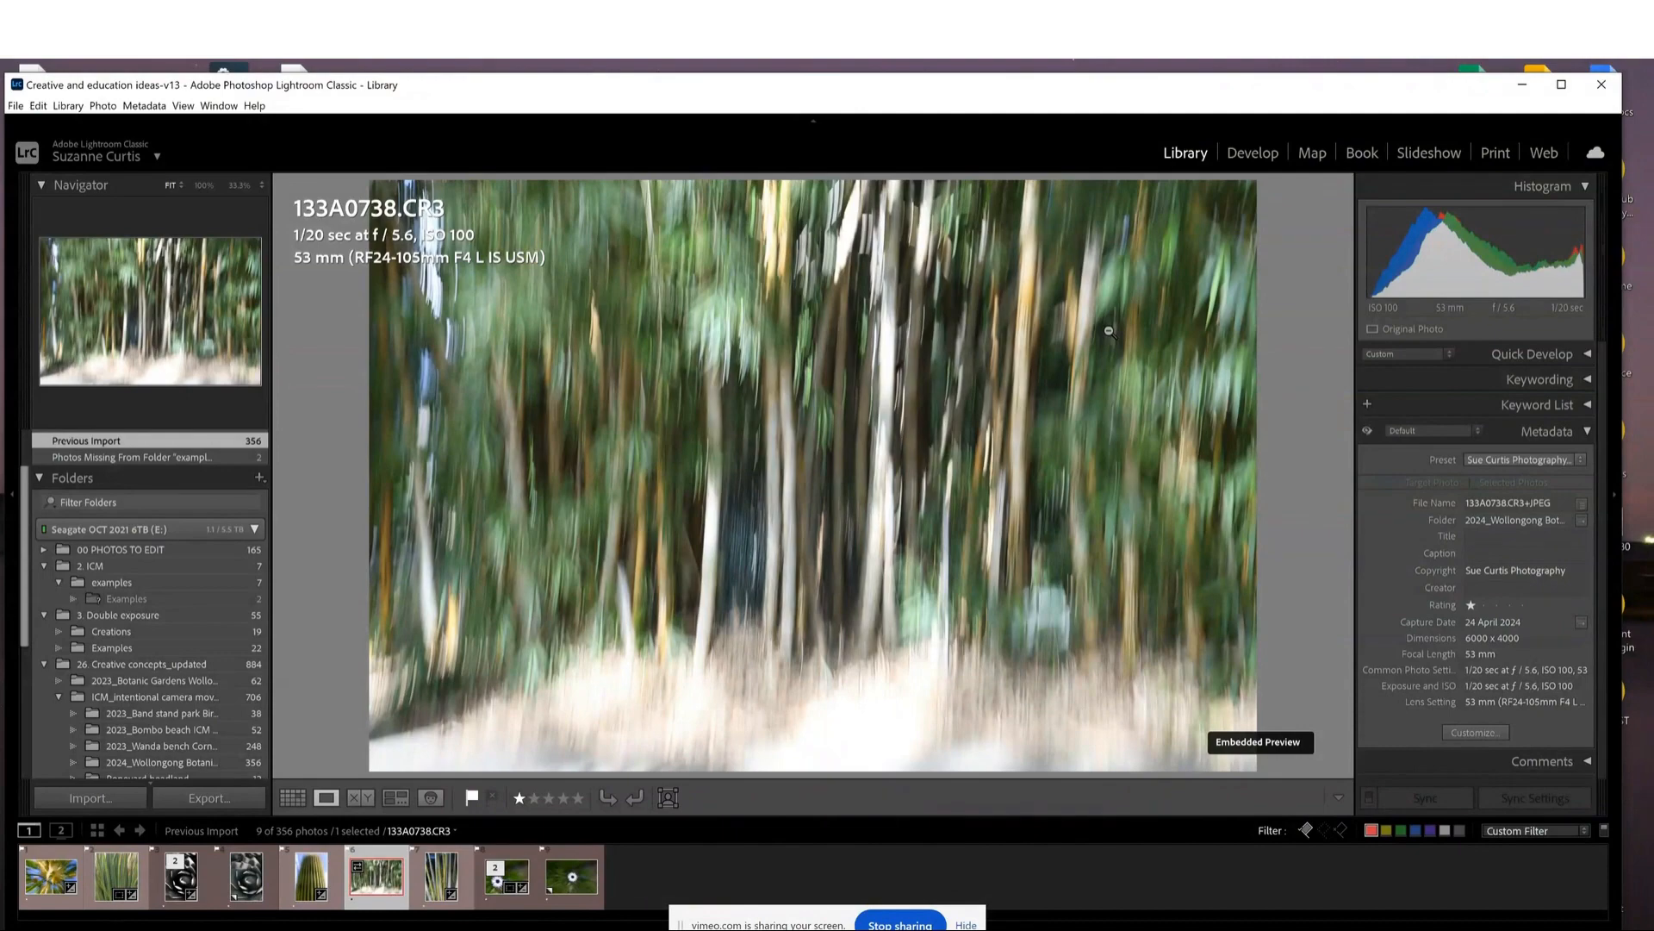
key(g)
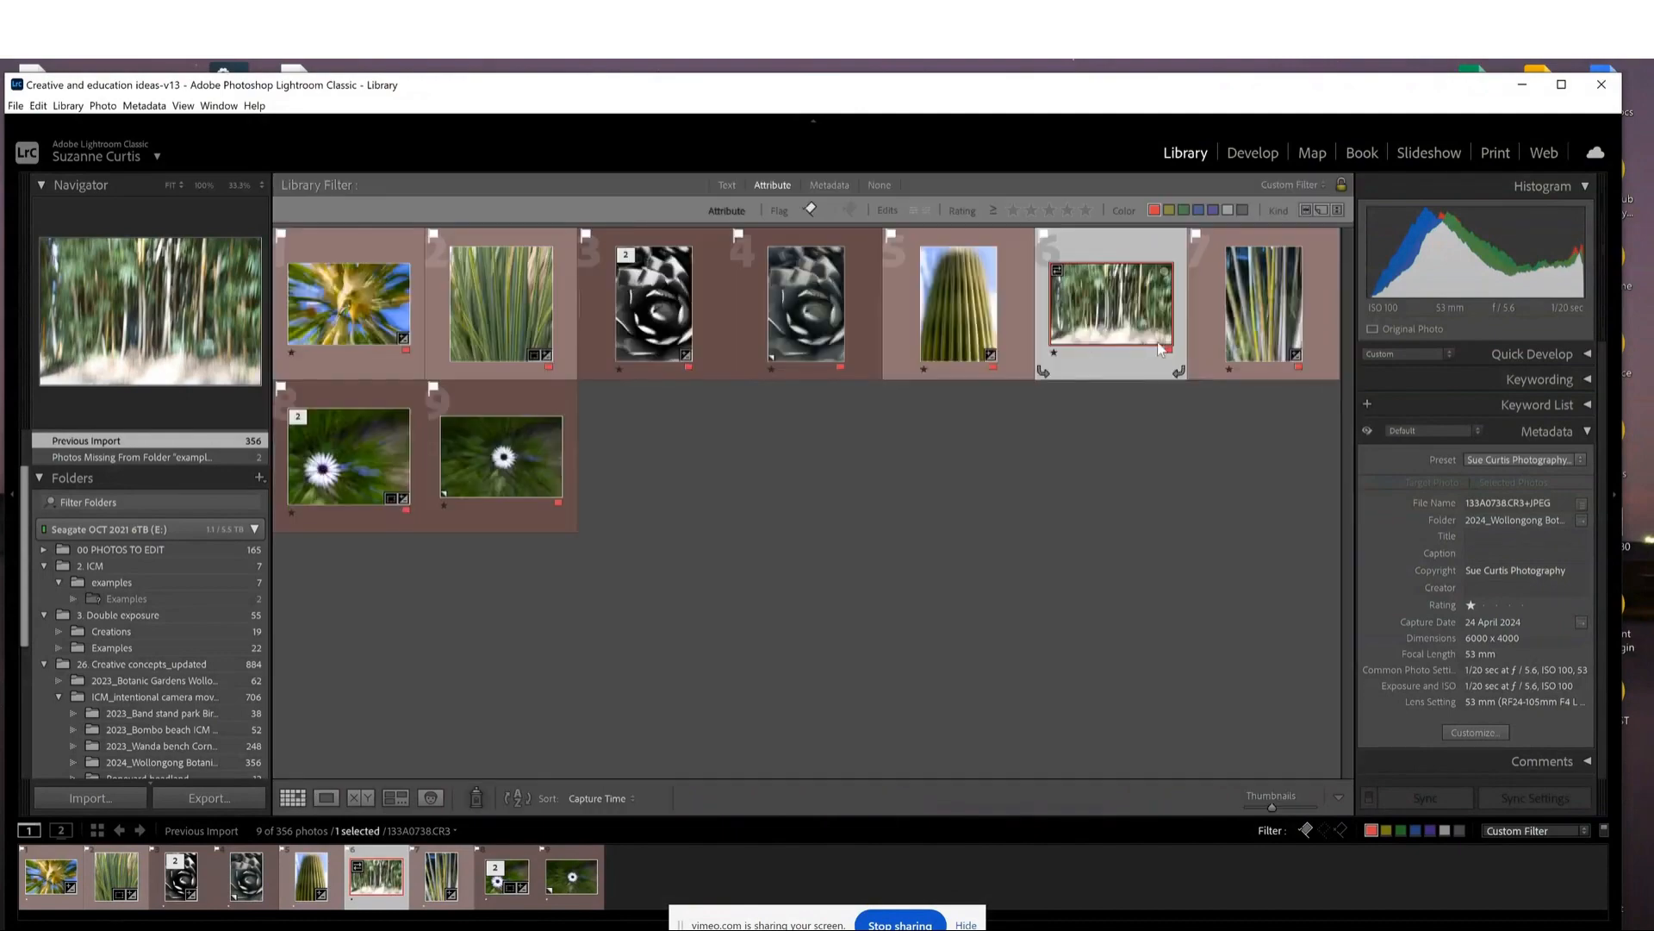
Open the bamboo stems photo 133A0751.CR3 in Develop and set Shadows to +62 and Blacks to -23.
double_click(1249, 317)
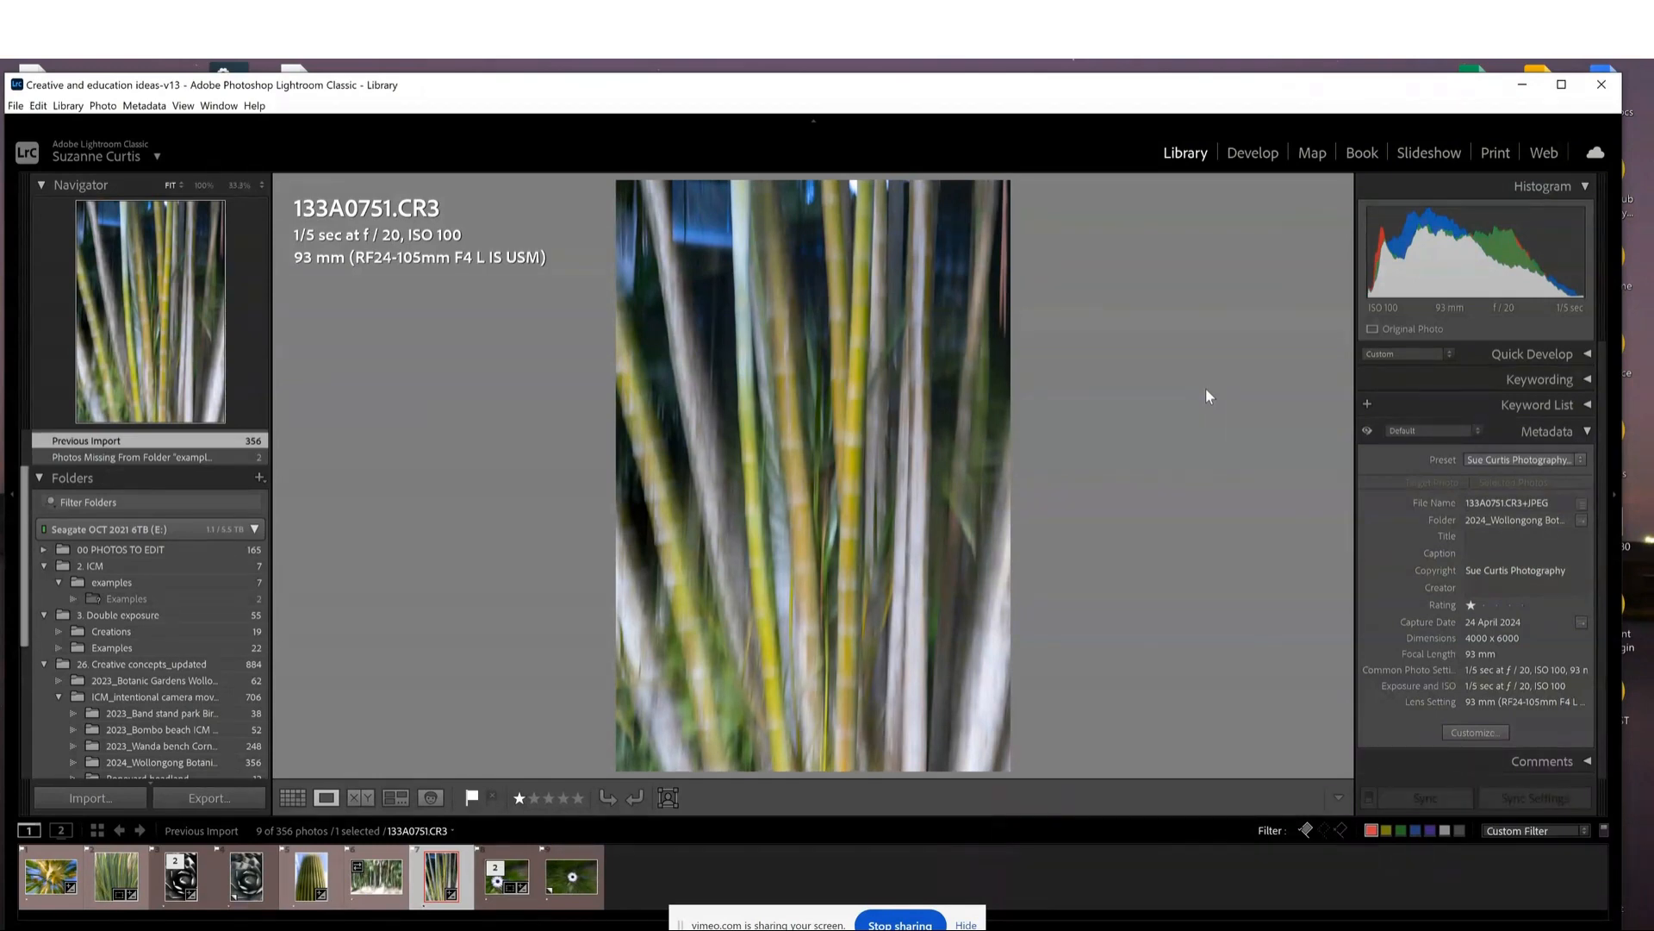
click(1252, 160)
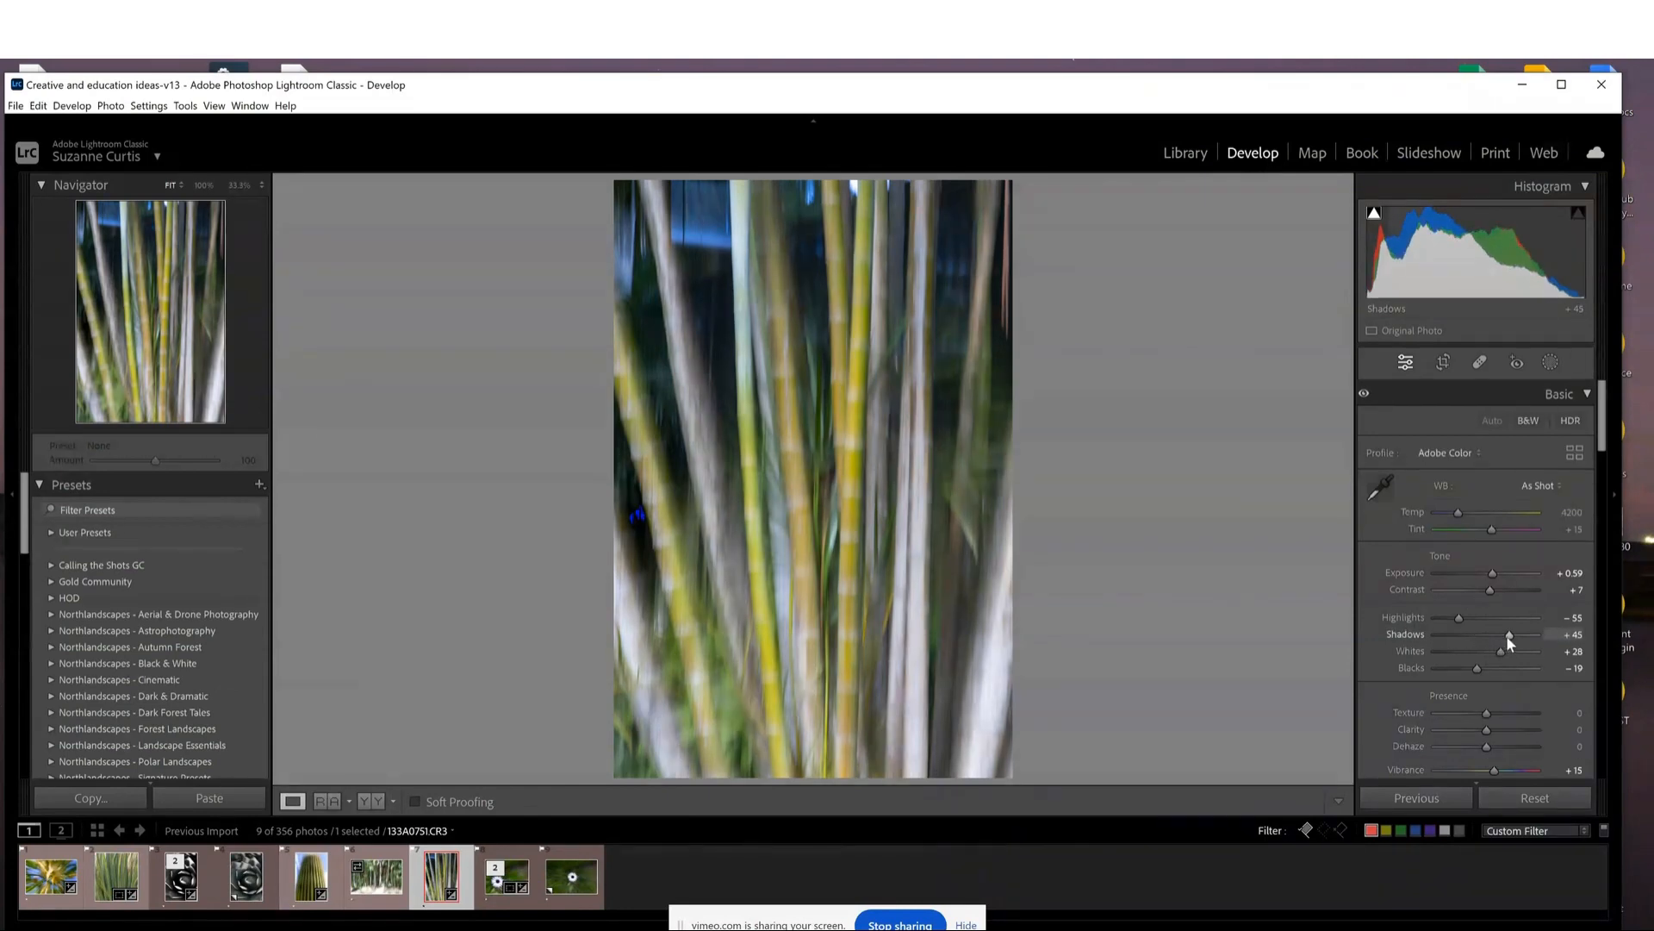
drag(1506, 634, 1515, 633)
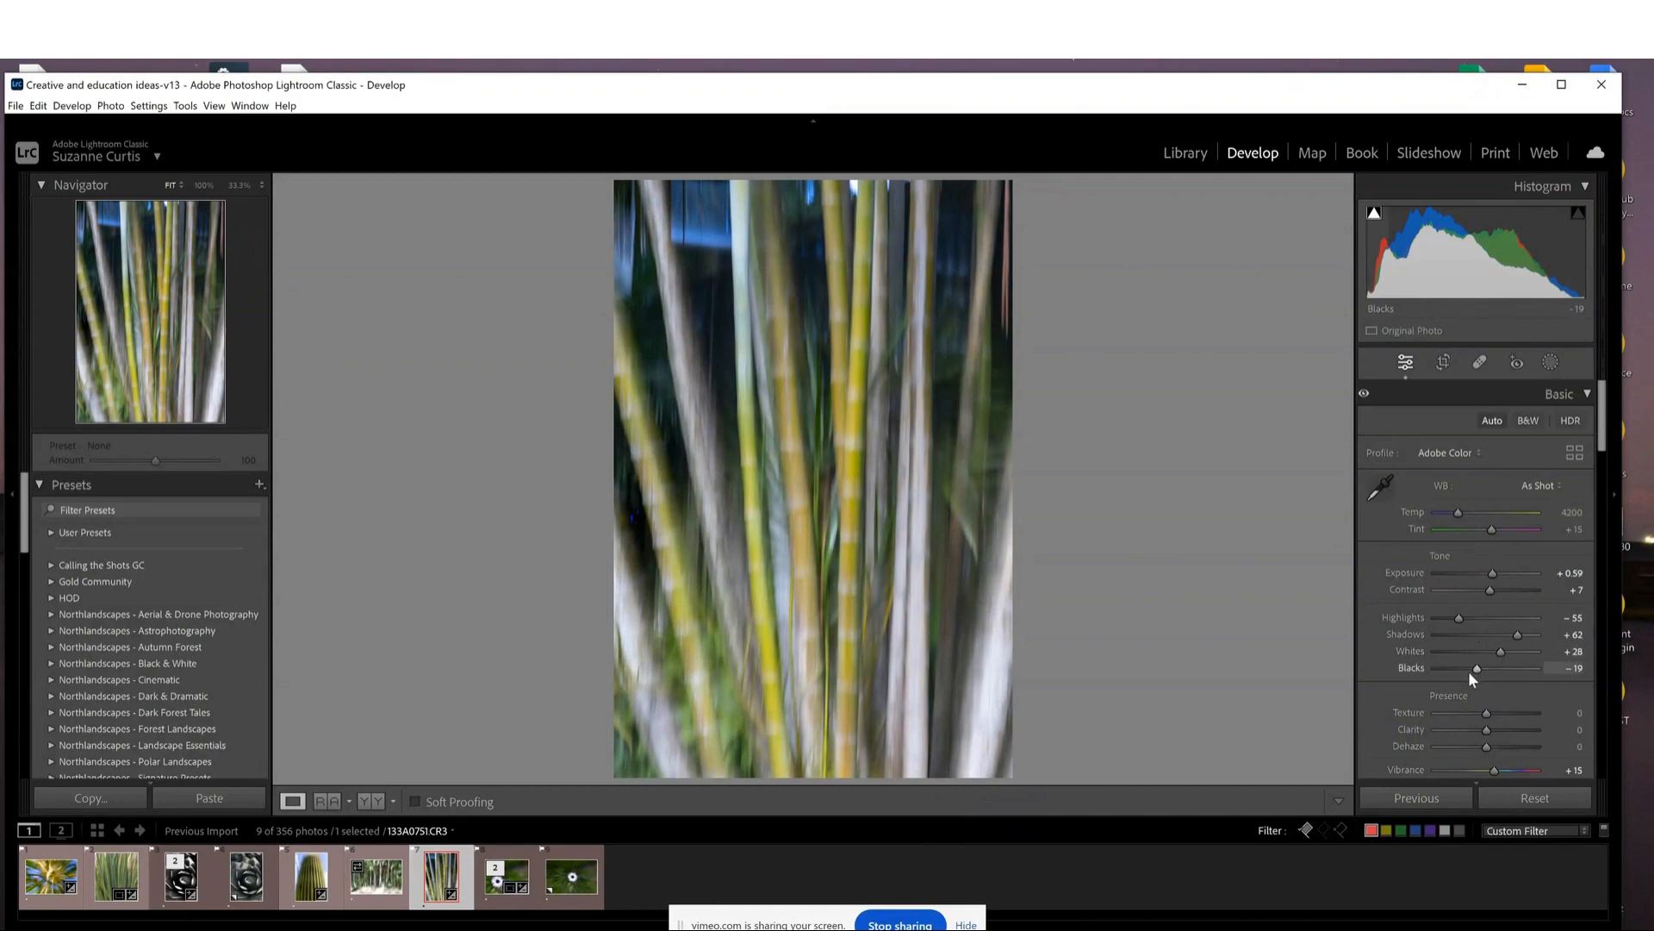
drag(1470, 667, 1474, 665)
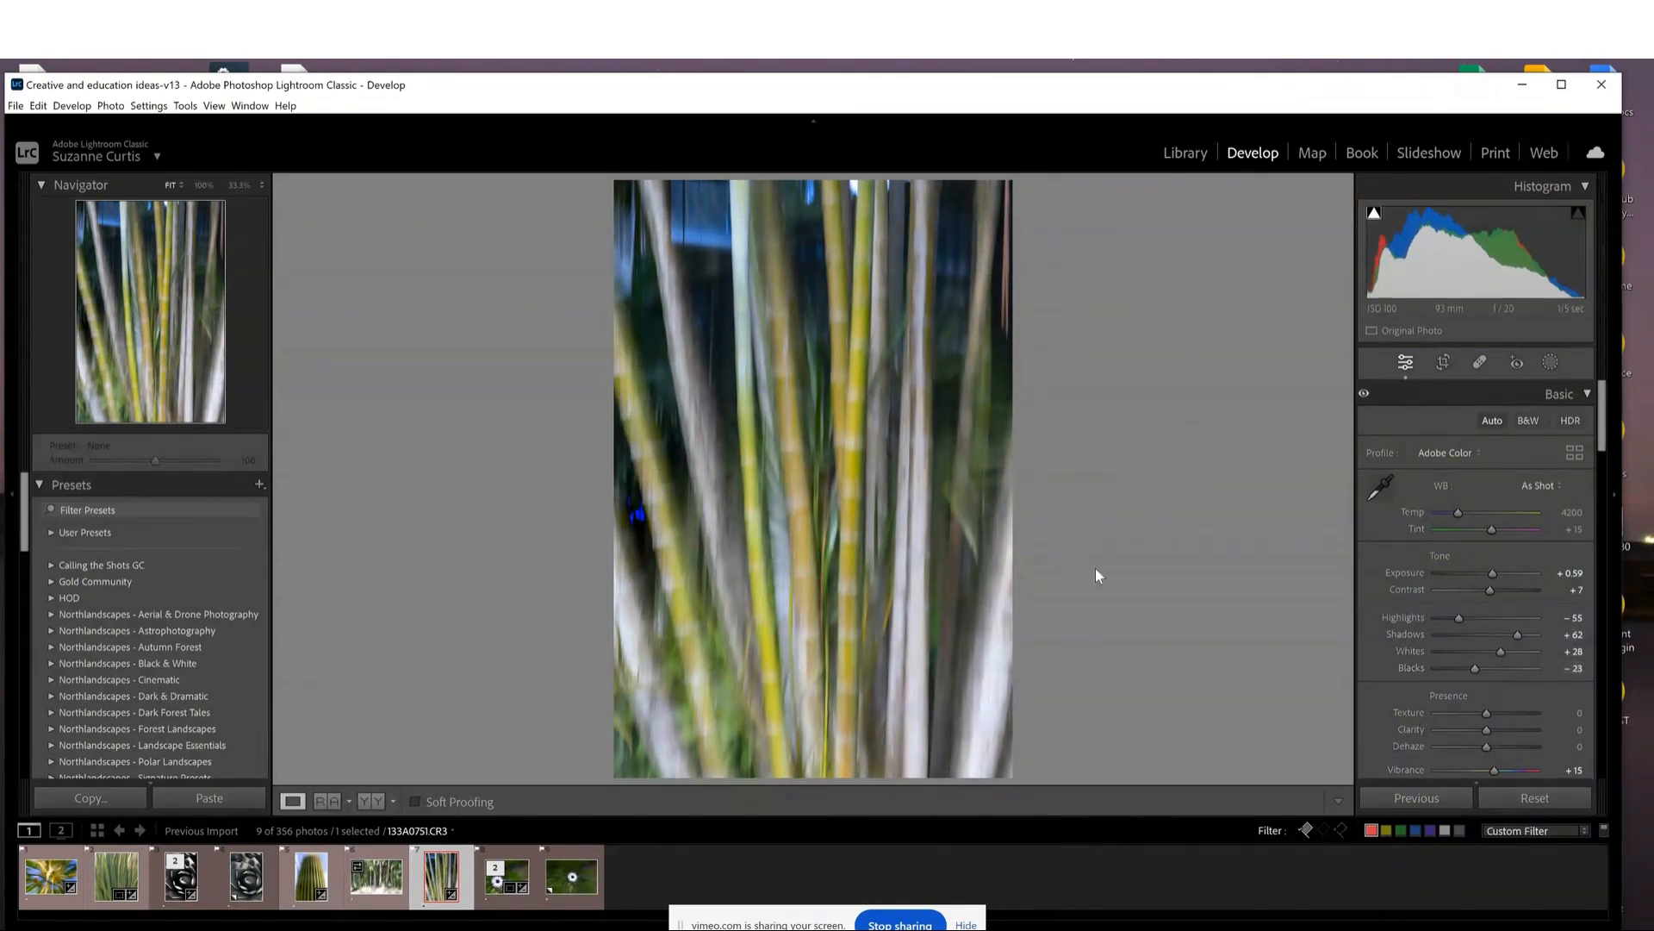
Crop the bamboo photo by trimming its top and right side, apply the crop and return to the thumbnail grid.
click(1442, 363)
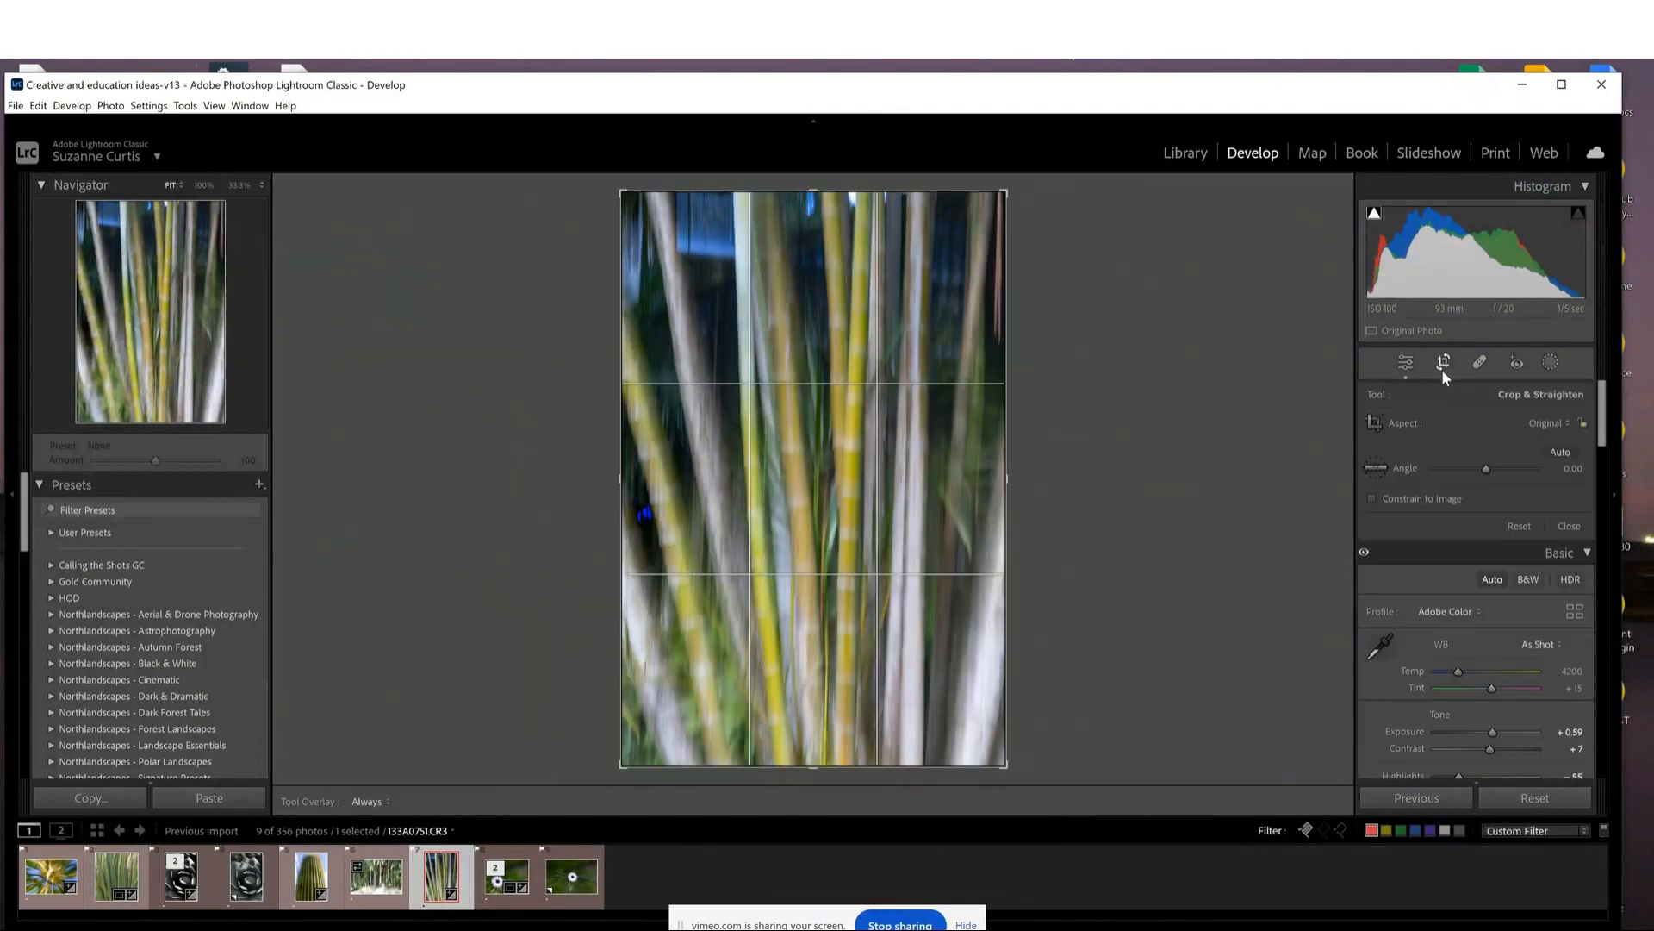
drag(813, 191, 813, 228)
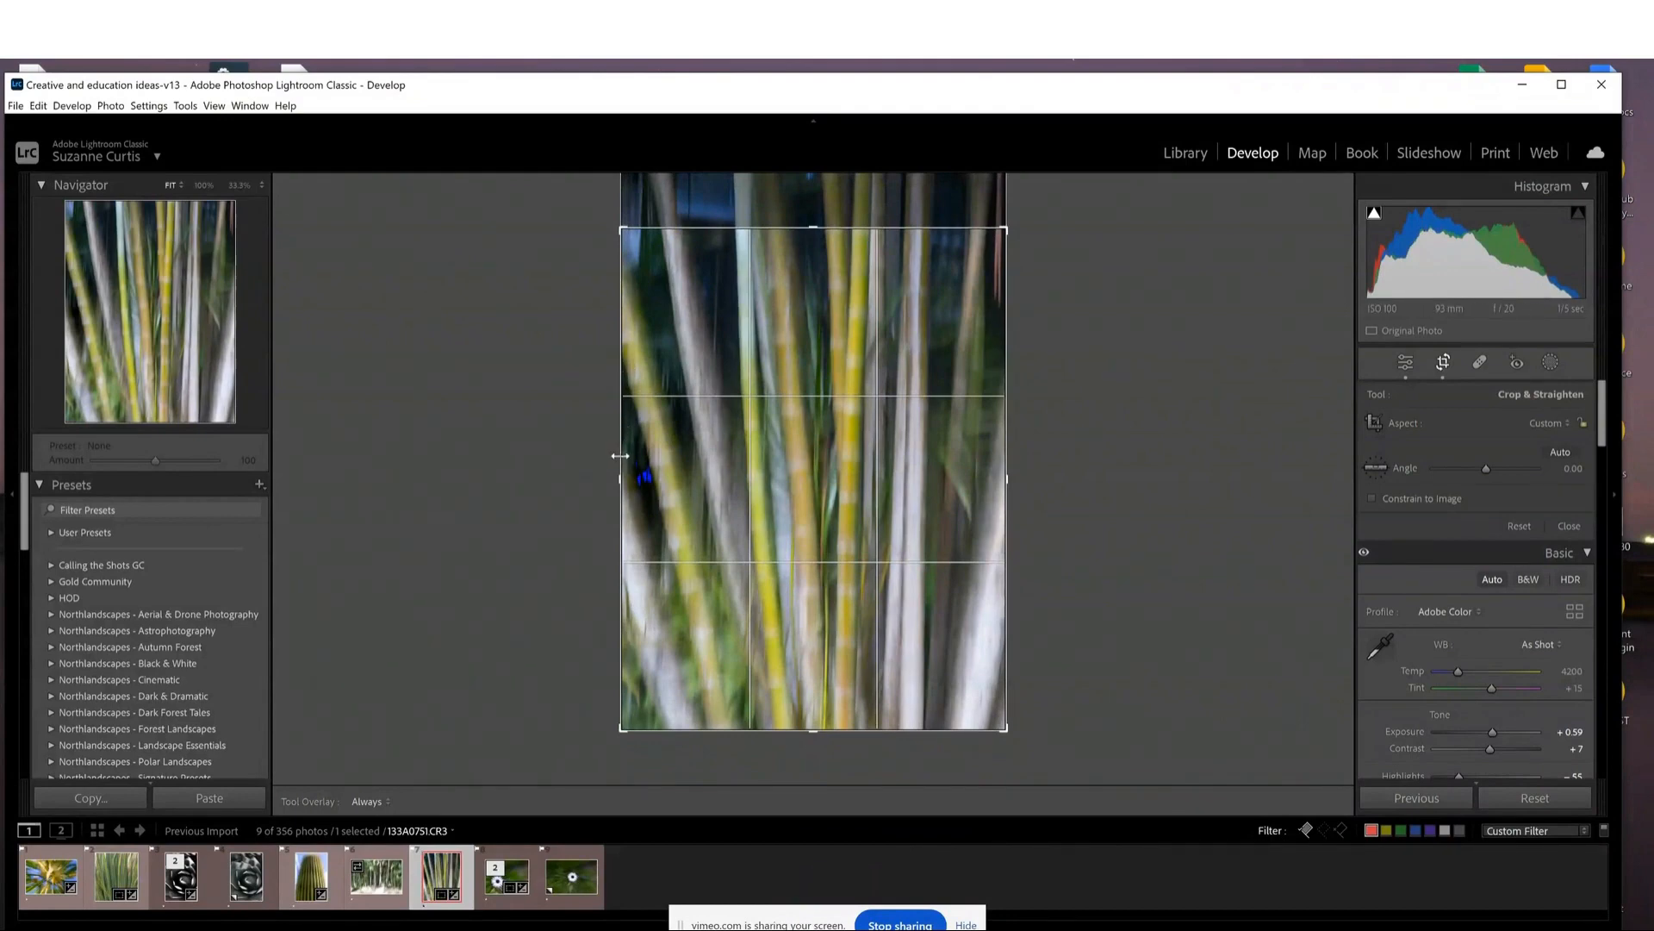
drag(619, 475, 633, 476)
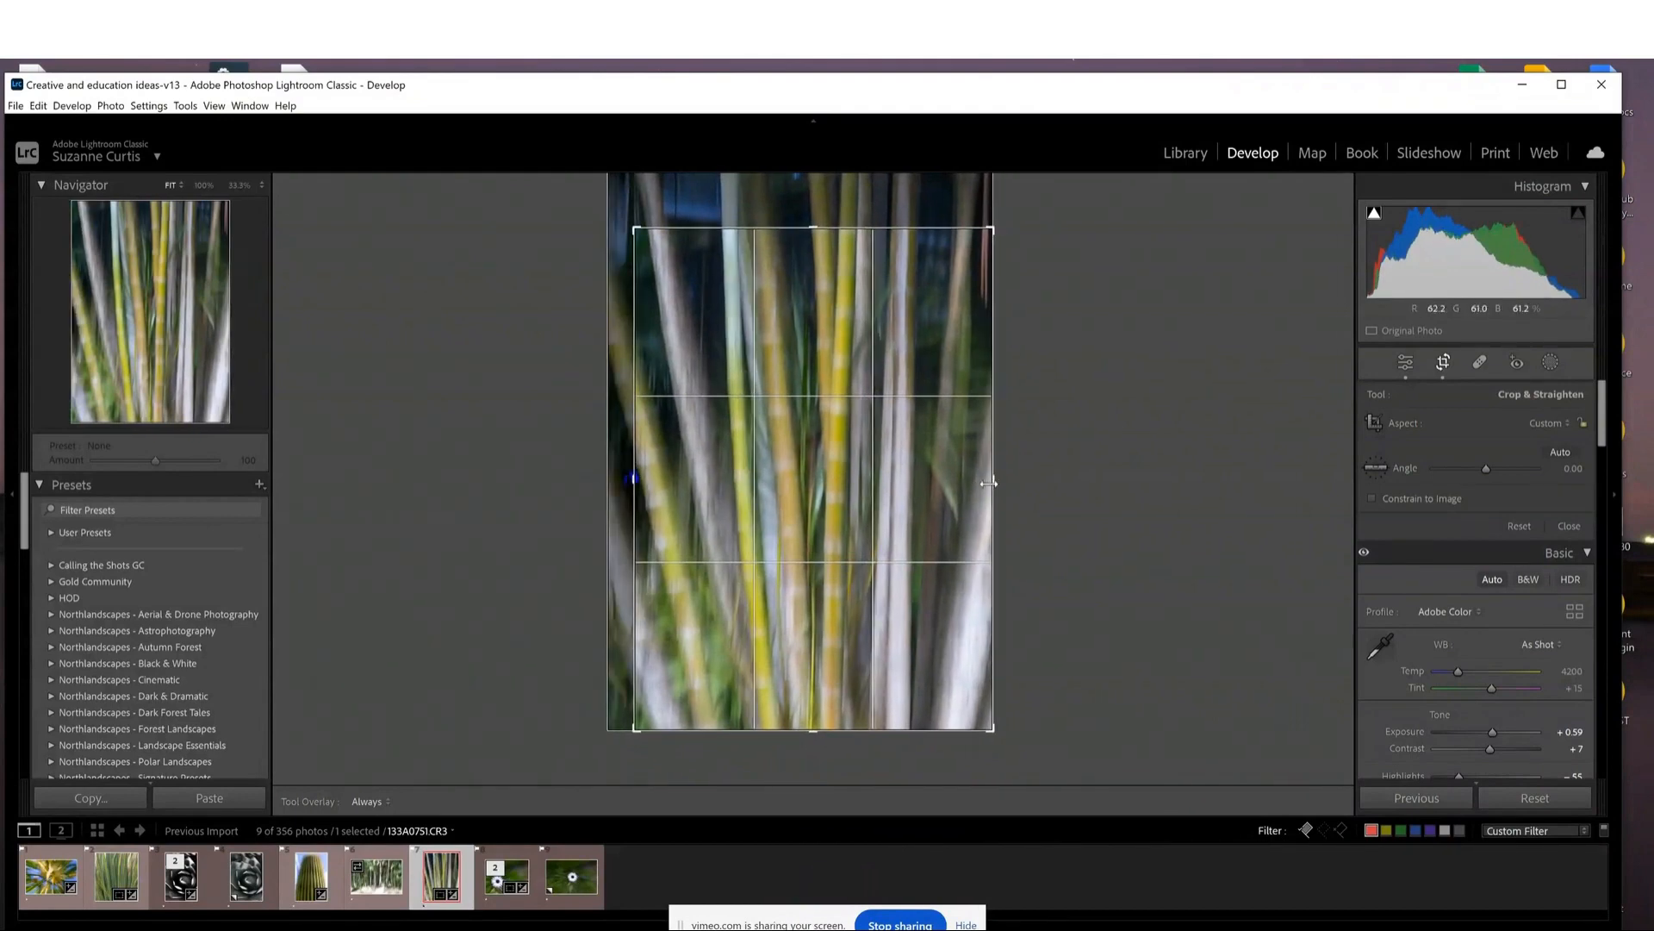
drag(989, 481, 968, 481)
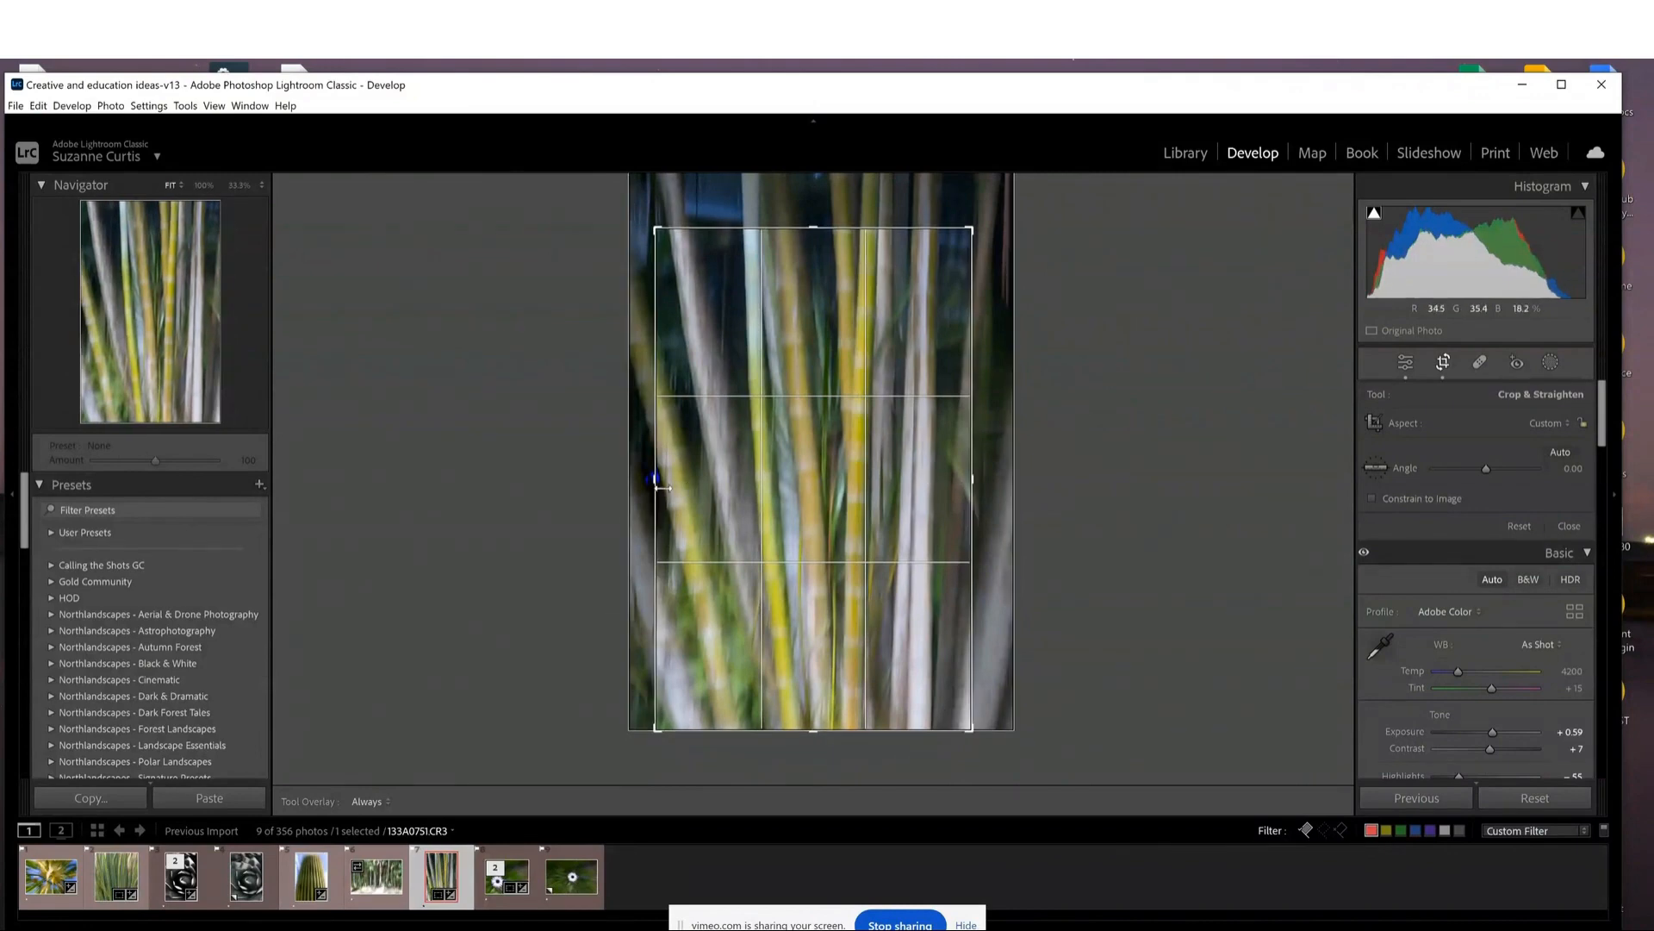
drag(655, 481, 641, 484)
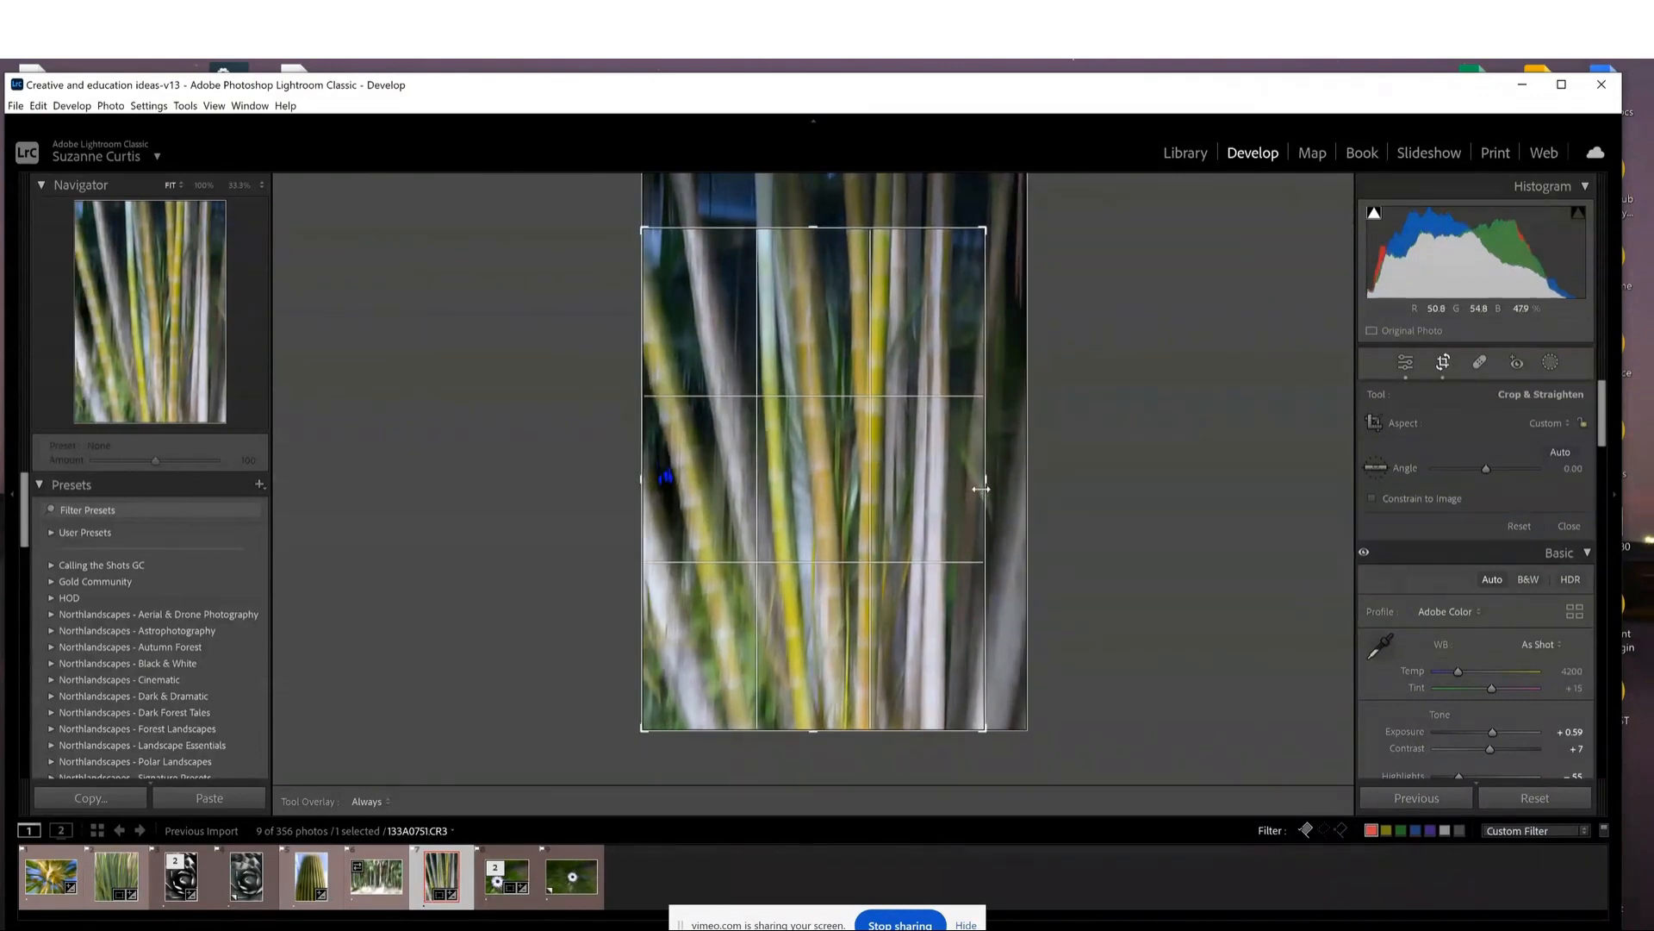
drag(984, 488, 976, 489)
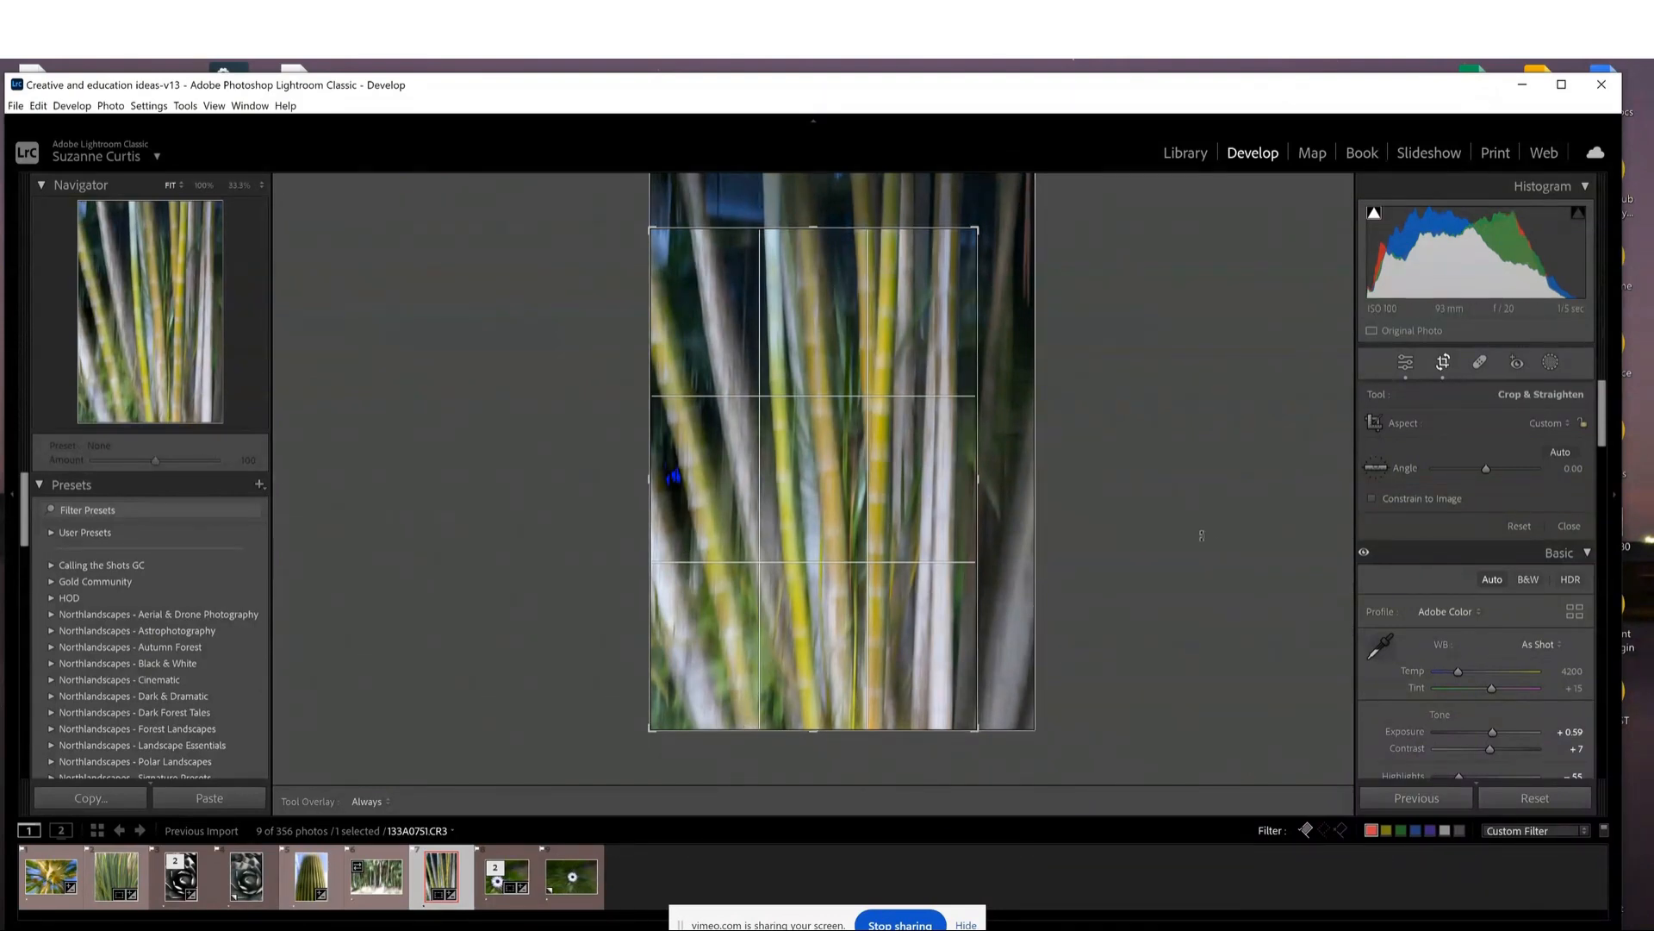
click(1560, 524)
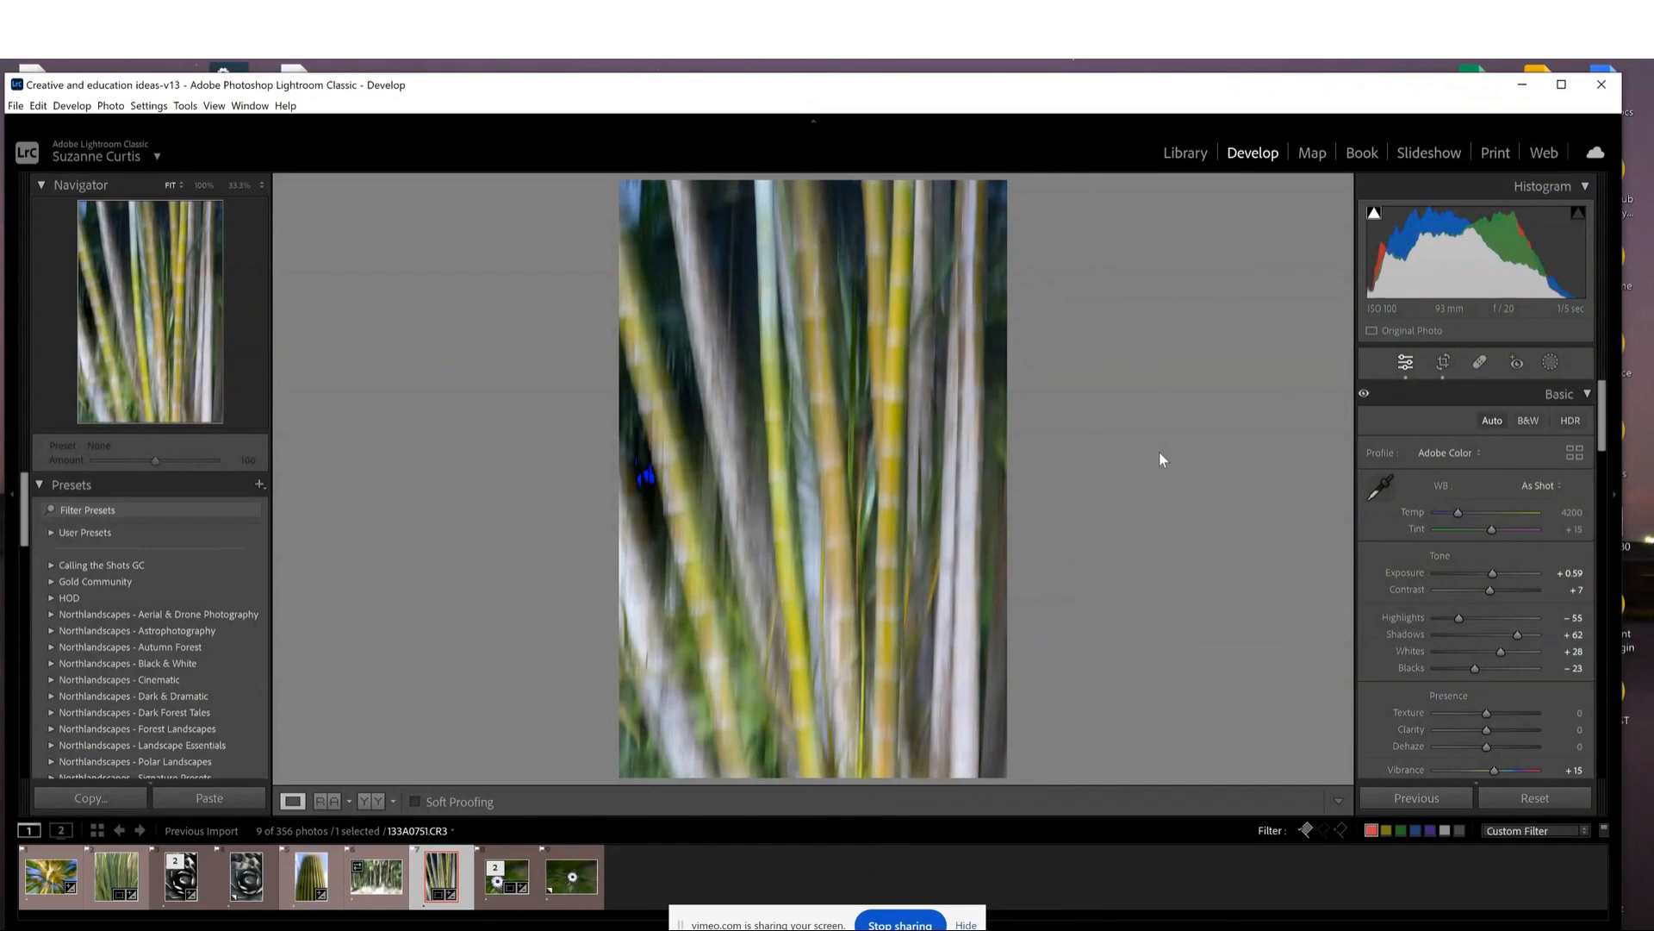
key(g)
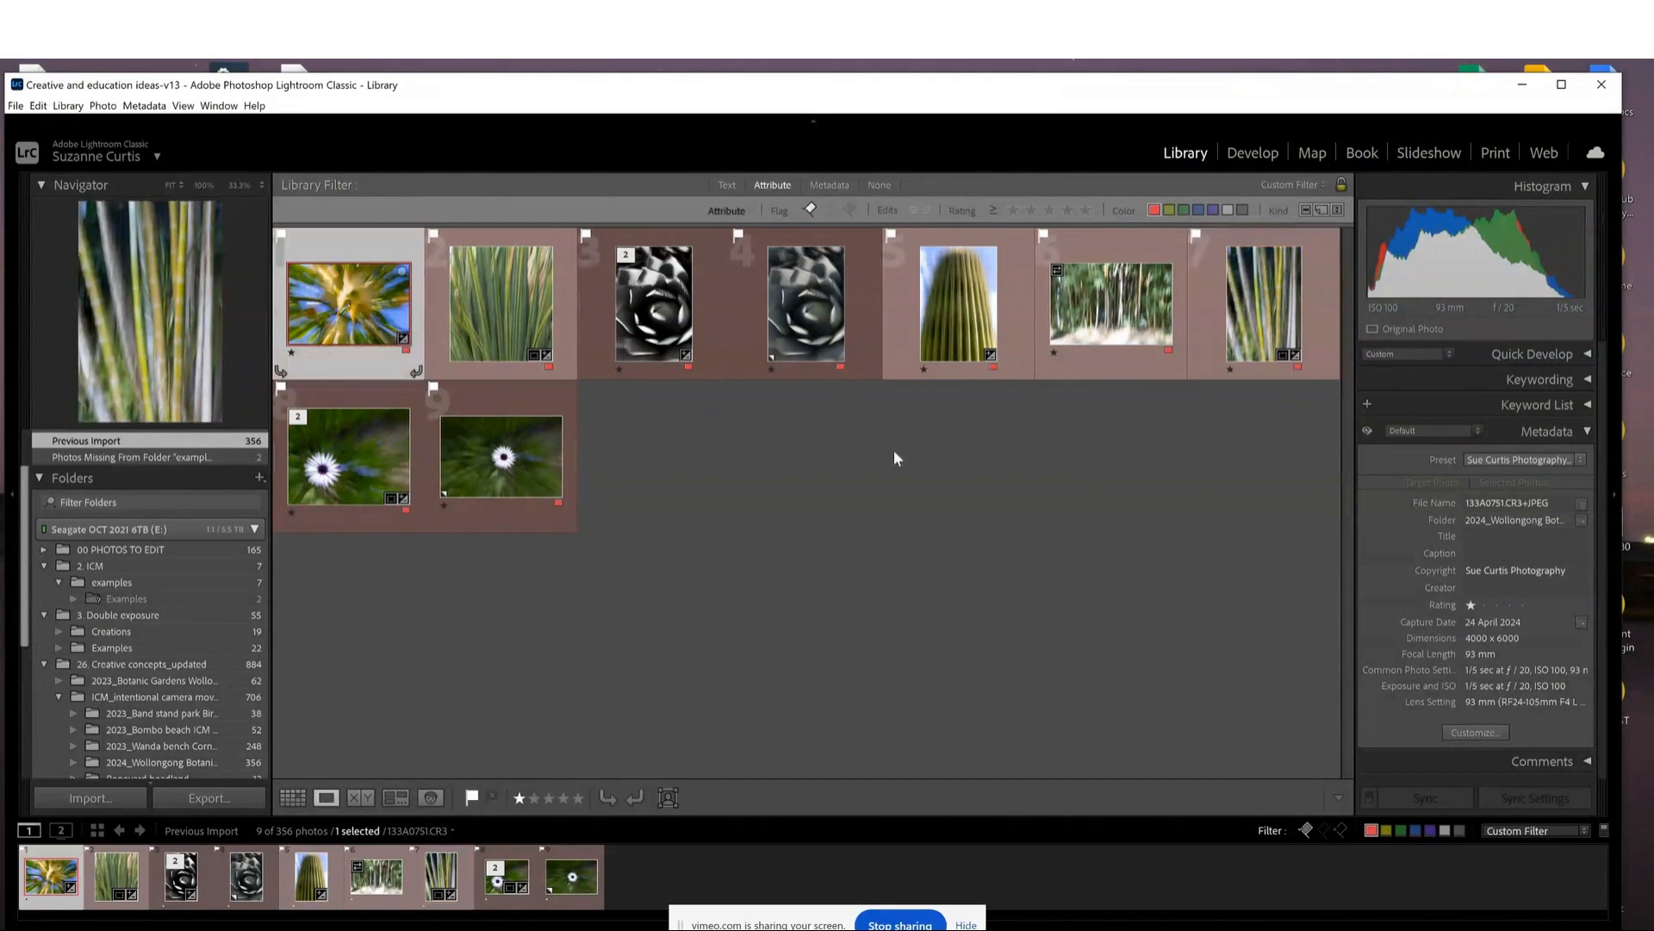
View the palm photo 133A0471.CR3 and the daisy photo 133A0769.CR3 Copy 1 enlarged, returning to the thumbnail grid each time.
key(e)
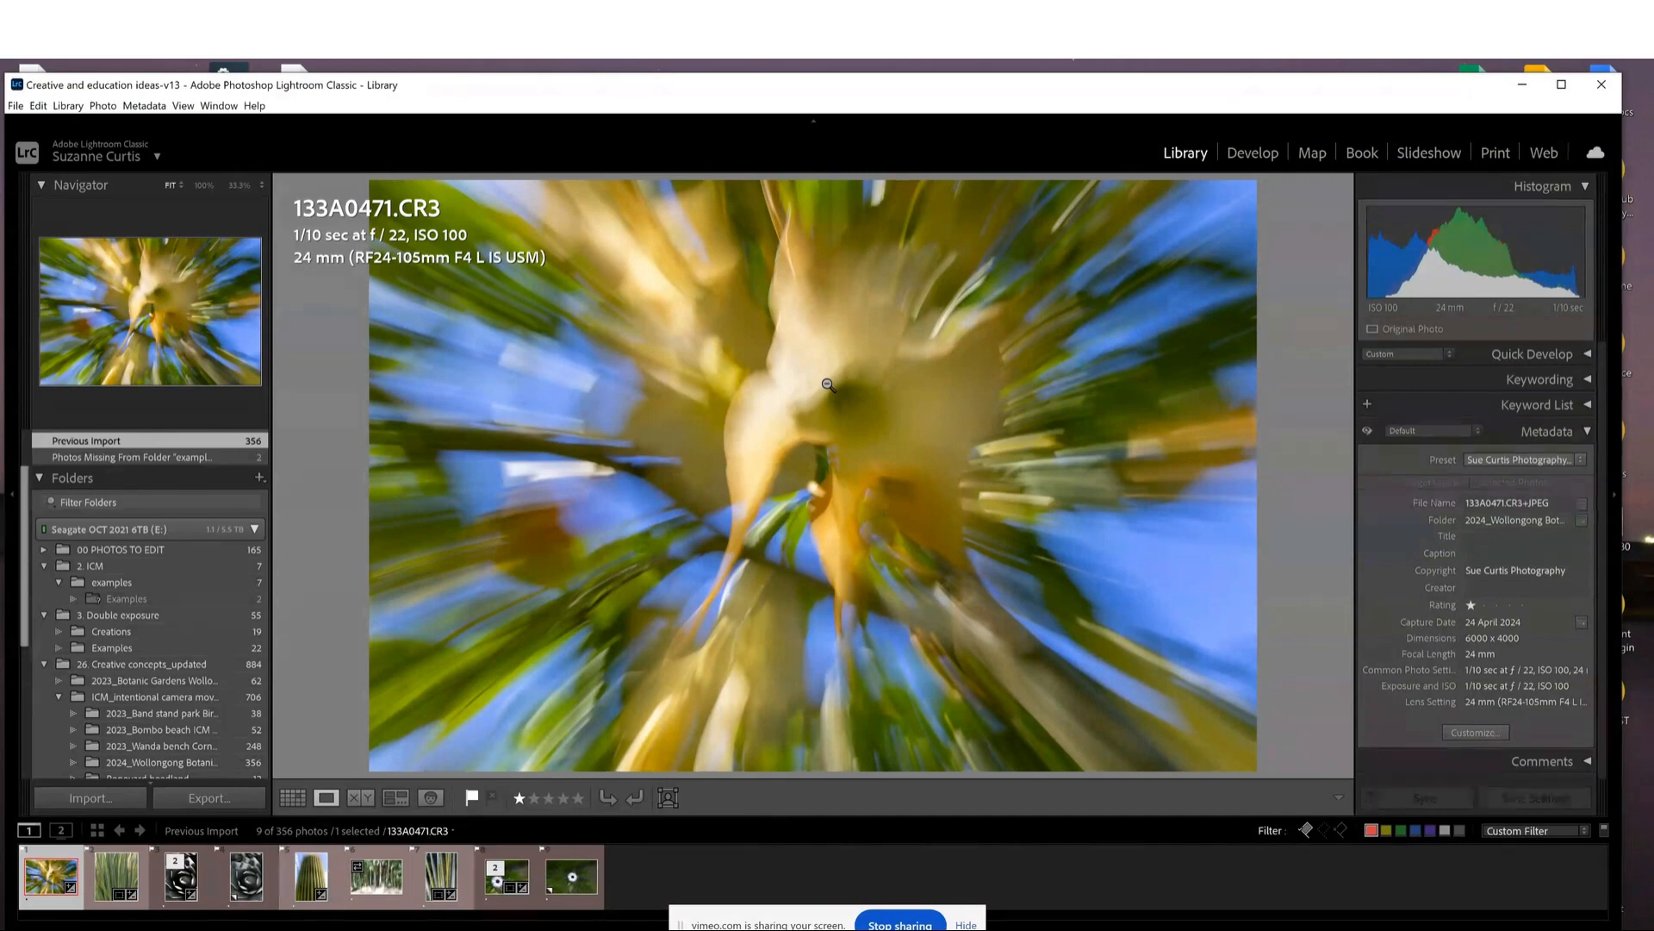
key(g)
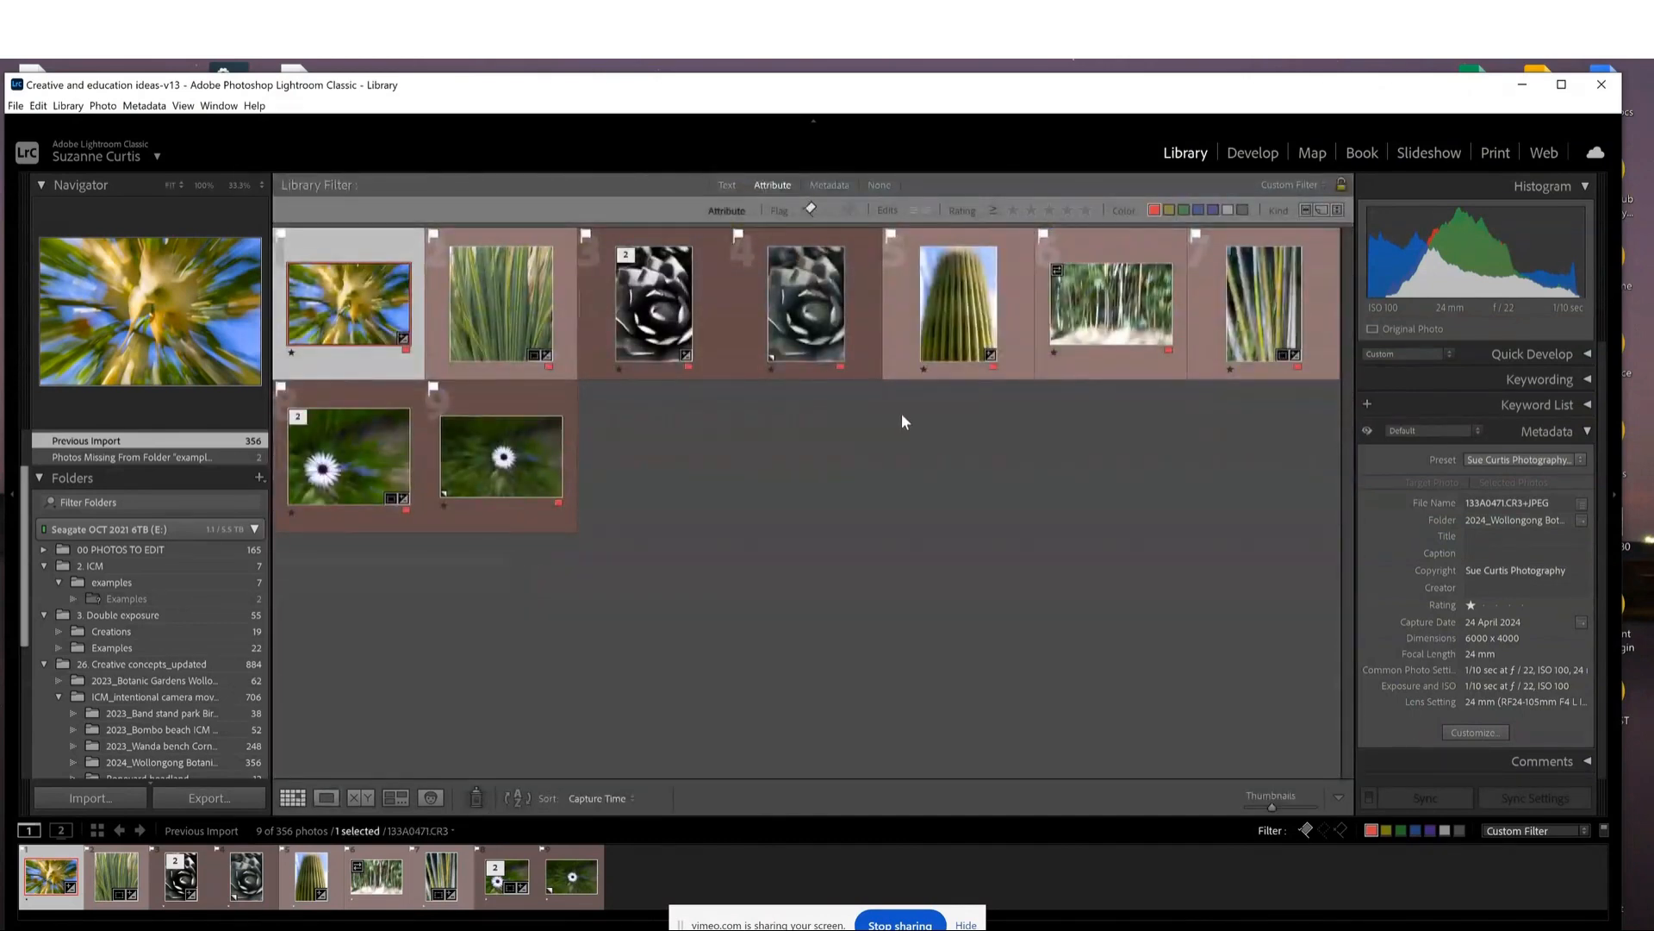
double_click(495, 470)
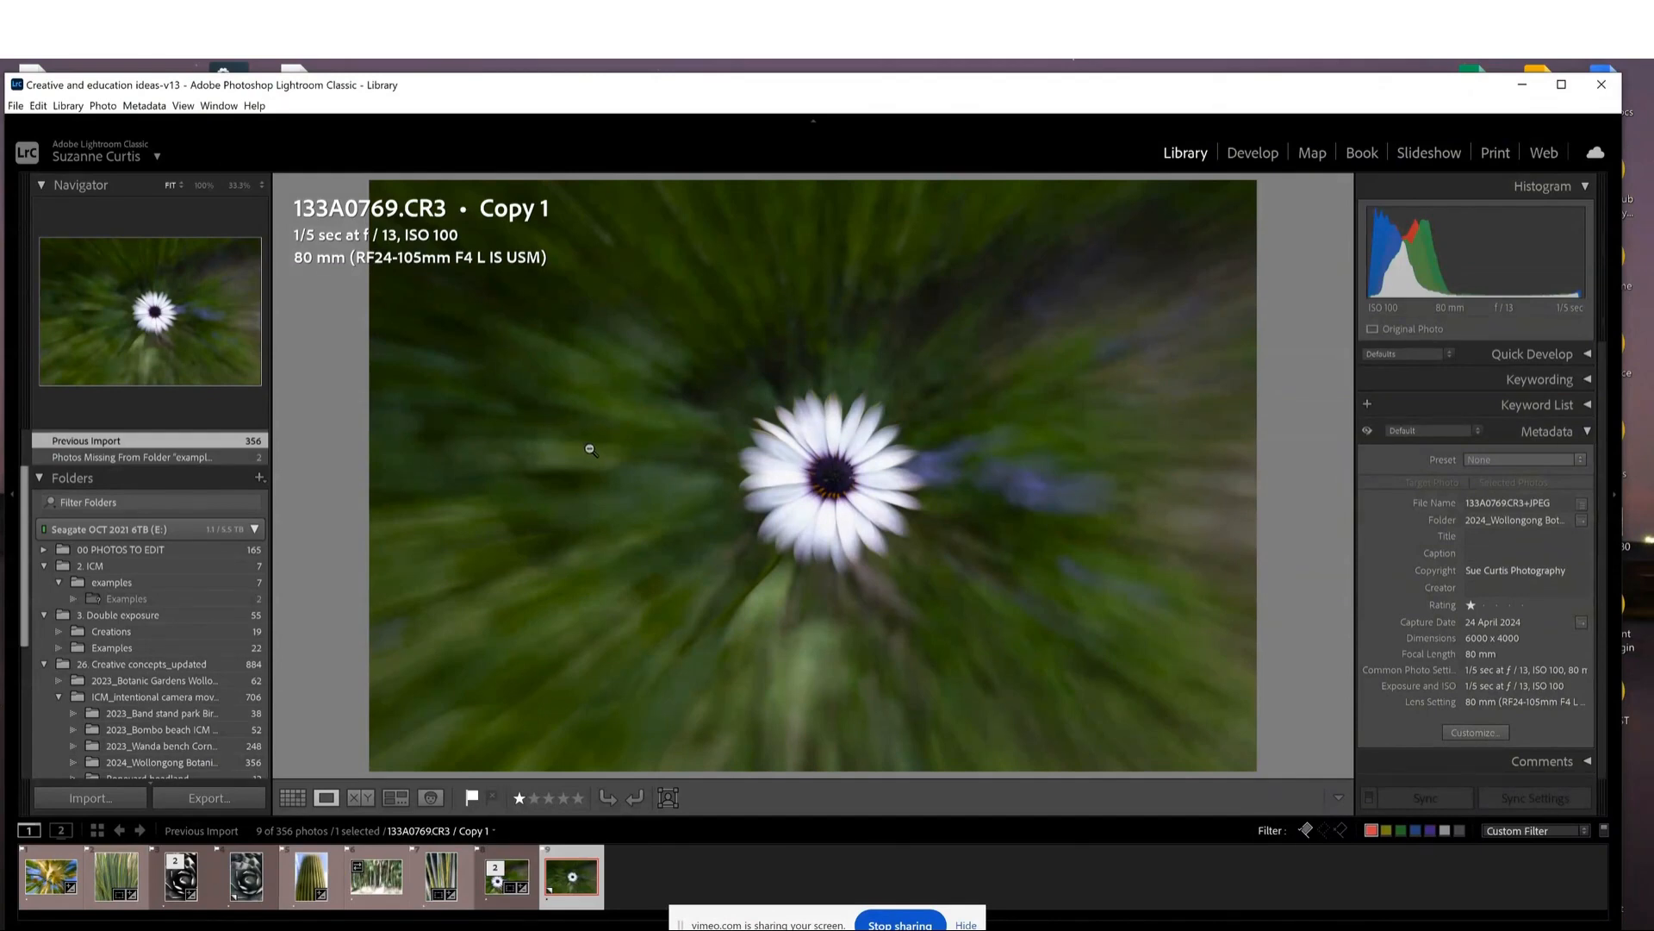
key(g)
Recrop daisy photo 133A0769.CR3 in Develop by trimming its right and bottom edges and extending the left, and return to the grid.
click(355, 445)
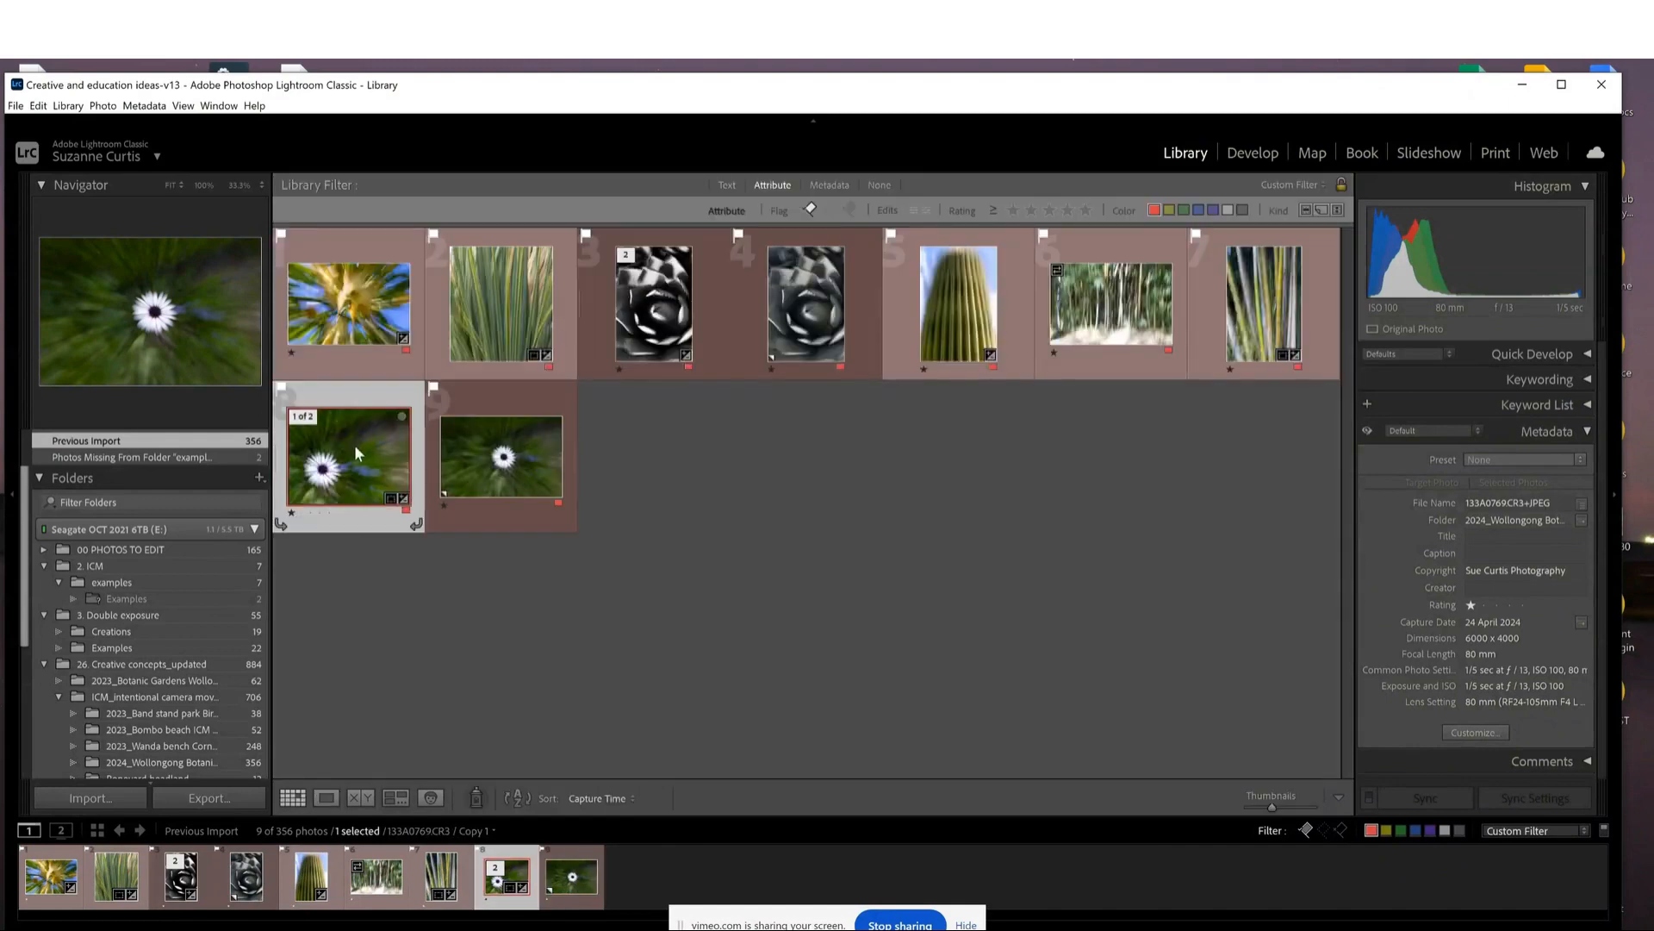
double_click(365, 455)
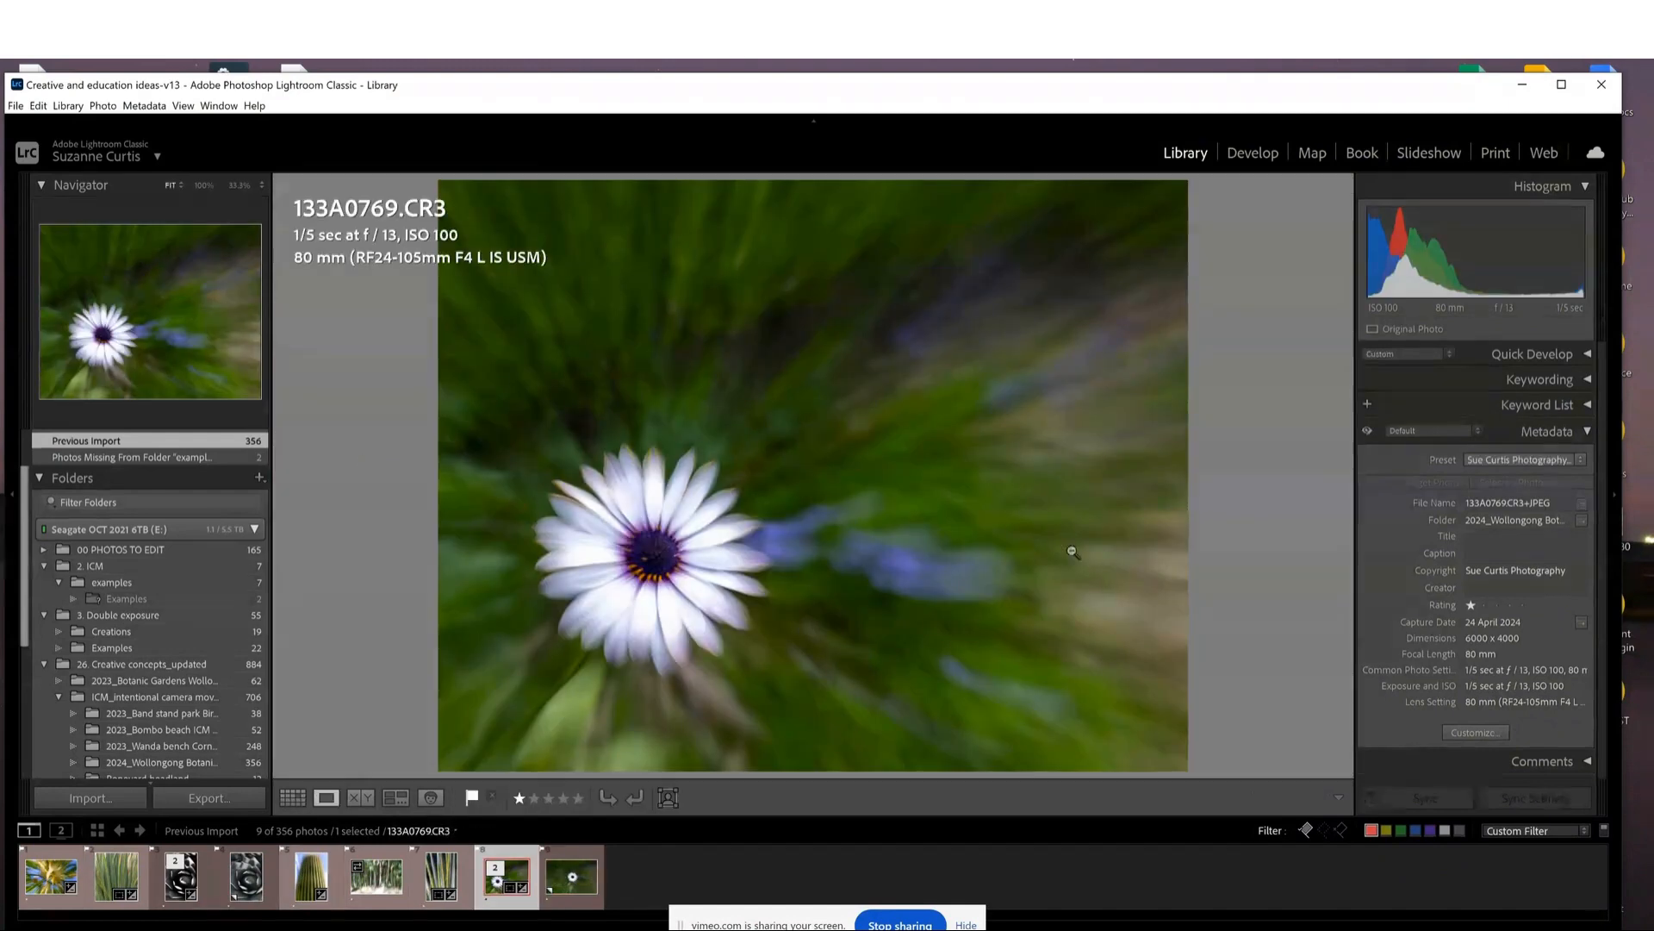
click(1250, 156)
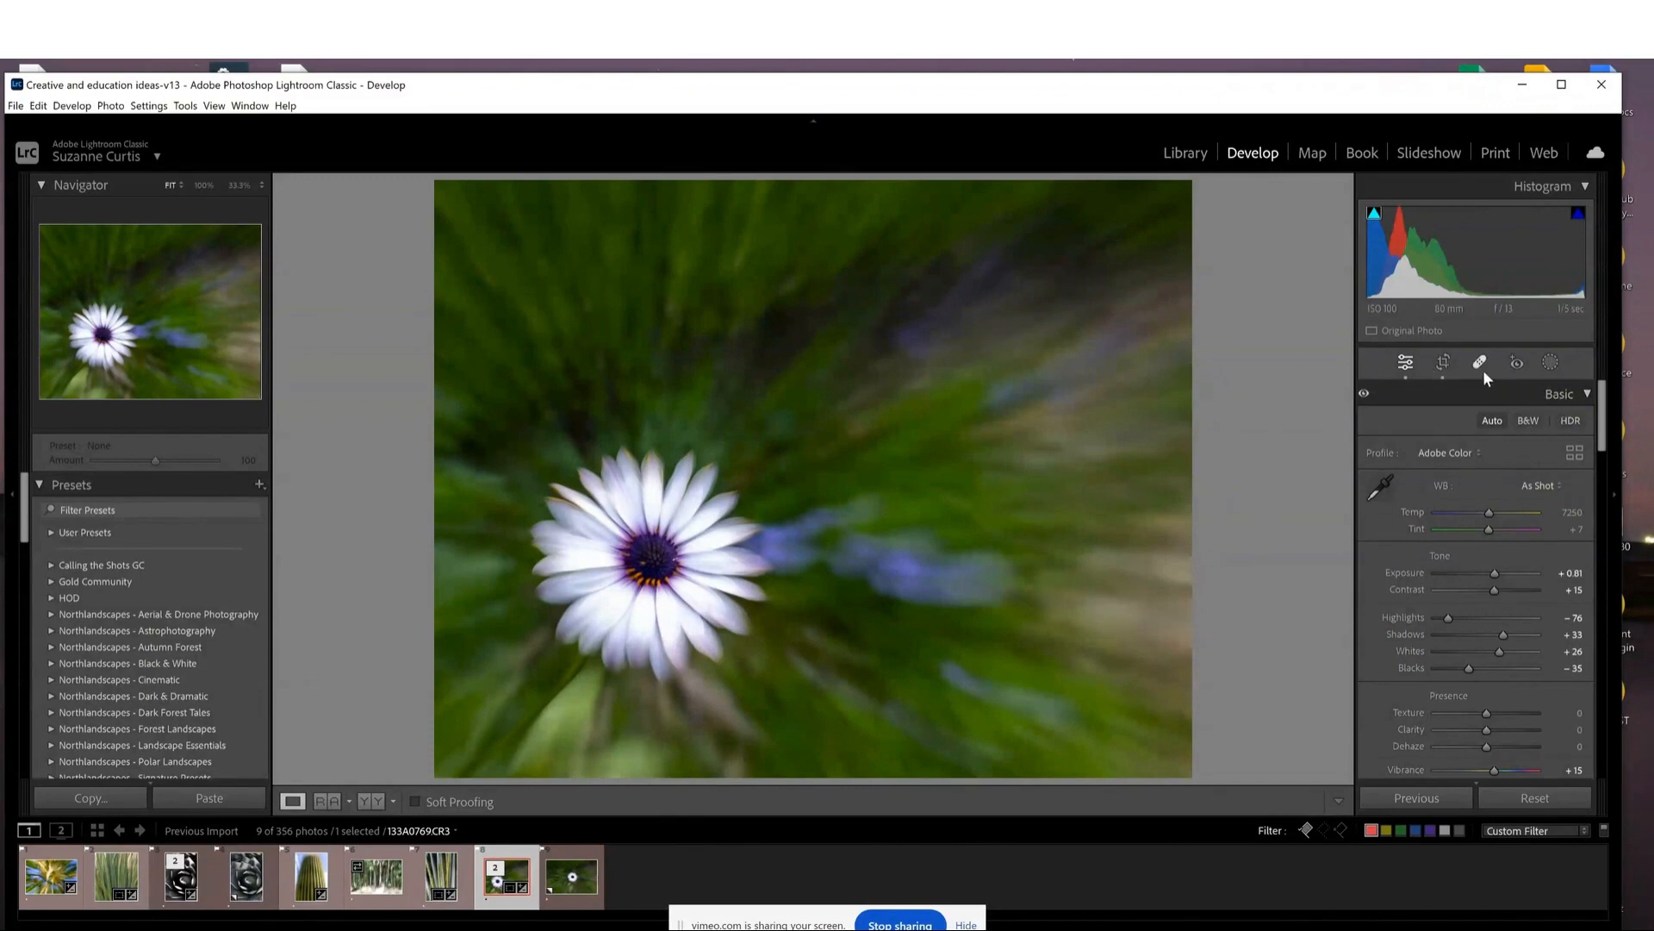
click(1445, 364)
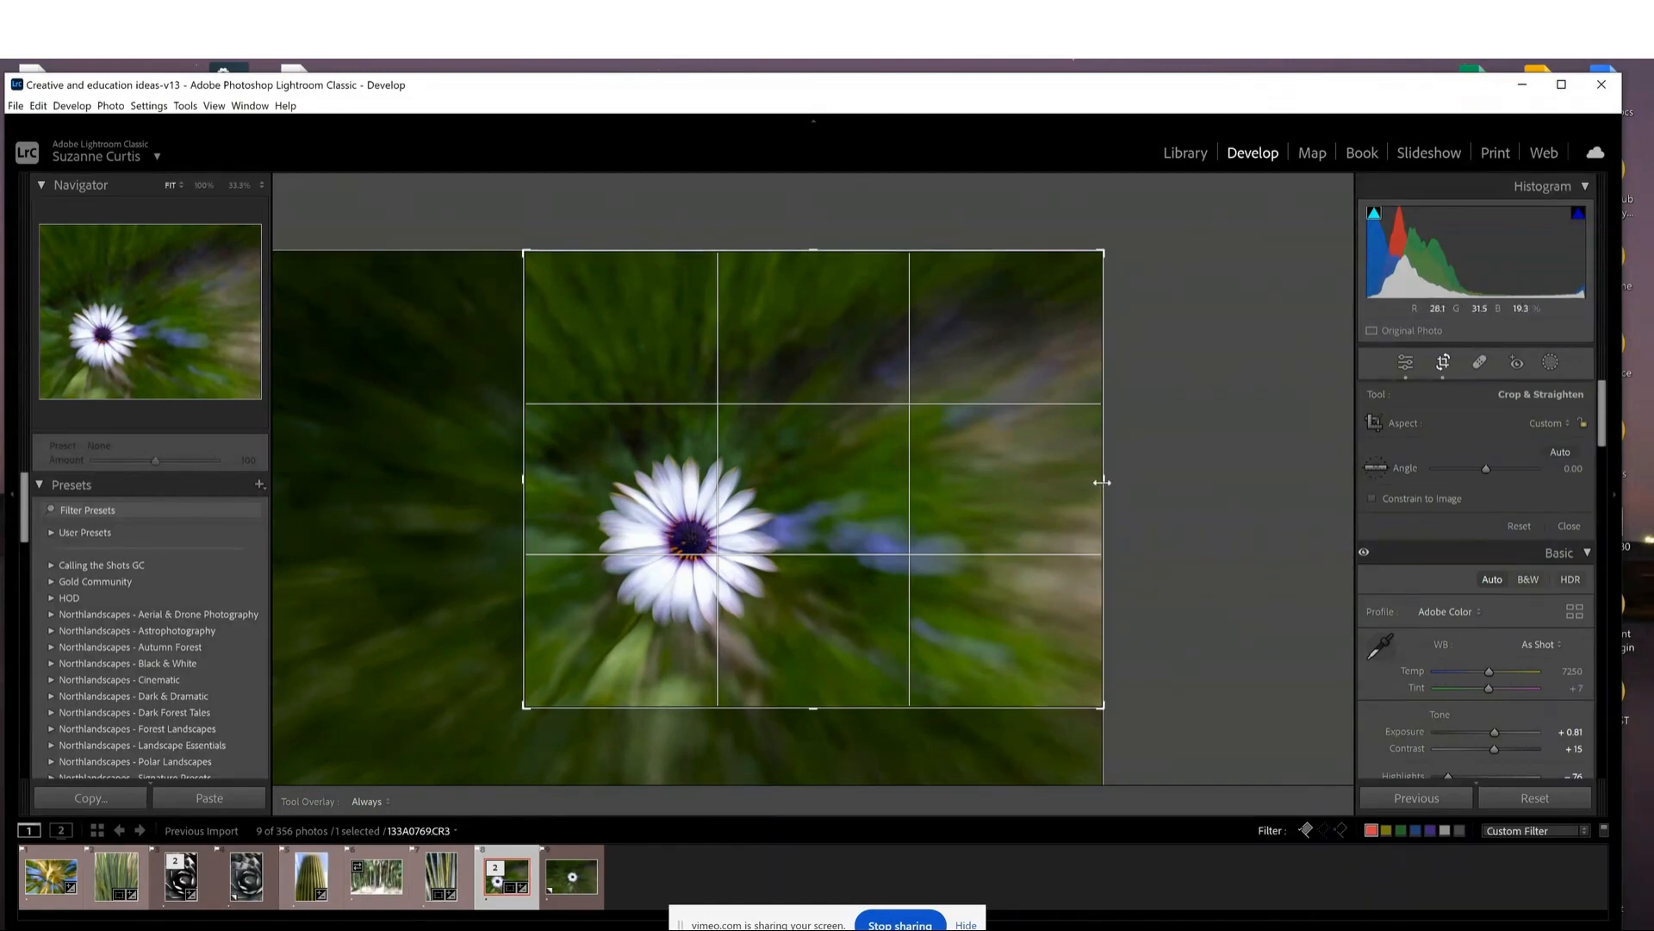
drag(1097, 481, 1082, 486)
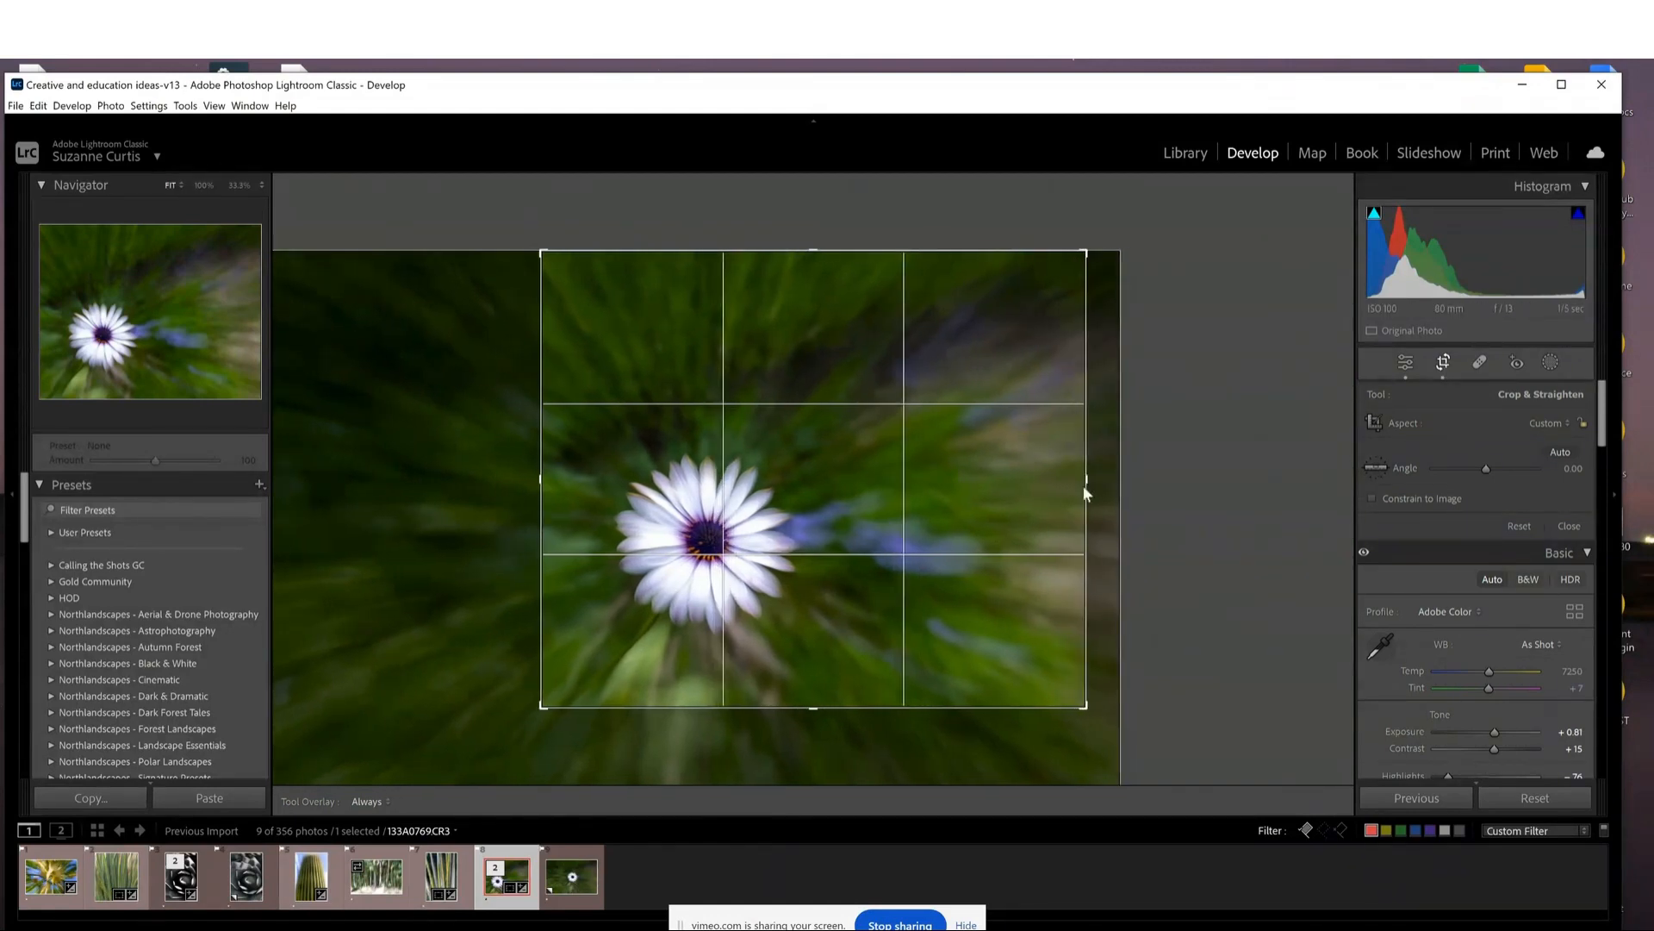
drag(543, 484, 535, 476)
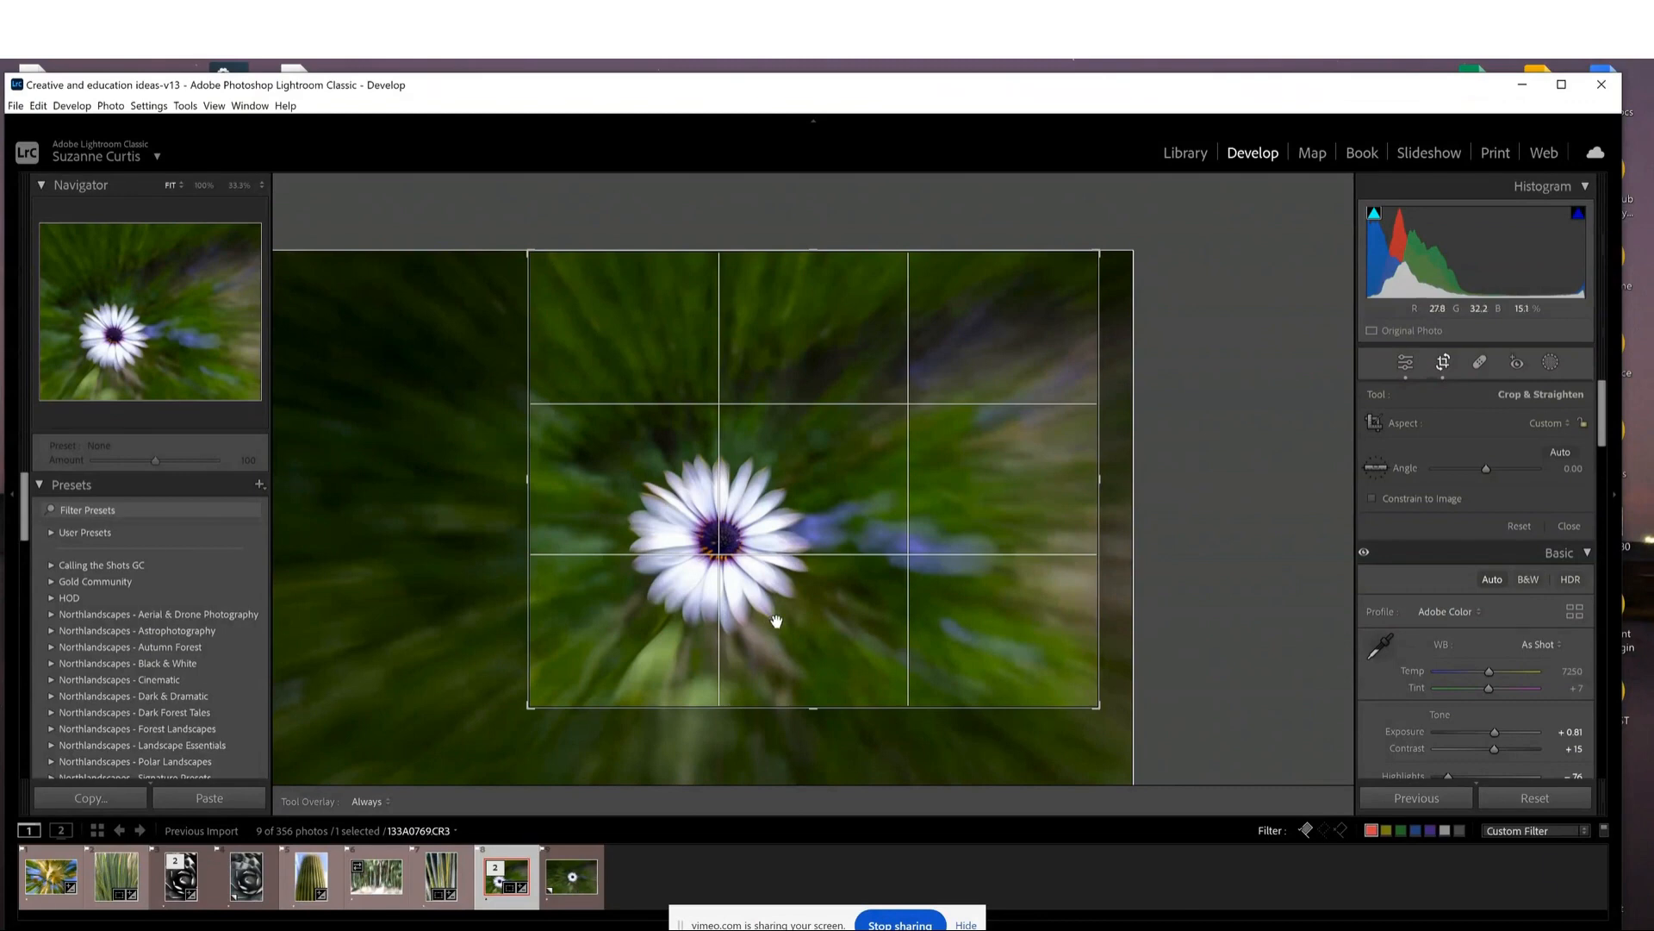
drag(807, 709, 805, 691)
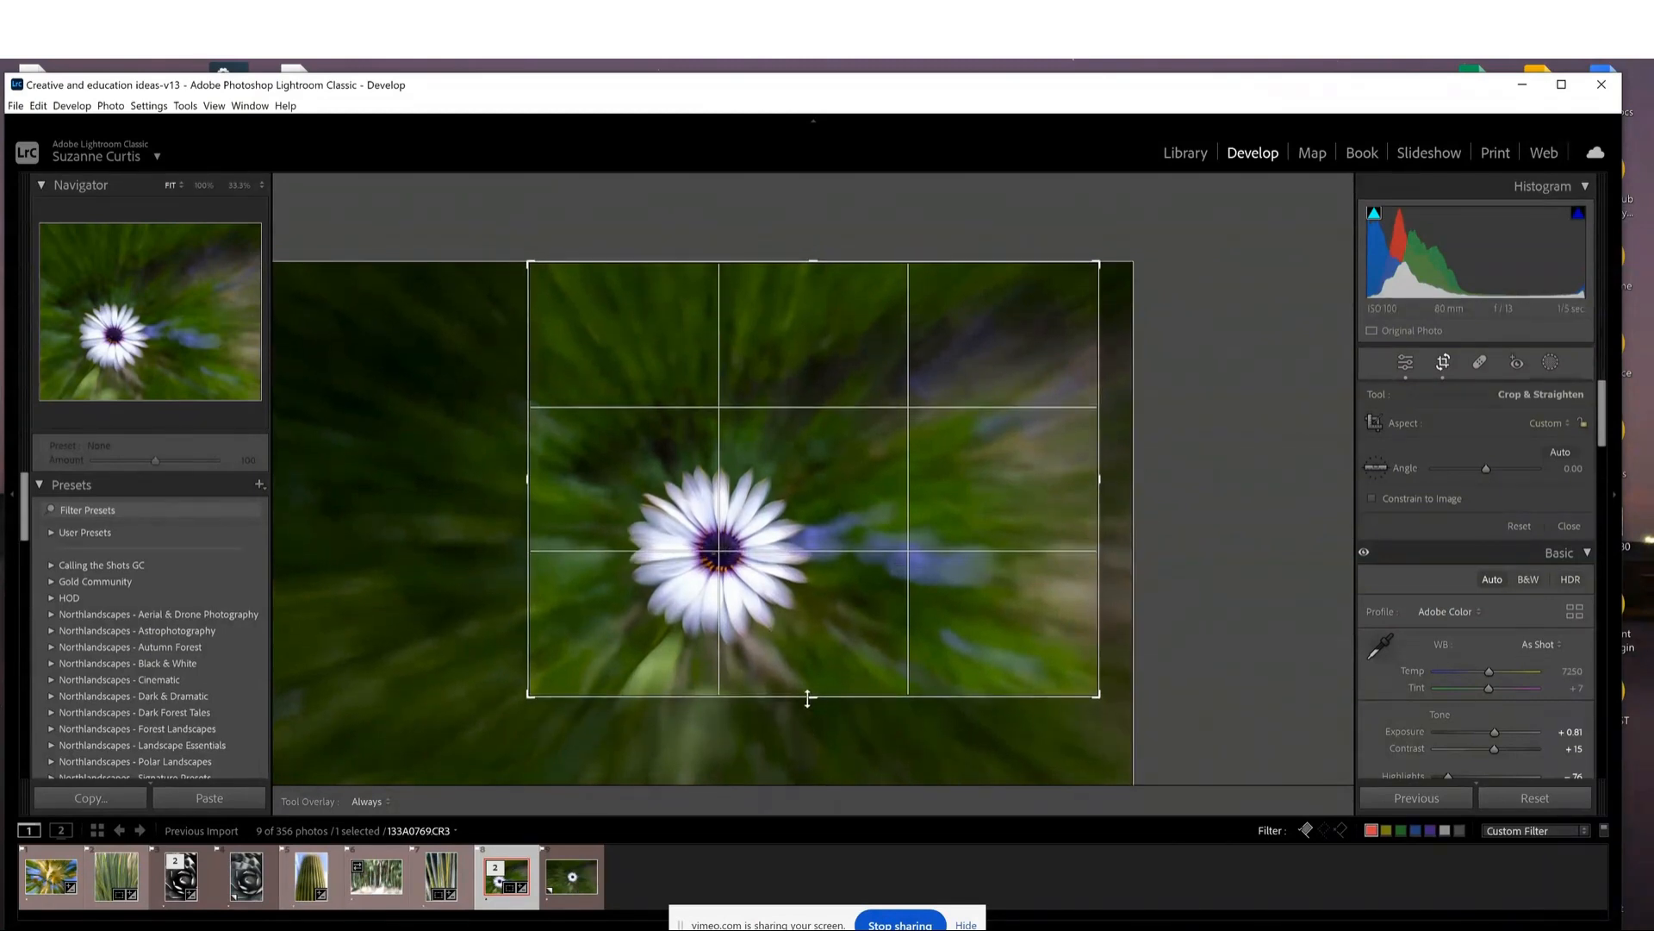
click(1569, 526)
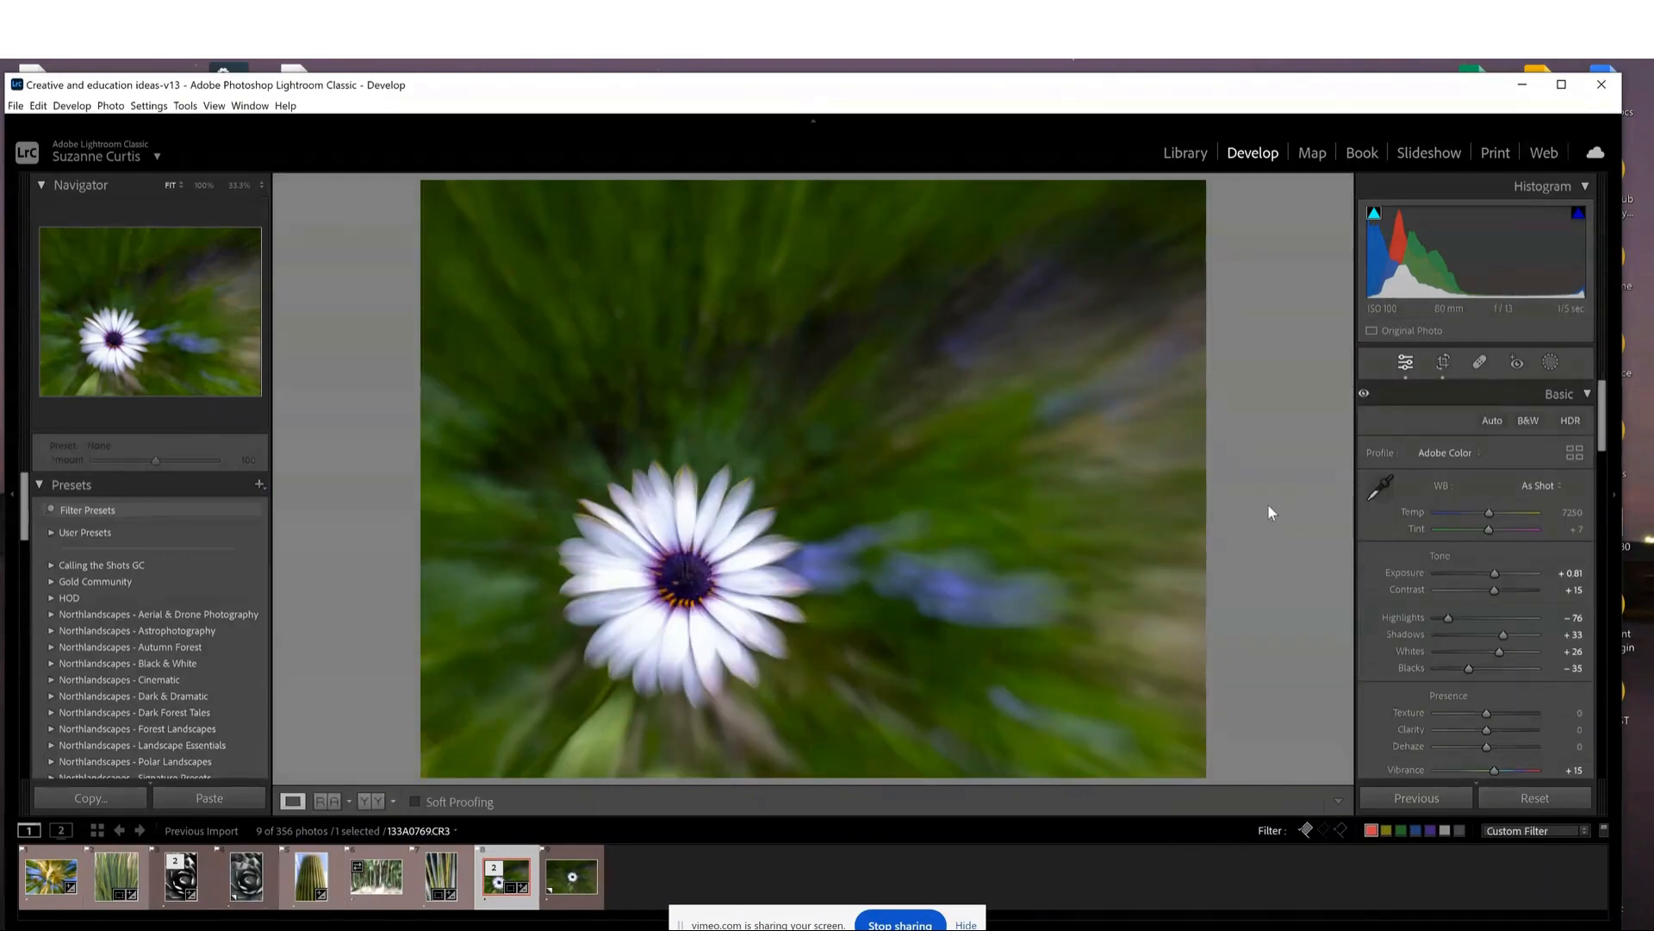
key(g)
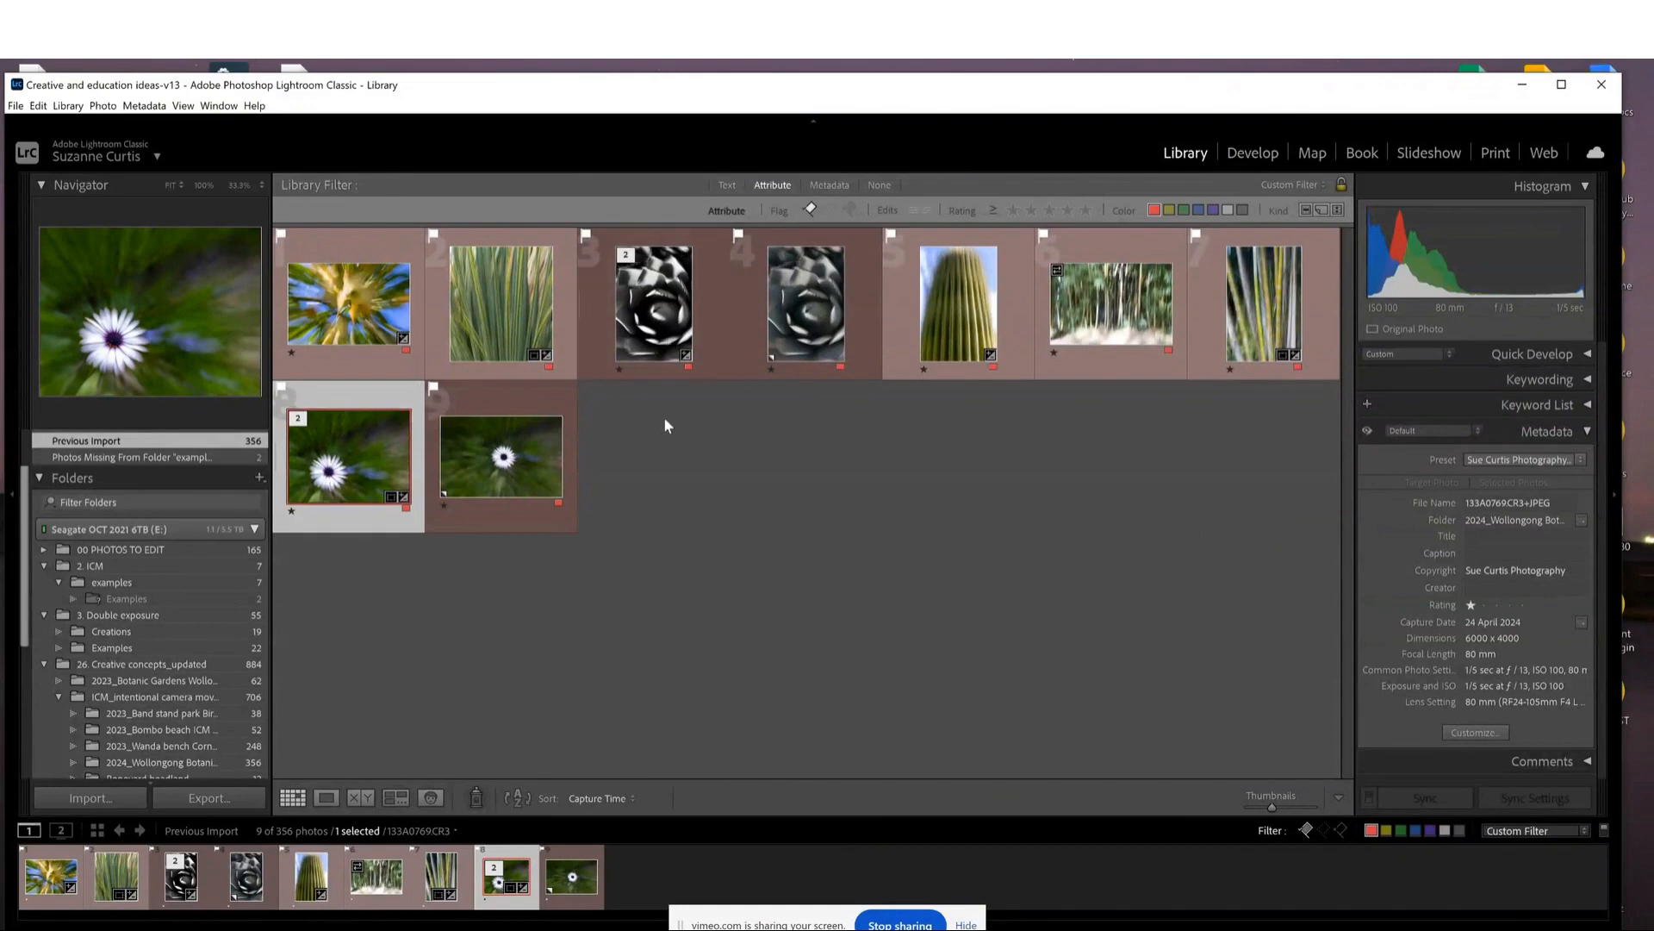
Compare the colour succulent photo 133A0612.CR3 Copy 1 with its black-and-white version 133A0612.CR3 in enlarged view.
click(799, 331)
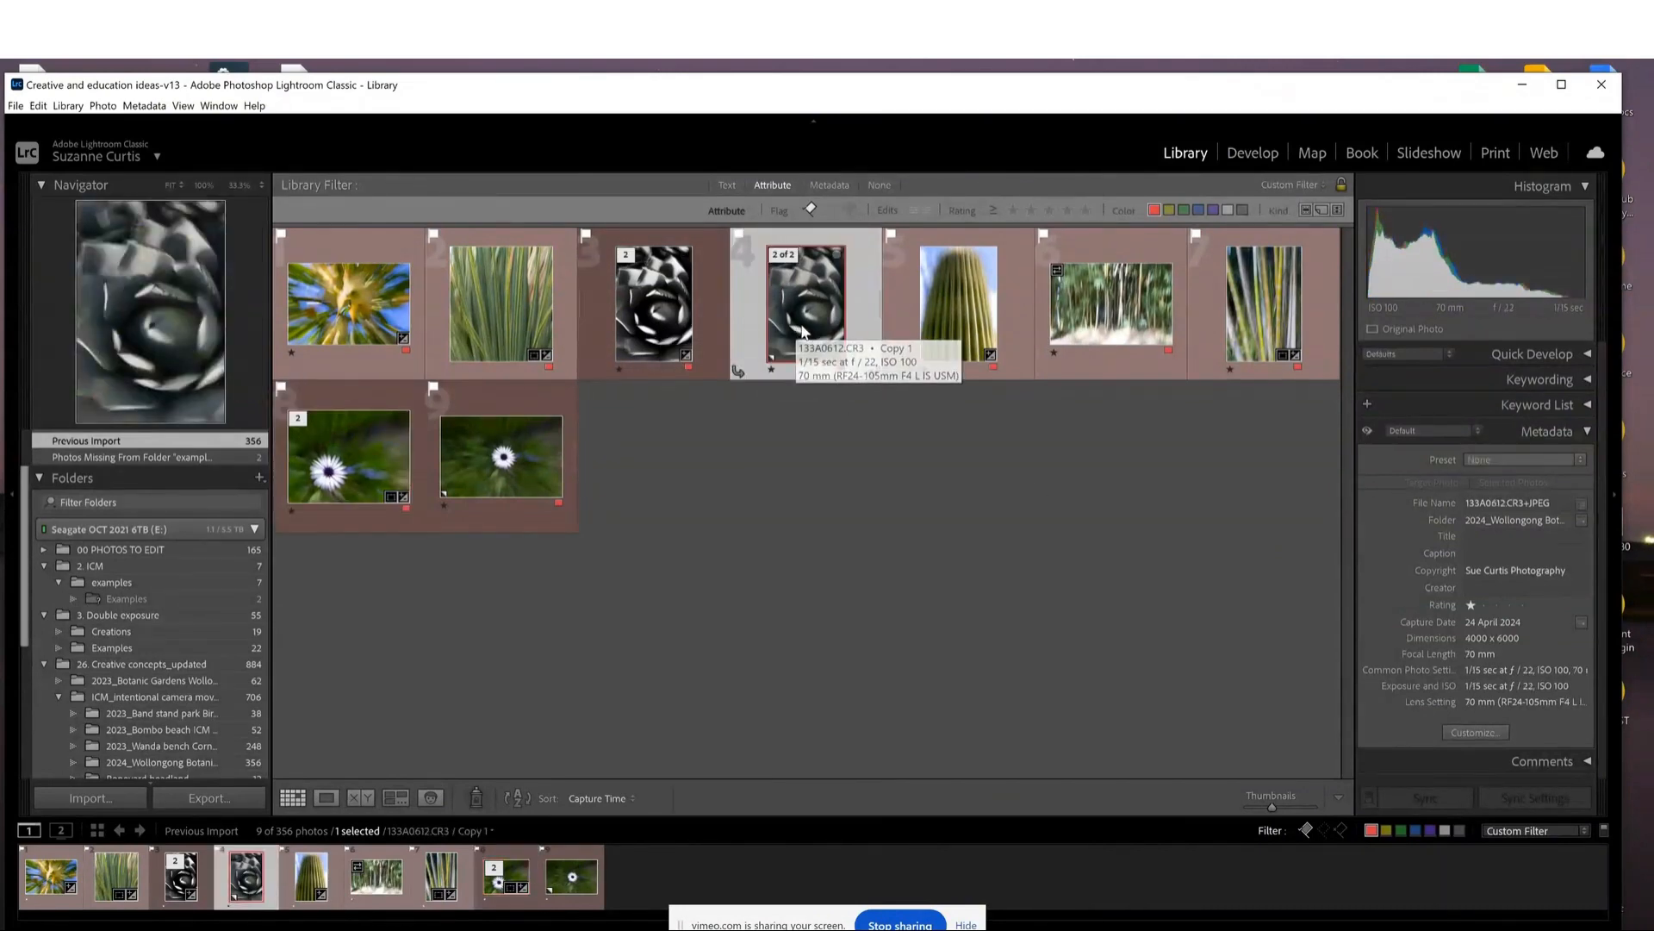
double_click(802, 332)
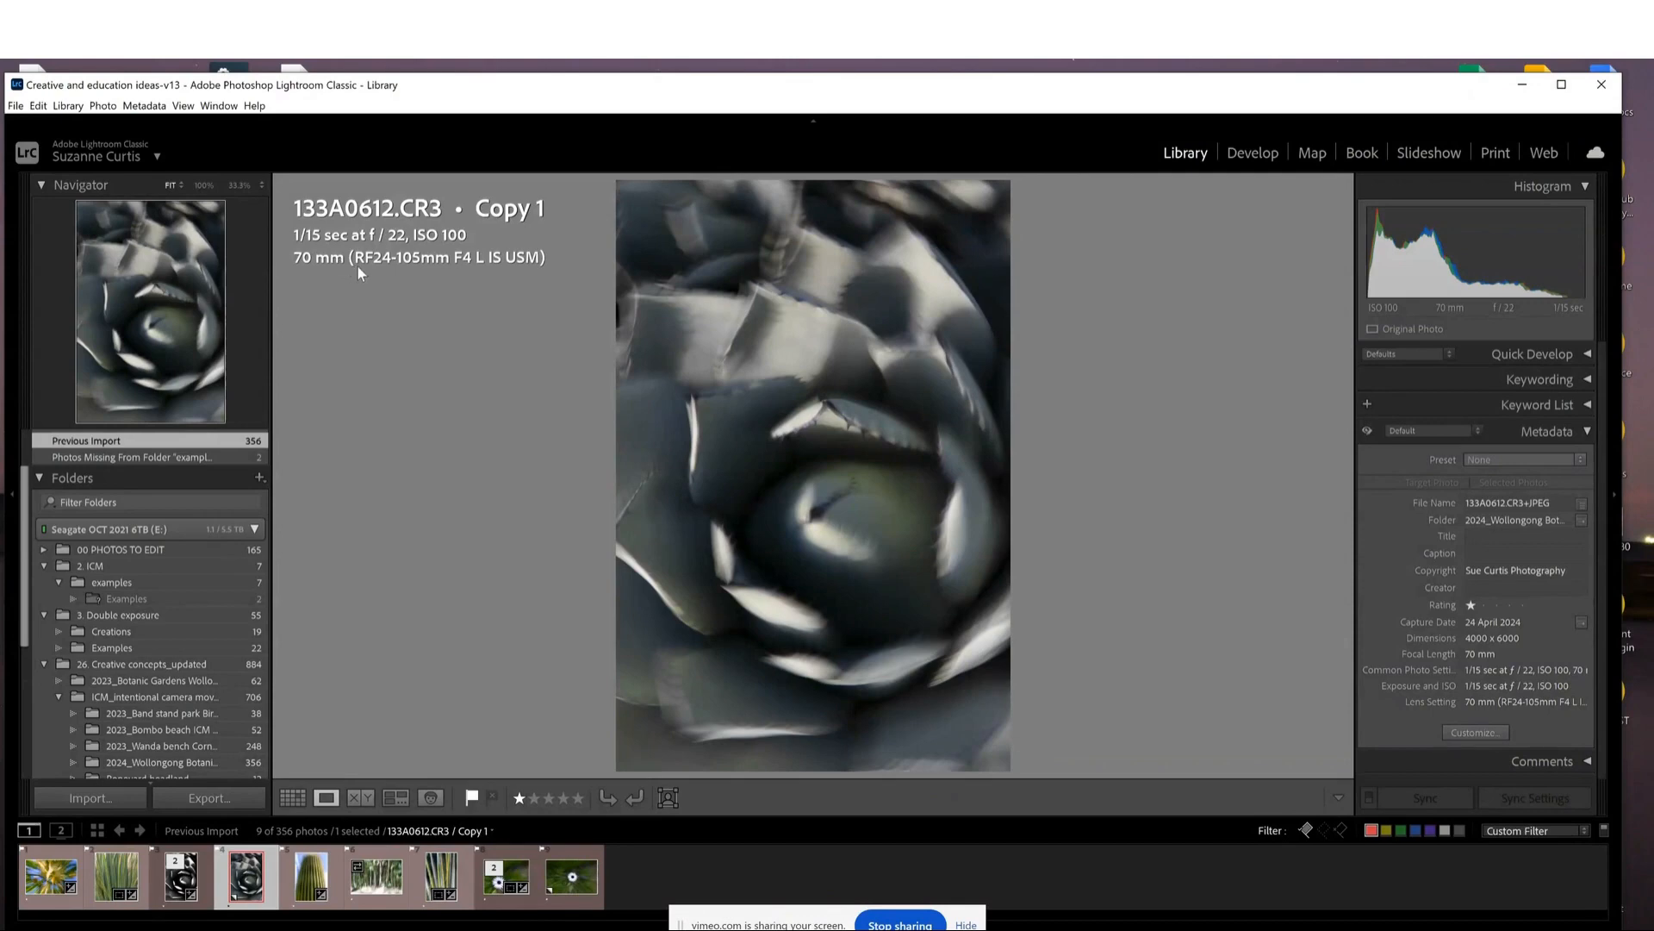
key(g)
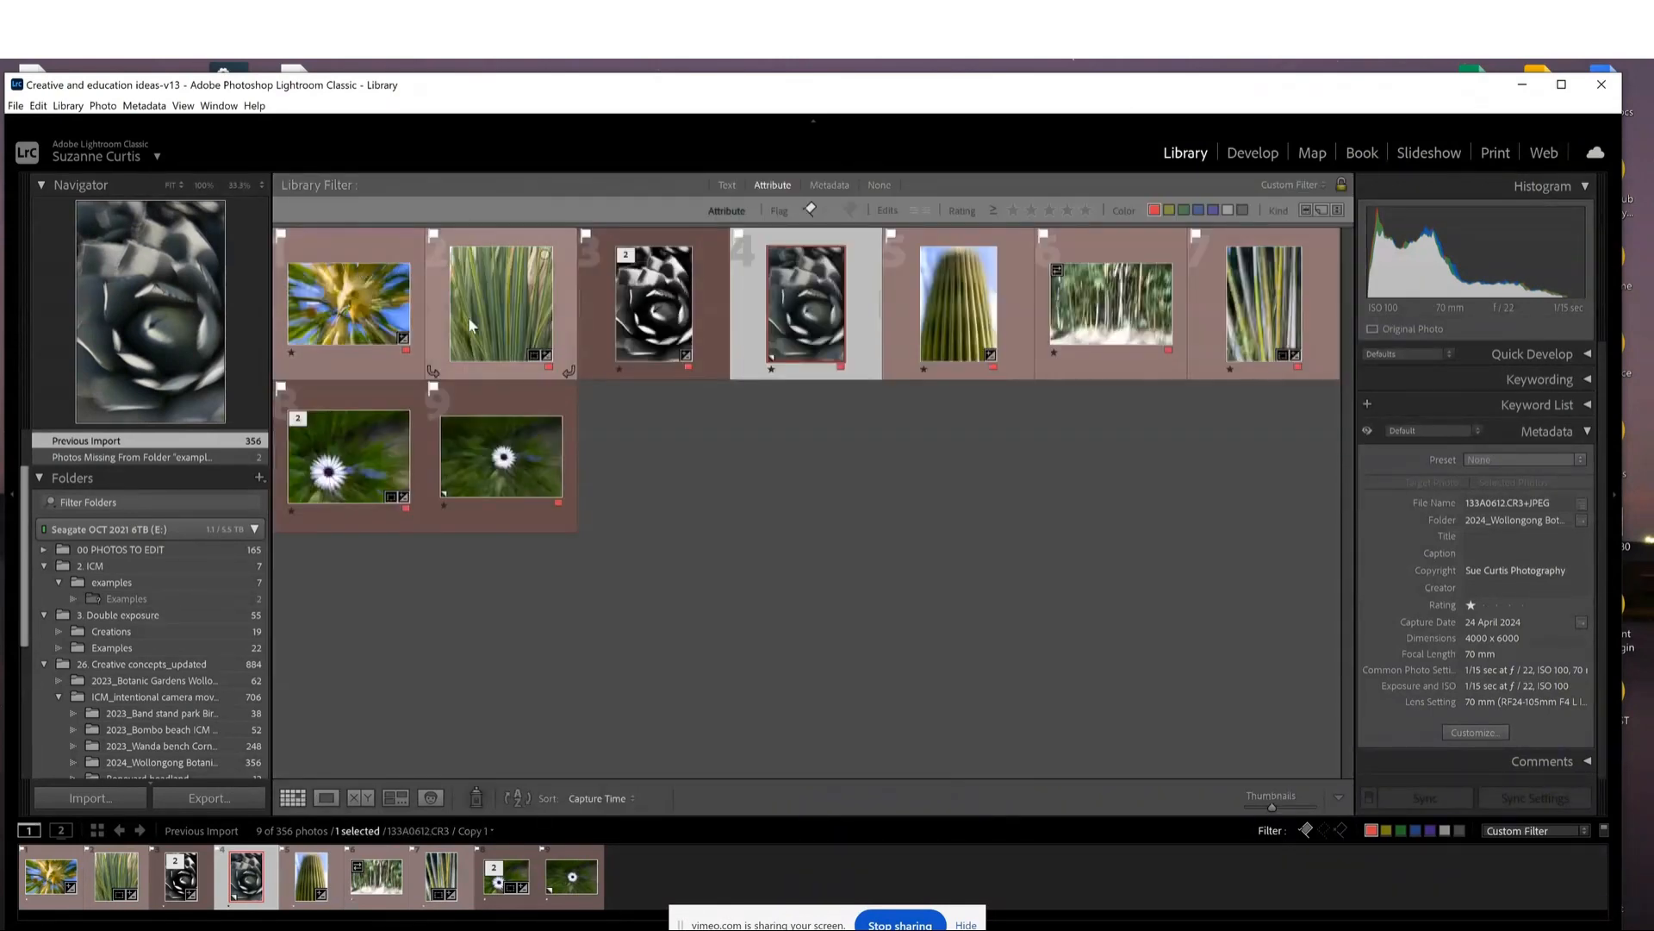
double_click(677, 339)
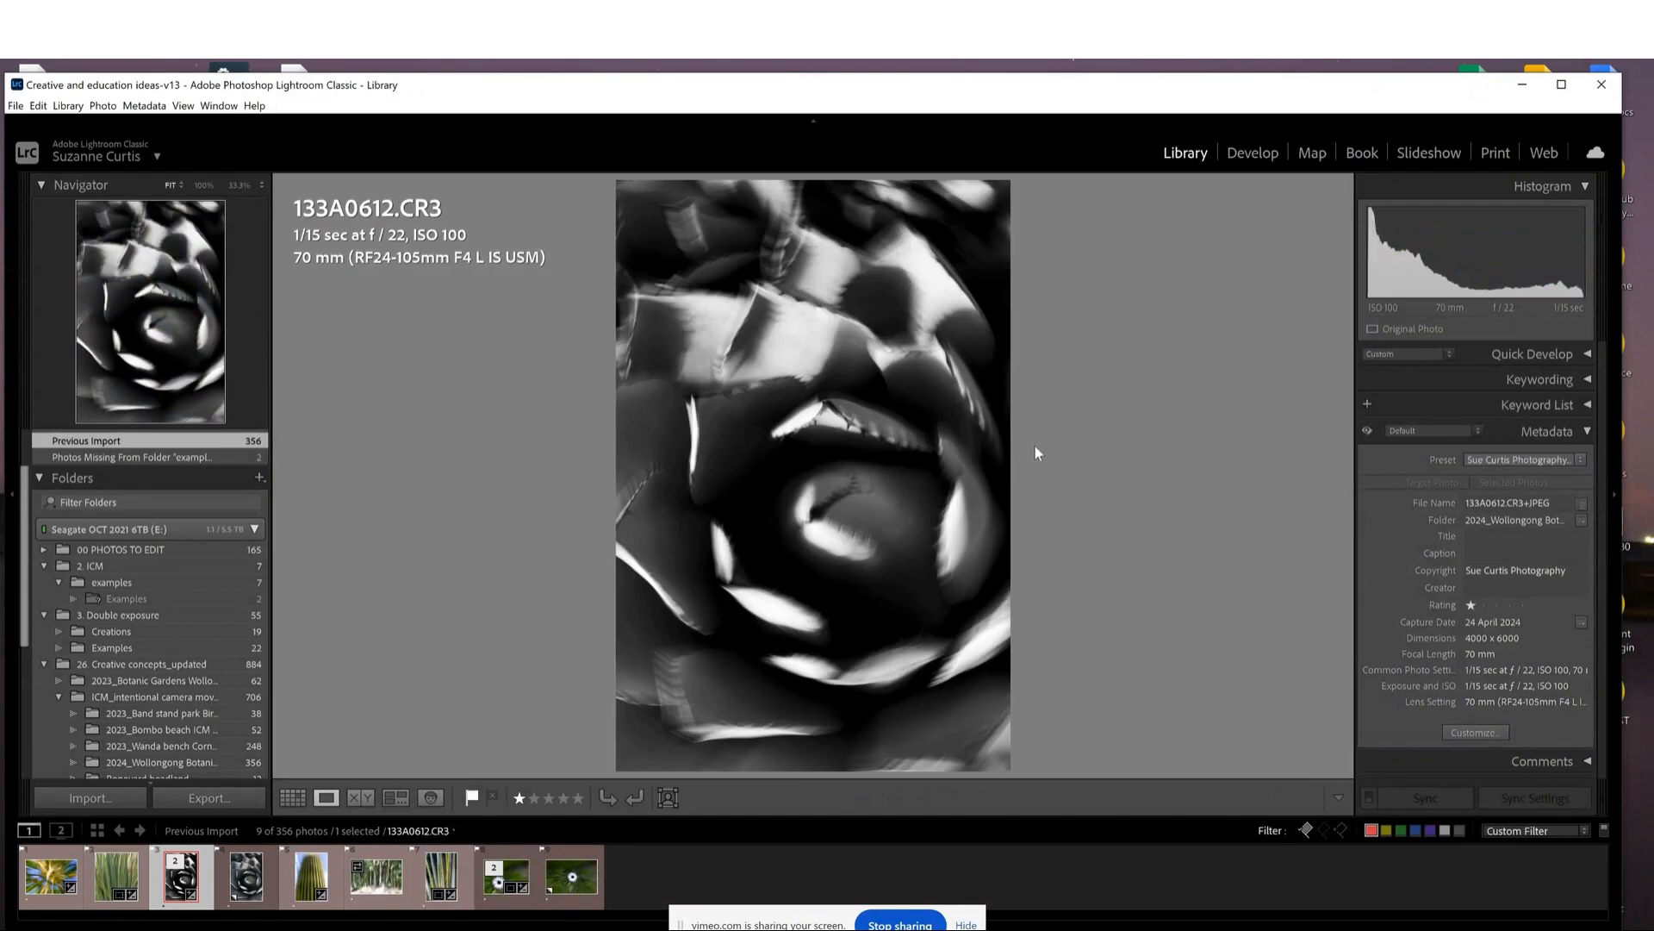
key(Right)
key(Left)
Set Blacks to -51 on the black-and-white succulent photo in Develop, hide the shadow clipping overlay and return to the grid.
click(1256, 155)
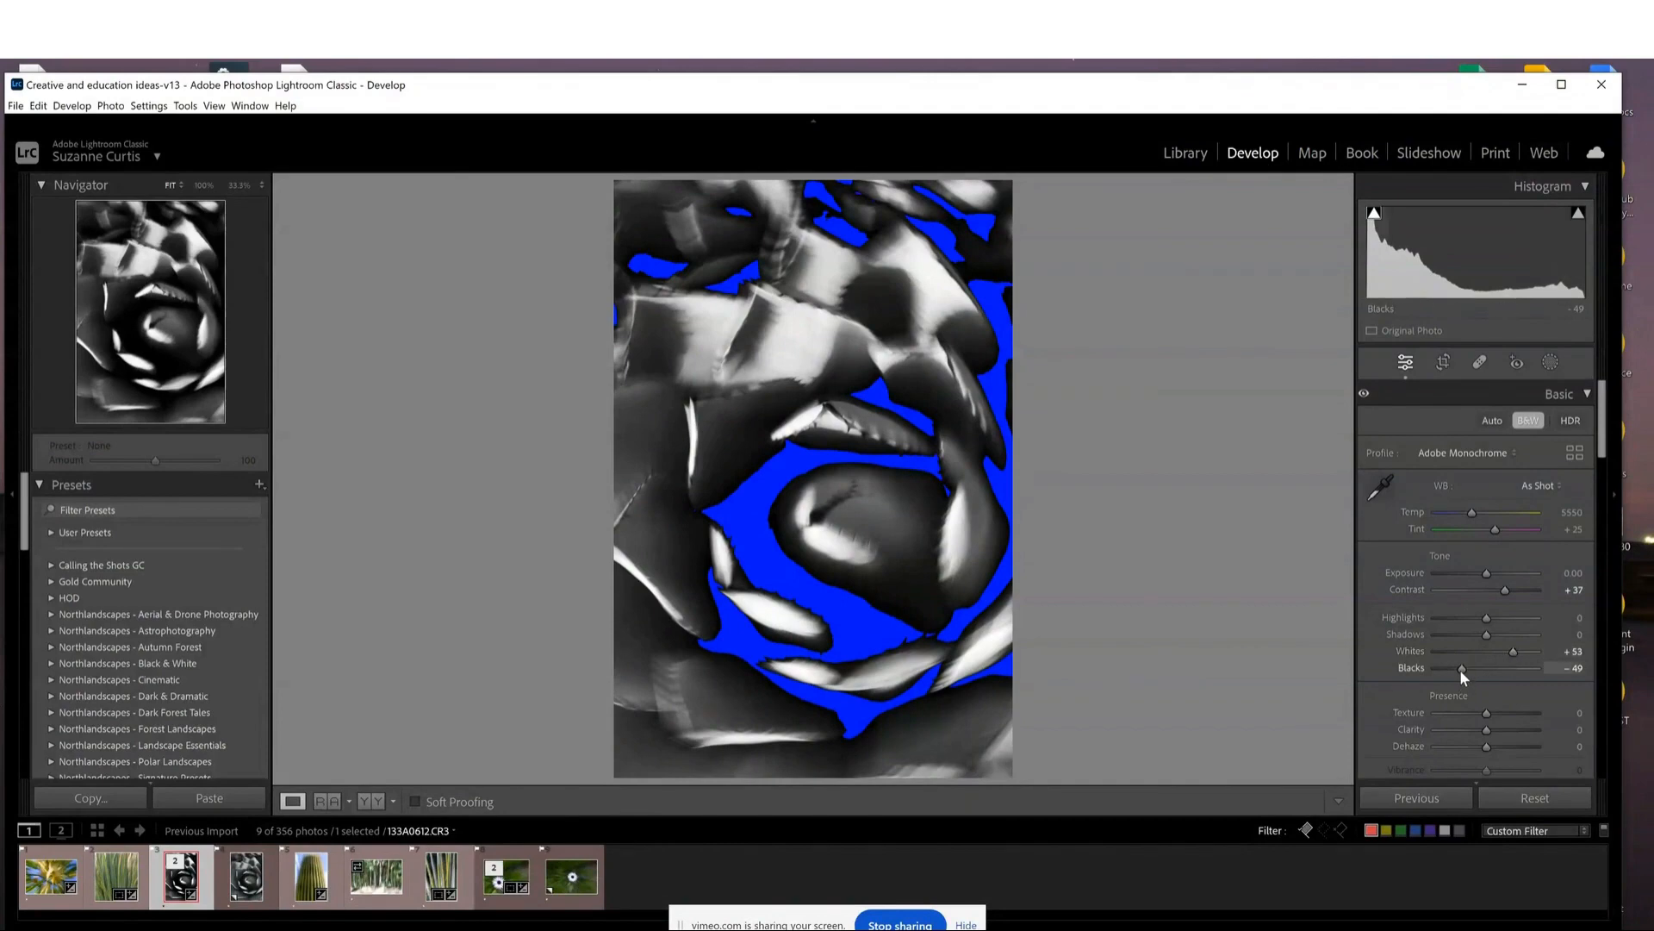
drag(1460, 669, 1460, 670)
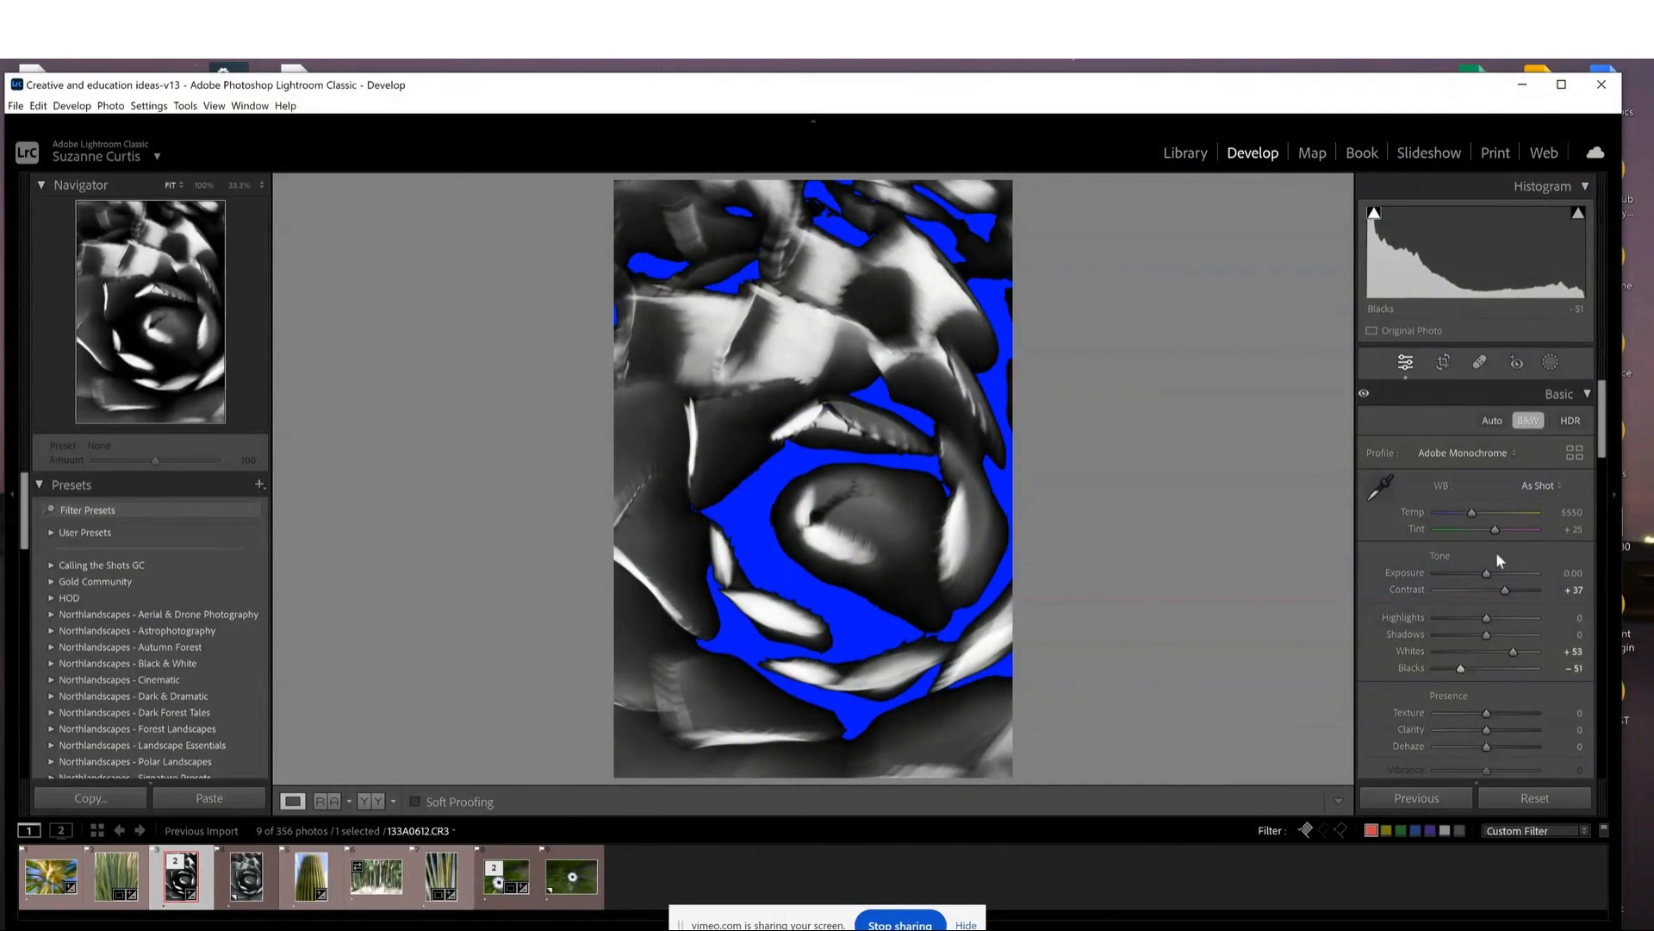
click(1374, 215)
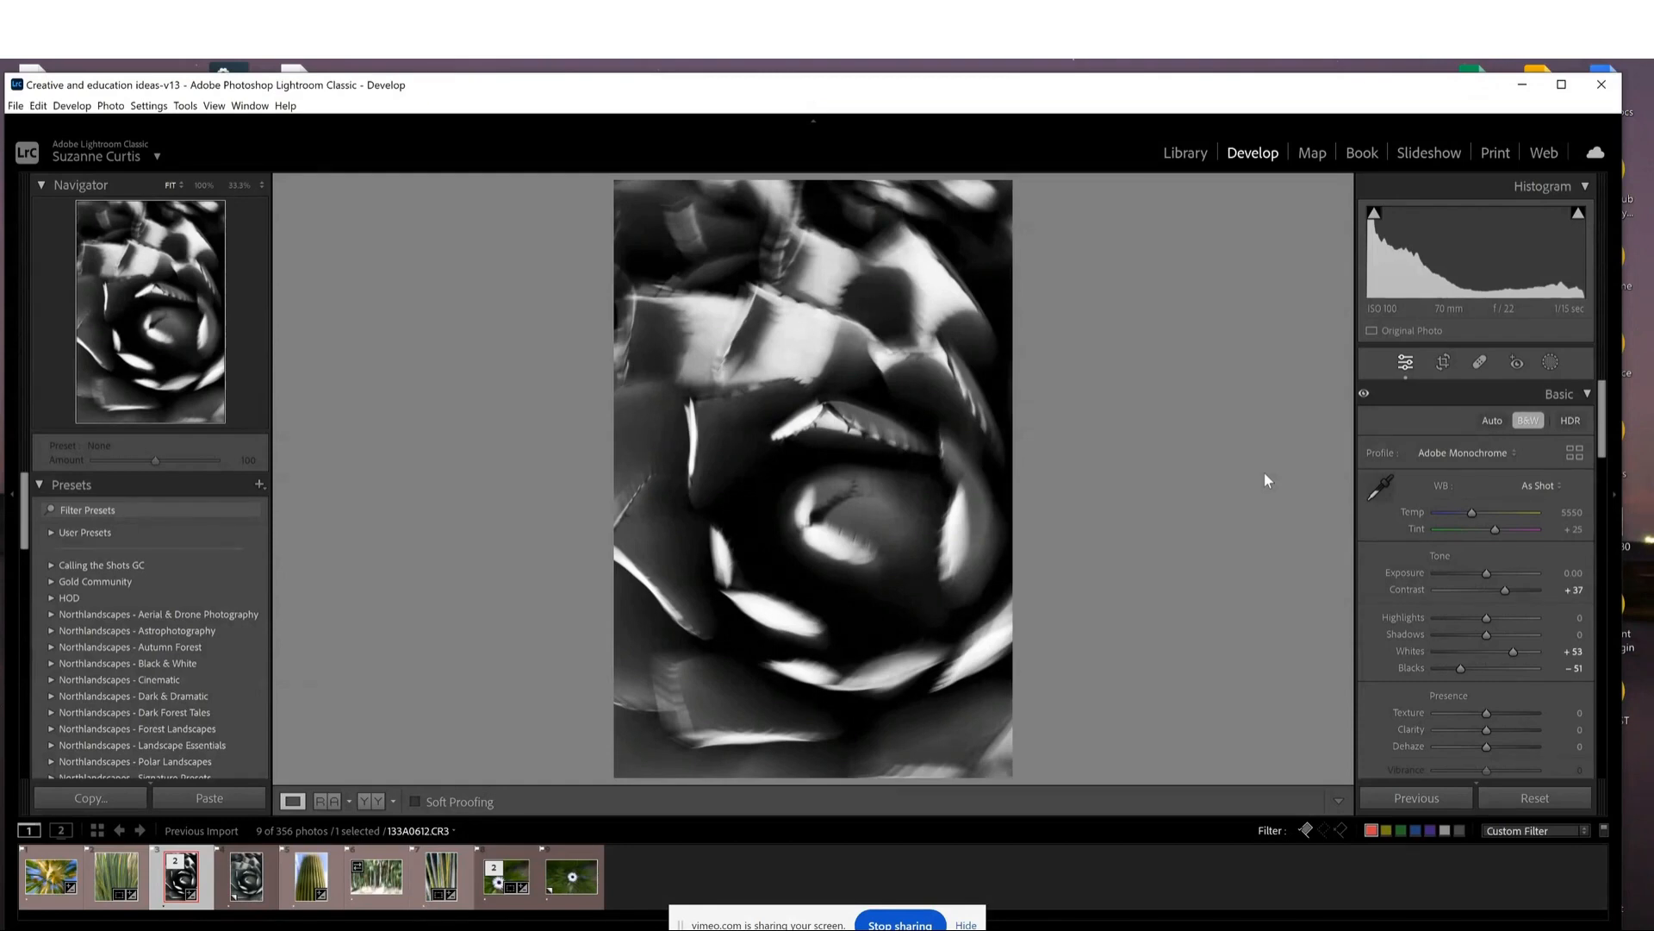
key(g)
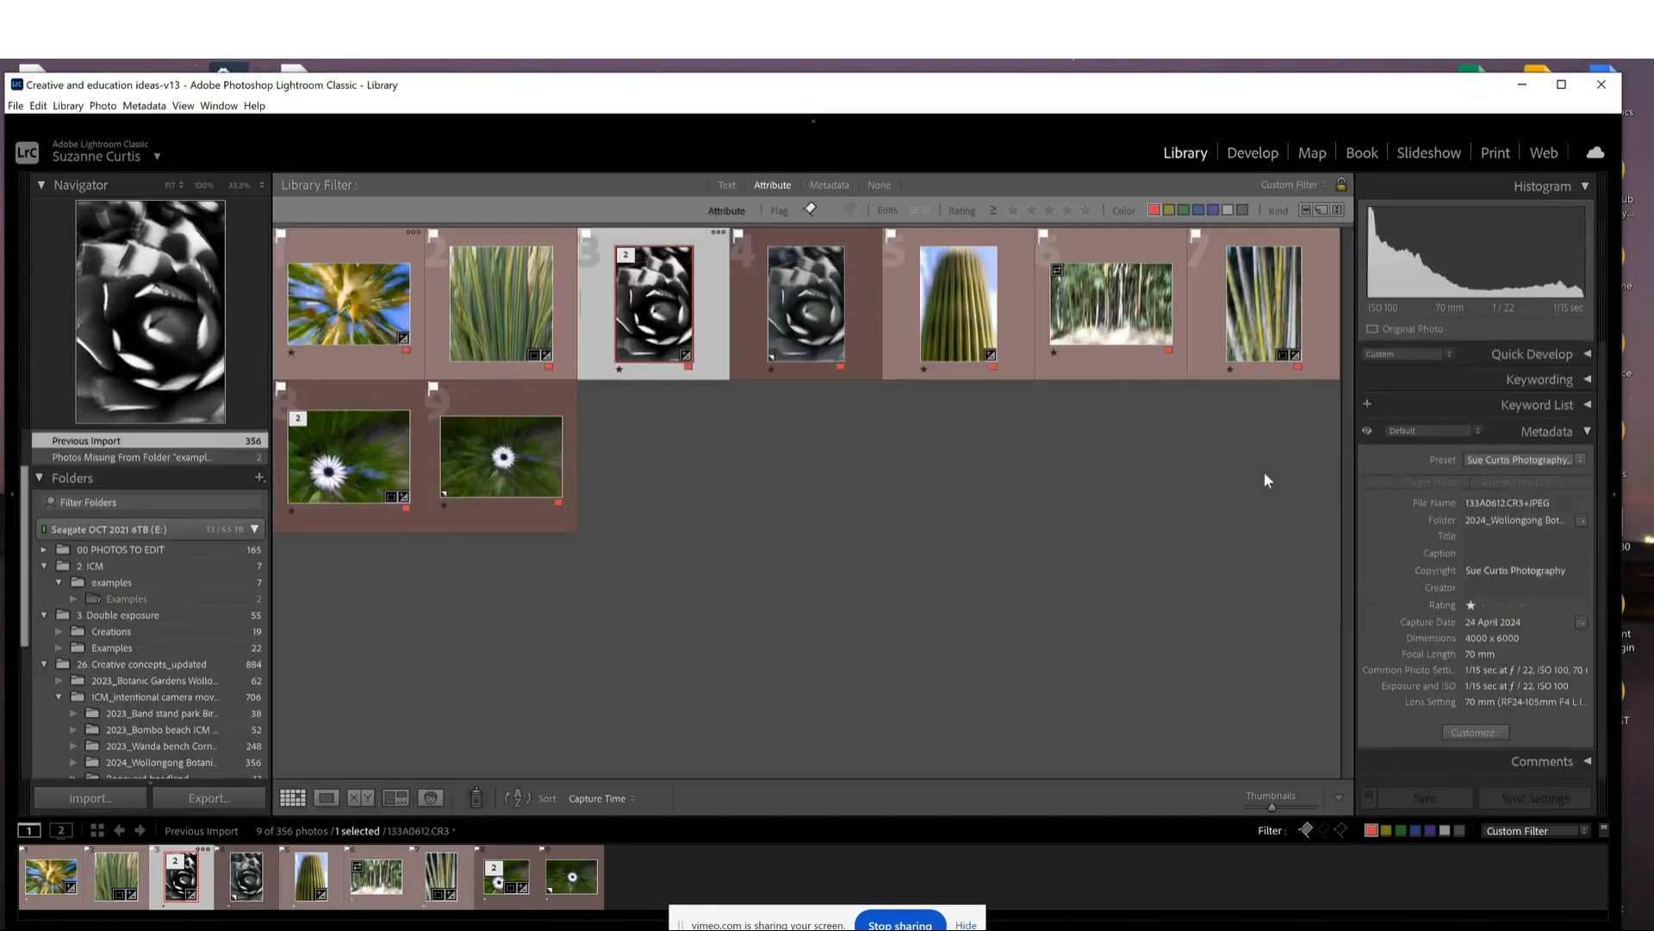
Change the library's colour label filter from red to yellow only.
click(1174, 209)
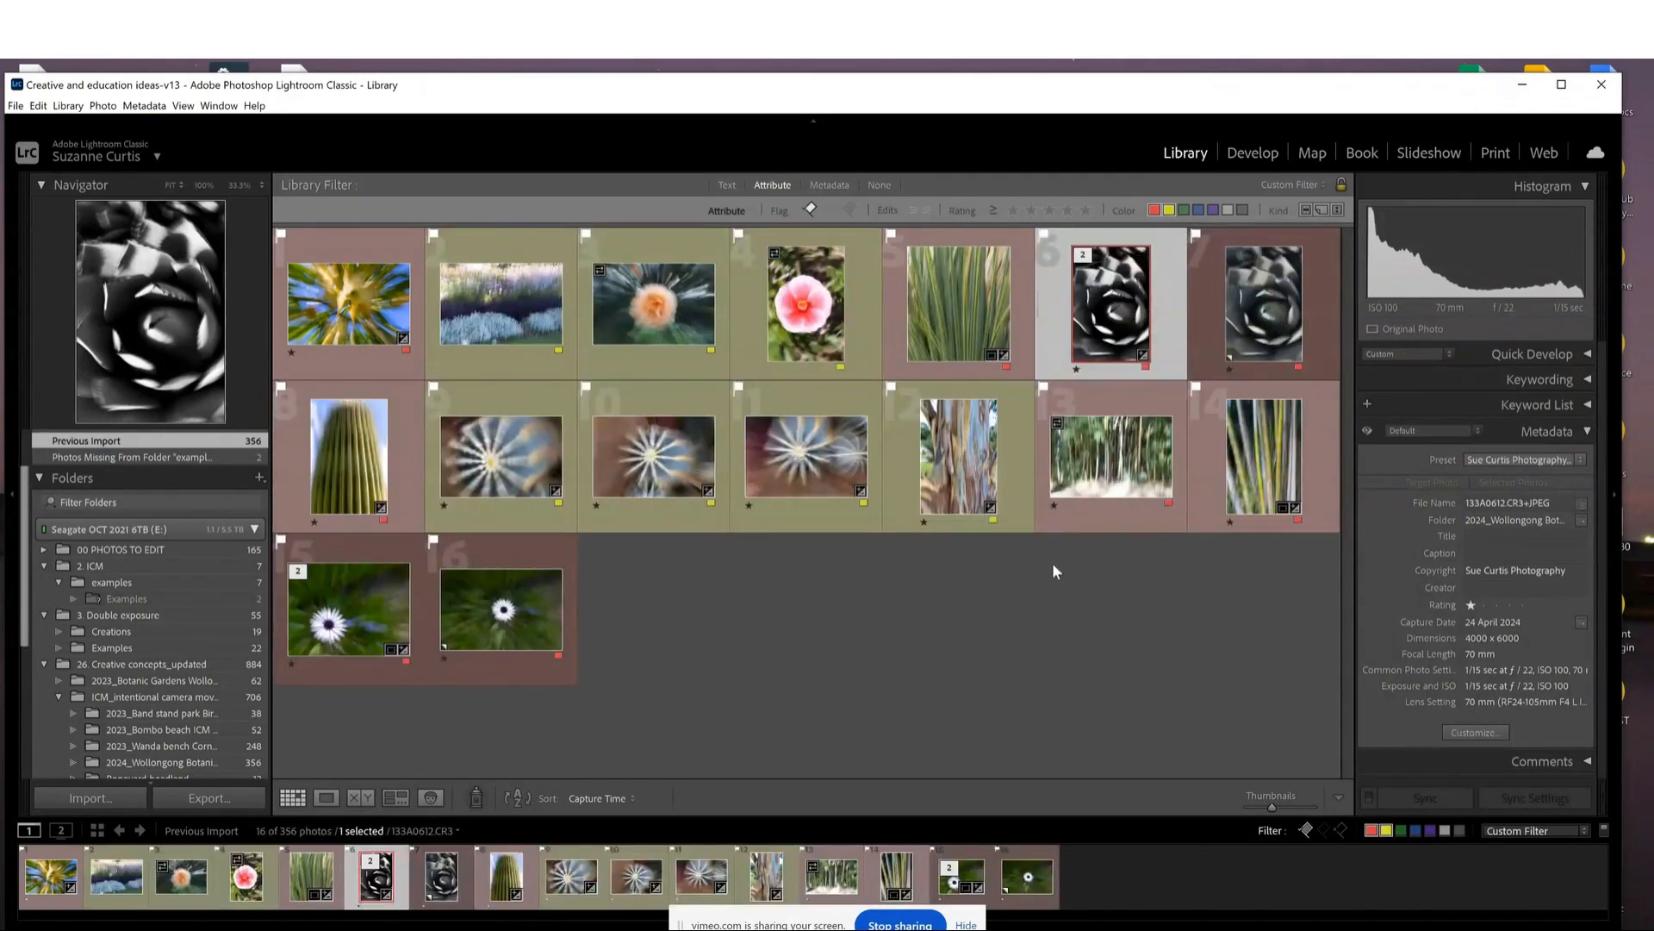
click(1155, 210)
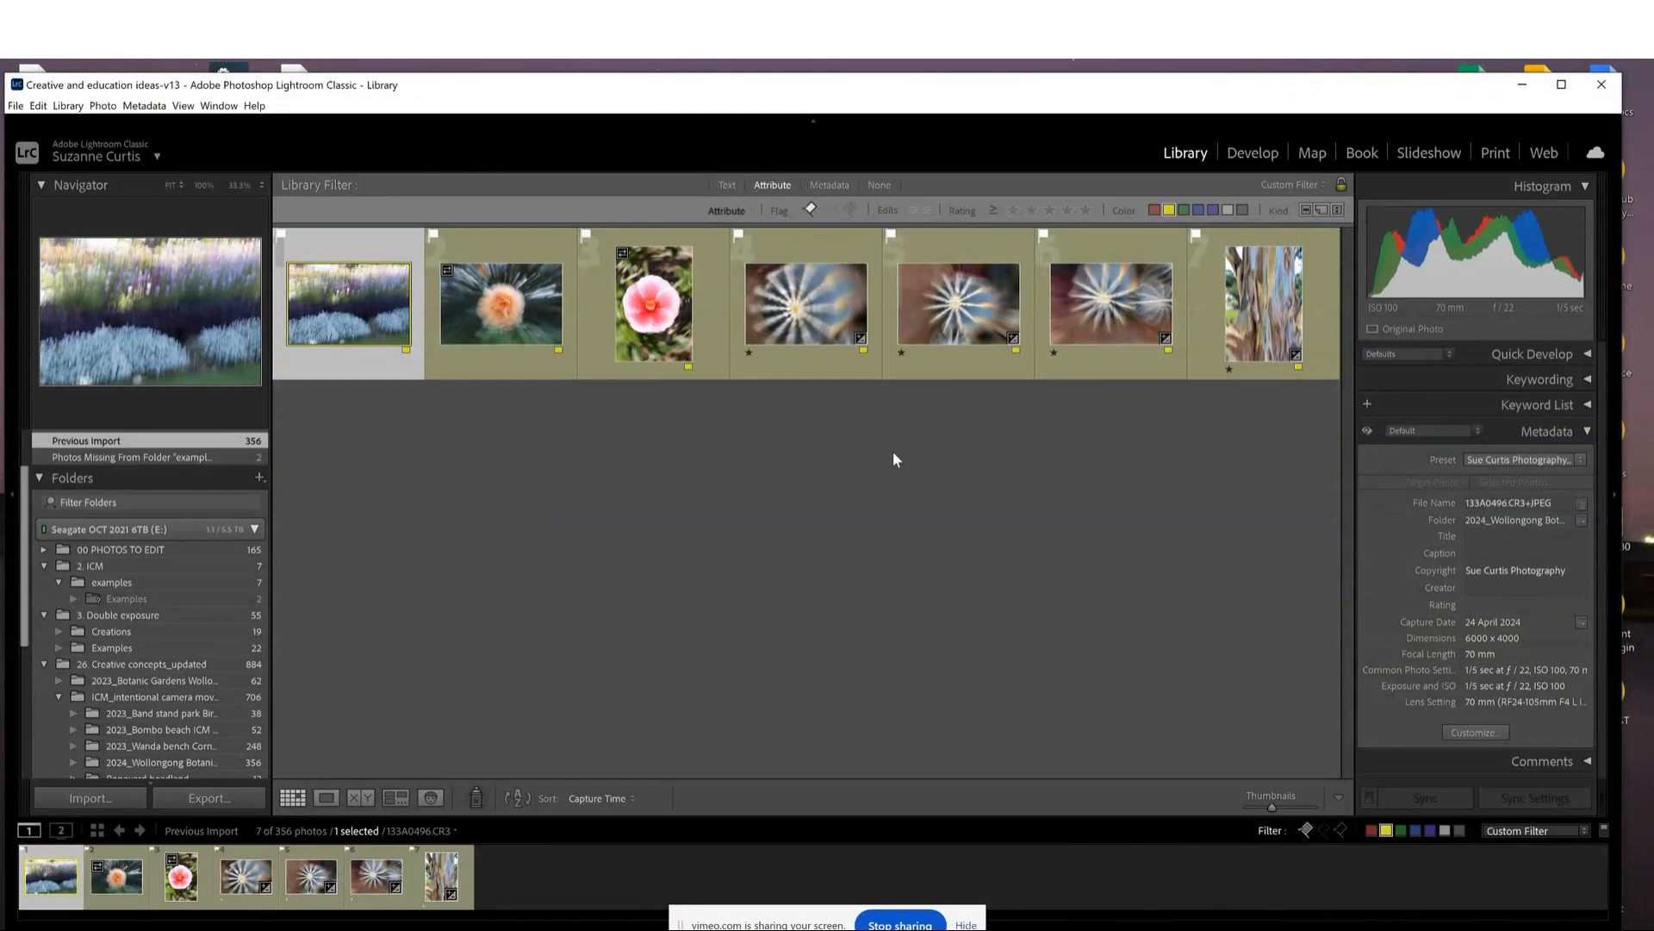
View the spiky cactus photos 133A0660.CR3, 133A0663.CR3 and 133A0671.CR3 enlarged, and check the last one's Develop settings.
double_click(827, 327)
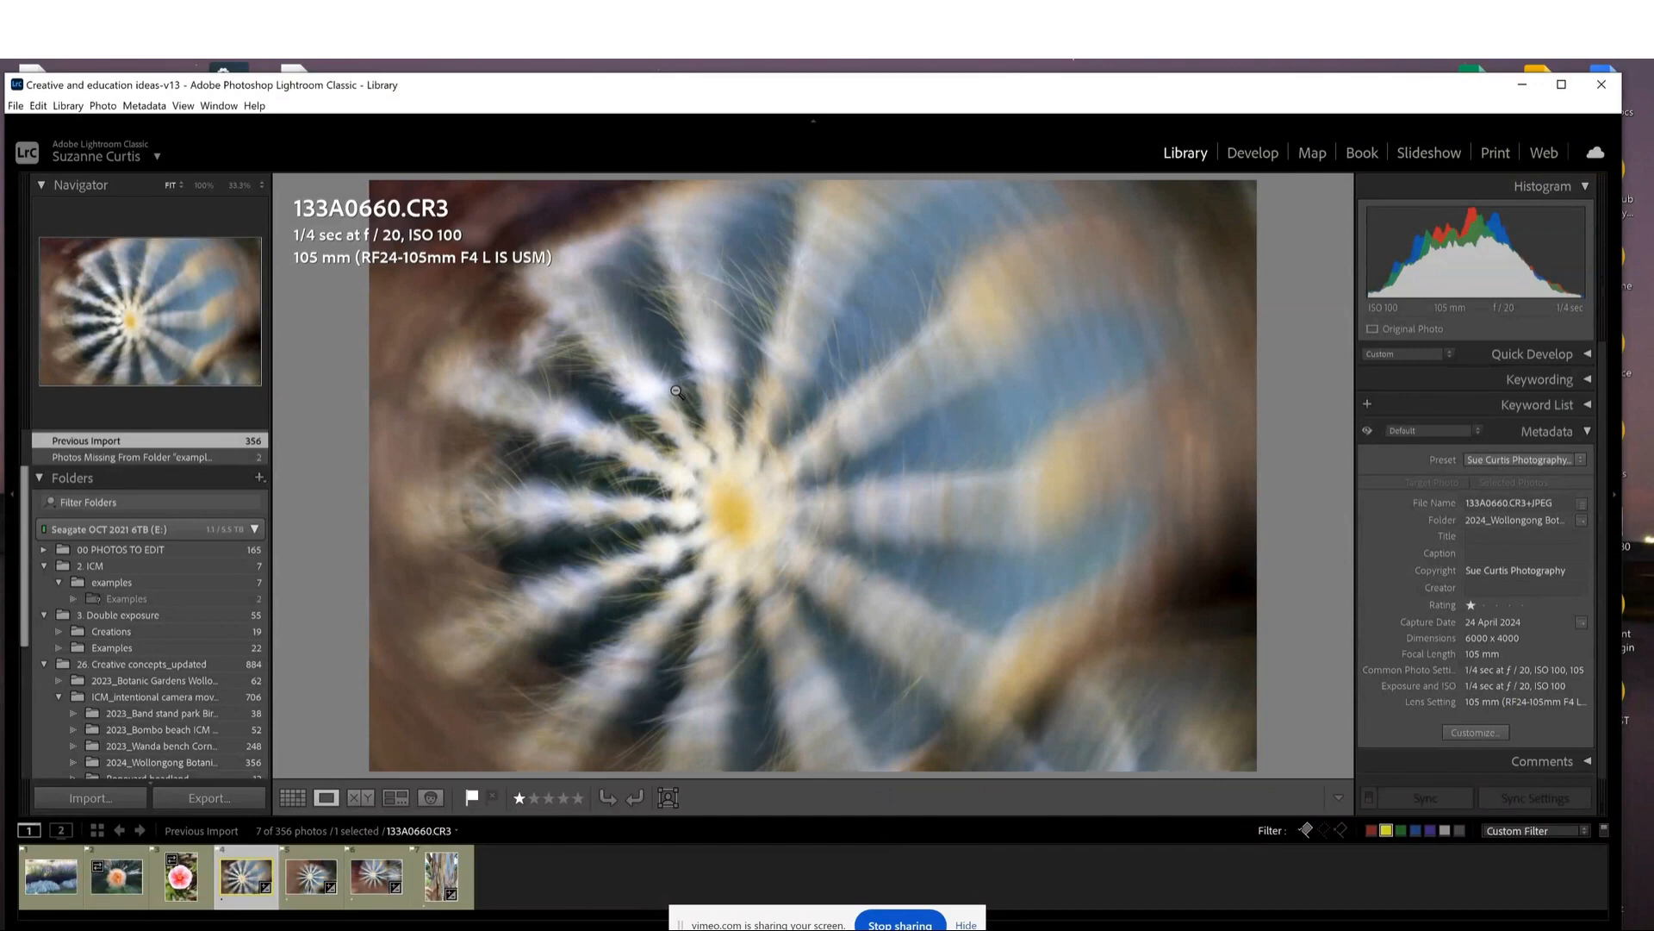
key(Right)
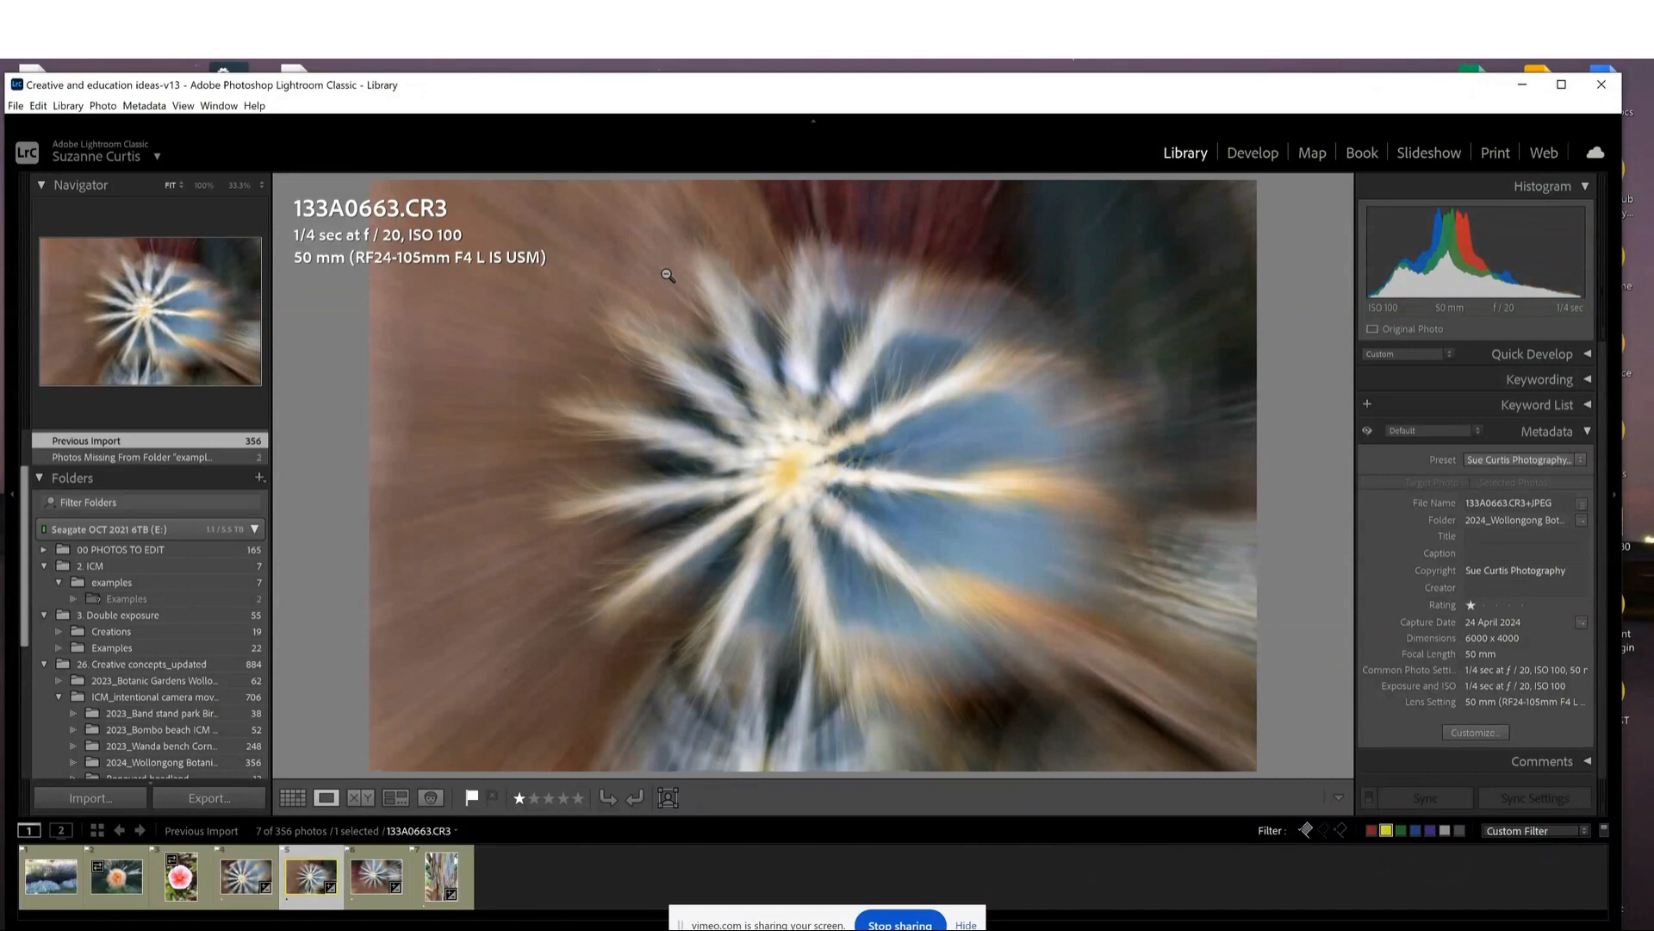
key(Right)
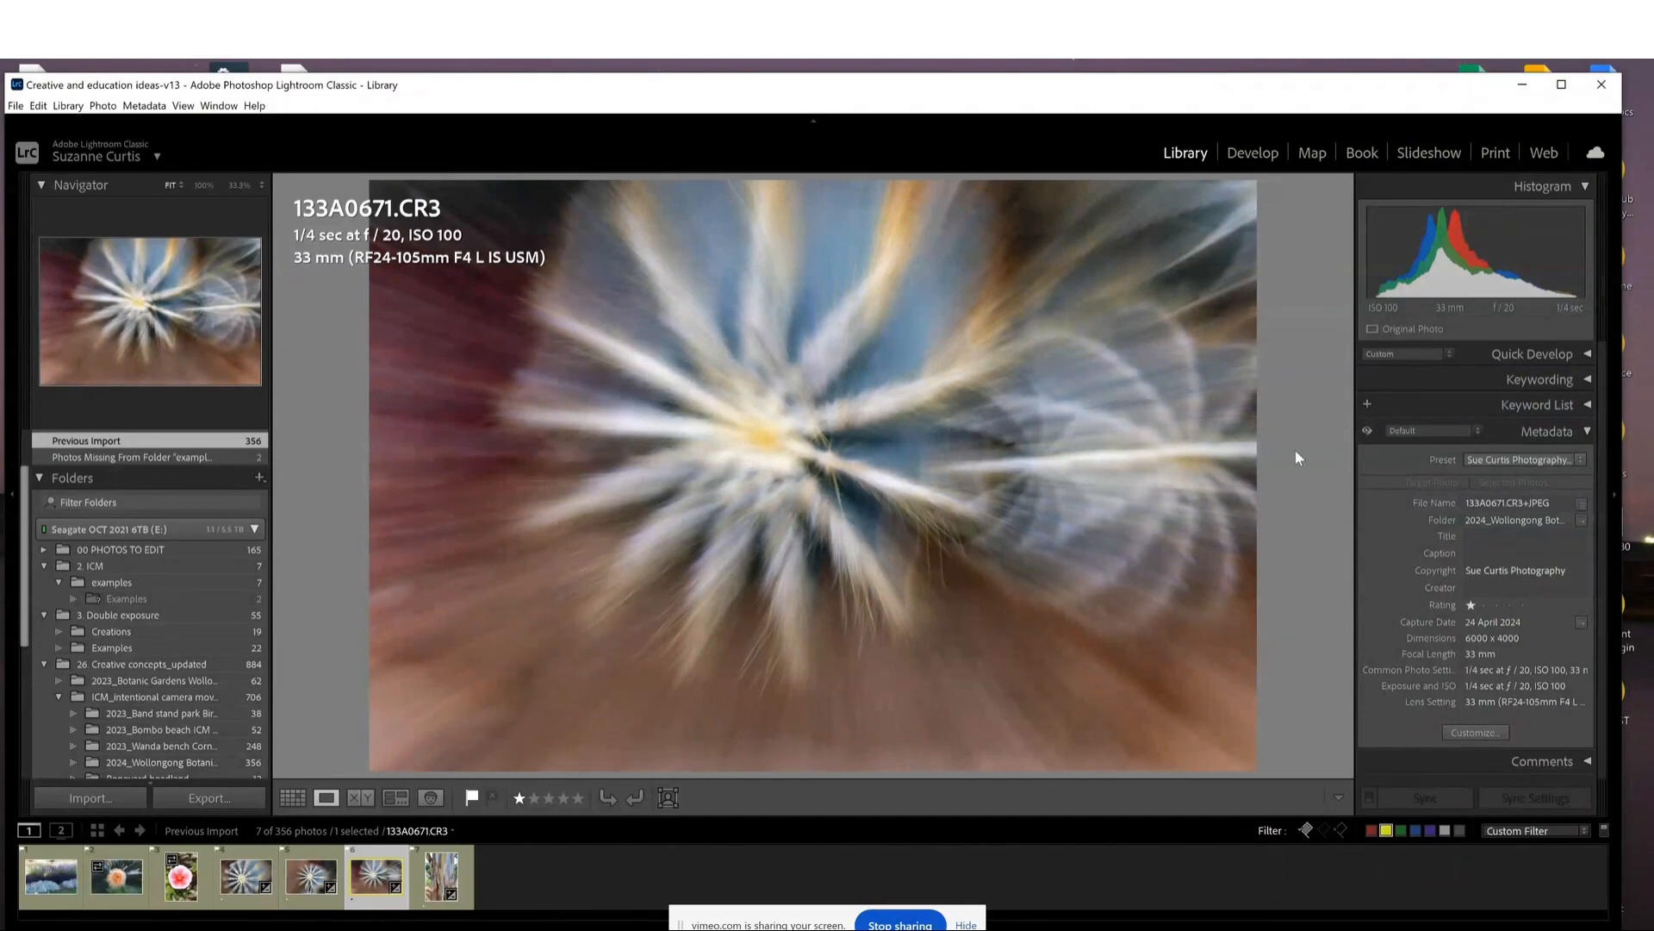
click(1253, 153)
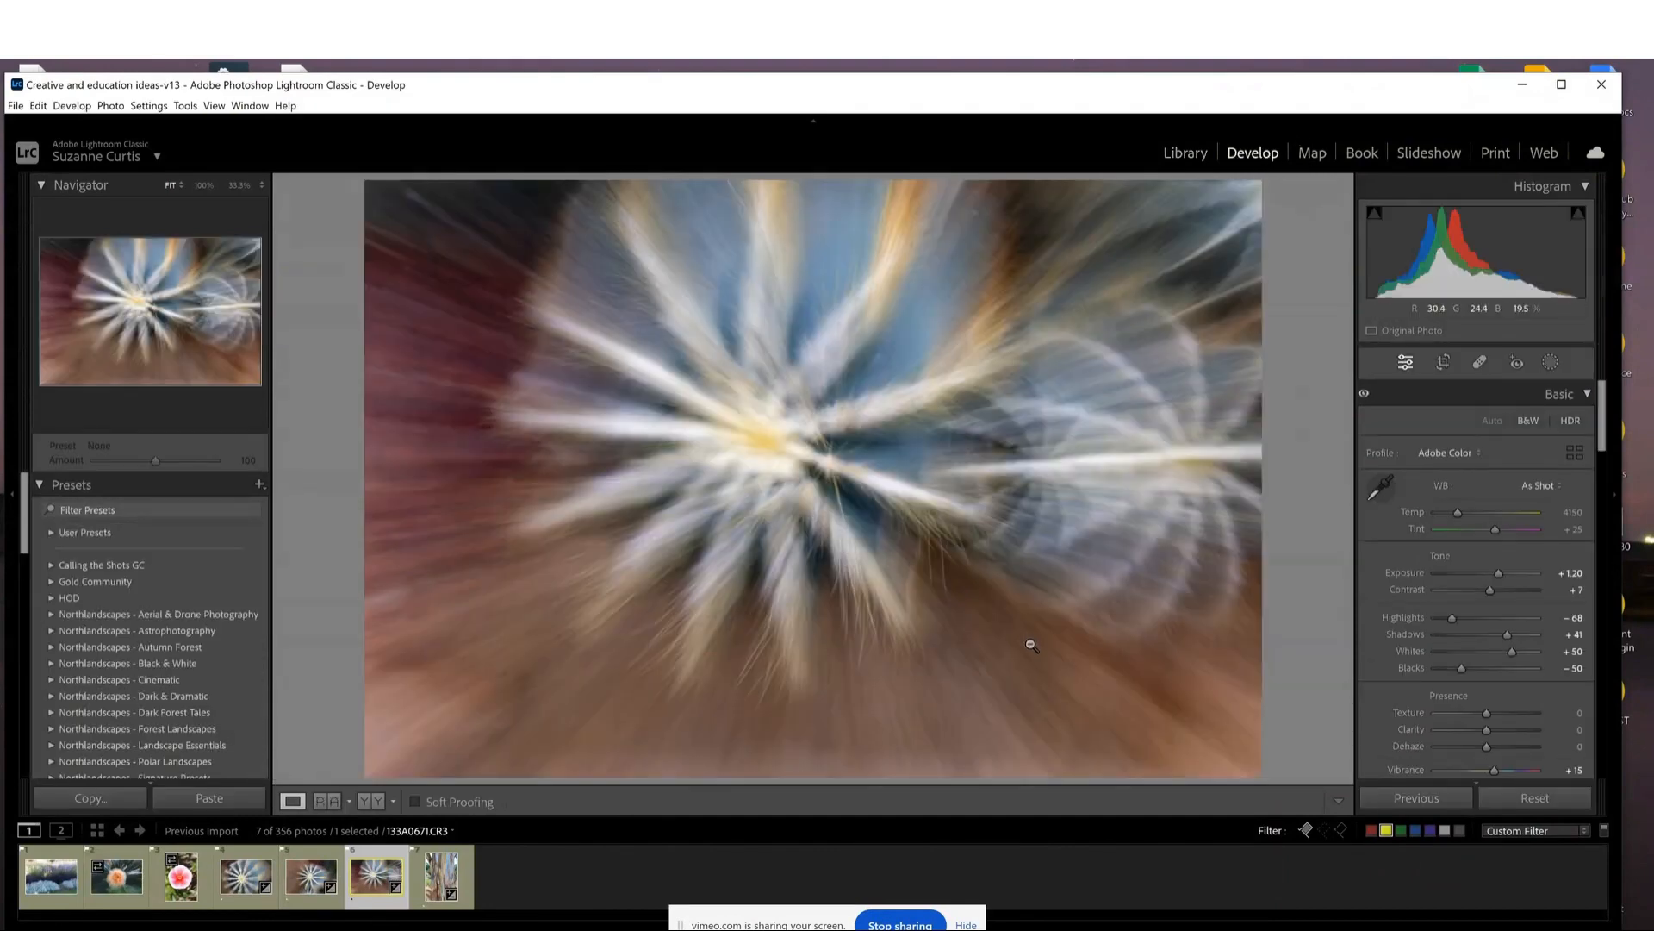
key(g)
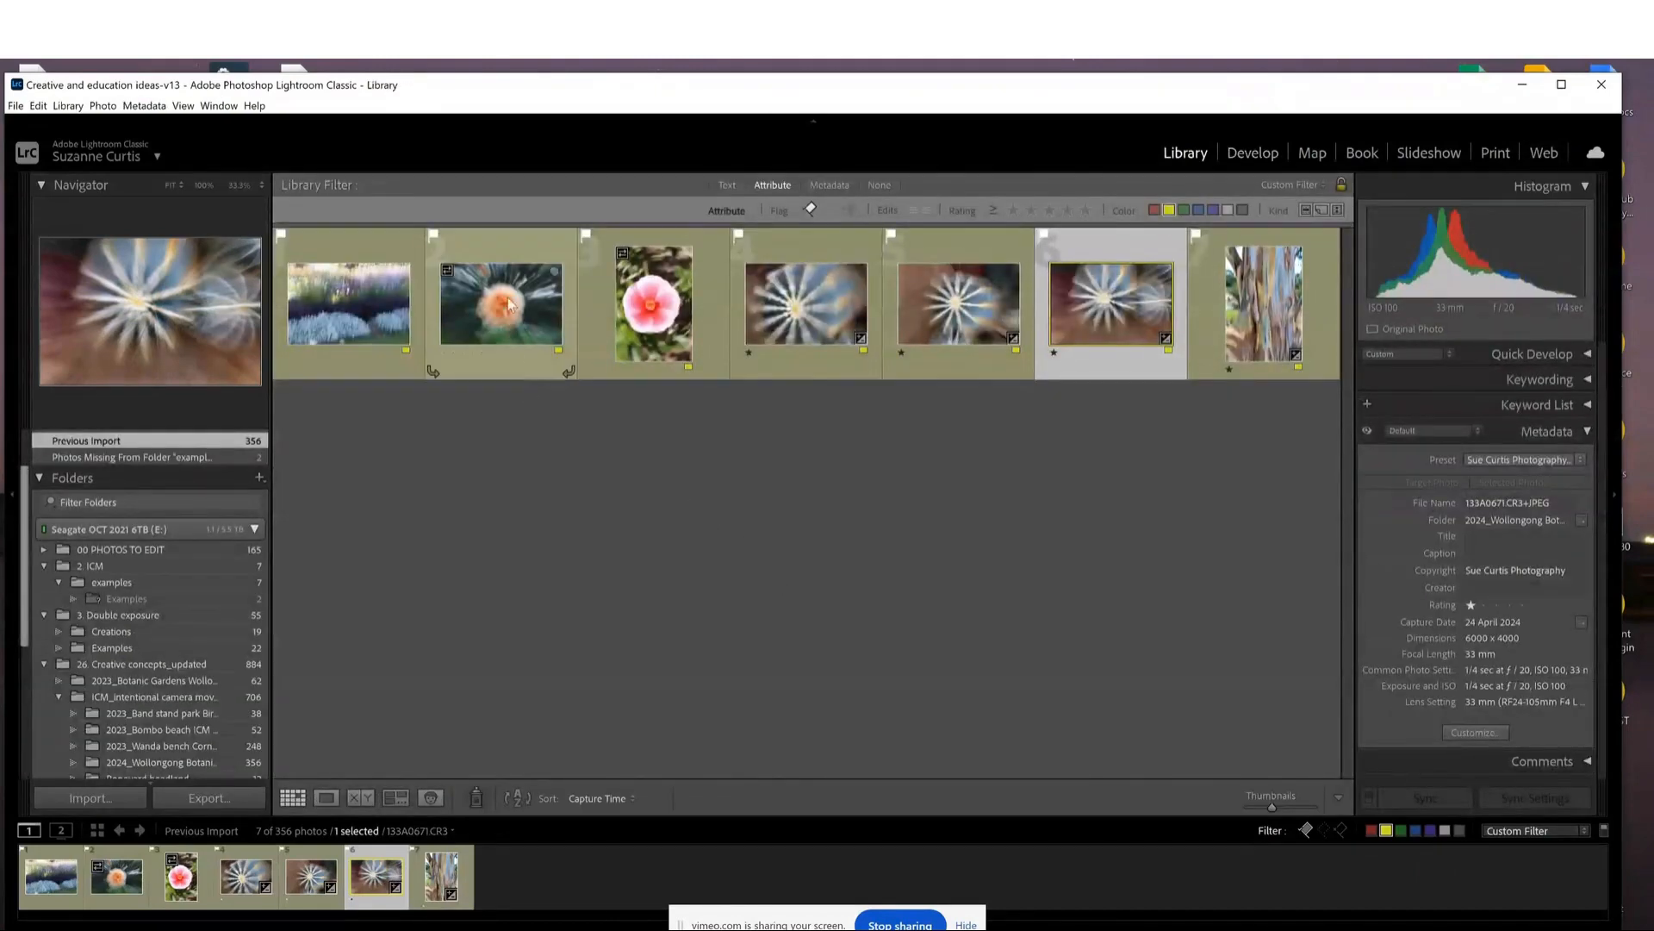
View the orange rose photo 133A0575.CR3 and the pink flower photo 133A0596.CR3 enlarged, returning to the grid after each.
double_click(496, 304)
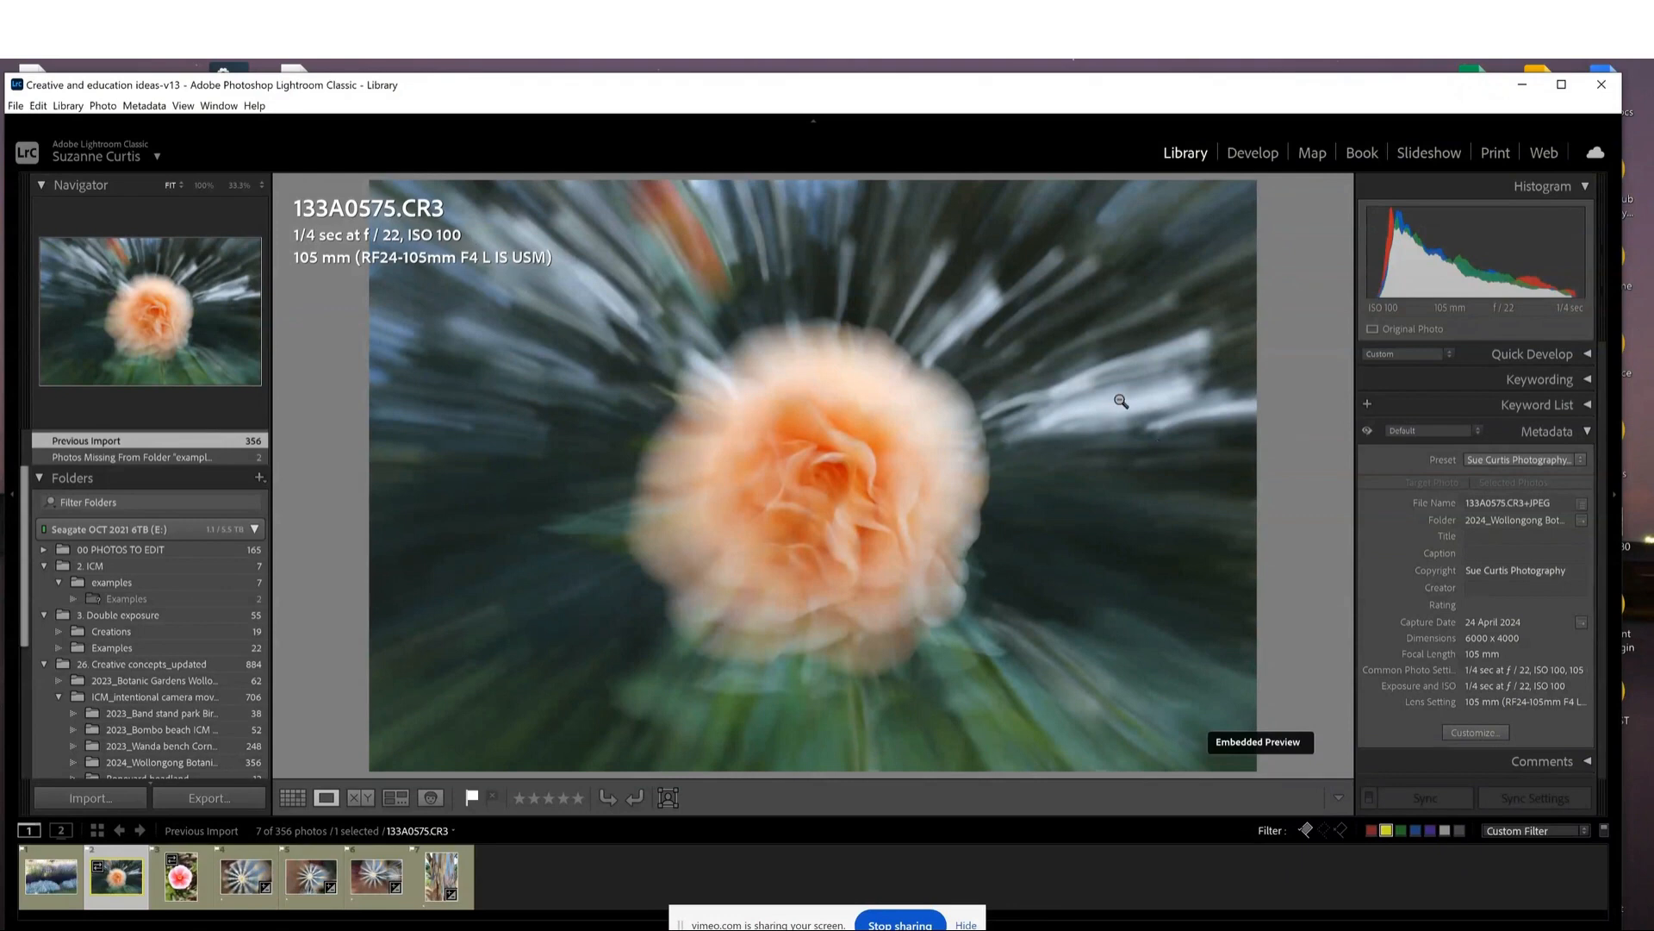
key(g)
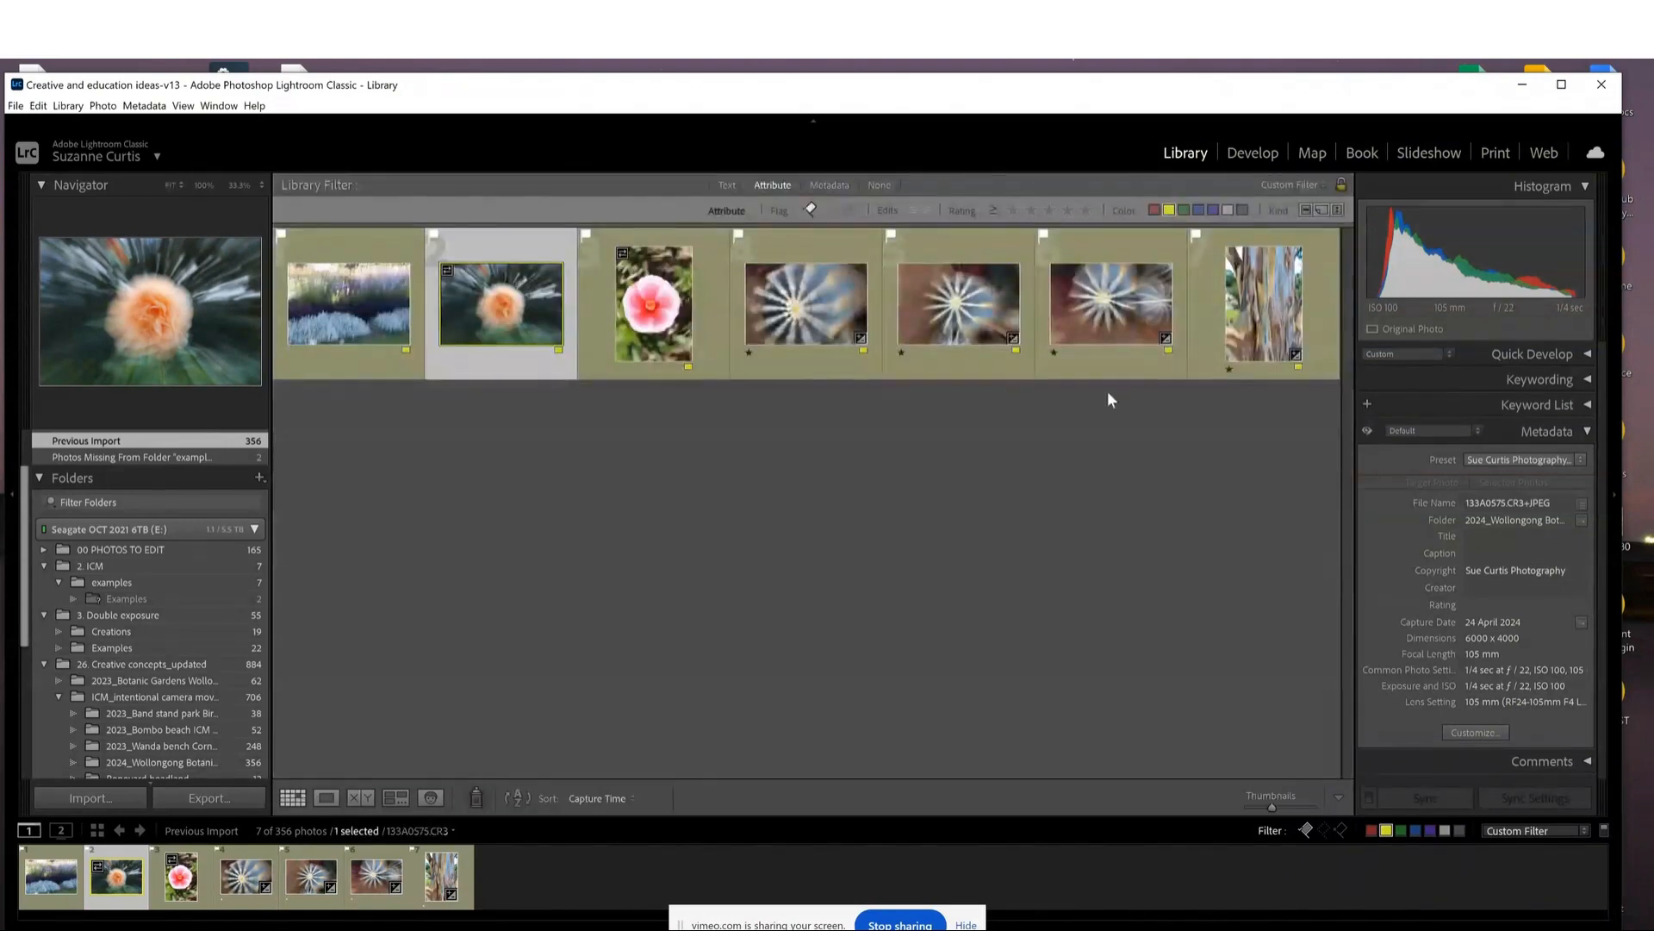
click(649, 322)
double_click(649, 321)
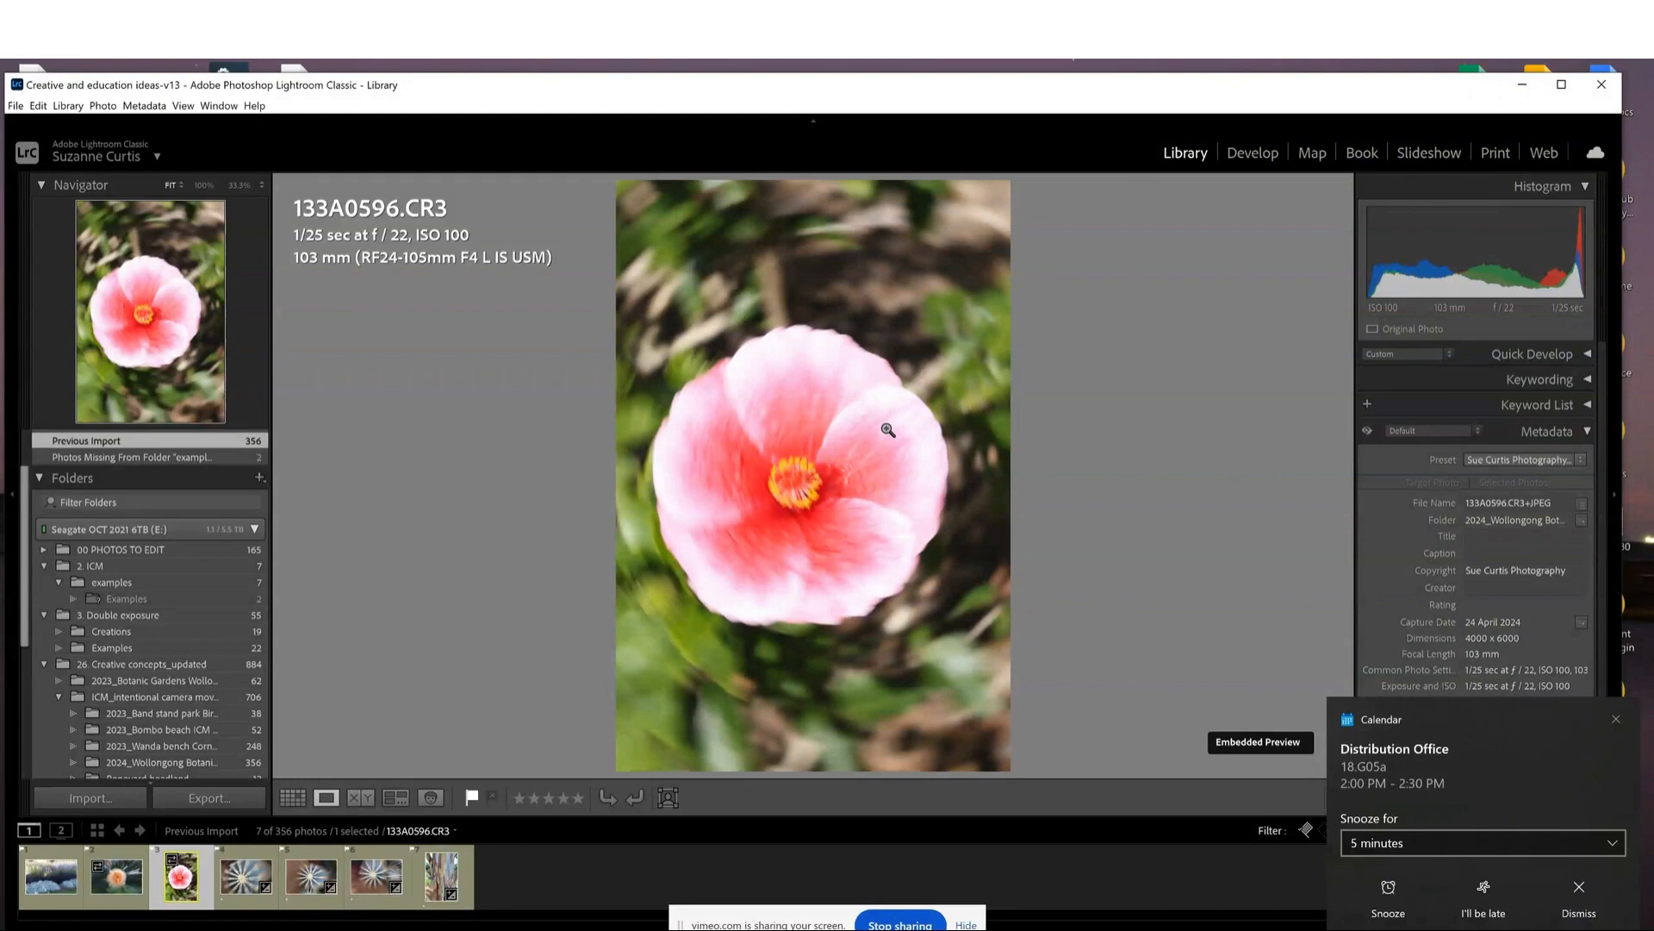
key(g)
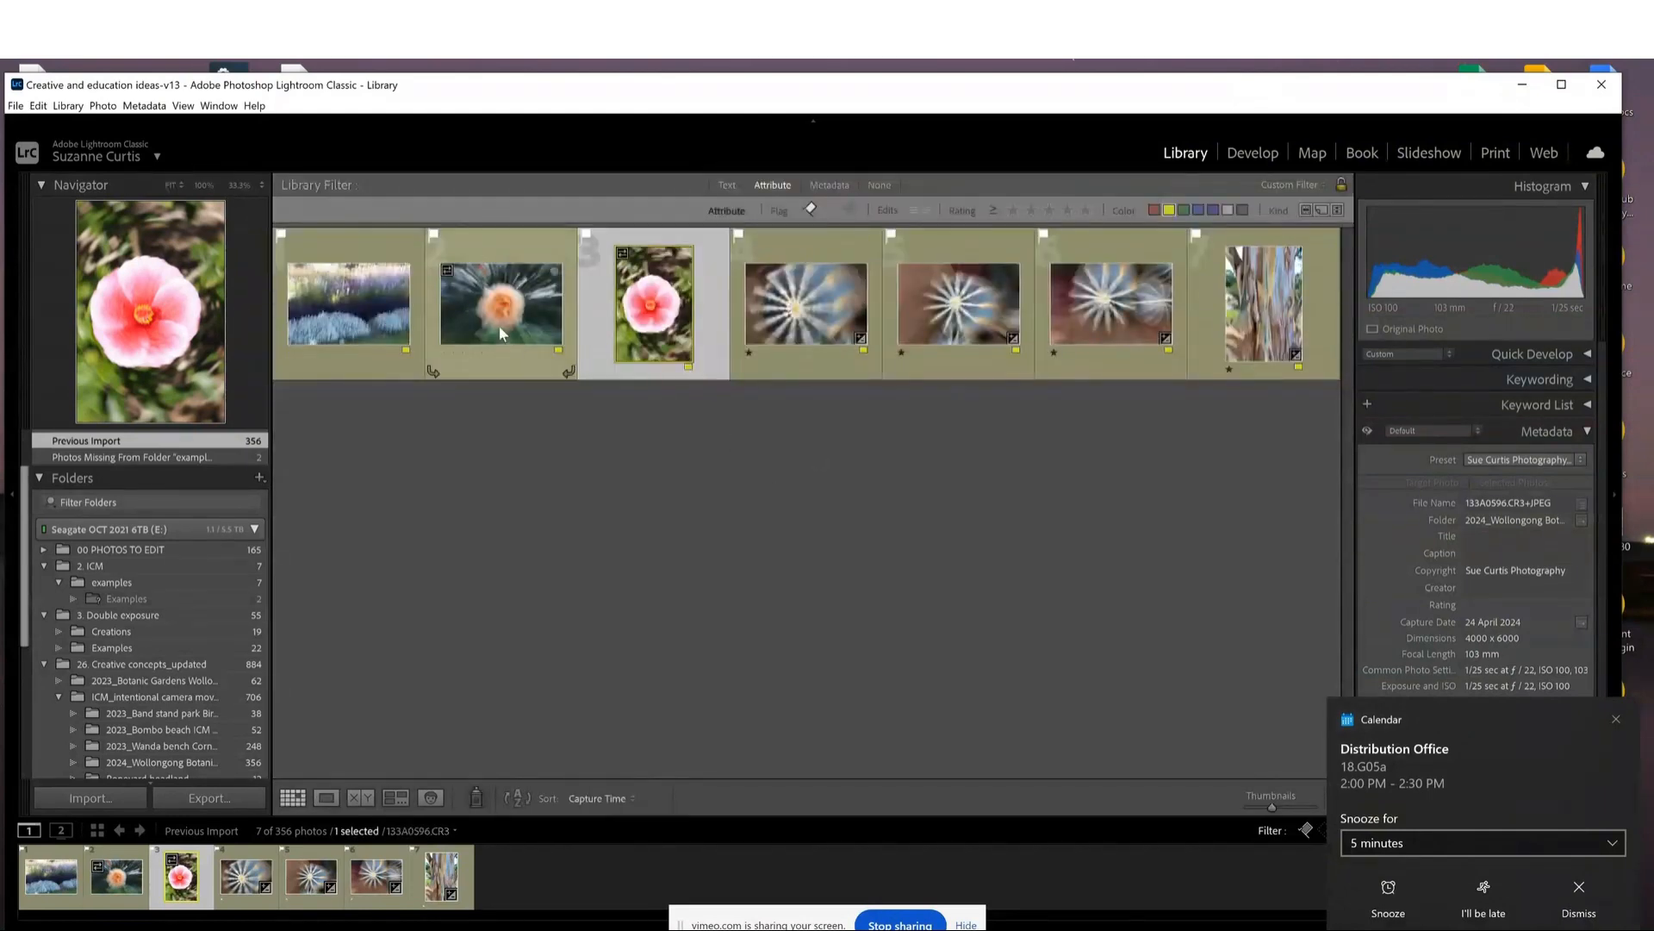
View the tree bark photo 133A0698.CR3 with its Develop settings, and open the flower bed photo 133A0496.CR3 enlarged.
double_click(1262, 342)
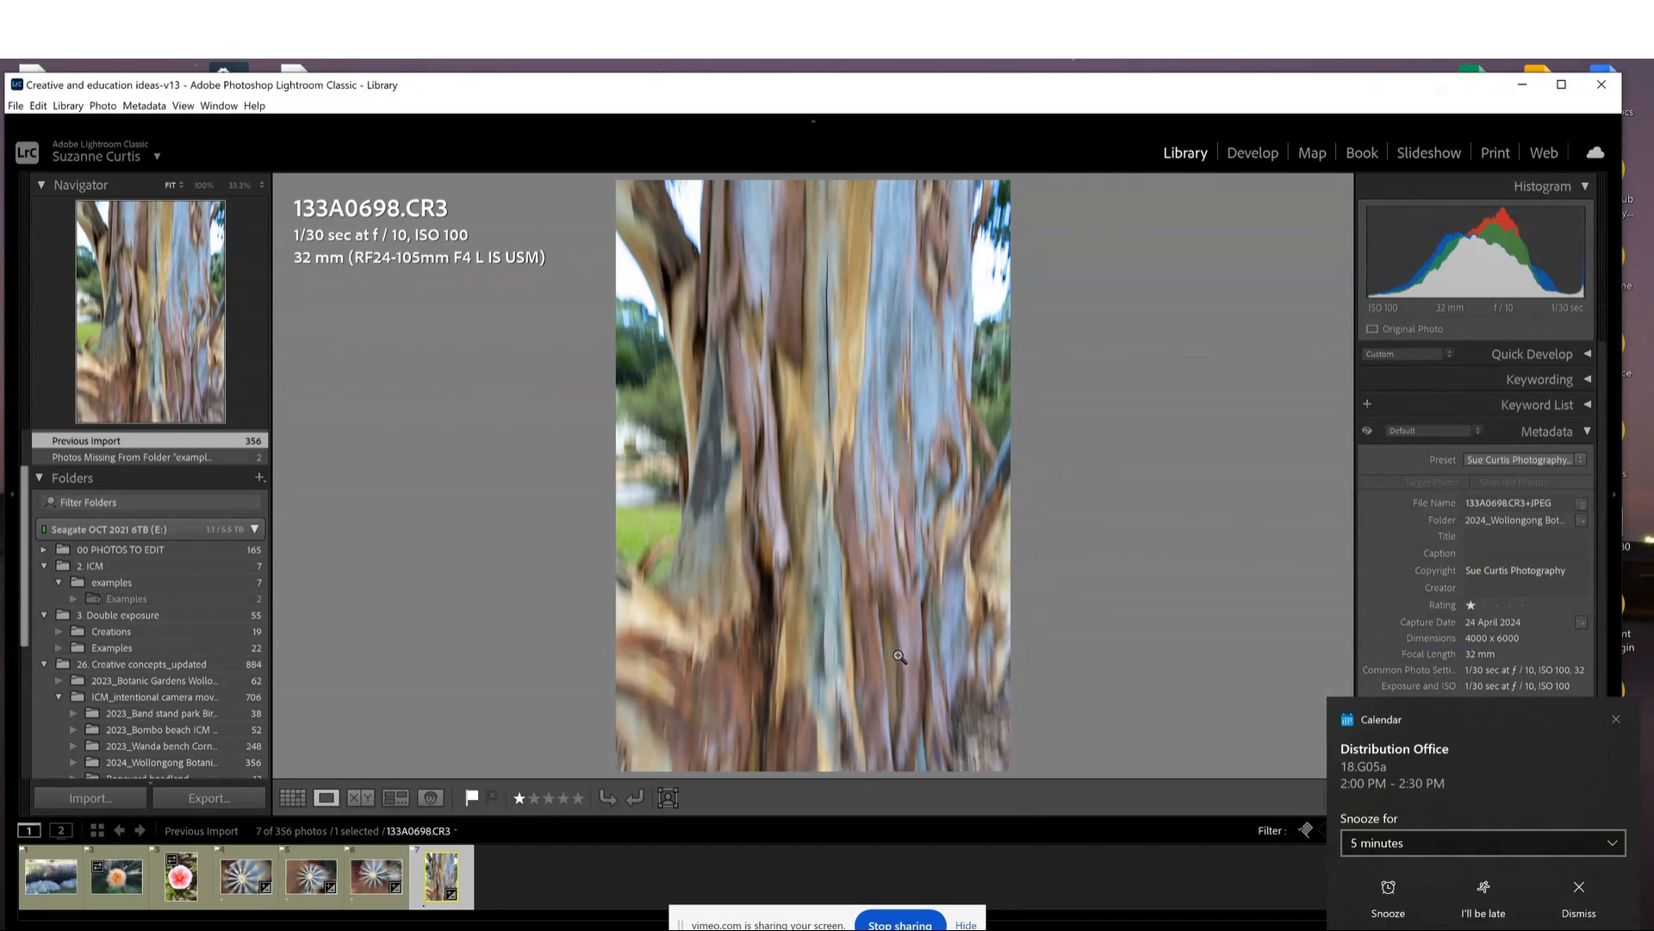
click(1245, 150)
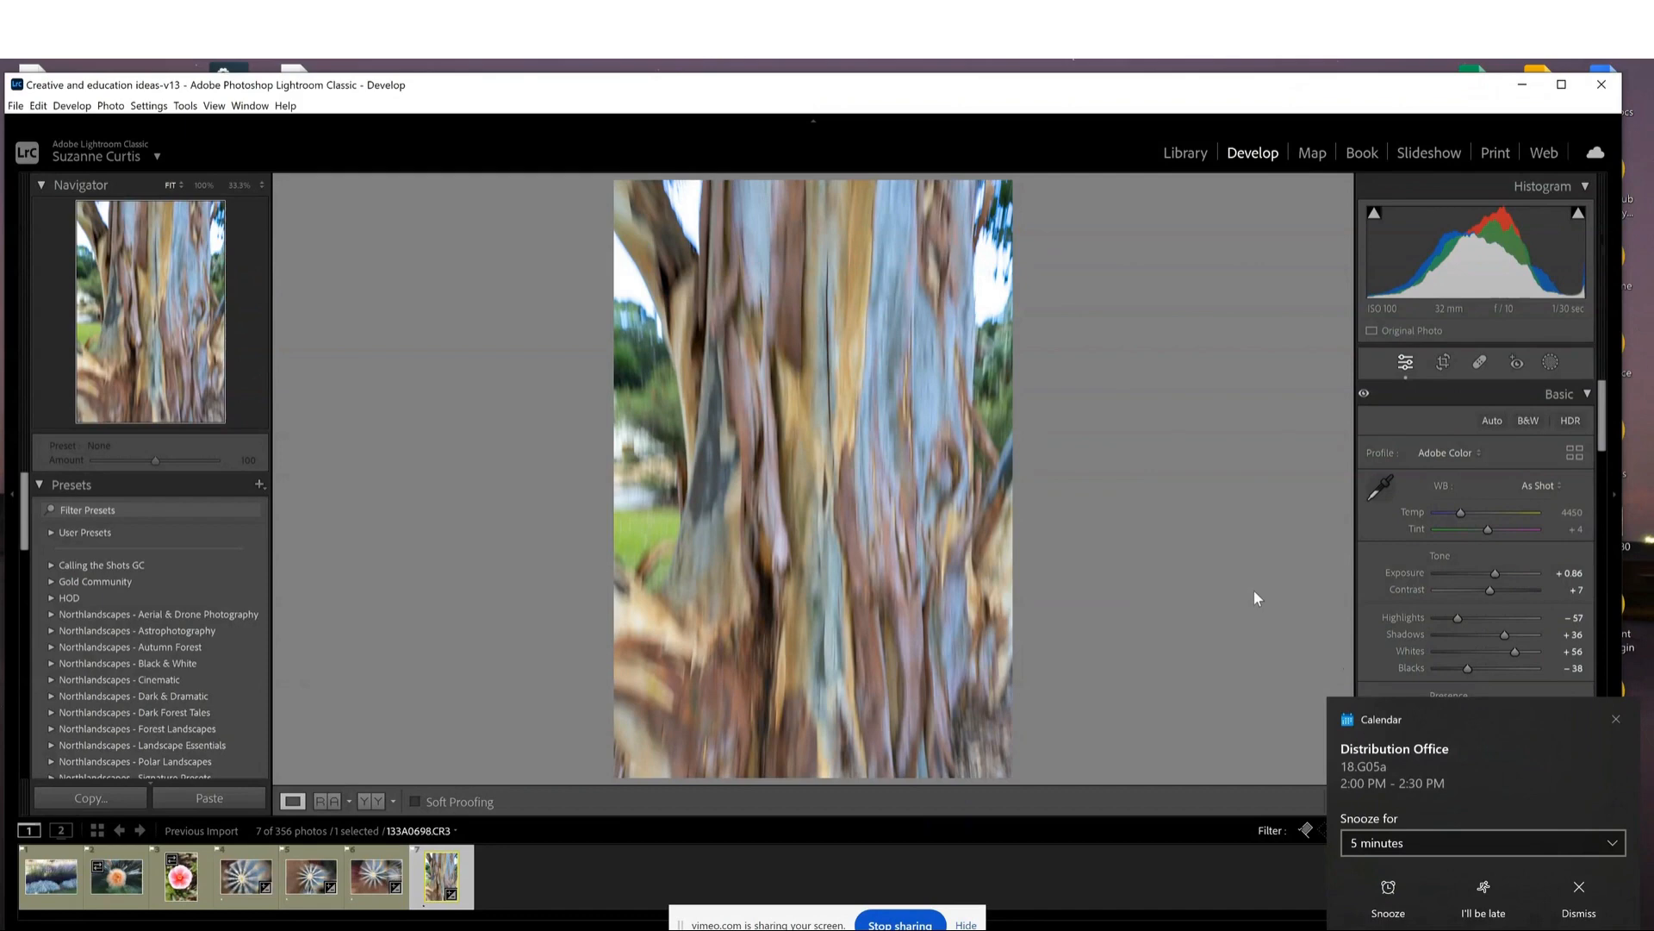
key(g)
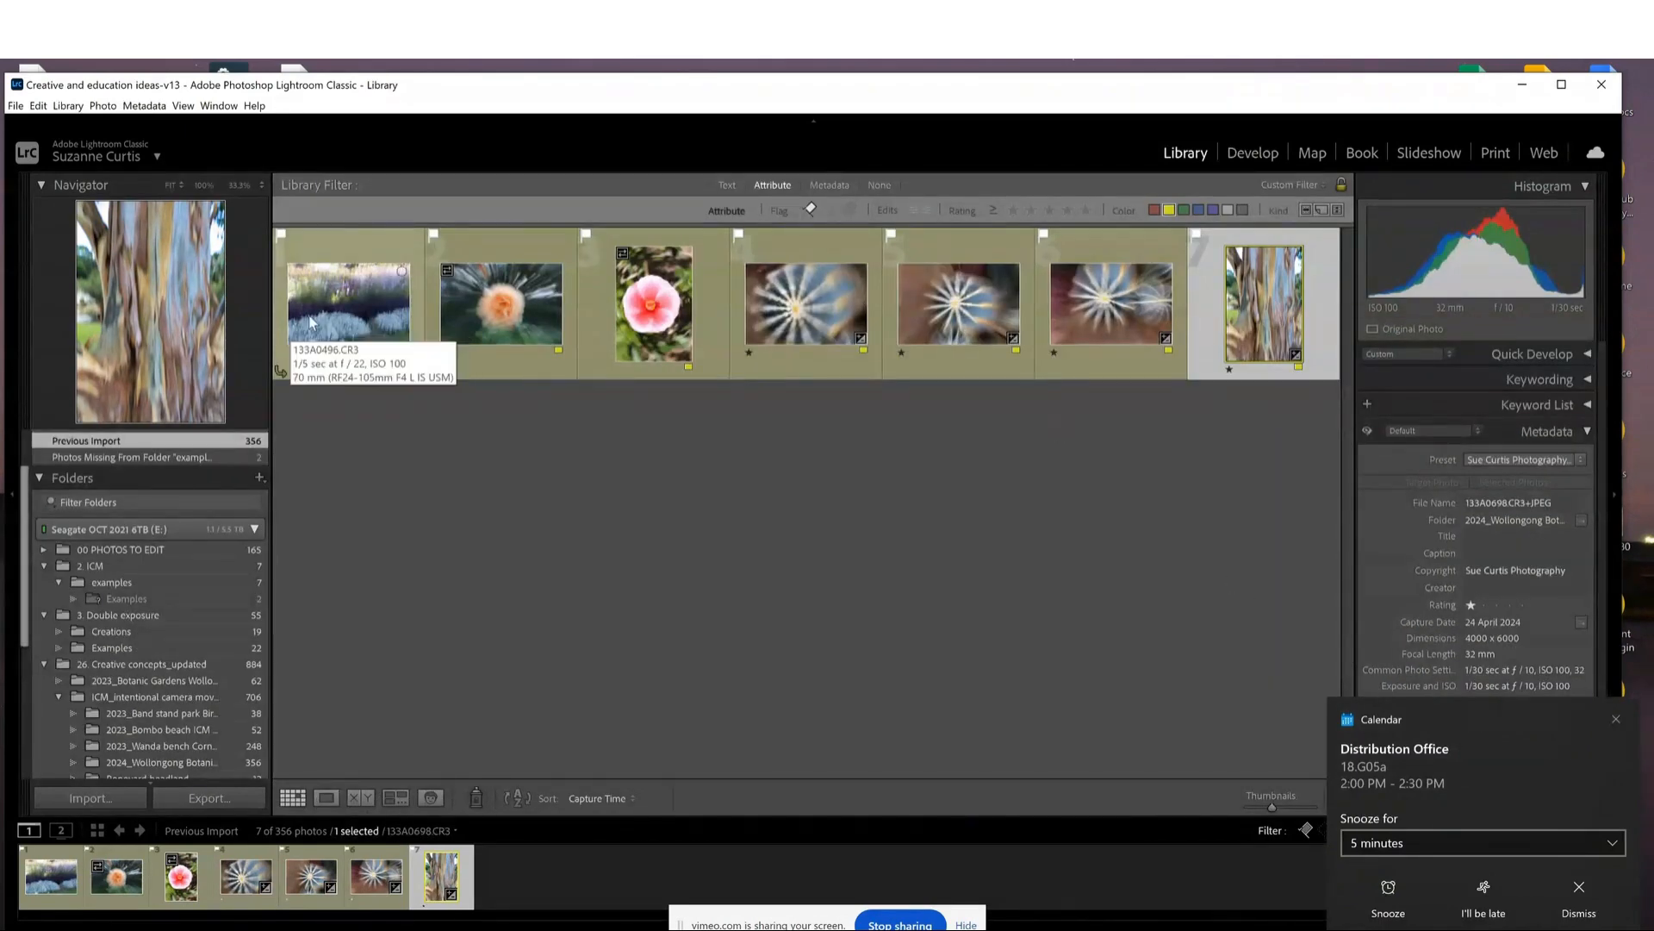
click(351, 325)
double_click(352, 326)
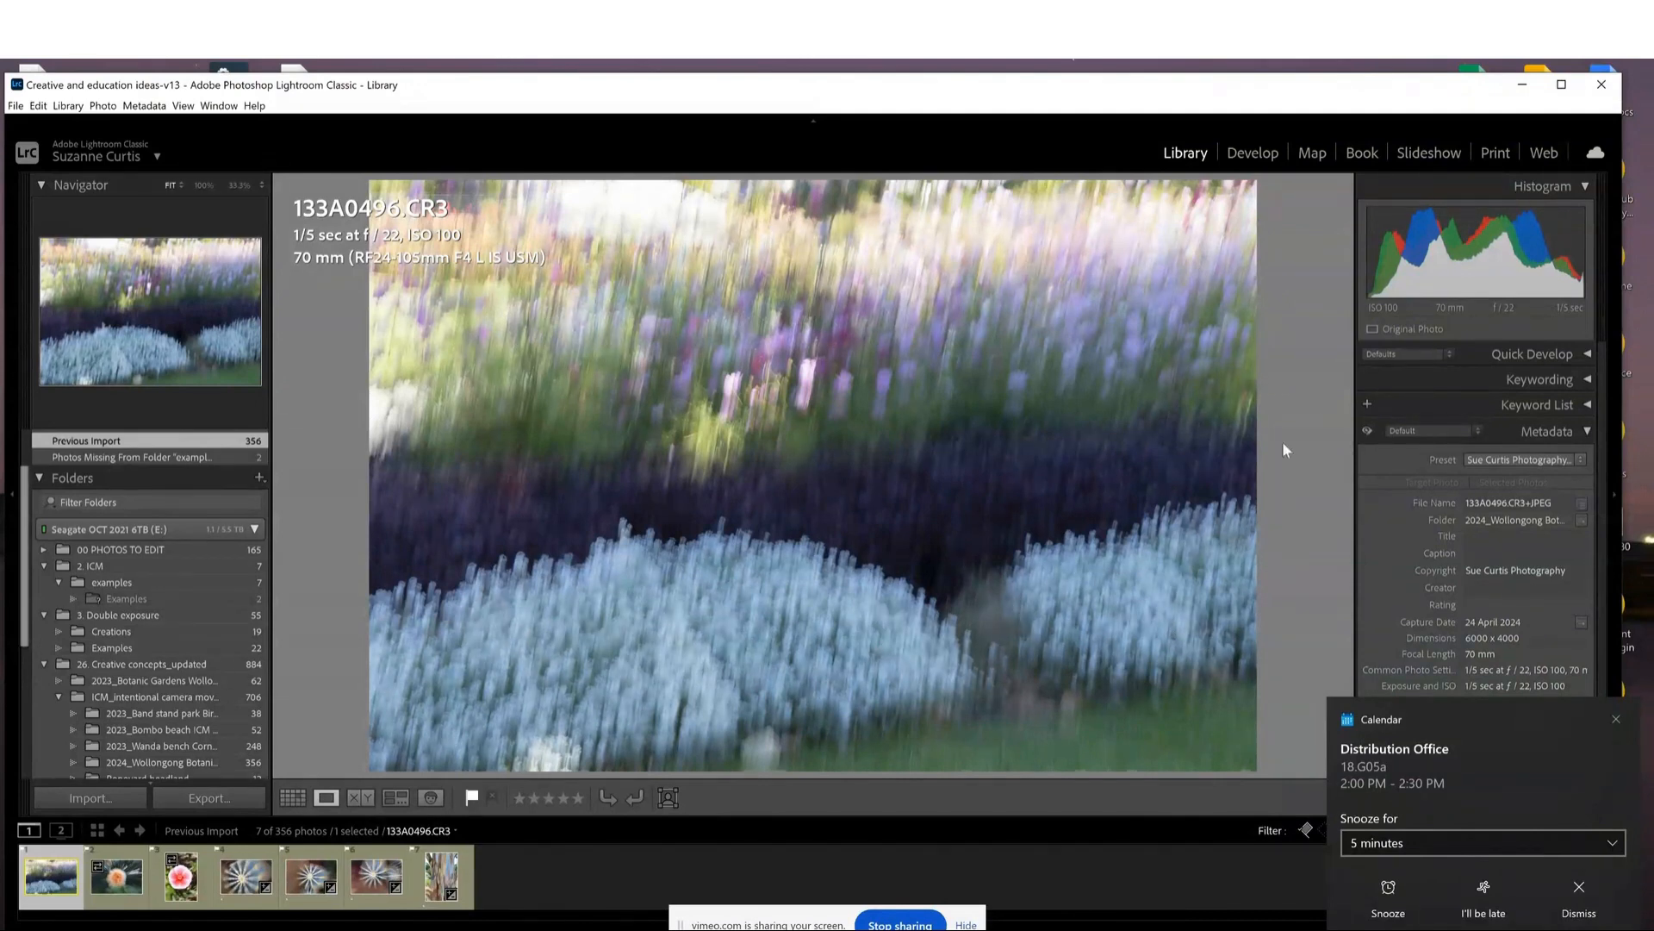
Add a linear gradient mask over the lower half of flower bed photo 133A0496.CR3, with Shadows 75 and Whites 61.
click(1259, 155)
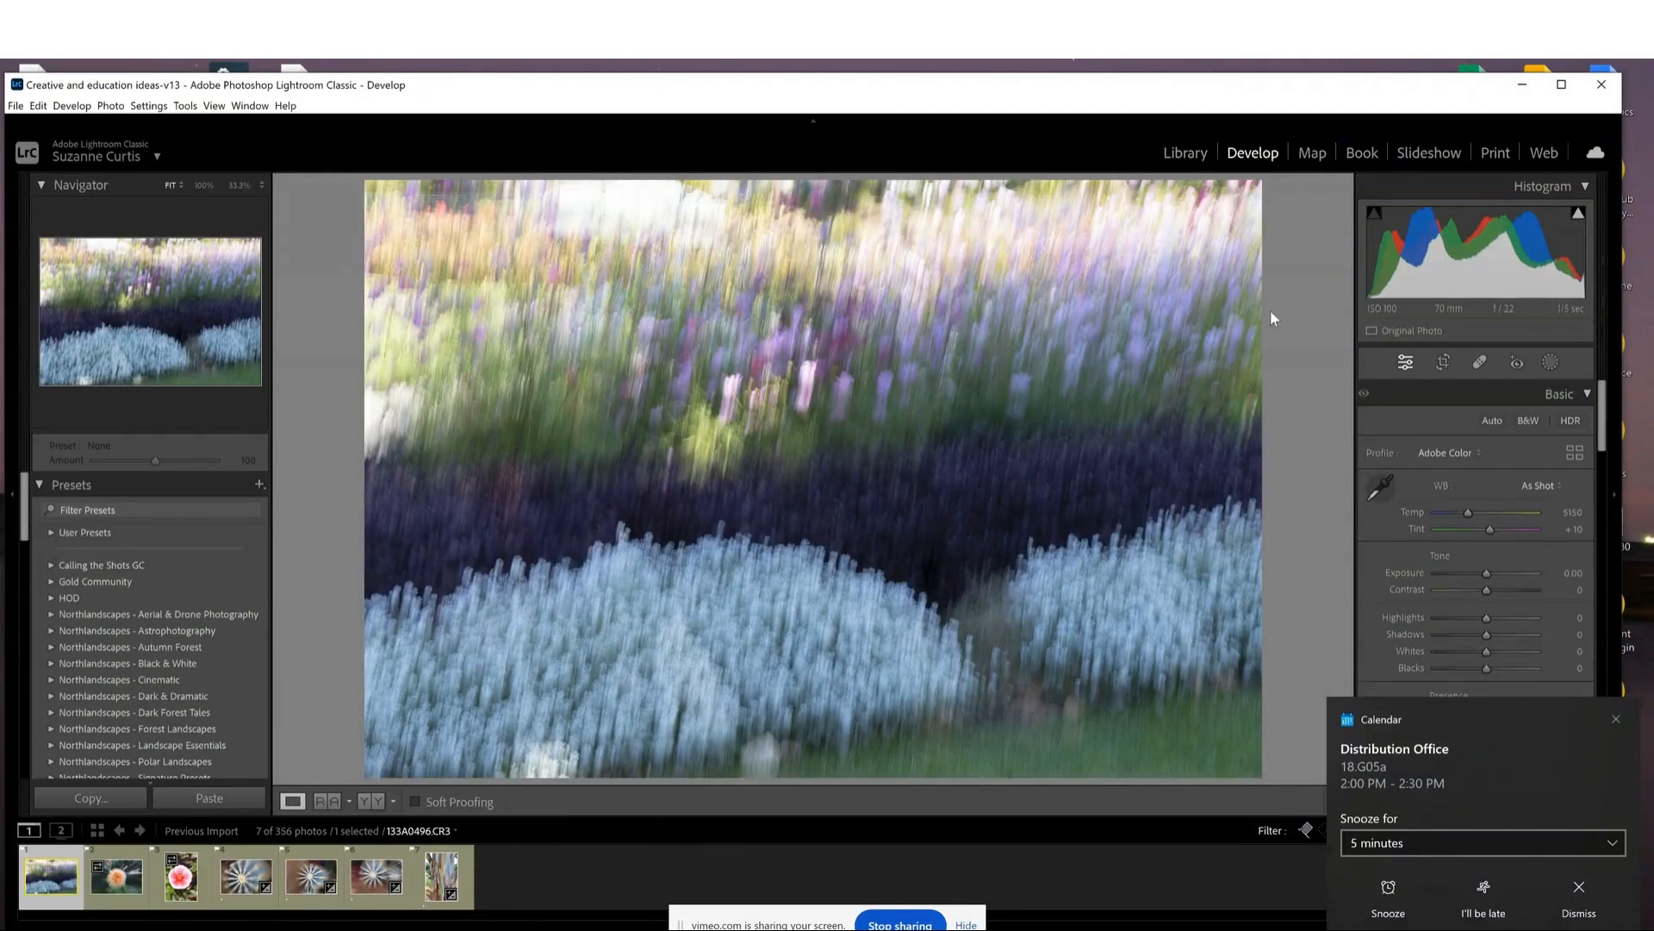
click(1550, 363)
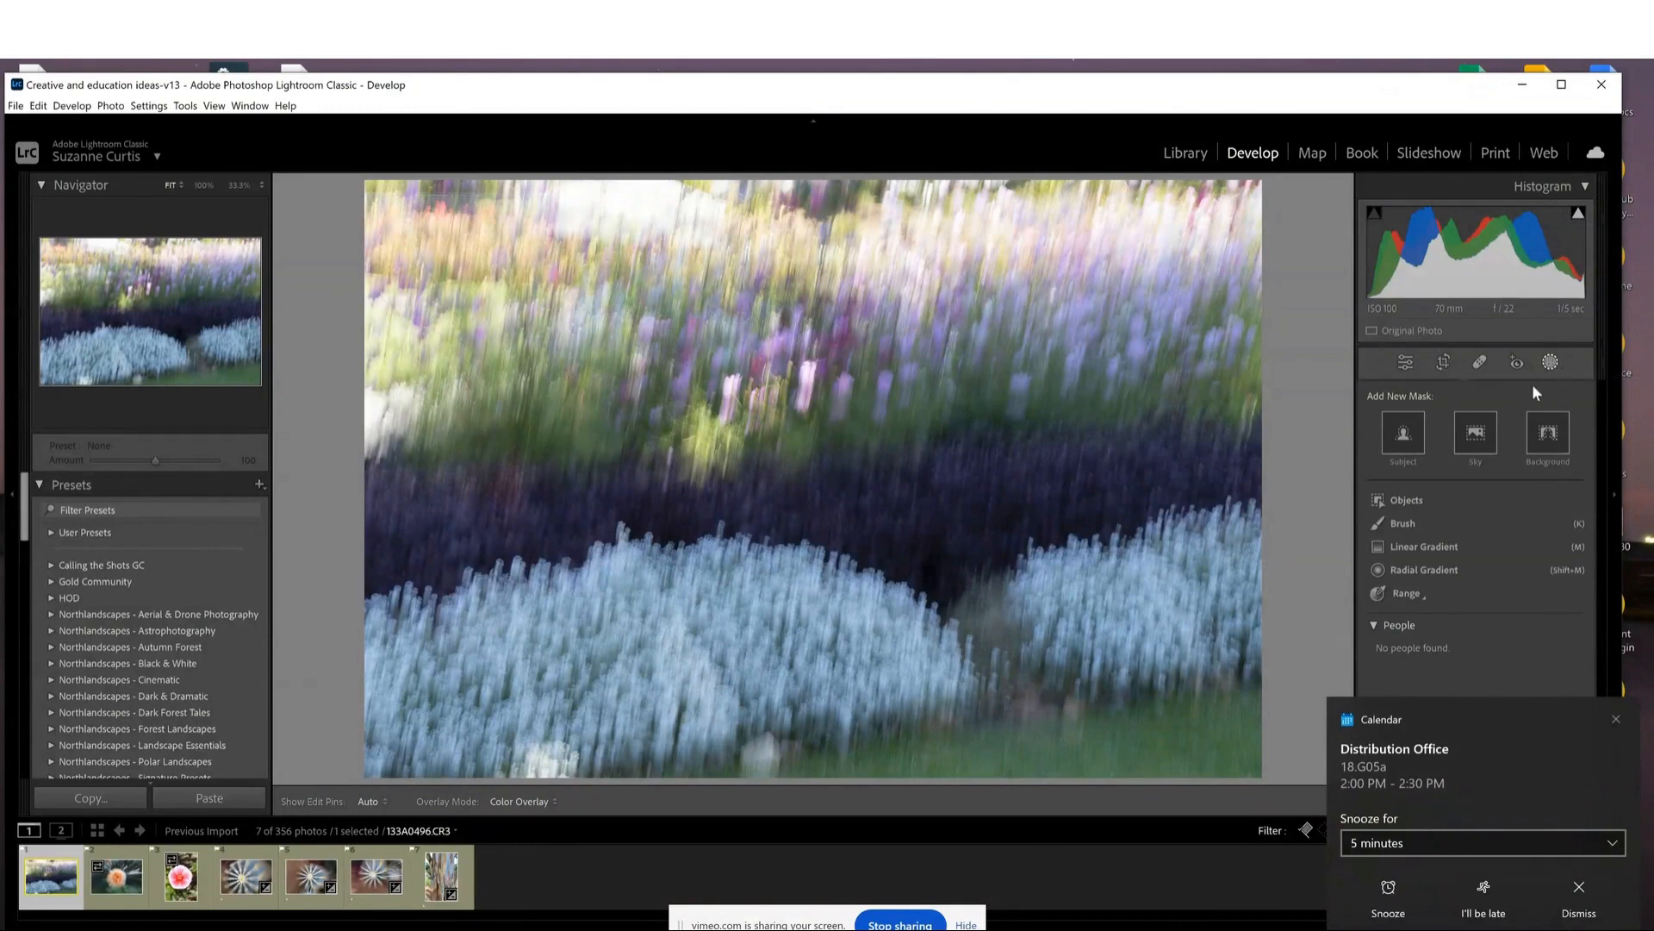
click(1414, 548)
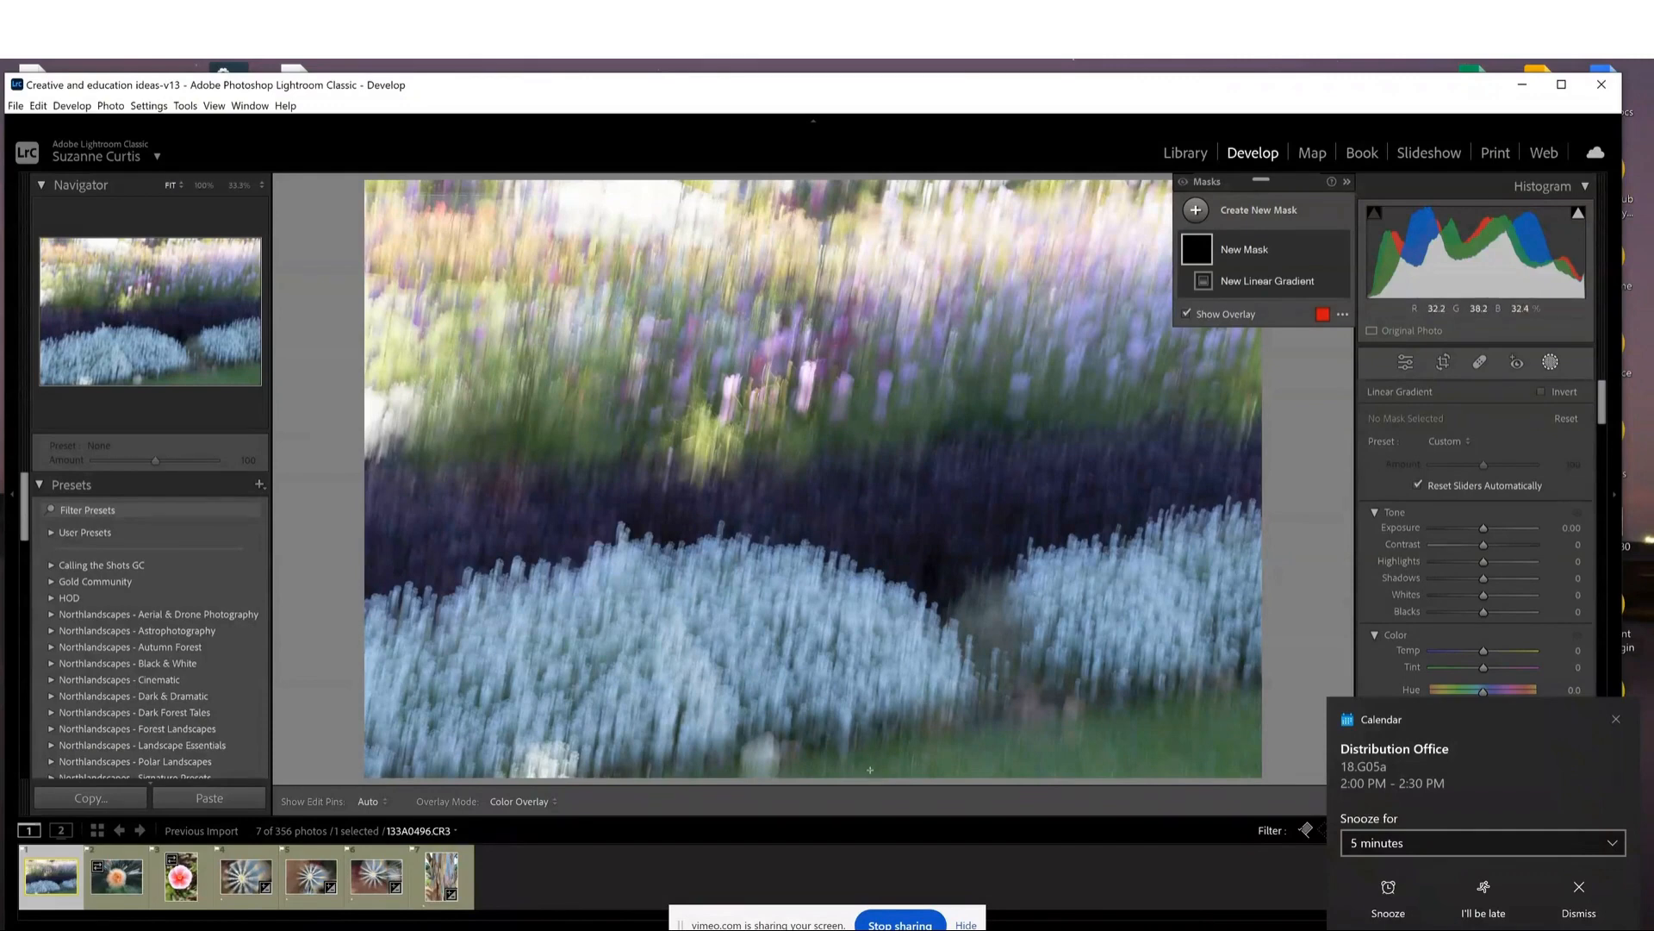
drag(863, 757, 870, 362)
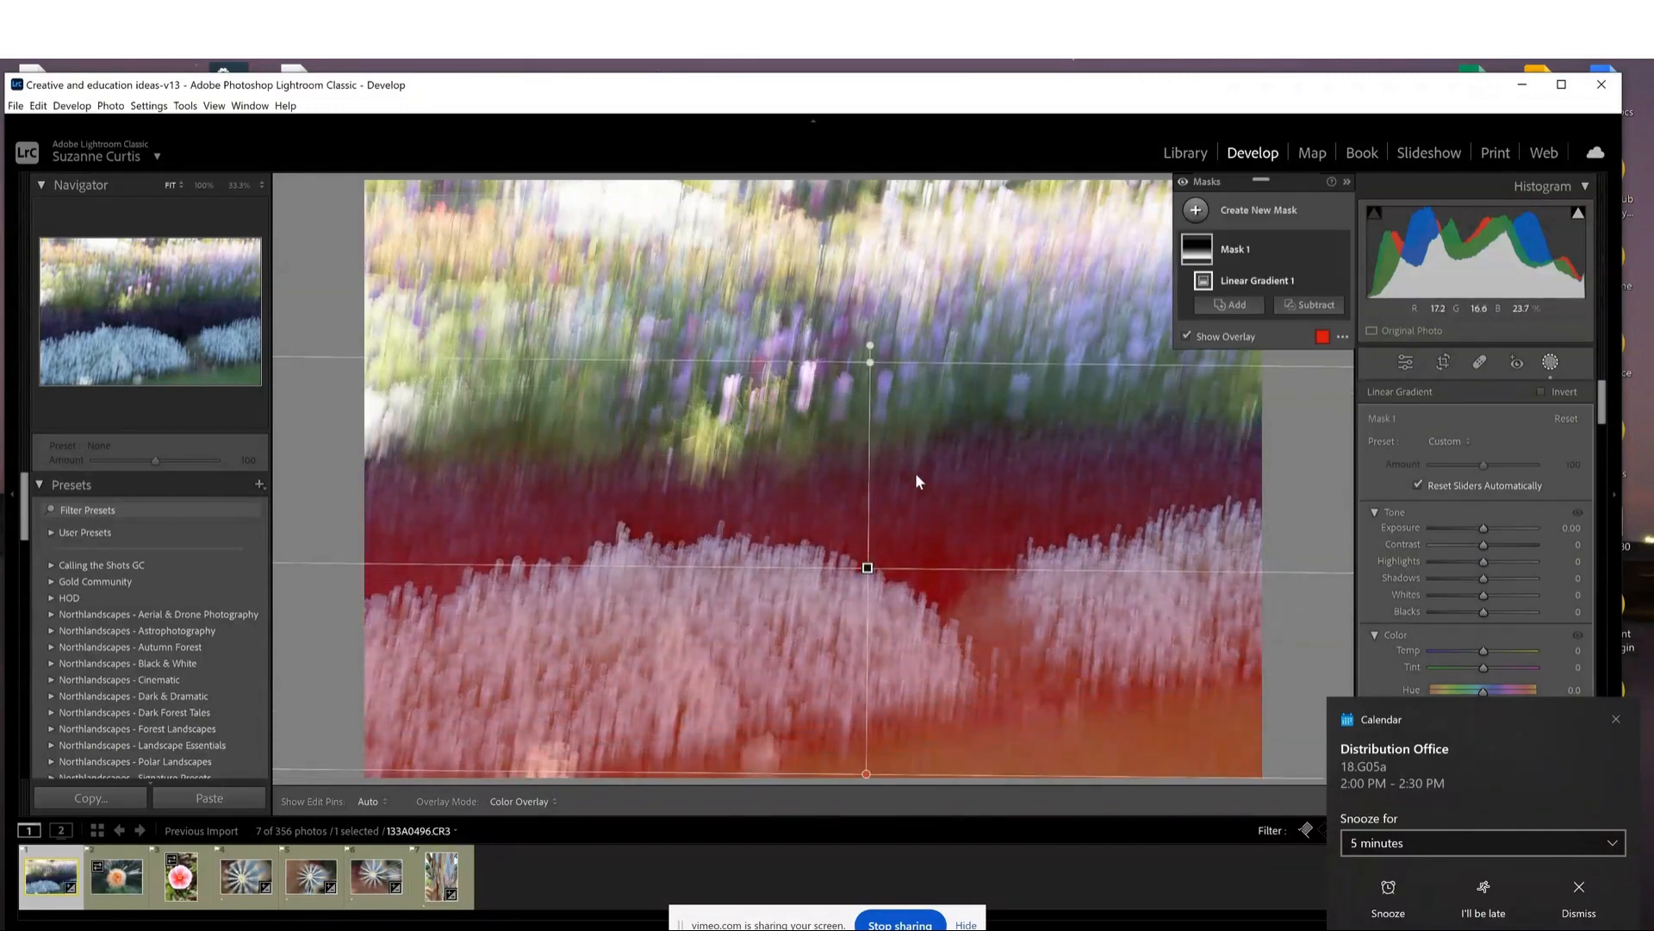
click(1186, 336)
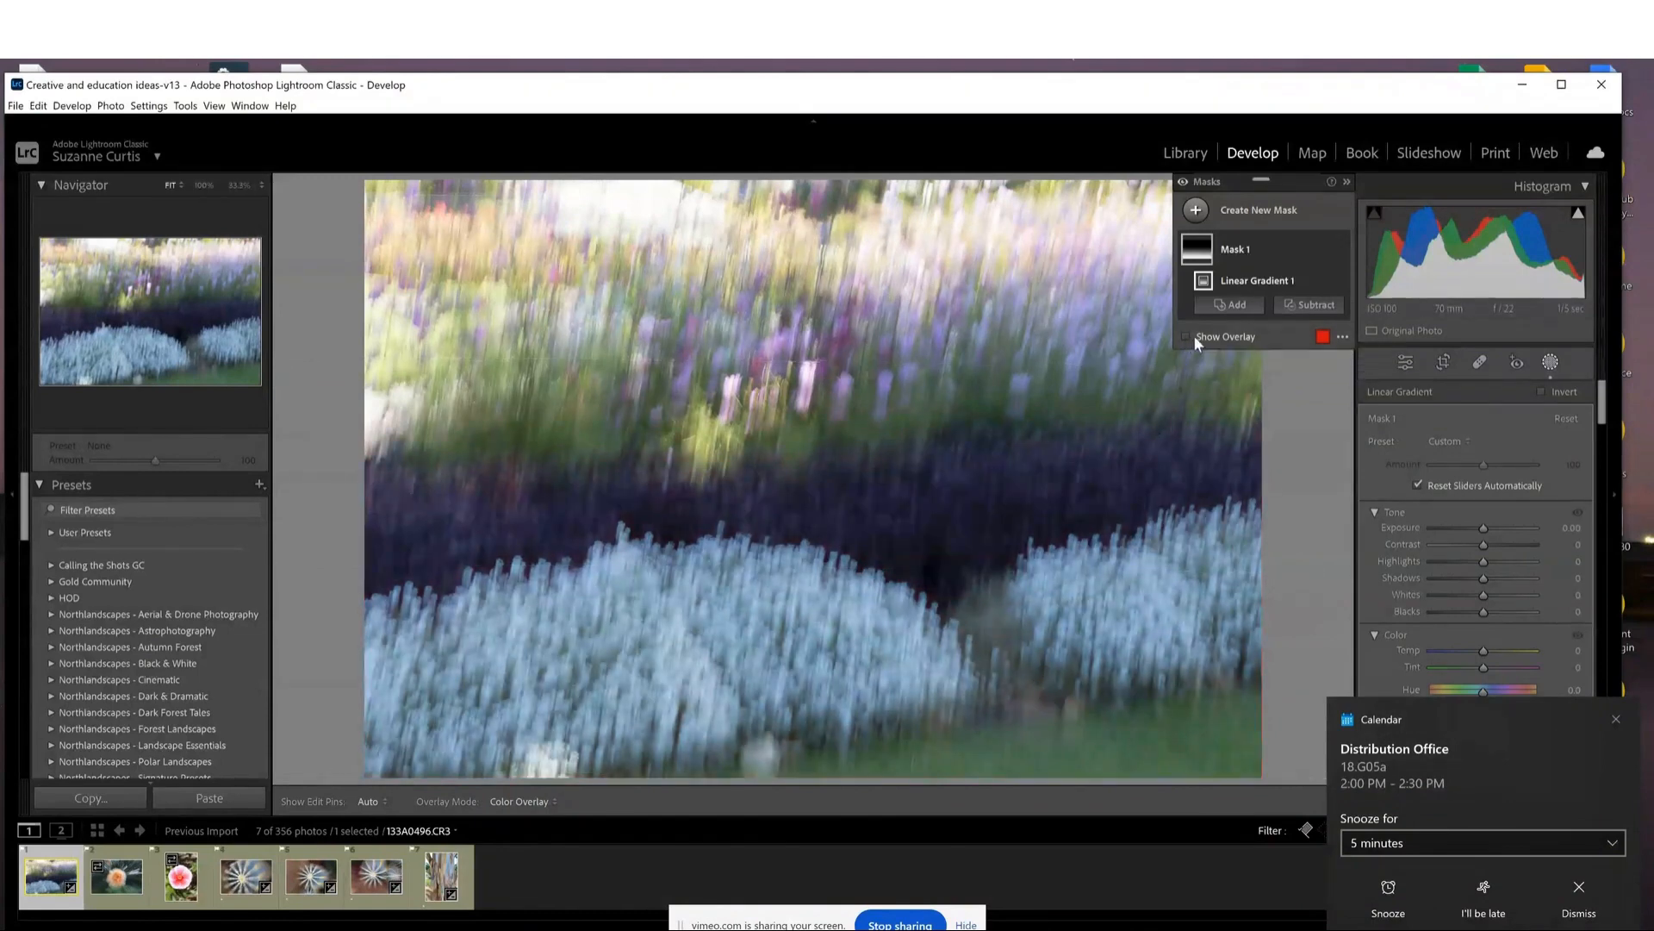
drag(1485, 578, 1516, 592)
click(1486, 593)
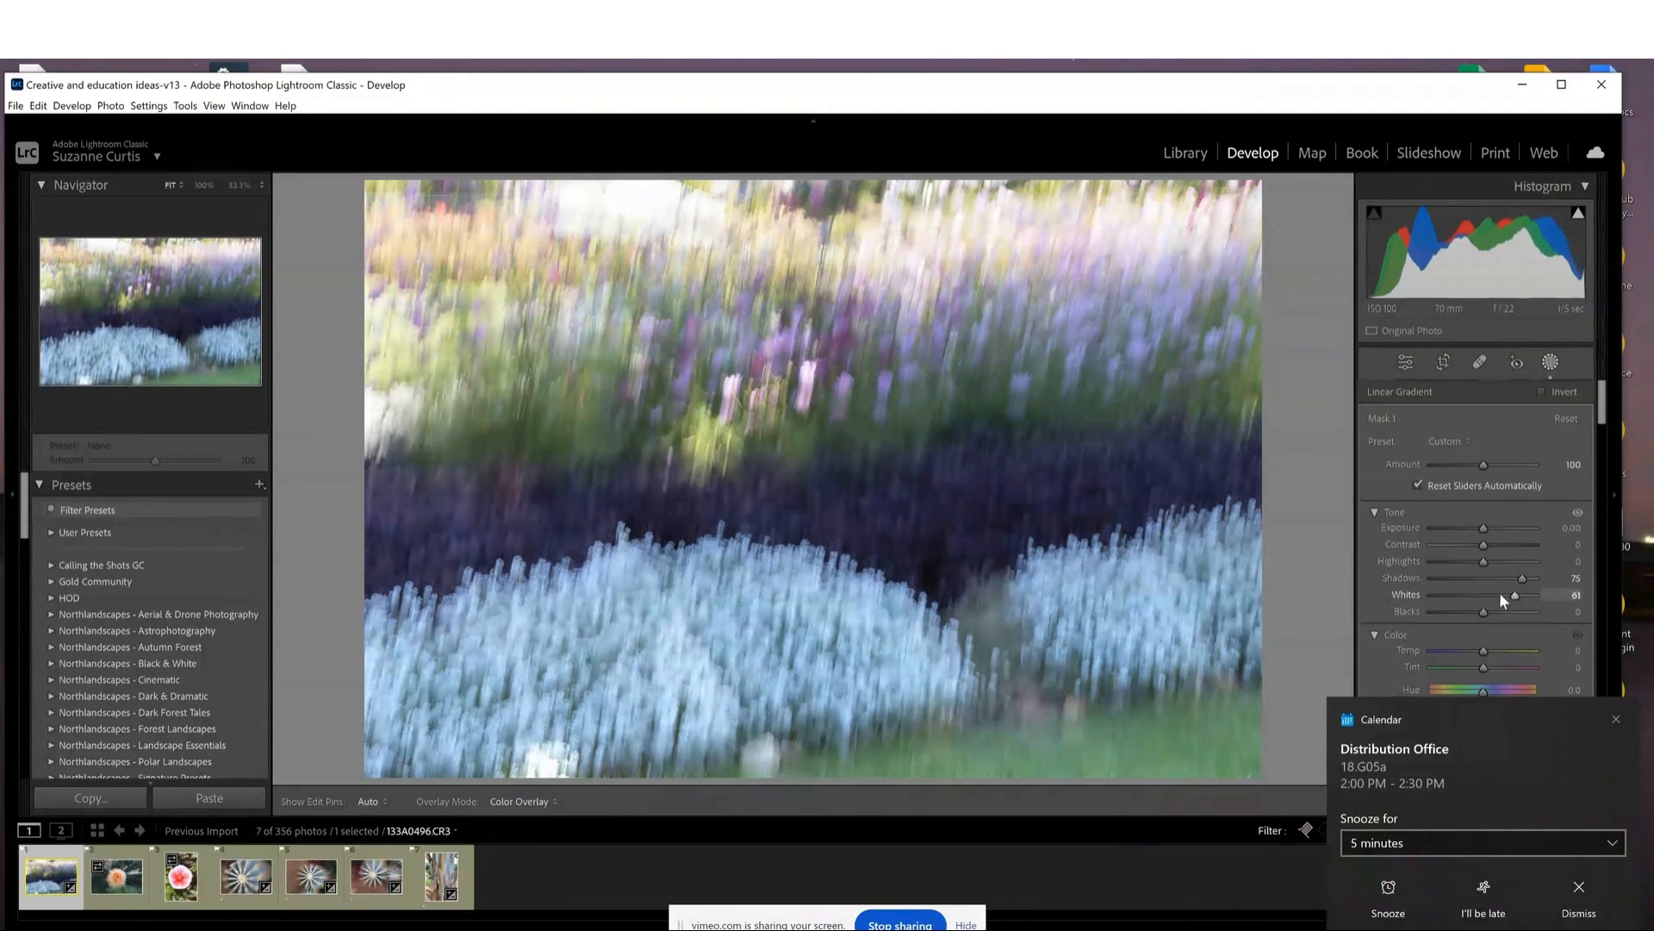
Crop the flower bed photo to trim the grass along its lower edge and a narrow strip off its left side.
click(1444, 363)
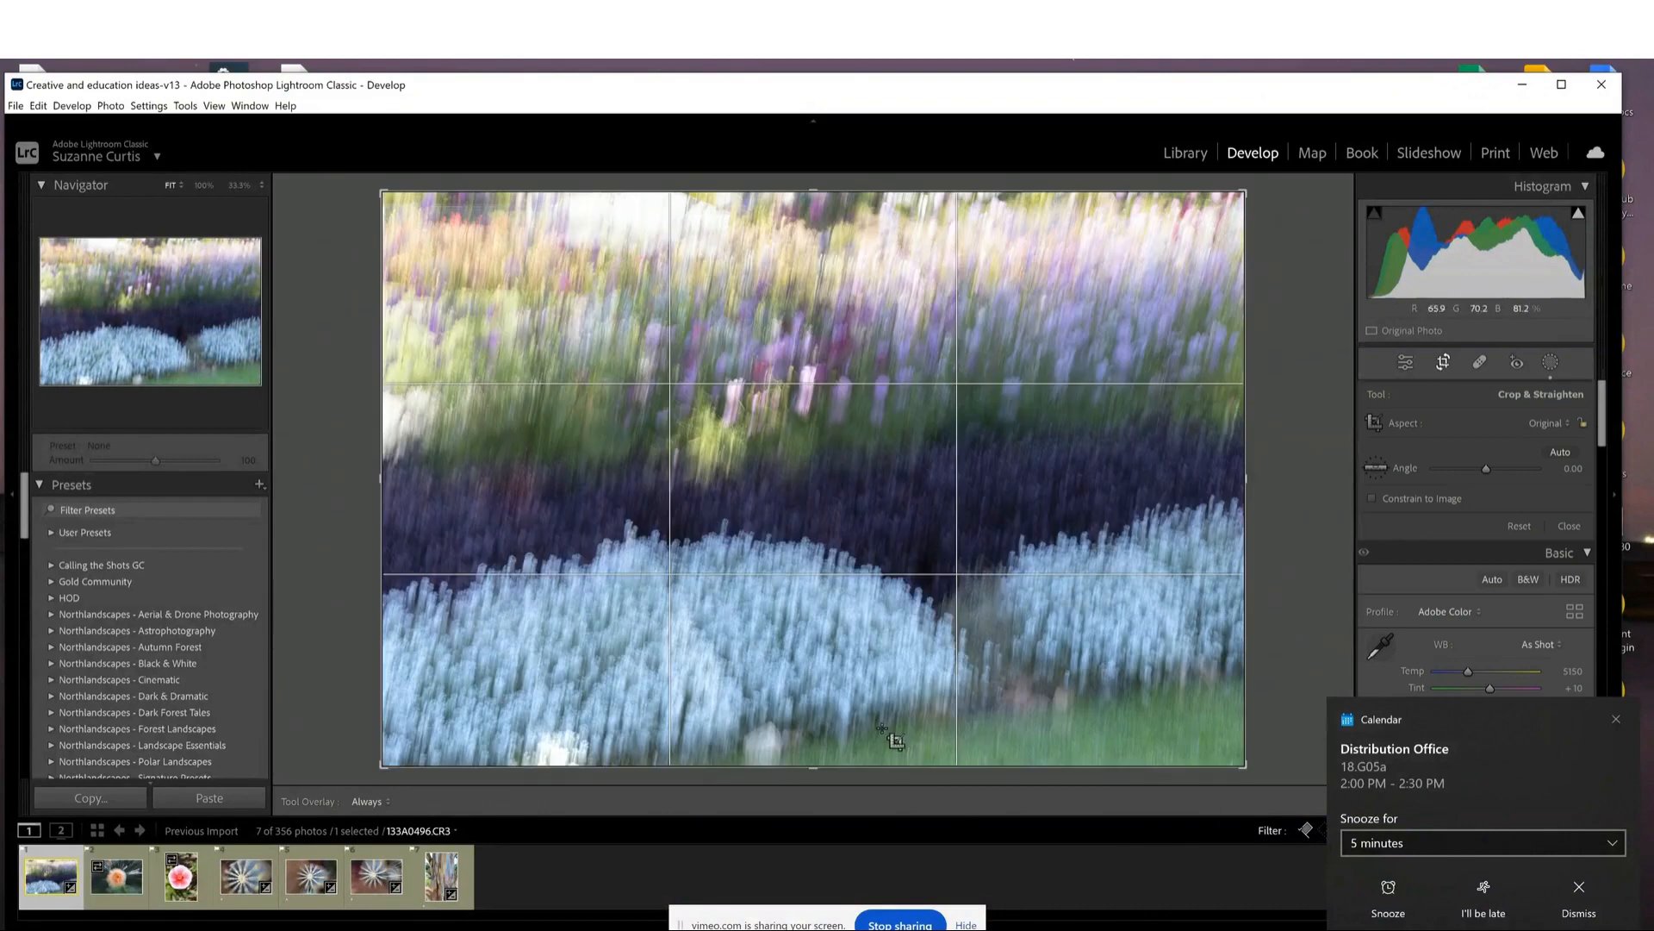
drag(813, 766, 816, 743)
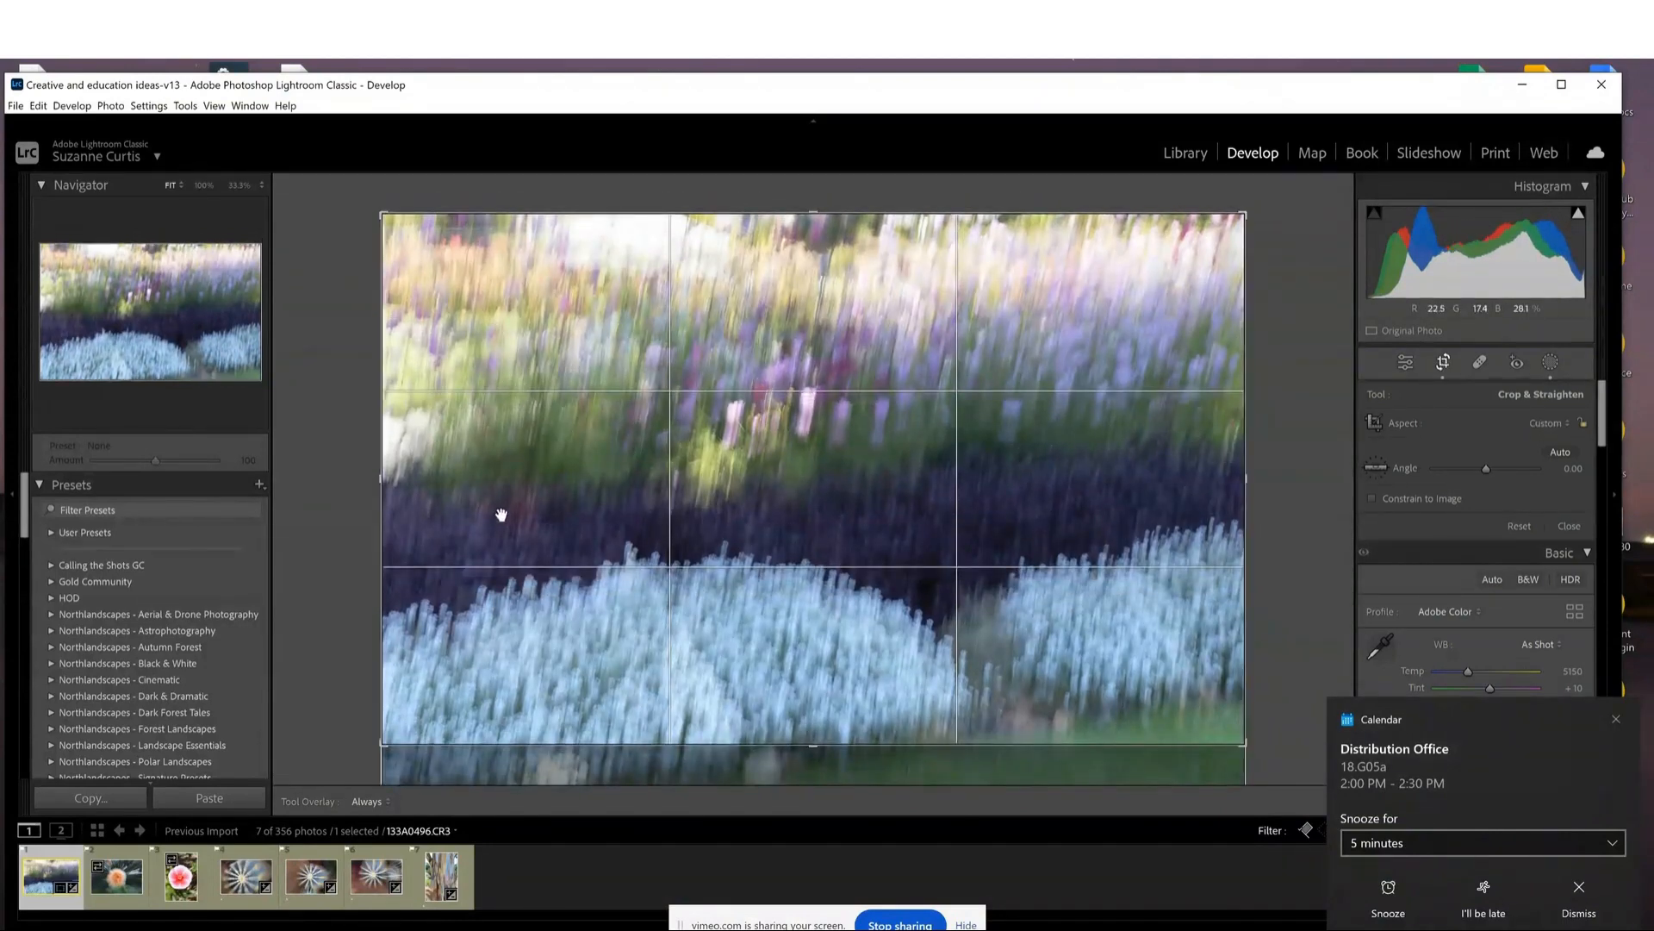
drag(385, 476, 421, 480)
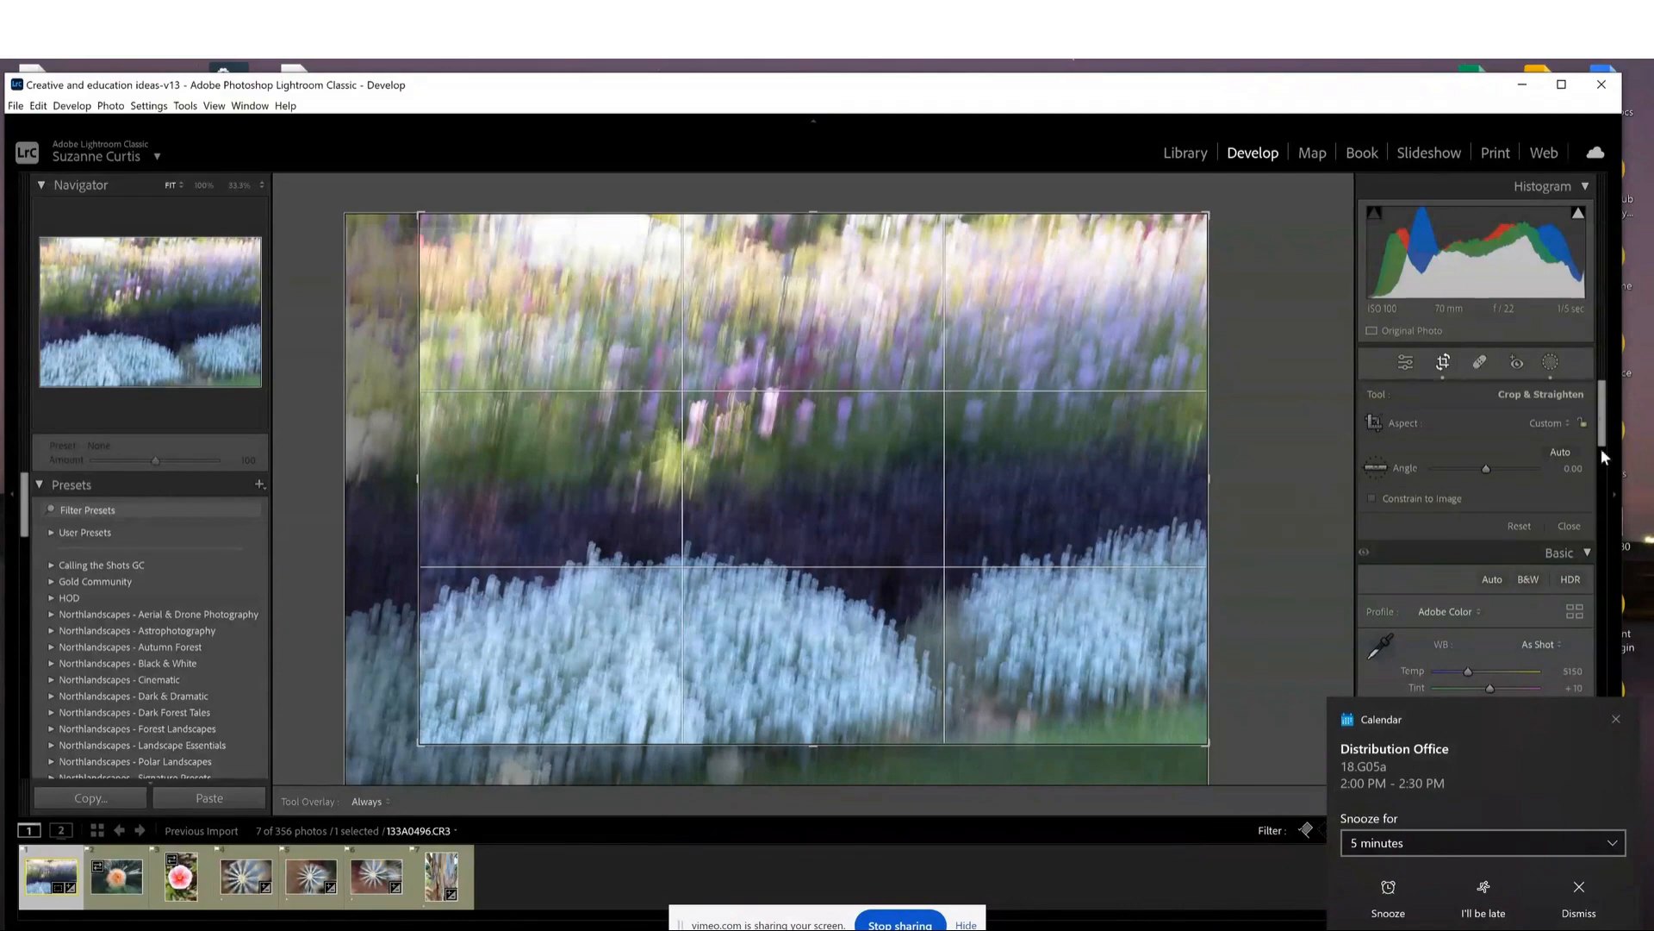
click(1562, 528)
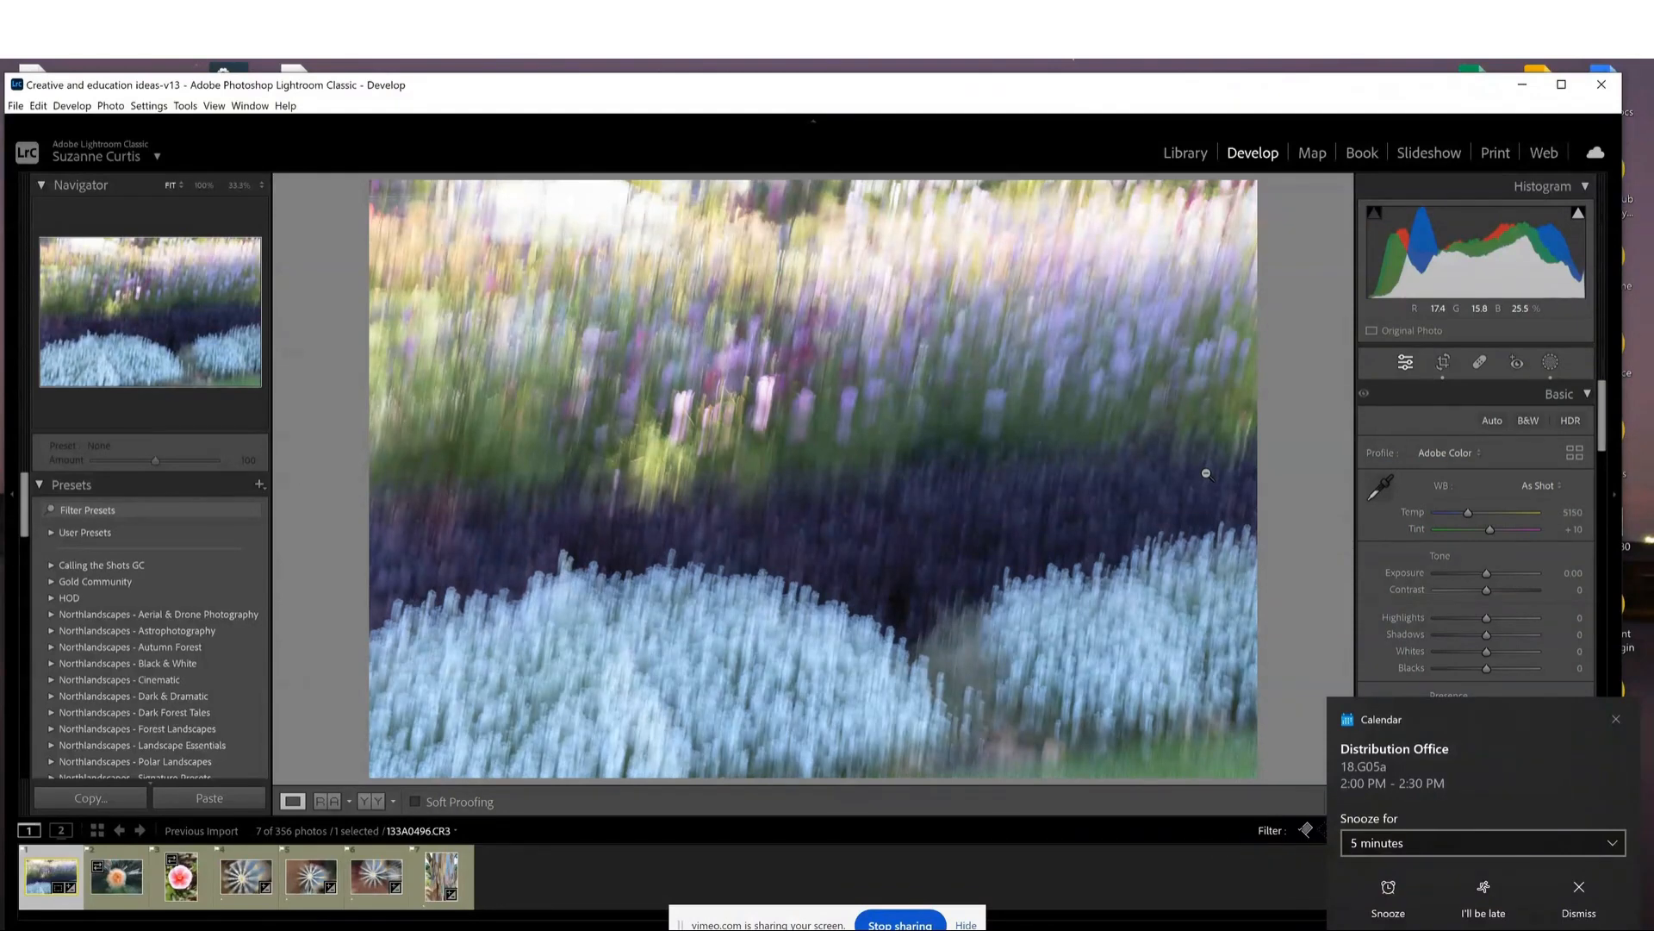
Return to the library grid and change the colour label filter from yellow to green only.
key(g)
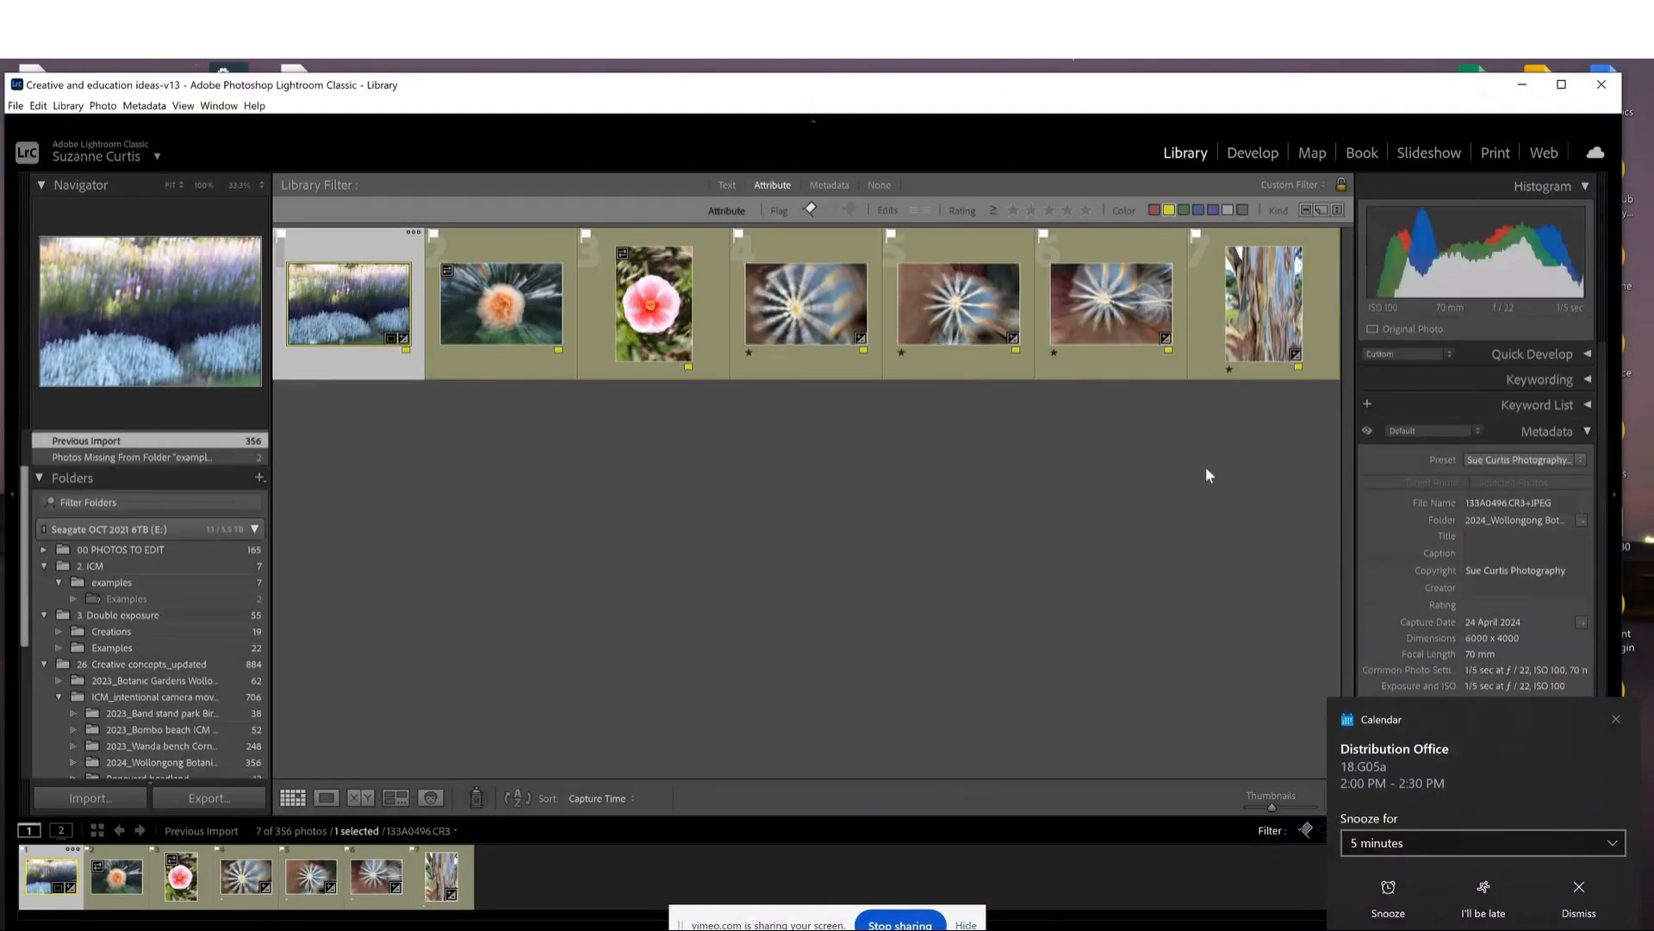
click(1169, 210)
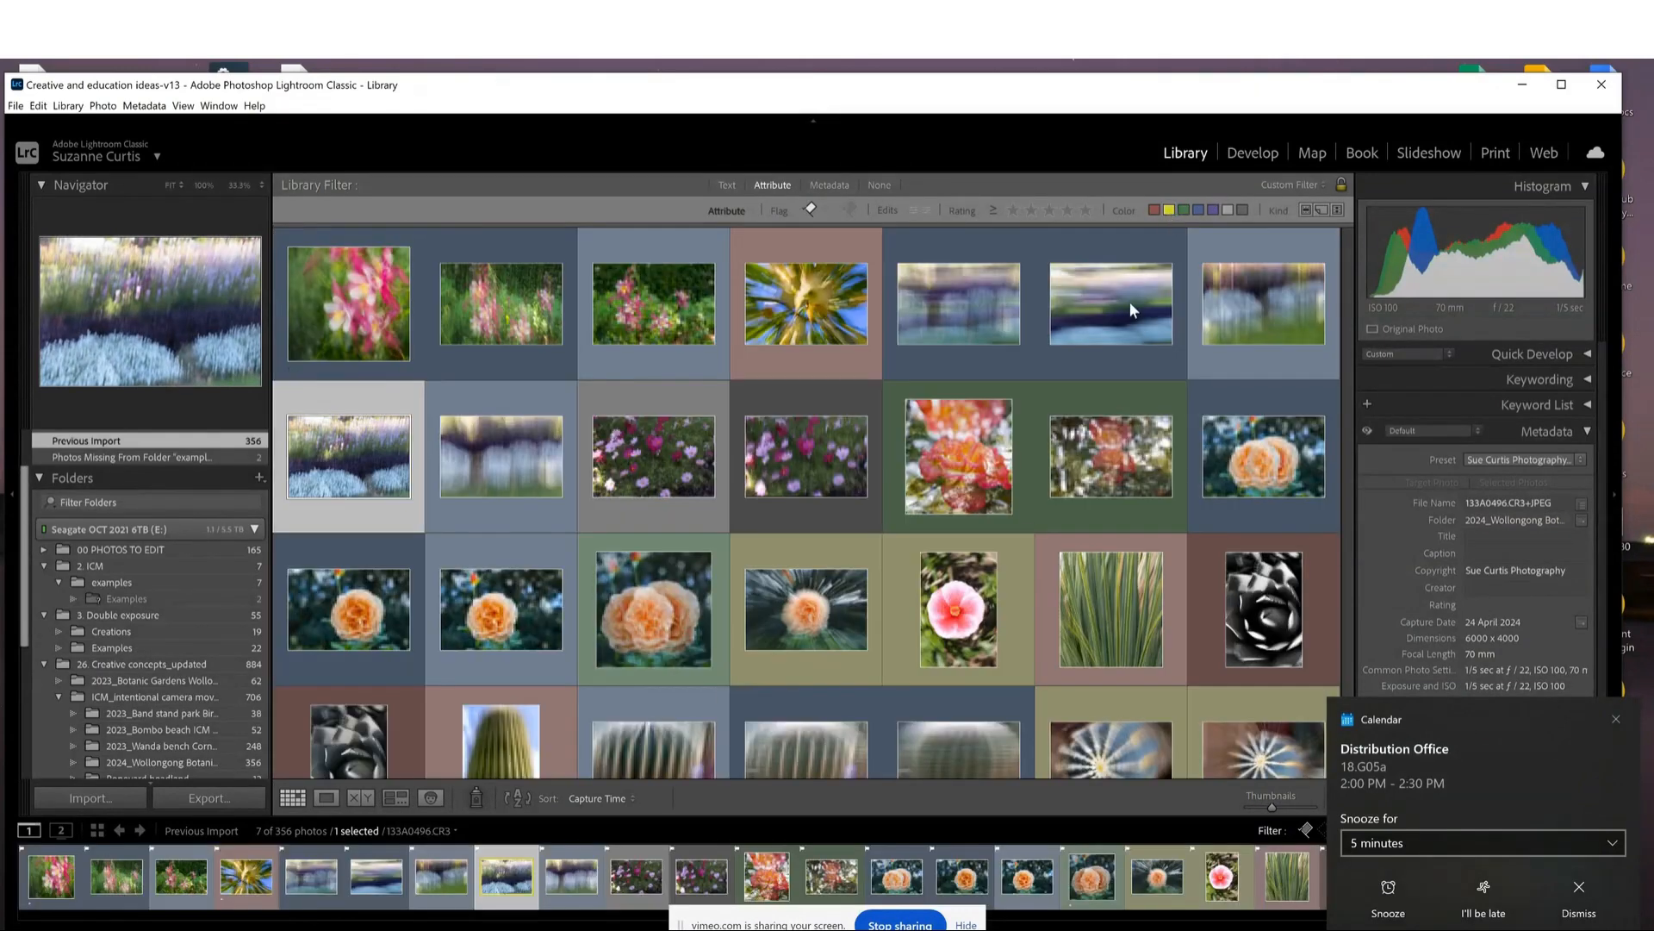
mouse_move(1018, 511)
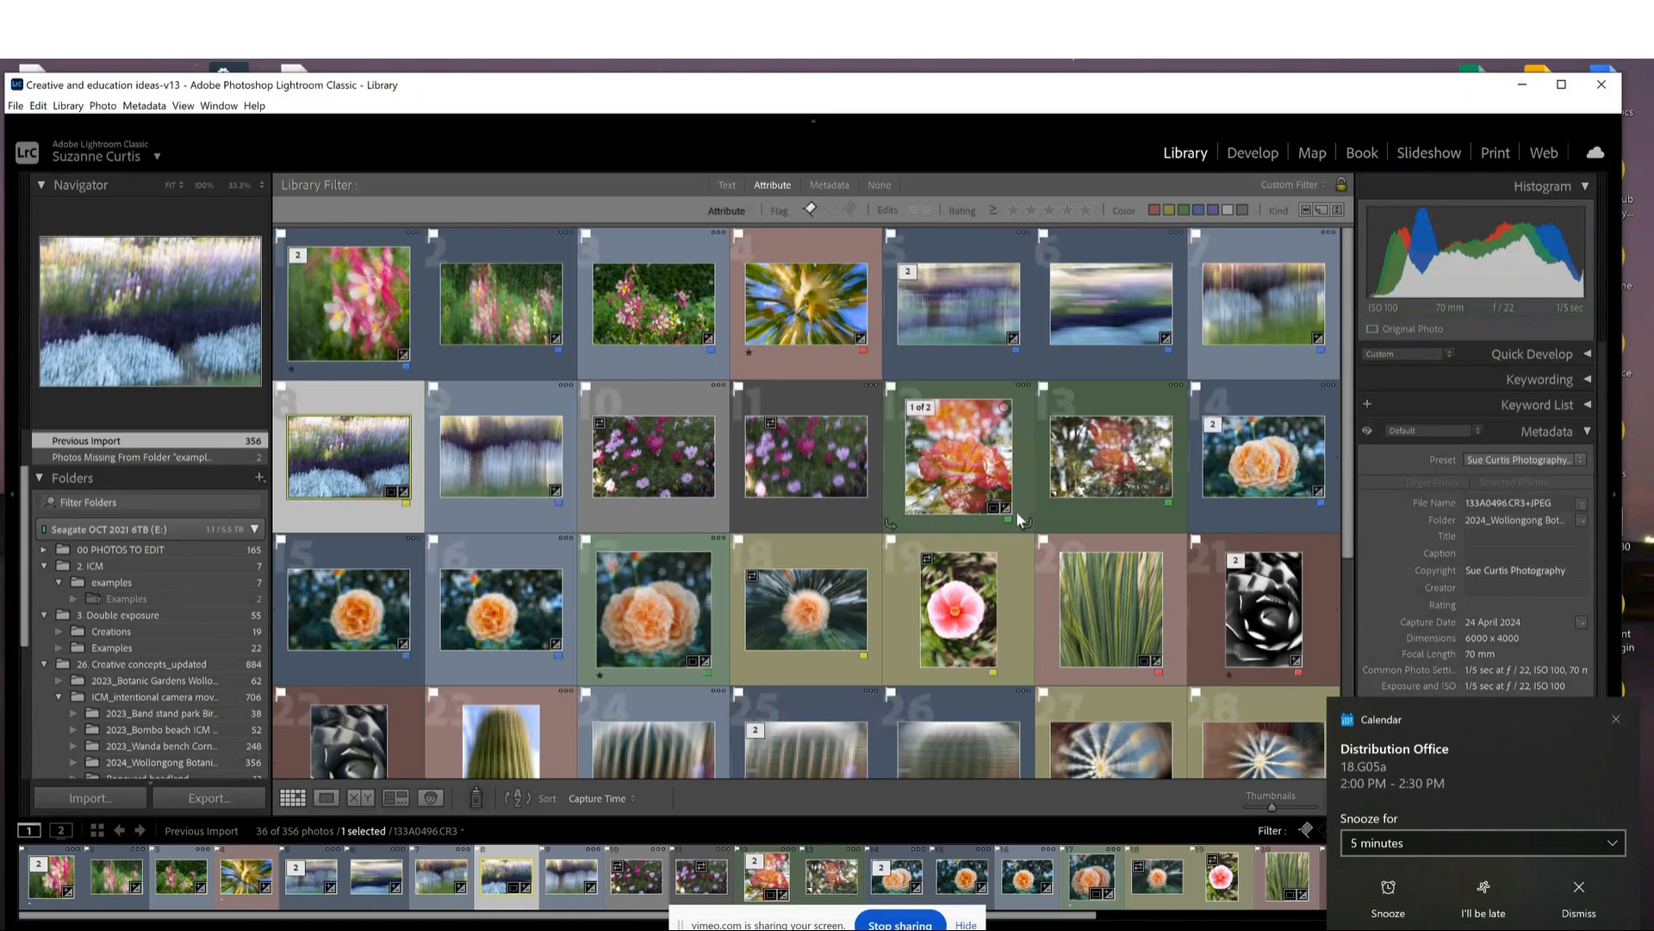
scroll(1015, 514, down, 2)
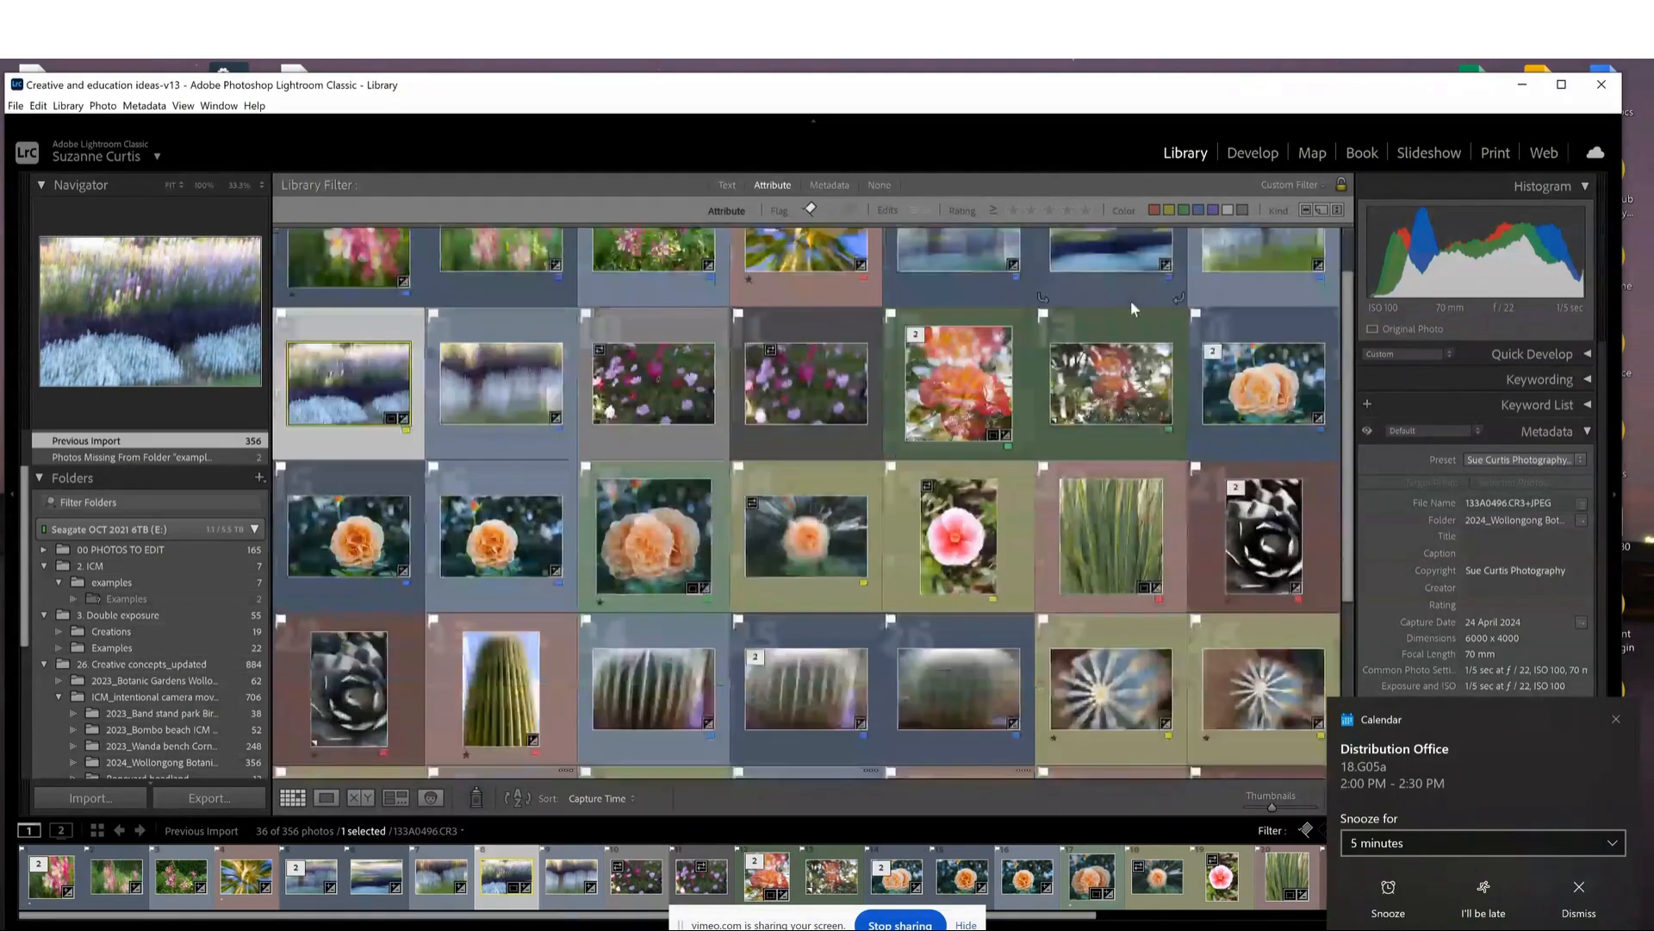
scroll(1130, 300, up, 2)
click(1184, 210)
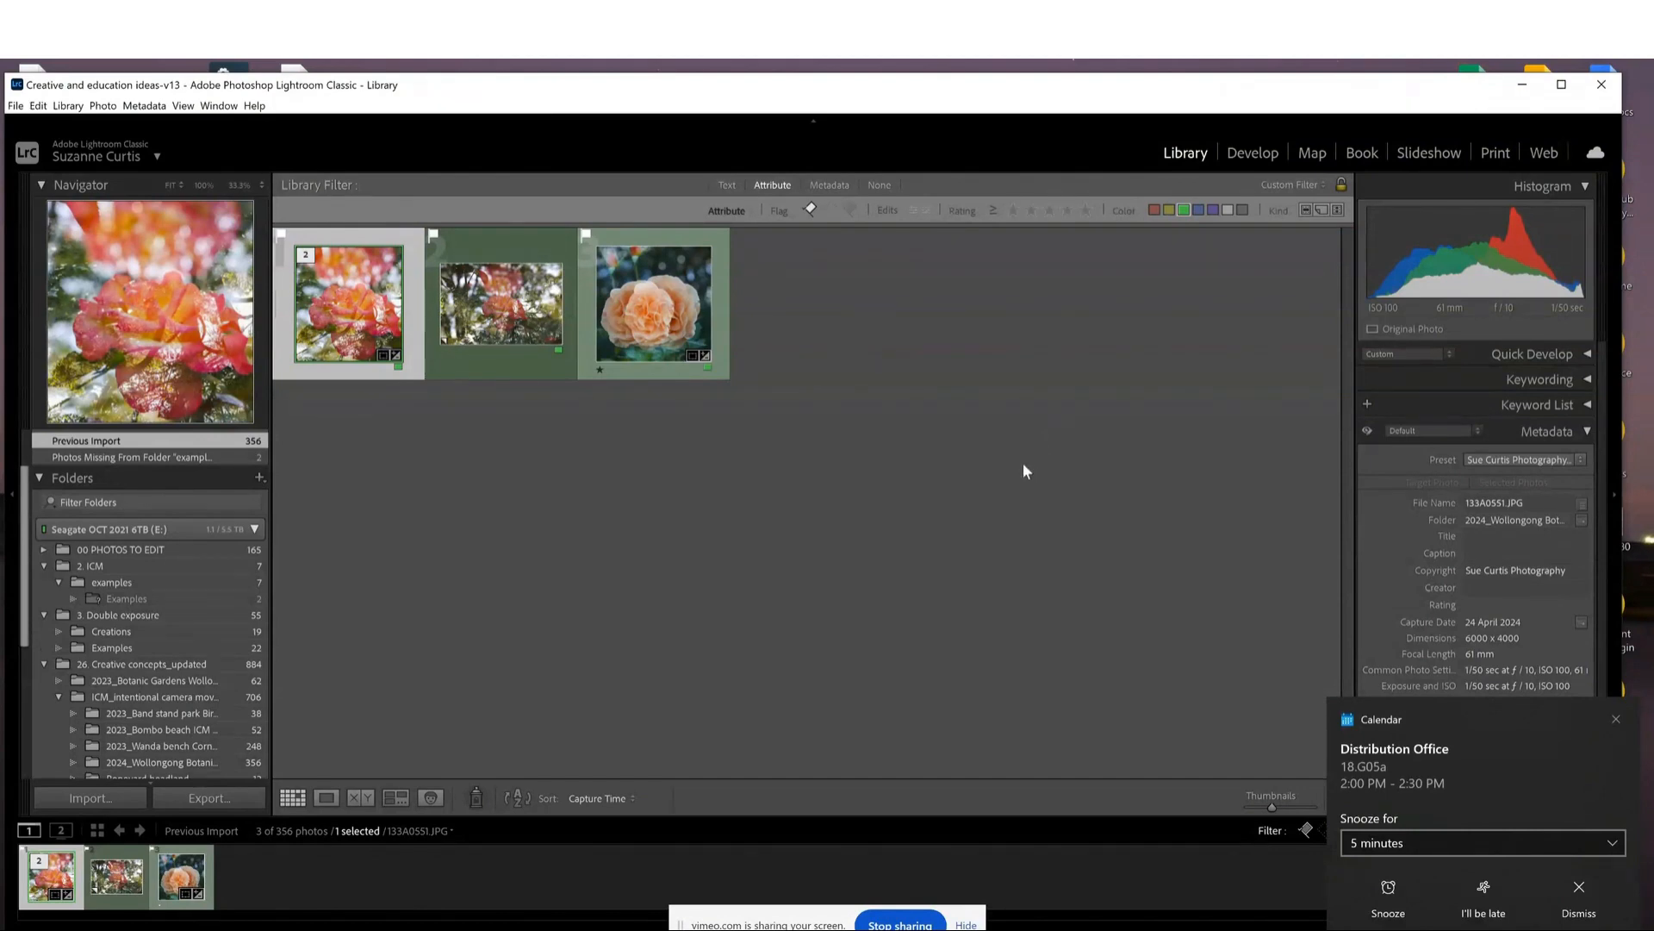
View the red rose photo 133A0551.JPG, its Copy 1 and the orange rose photo 133A0556.JPG enlarged, returning to the grid after each.
double_click(370, 331)
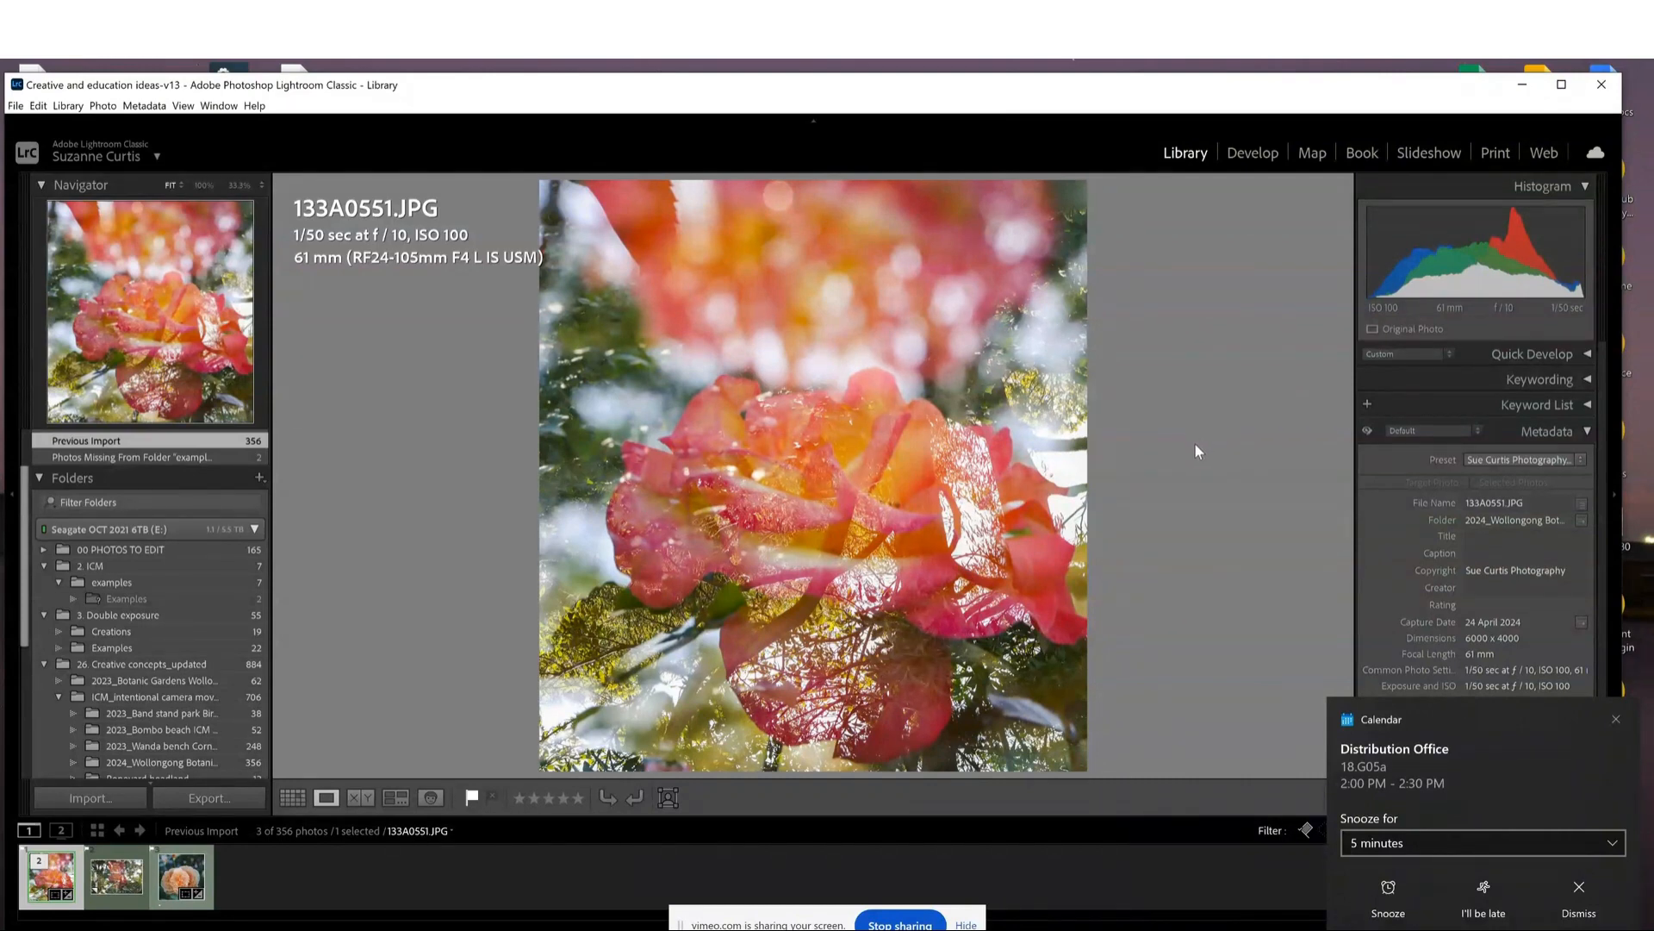
key(g)
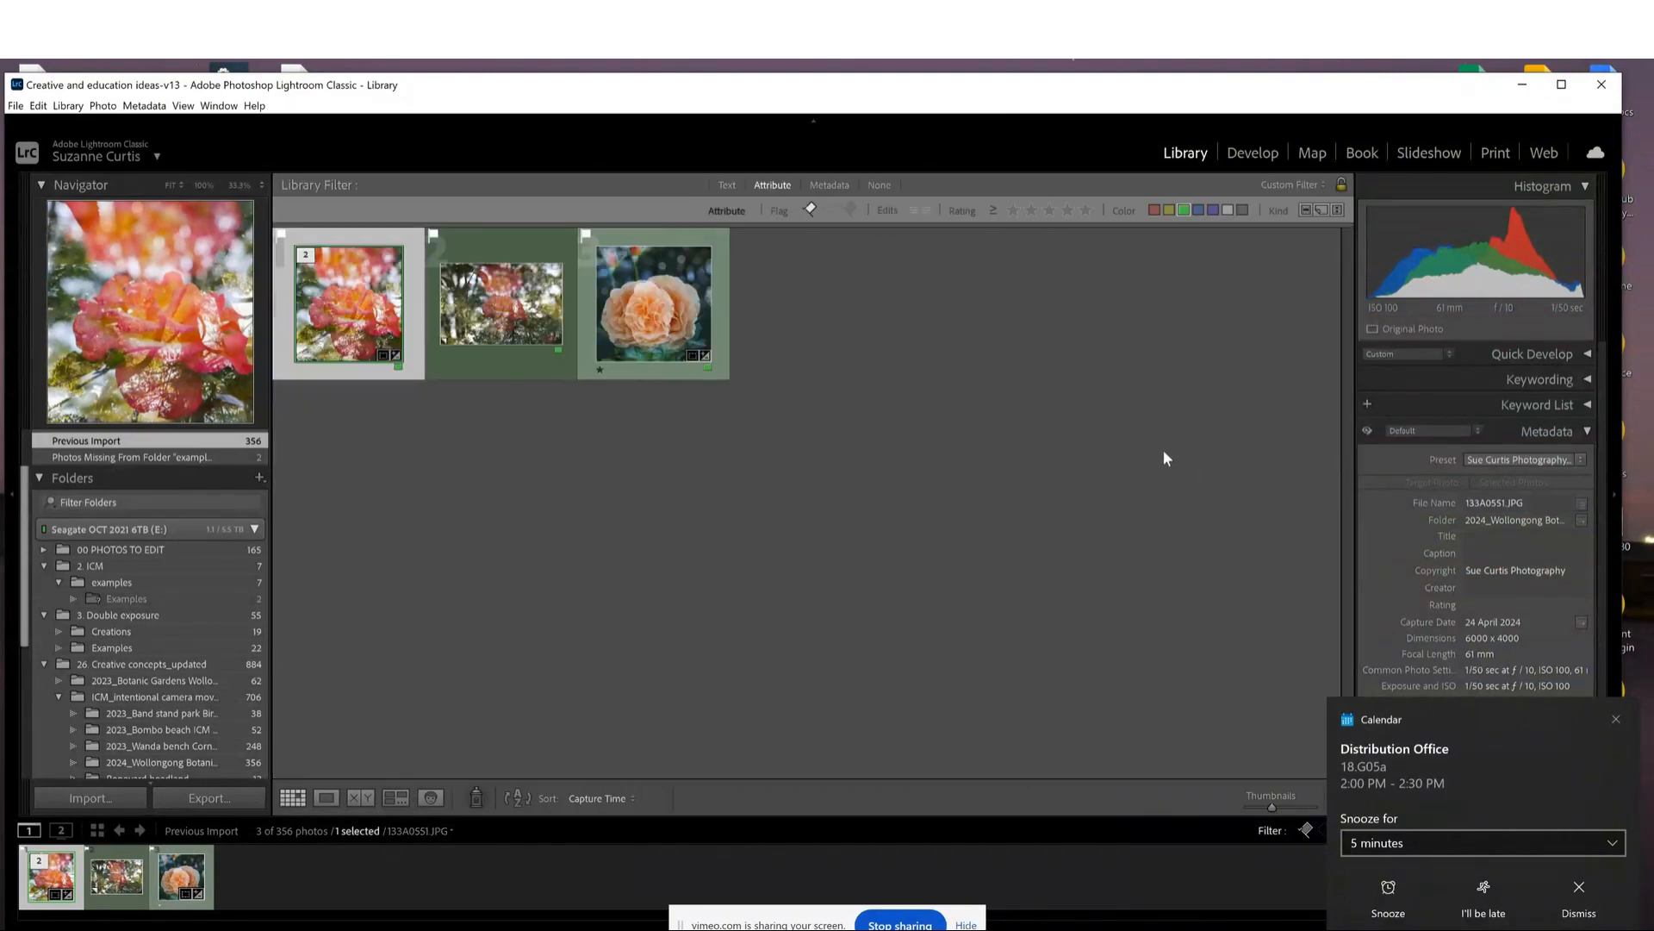
double_click(536, 319)
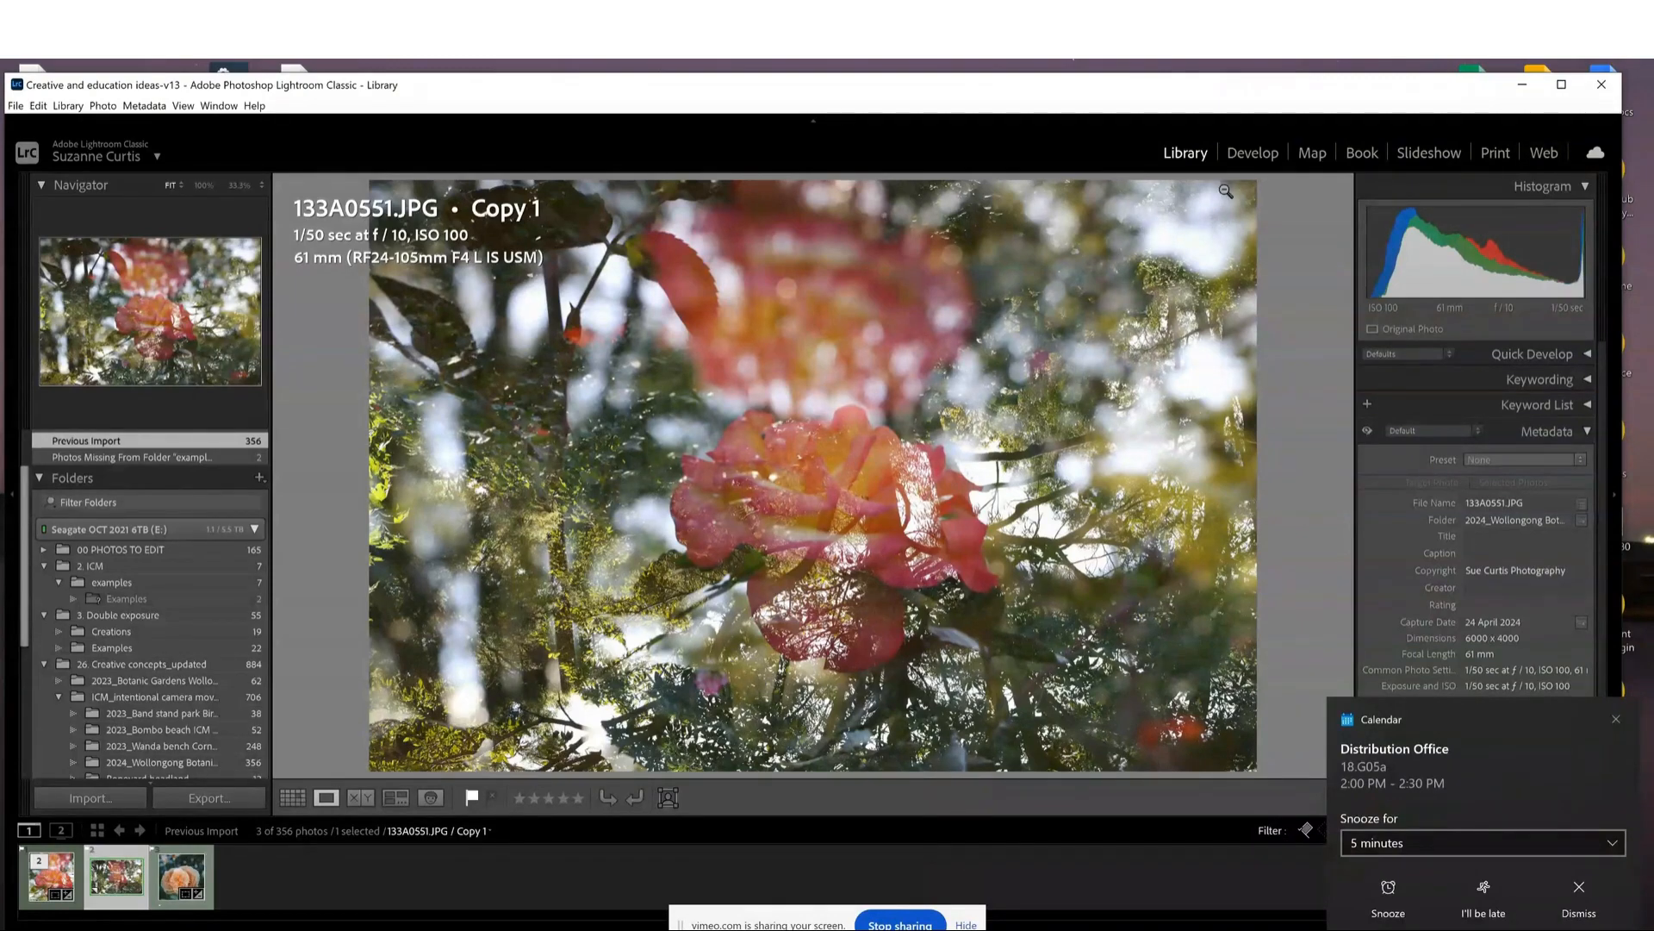
key(g)
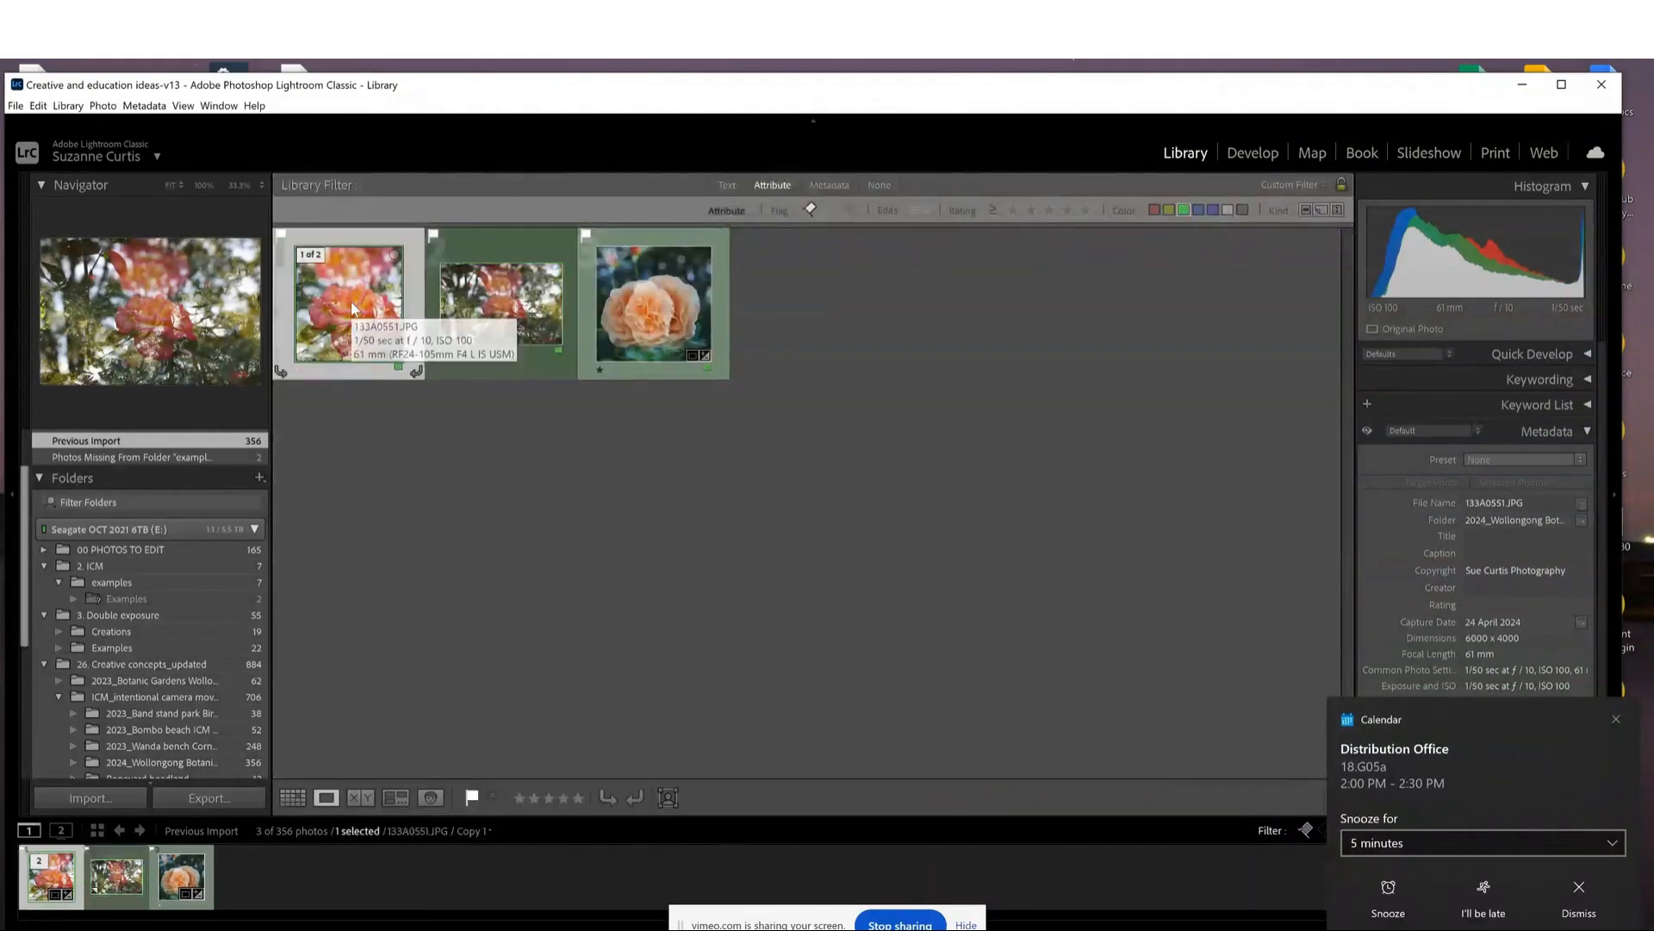
double_click(351, 309)
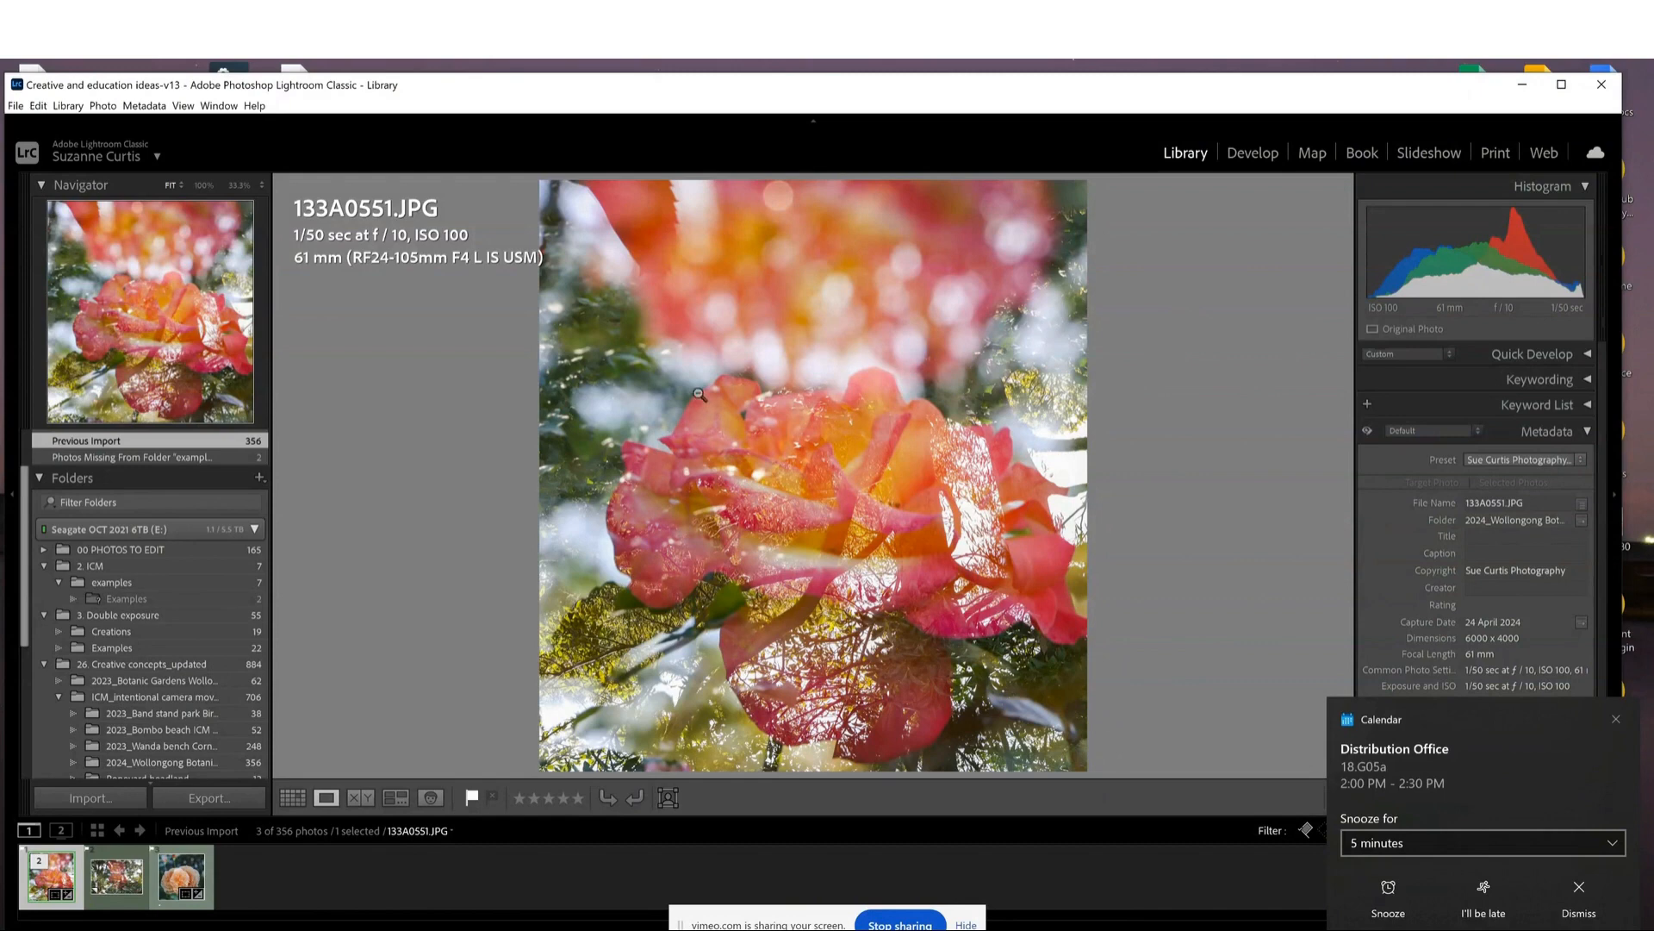
key(g)
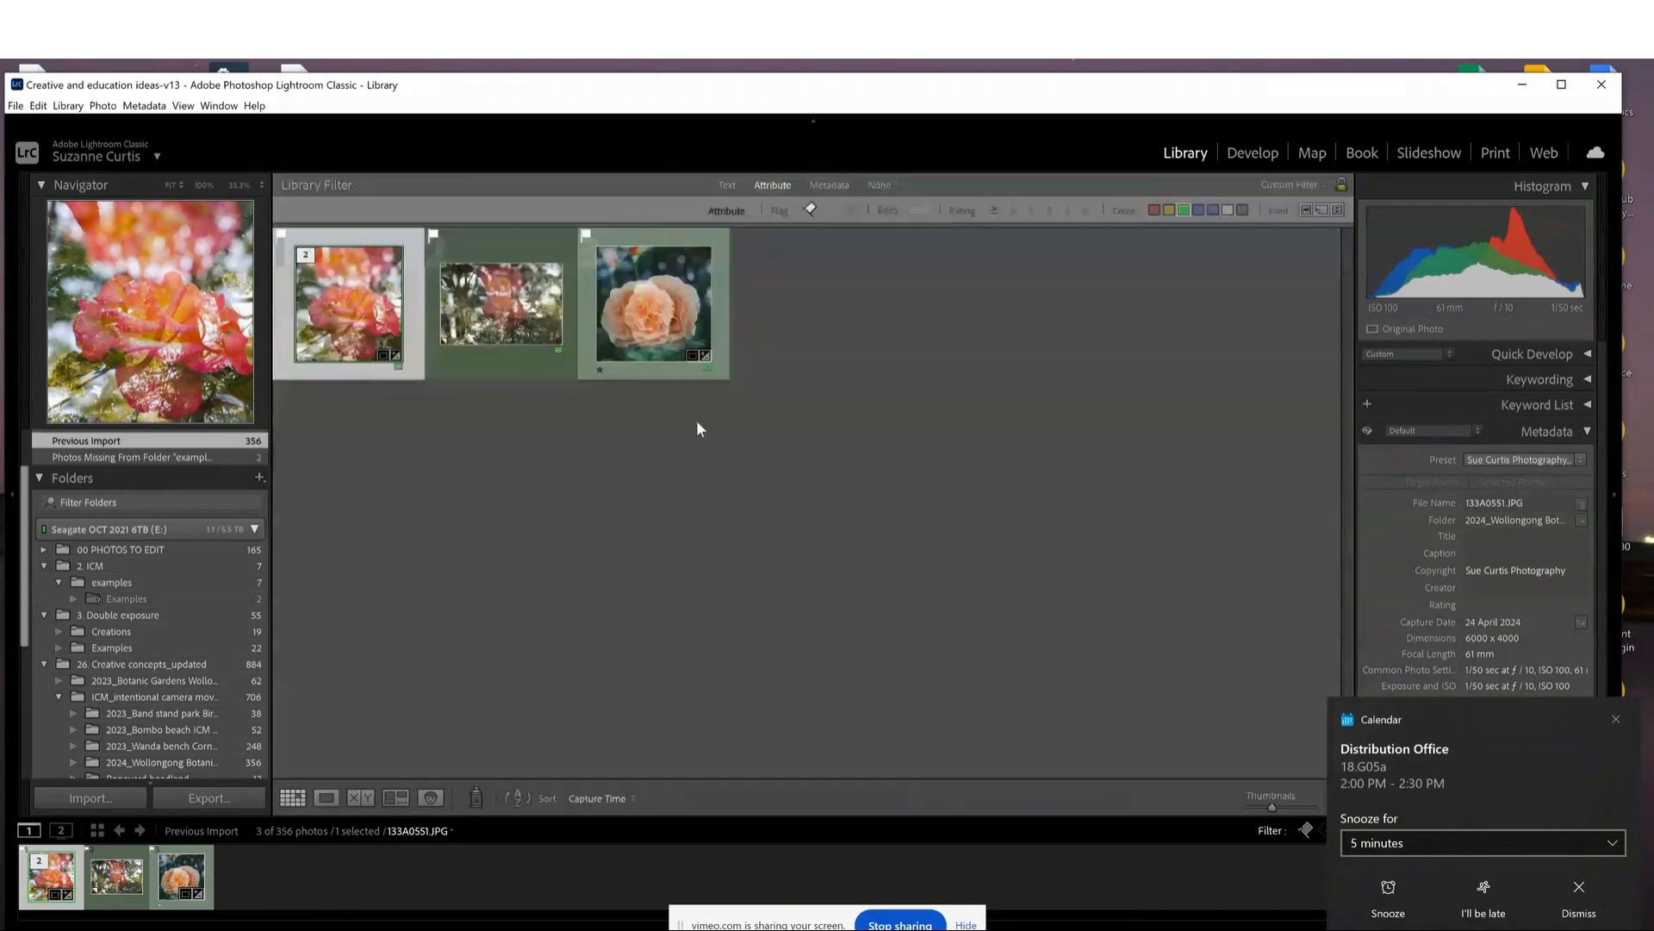
double_click(651, 324)
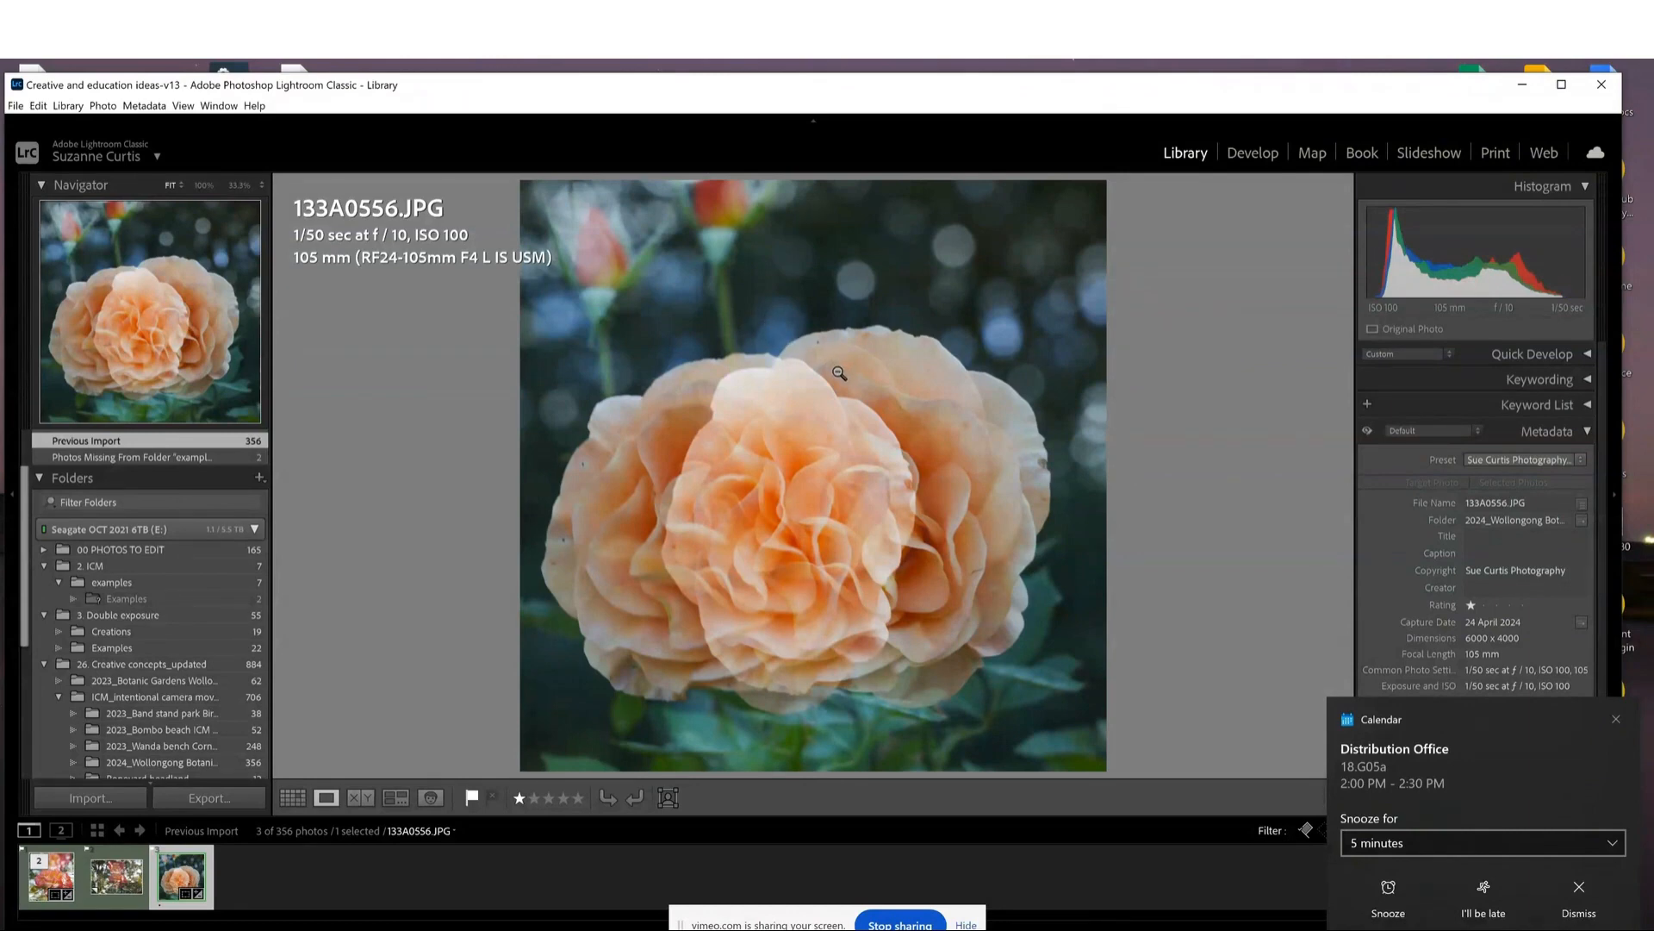
key(g)
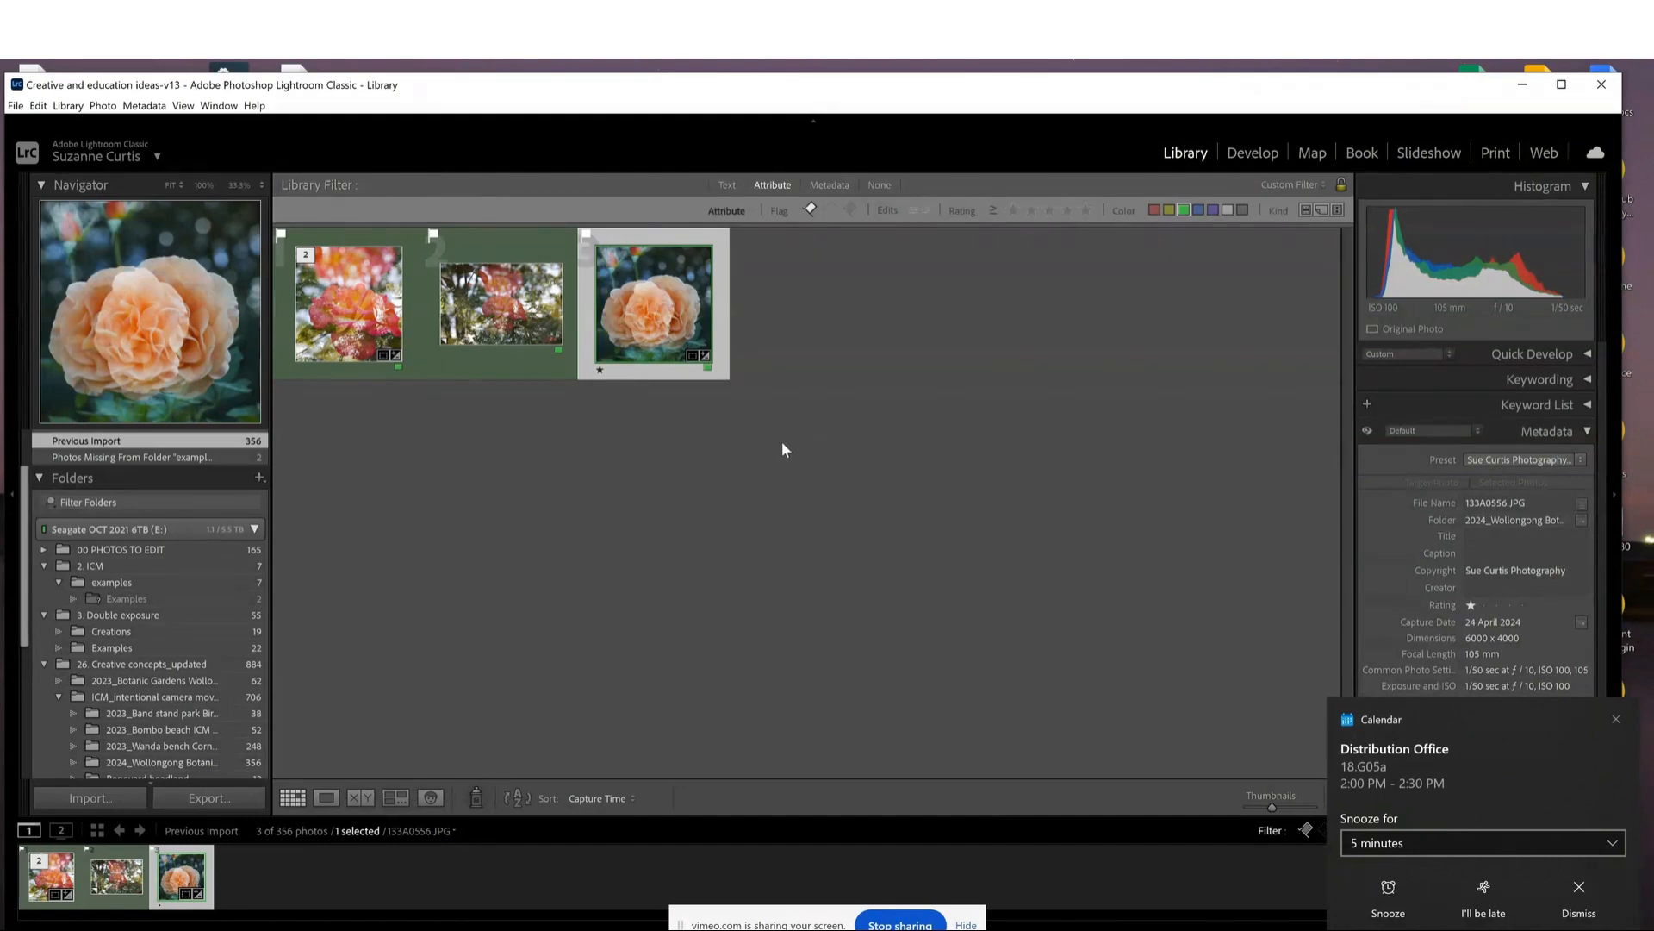
Change the colour label filter from green to blue only, and select the two adjacent single orange rose photos, starting with 133A0554.CR3.
click(1184, 210)
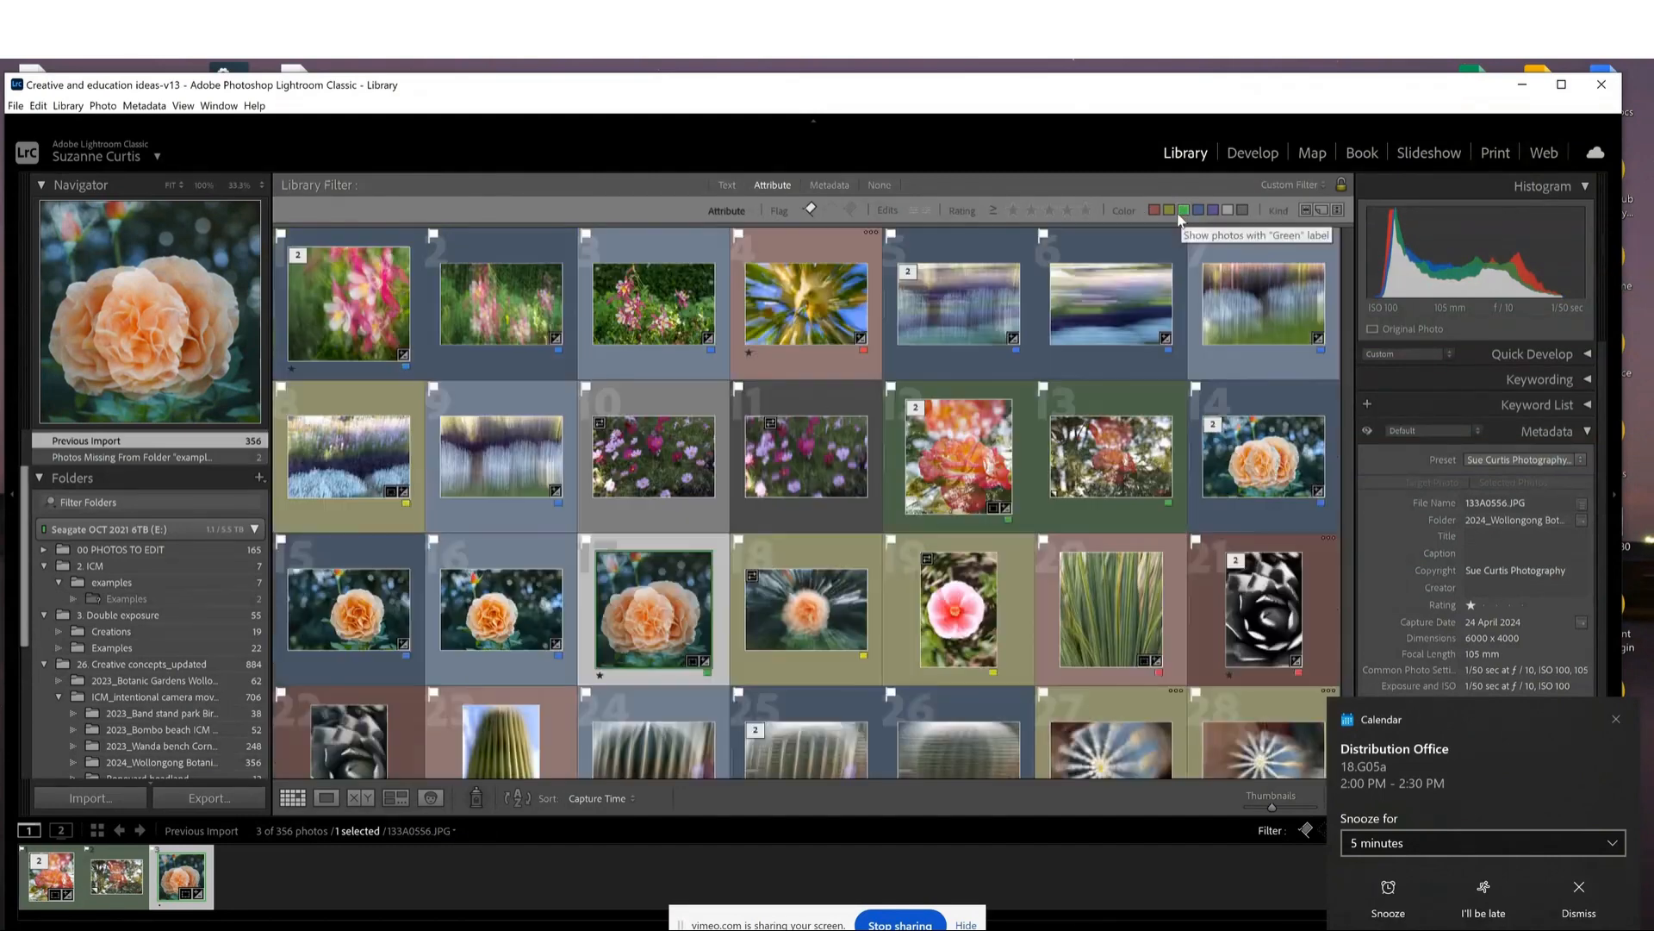
scroll(872, 501, down, 1)
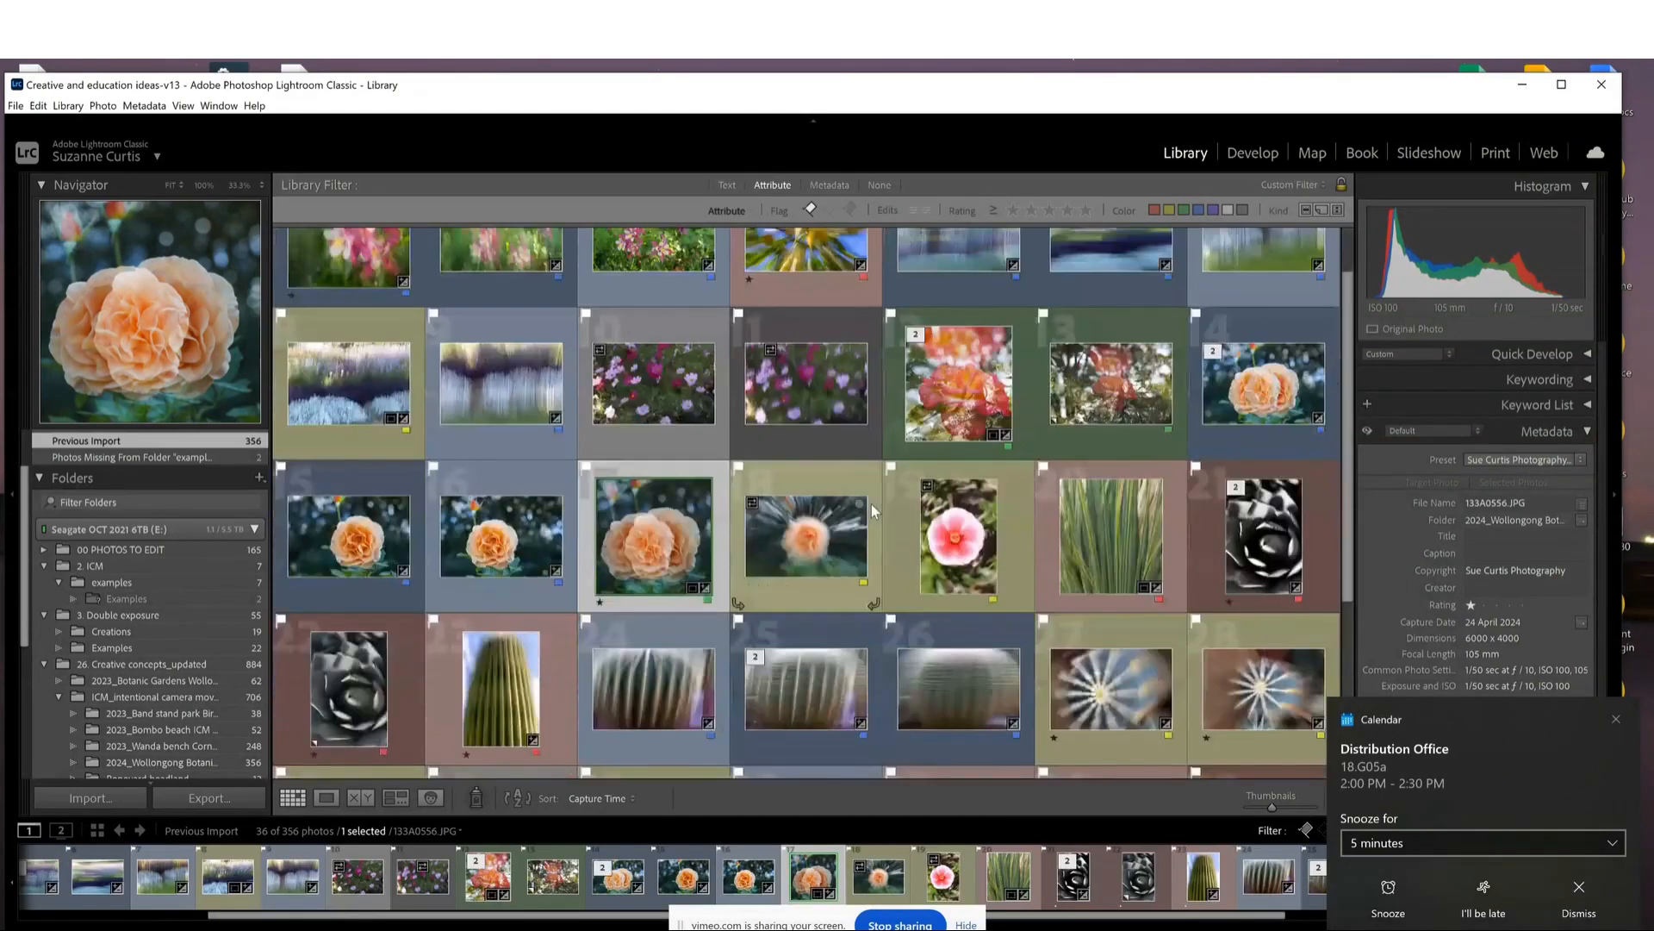
scroll(871, 504, up, 1)
scroll(870, 503, down, 2)
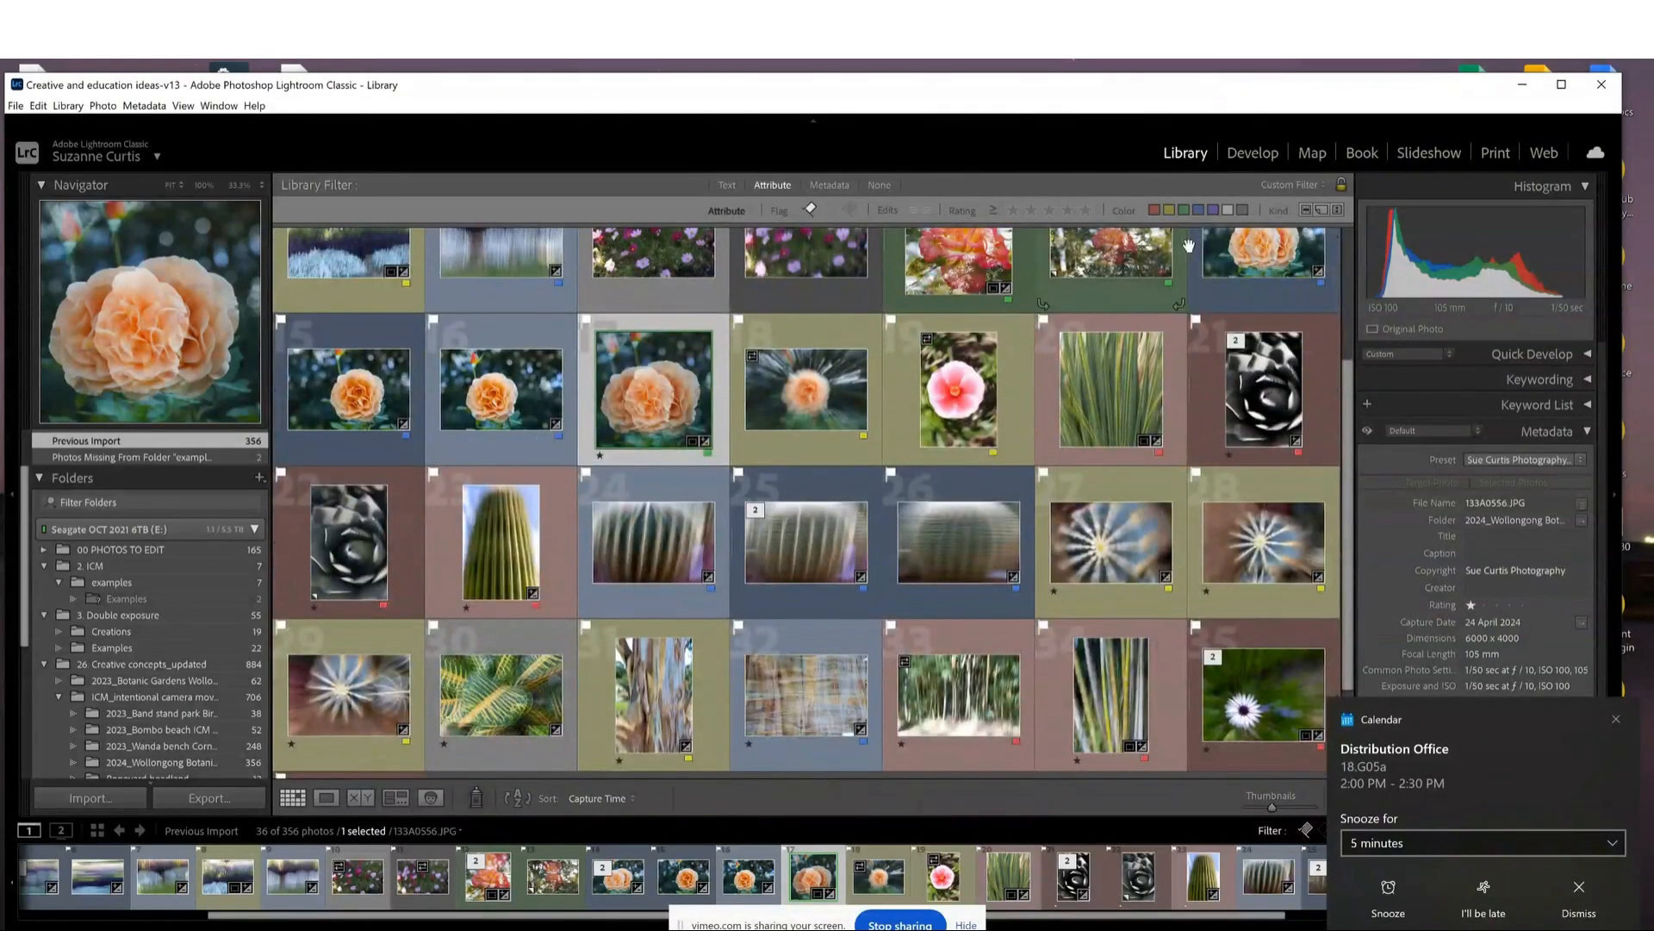
click(1199, 210)
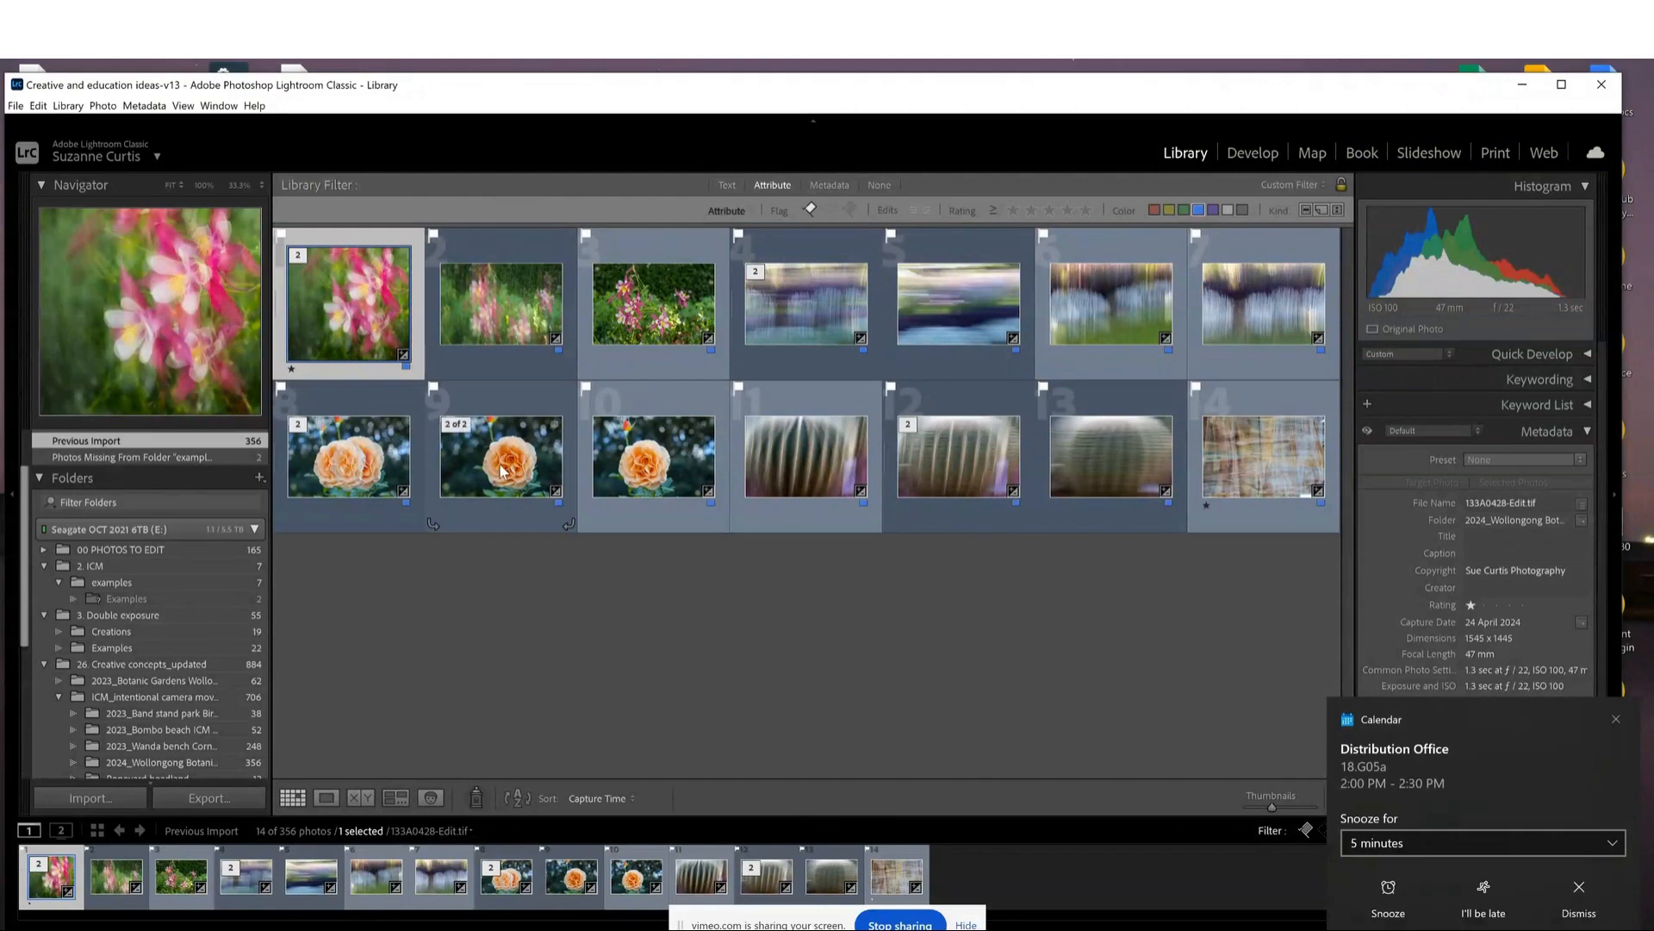
click(528, 483)
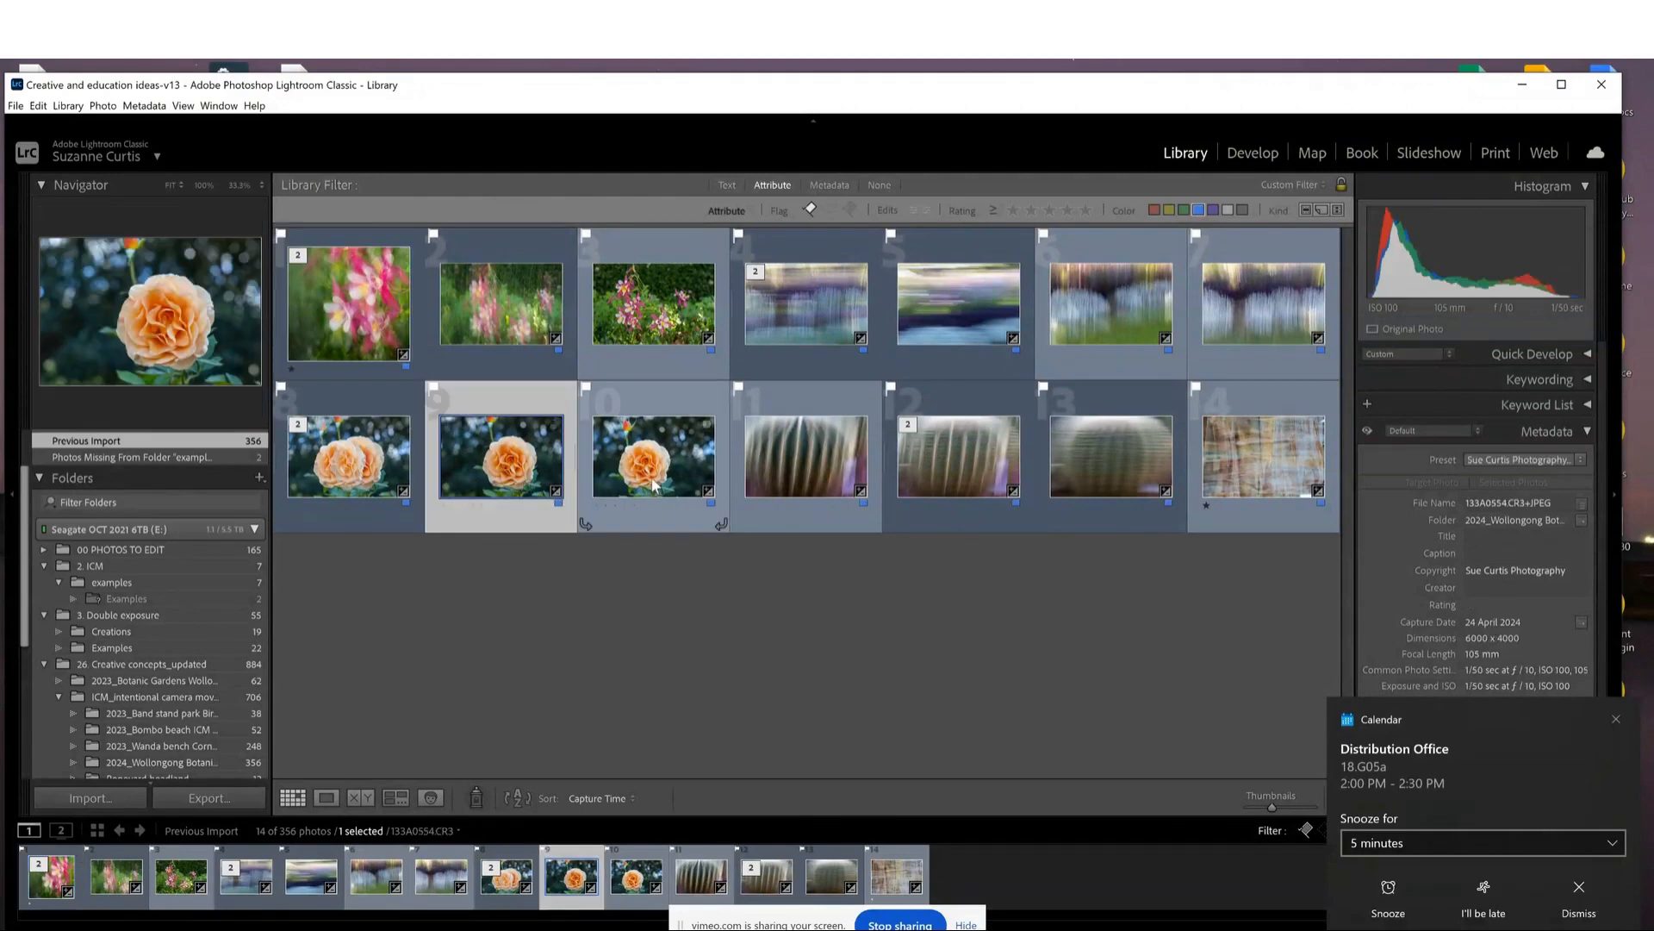
ctrl+click(655, 487)
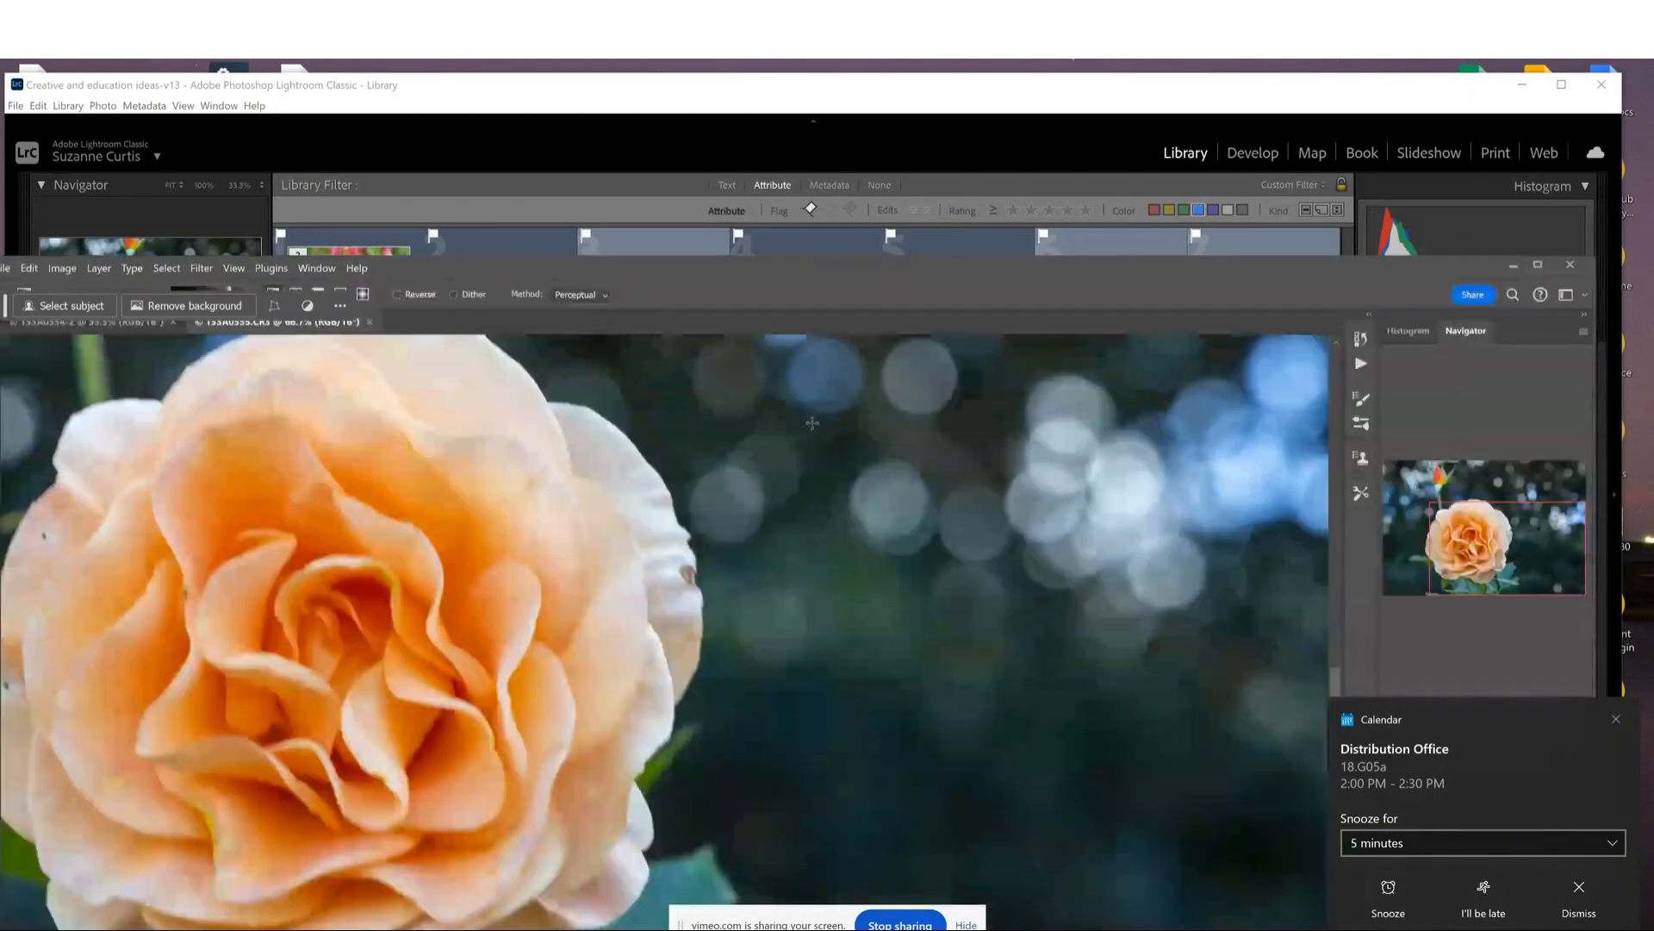
Switch to Photoshop in a maximized window, and clear the calendar reminder and contextual task bar off the rose image.
drag(882, 266, 788, 182)
click(1441, 184)
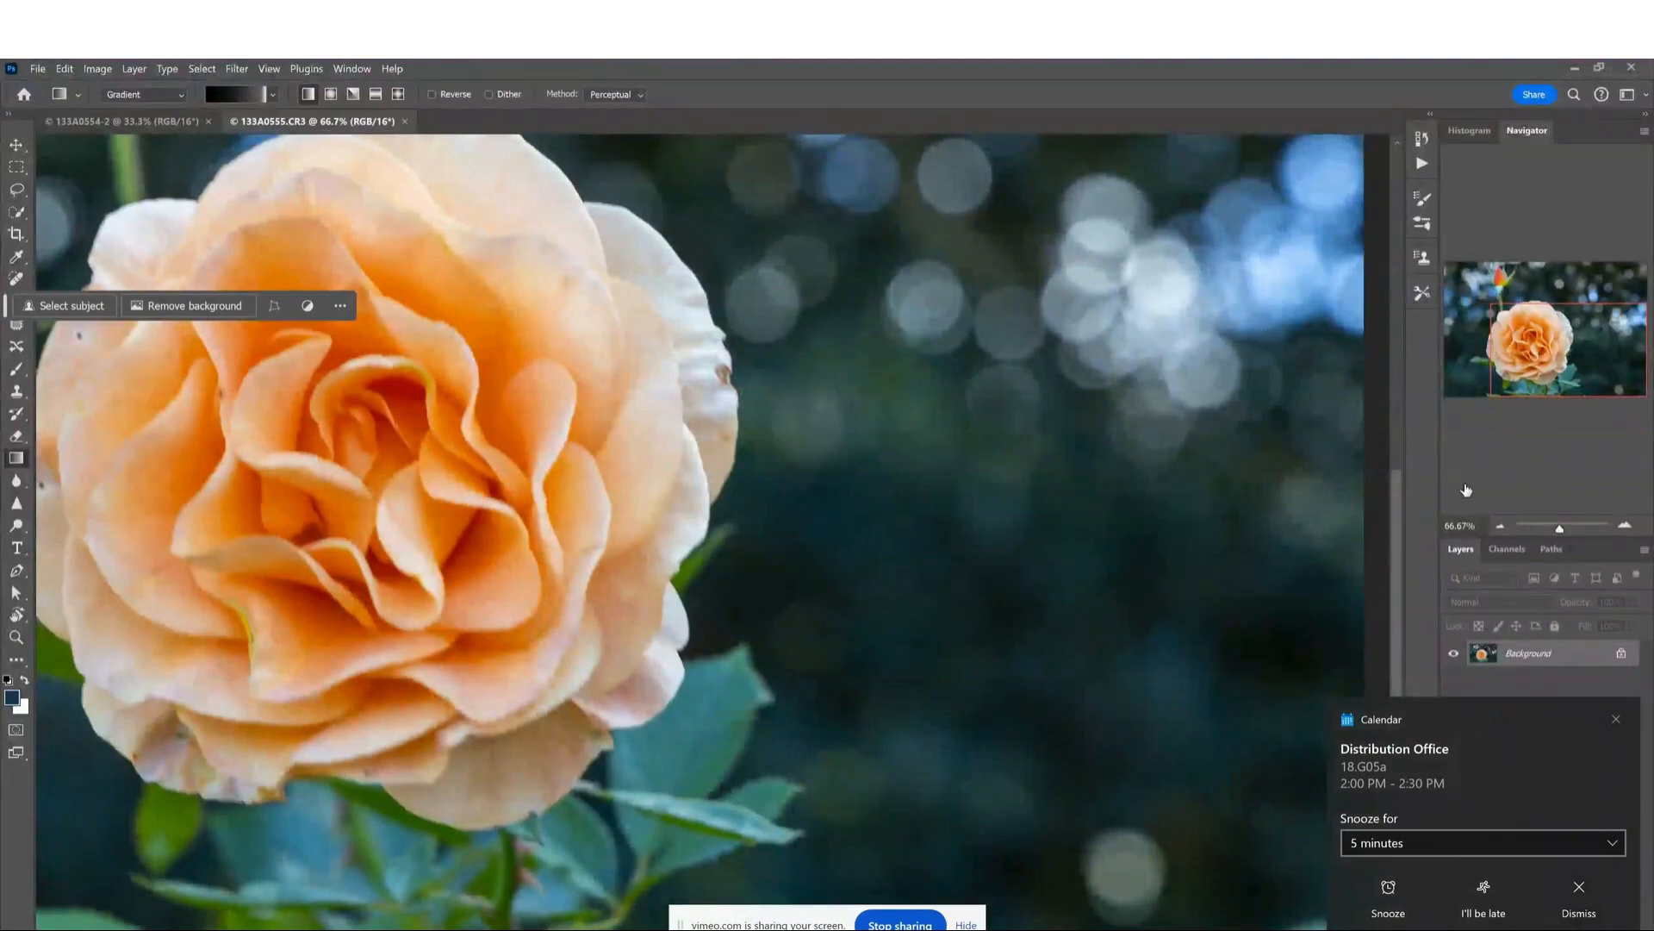
click(1617, 720)
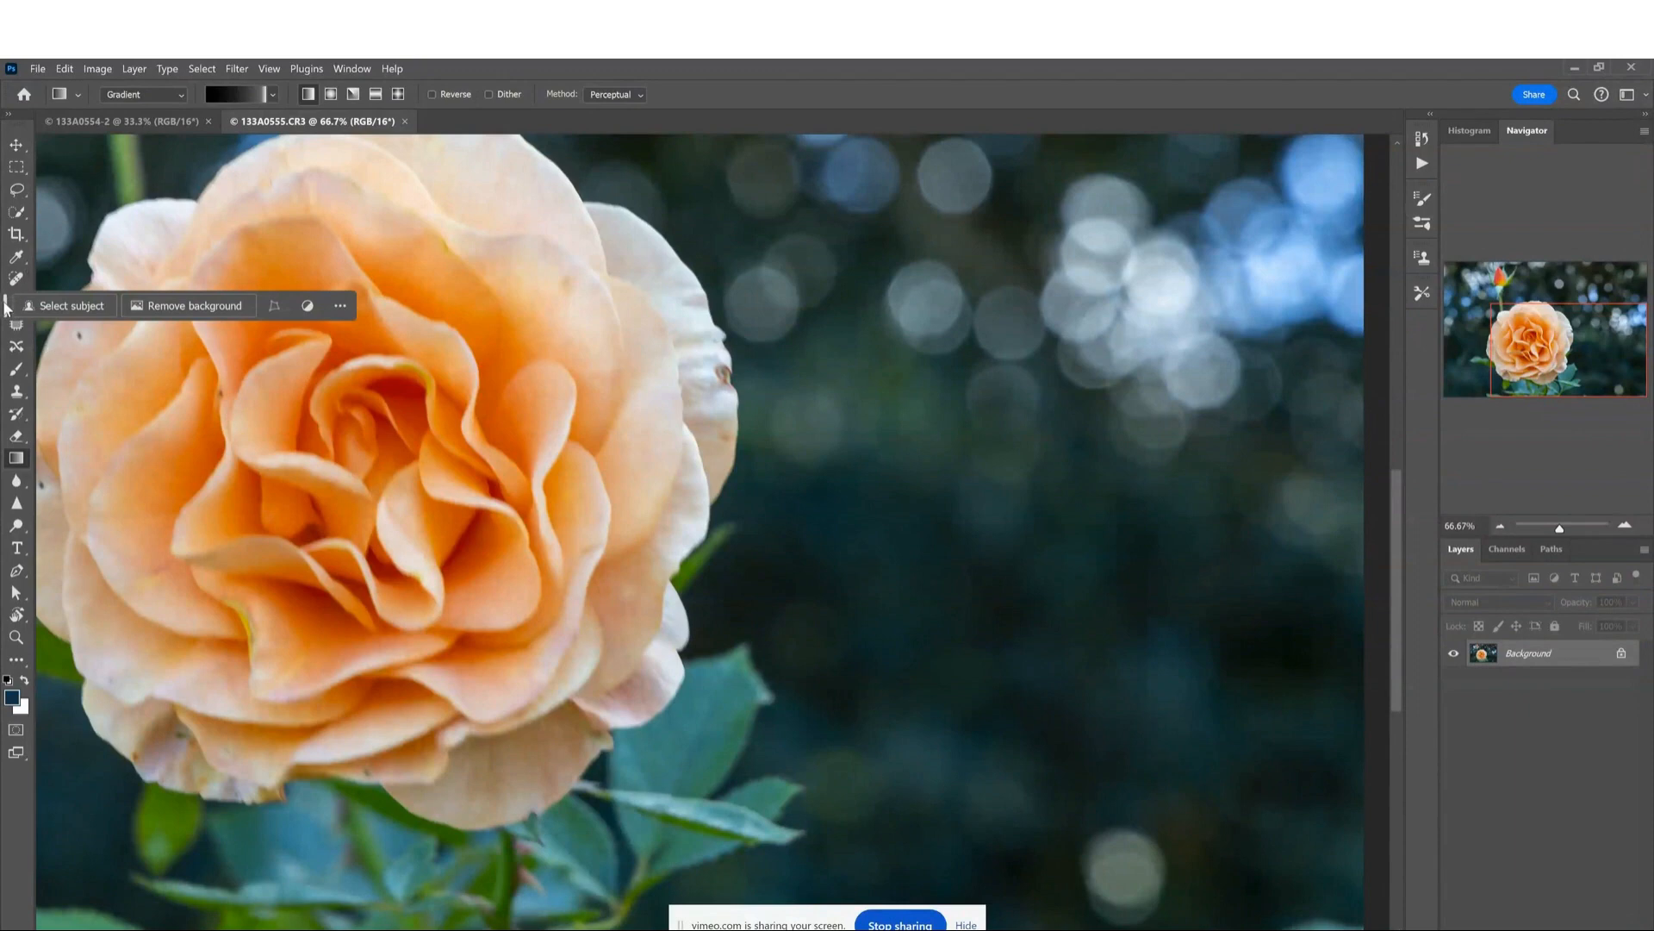
drag(7, 306, 384, 917)
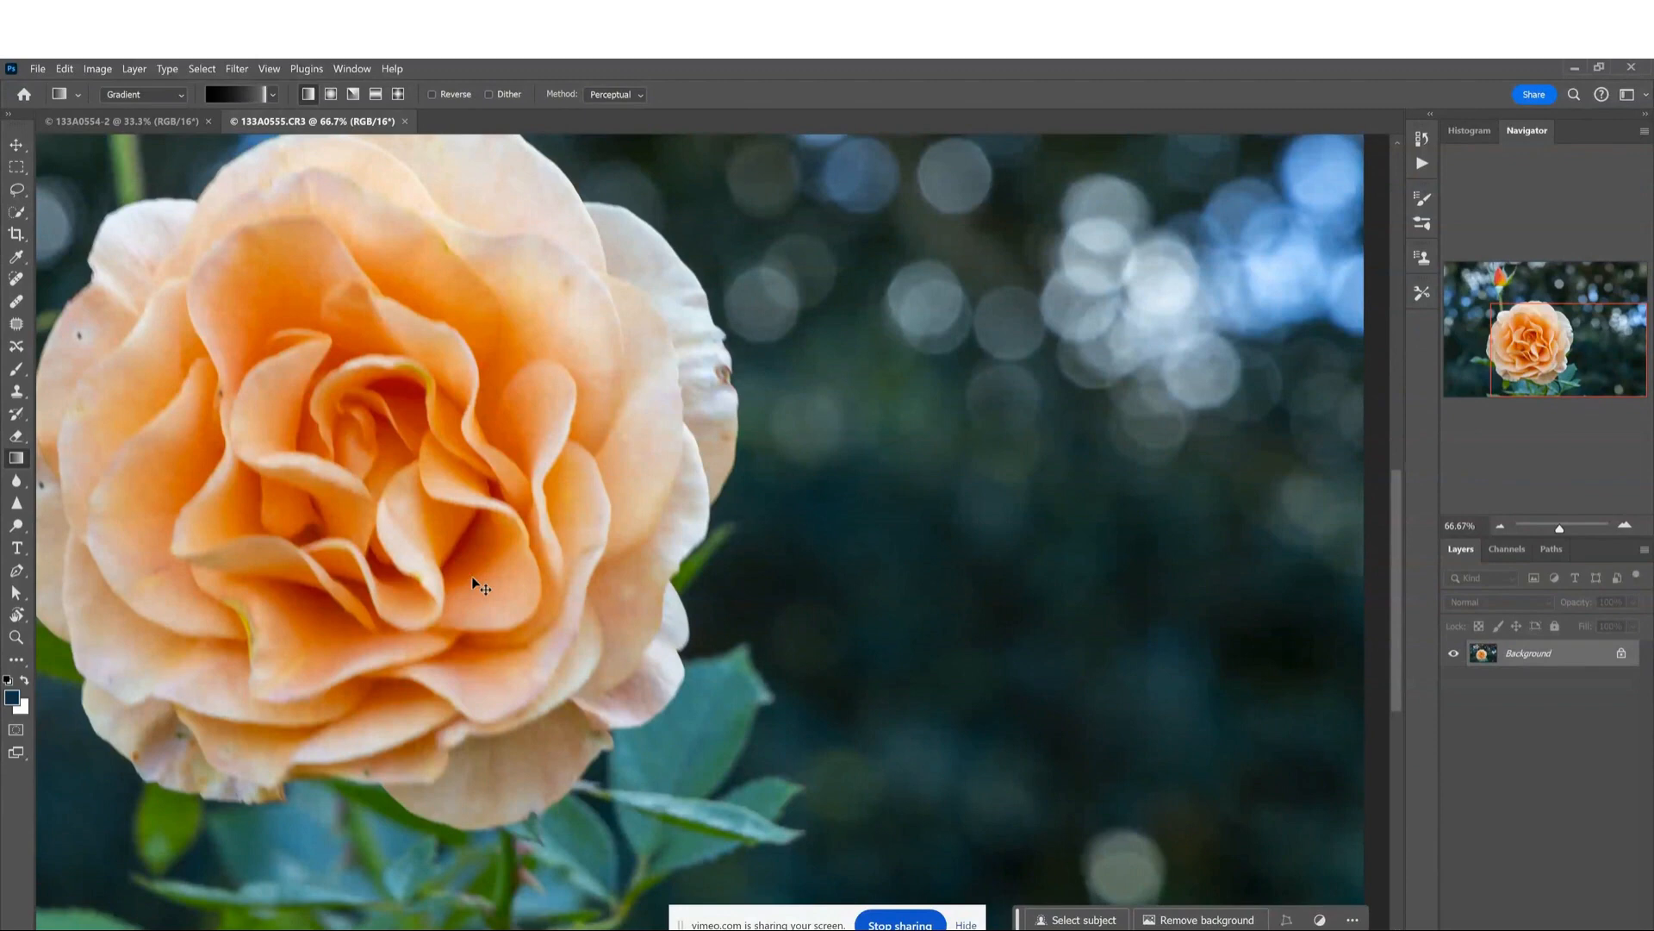
View the whole rose image in both open documents, 133A0555.CR3 and 133A0554-2, at 33.3% zoom.
key(ctrl+minus)
key(ctrl+minus)
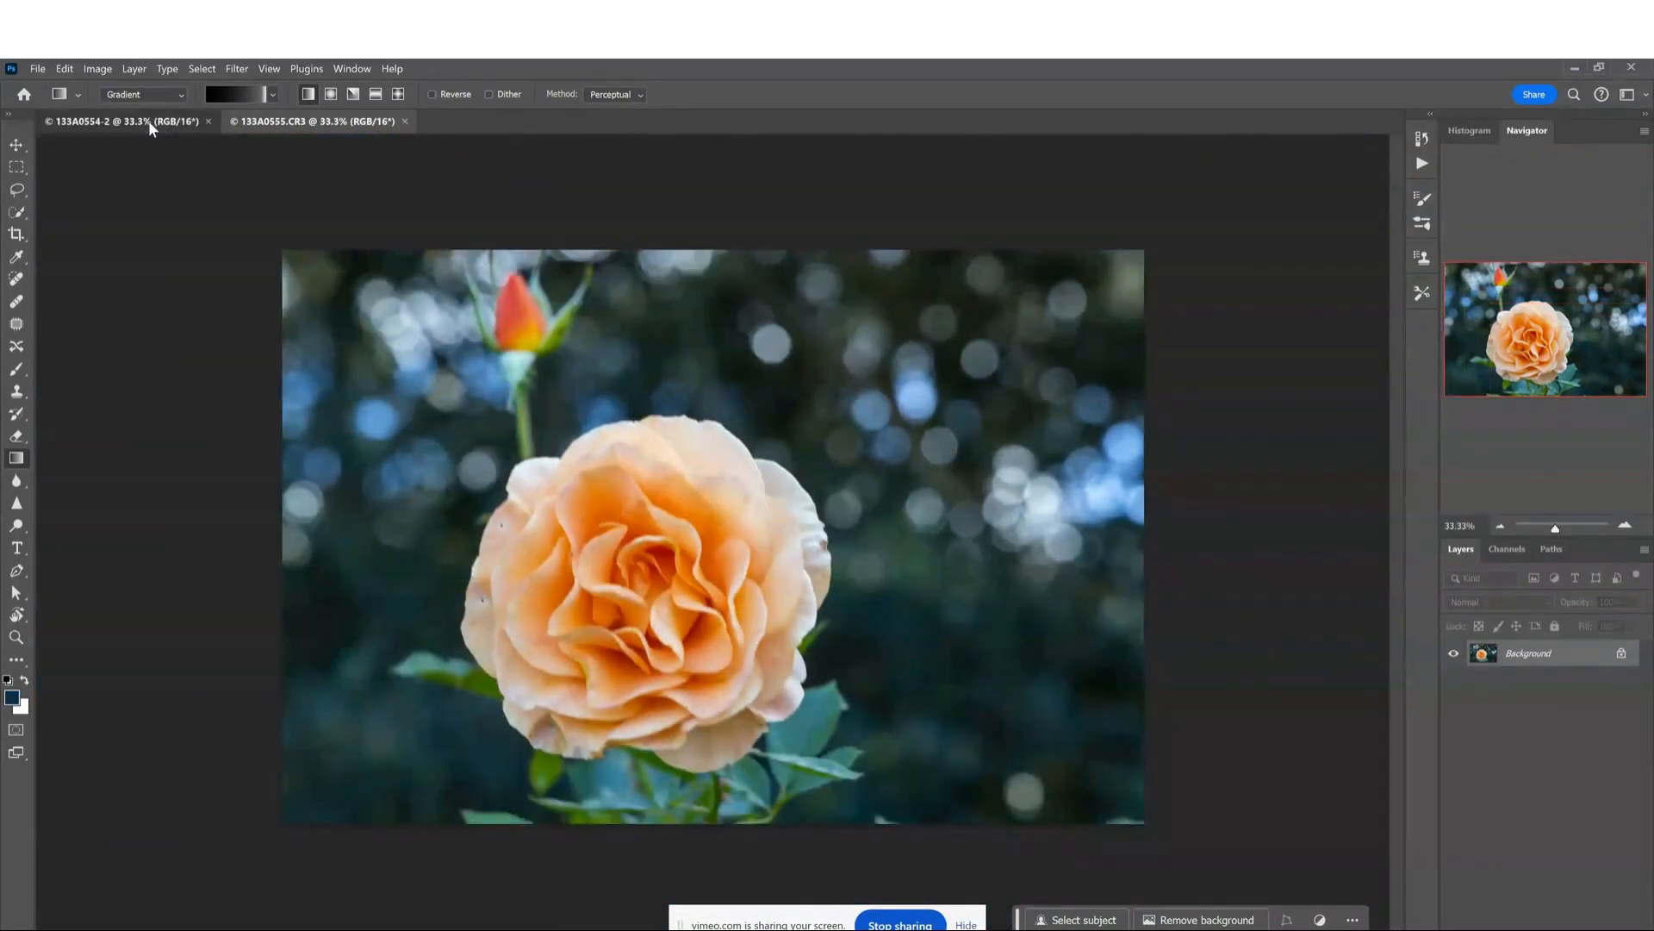
key(ctrl+plus)
key(ctrl+plus)
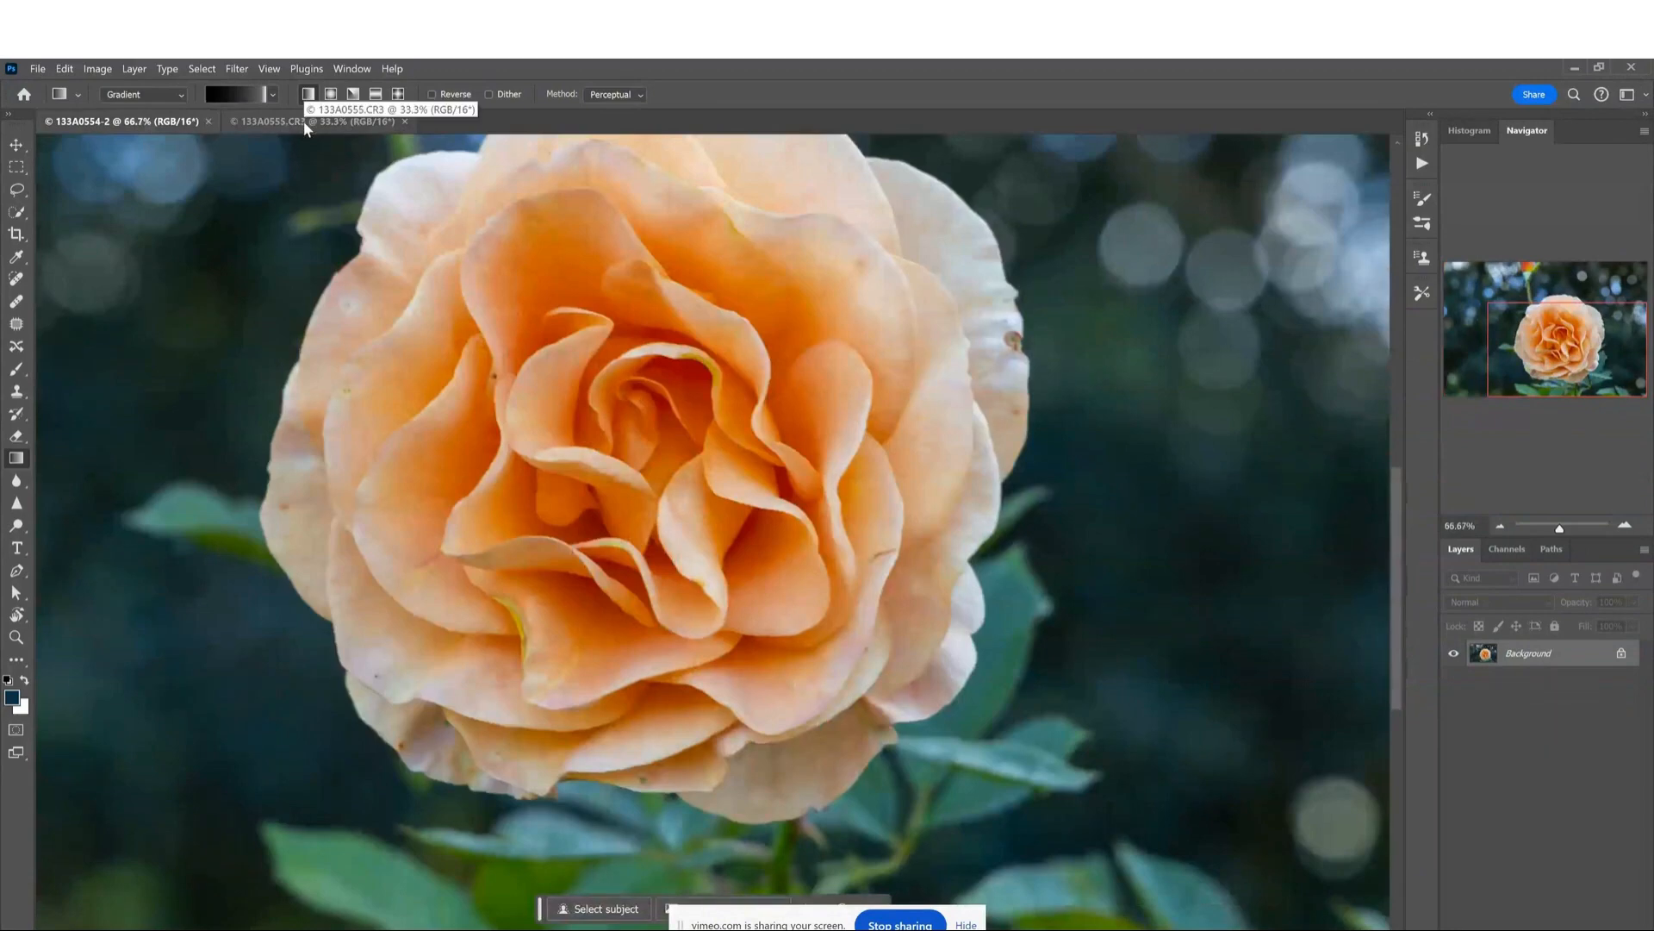
key(ctrl+minus)
key(ctrl+minus)
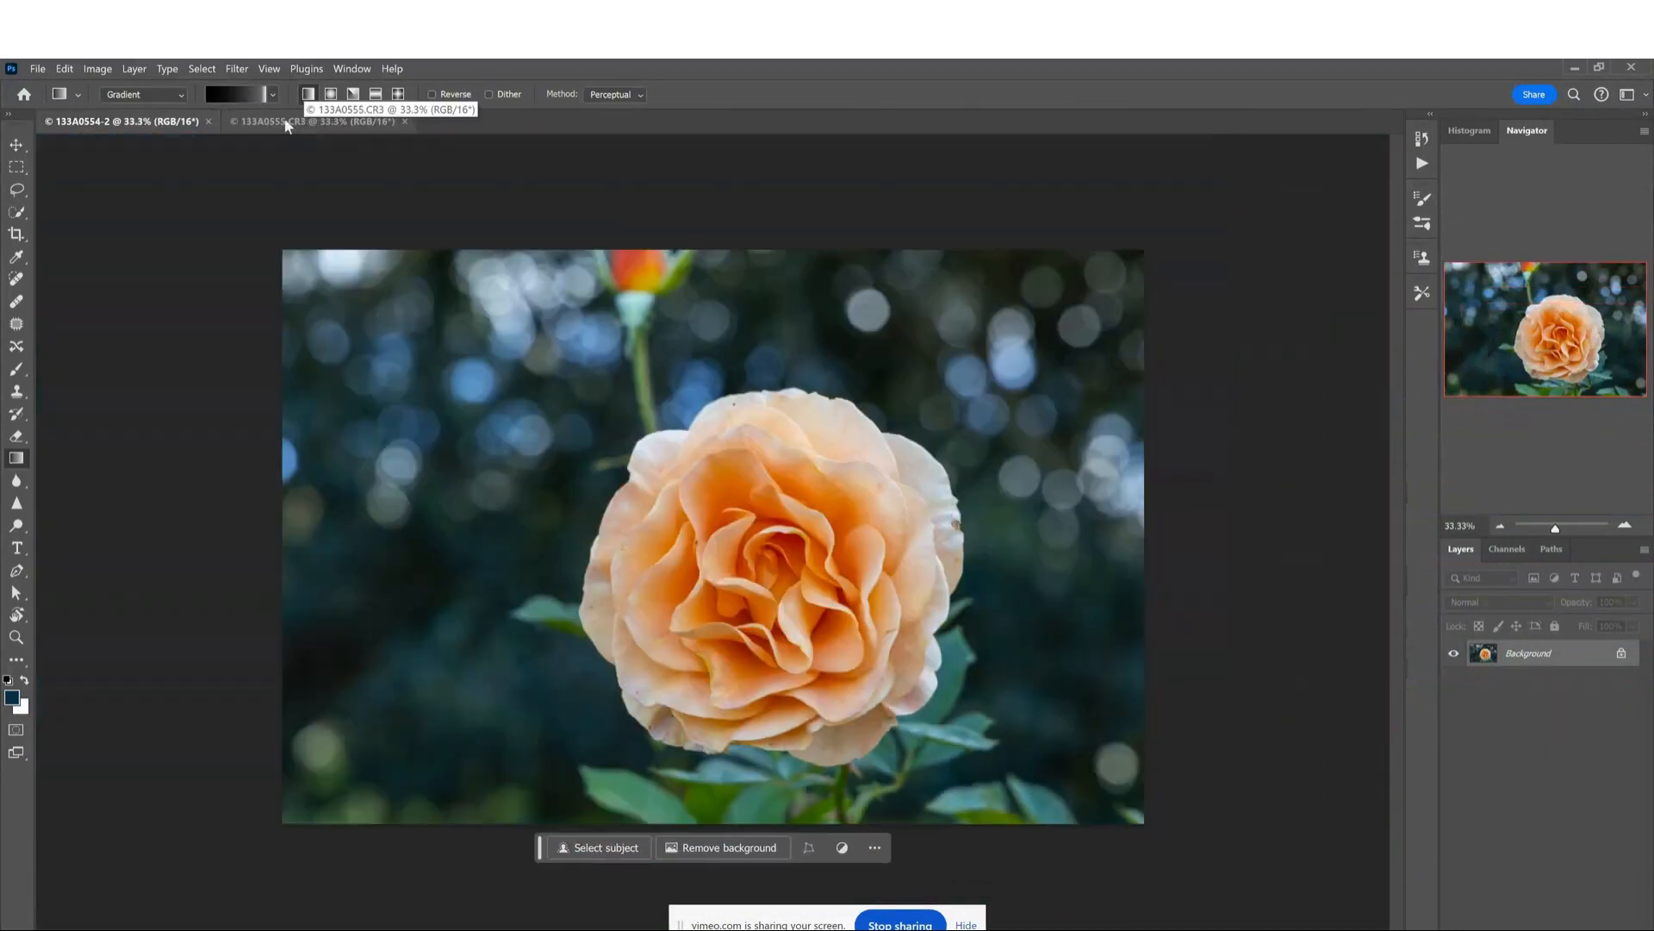
Copy the Background layer of 133A0555.CR3 into the 133A0554-2 document, above its own rose image.
click(284, 120)
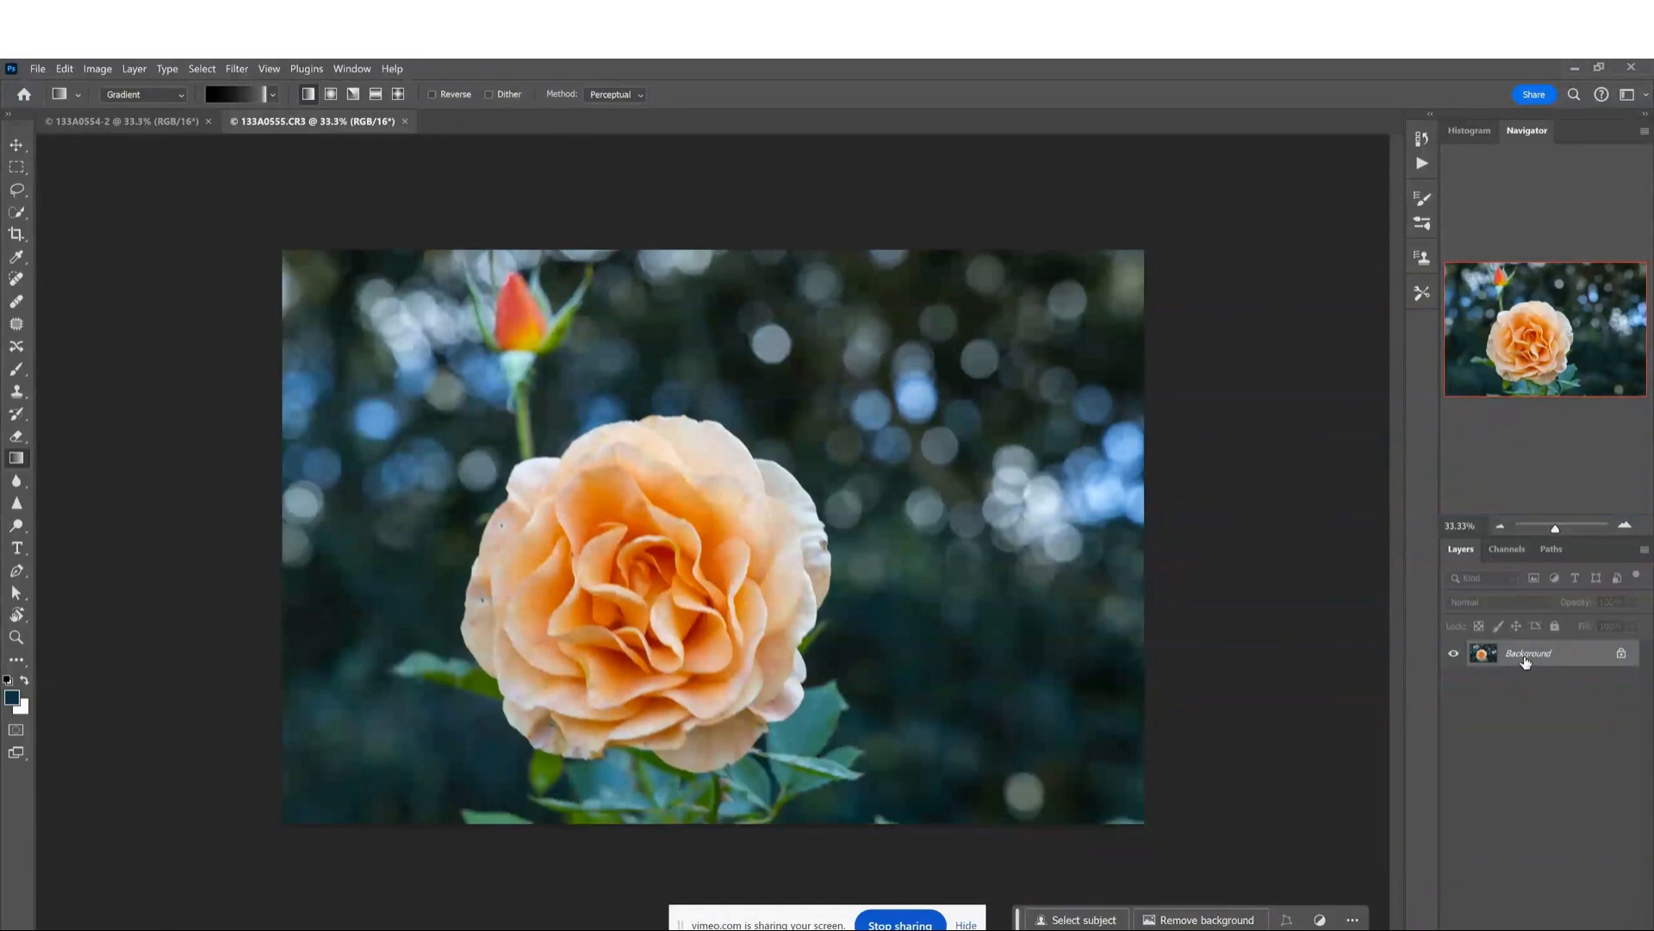
drag(1525, 661, 494, 482)
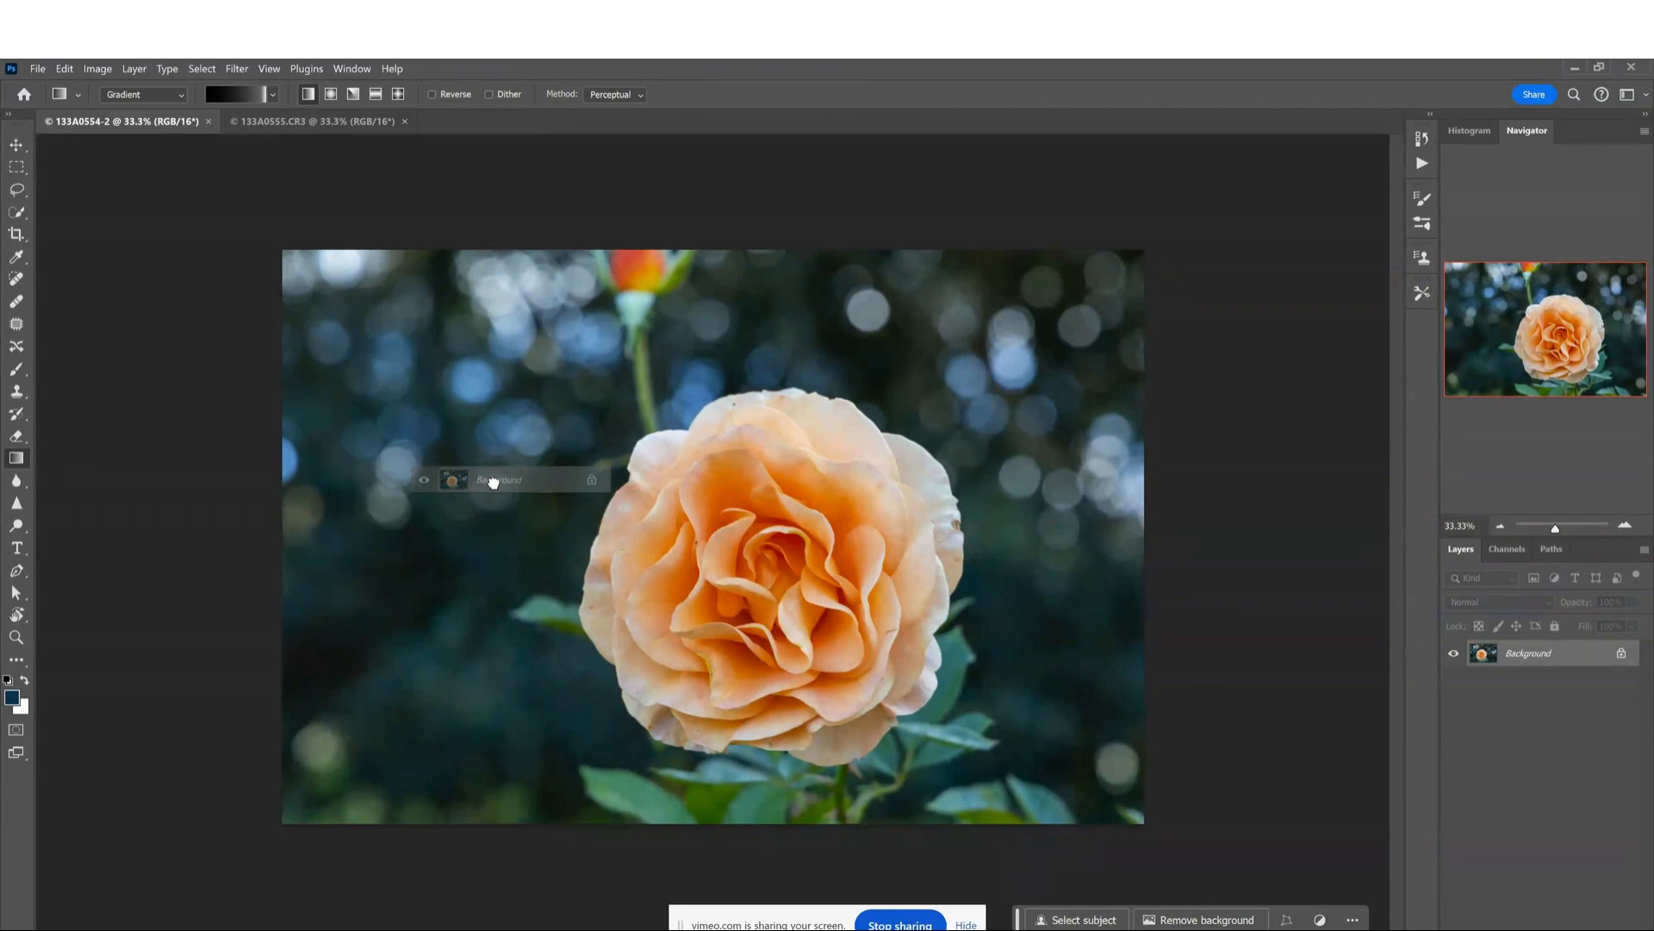
drag(494, 482, 495, 480)
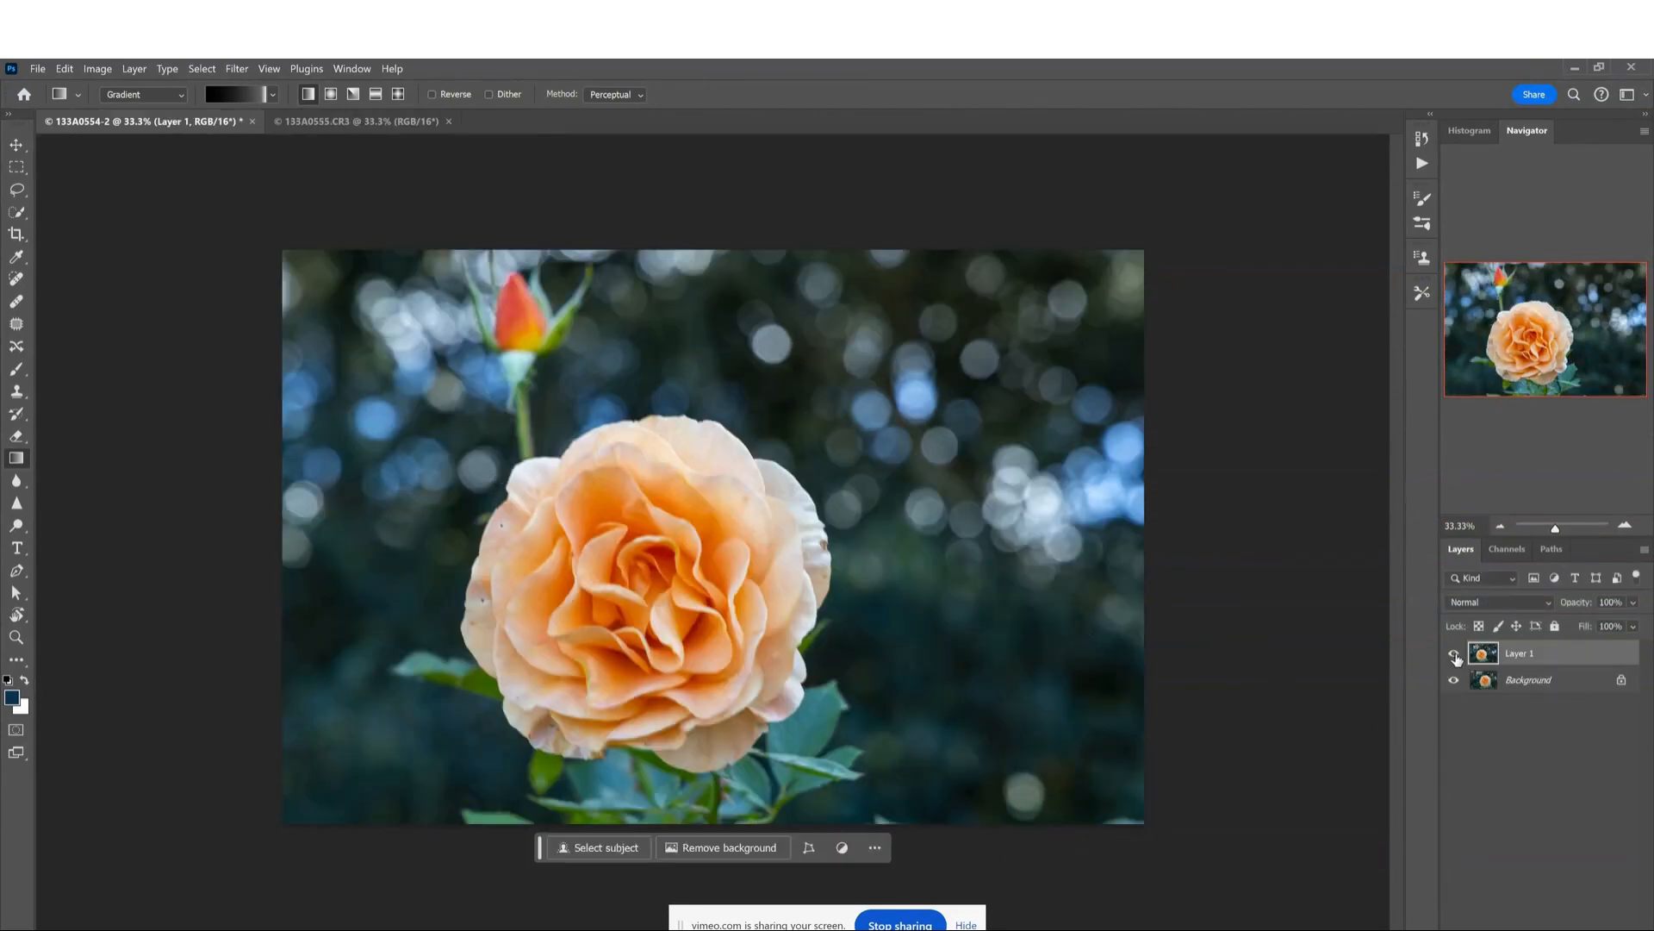
Compare the two rose images by toggling the visibility of Layer 1 several times, leaving it shown.
click(1453, 654)
click(1456, 657)
click(1455, 656)
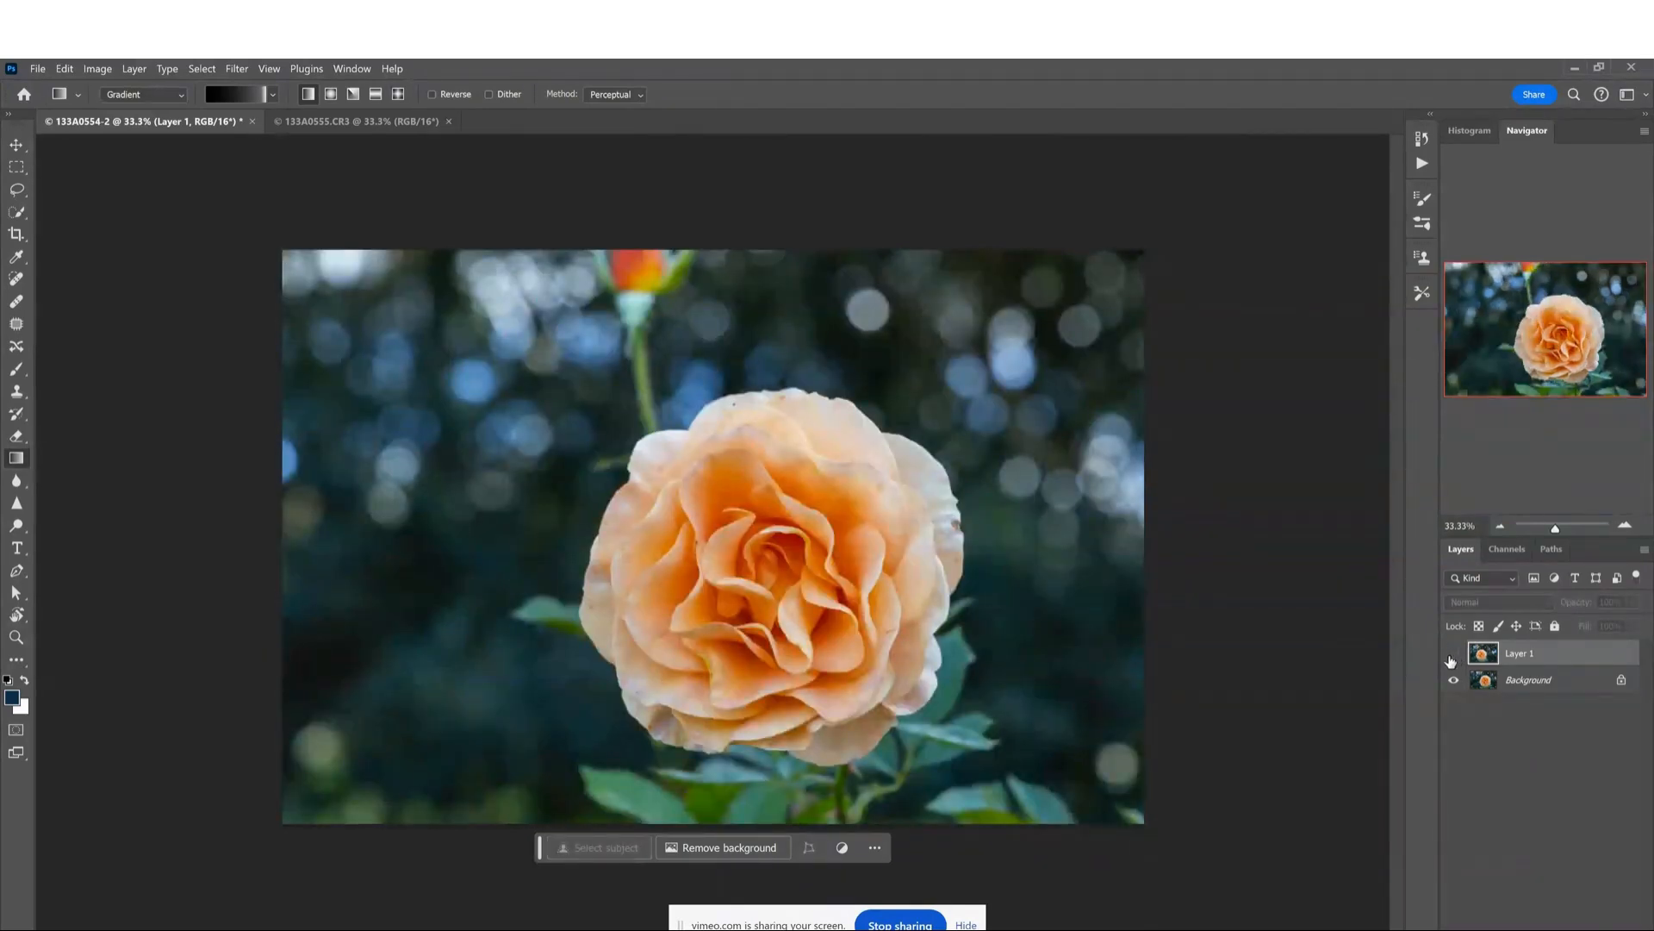
click(1453, 656)
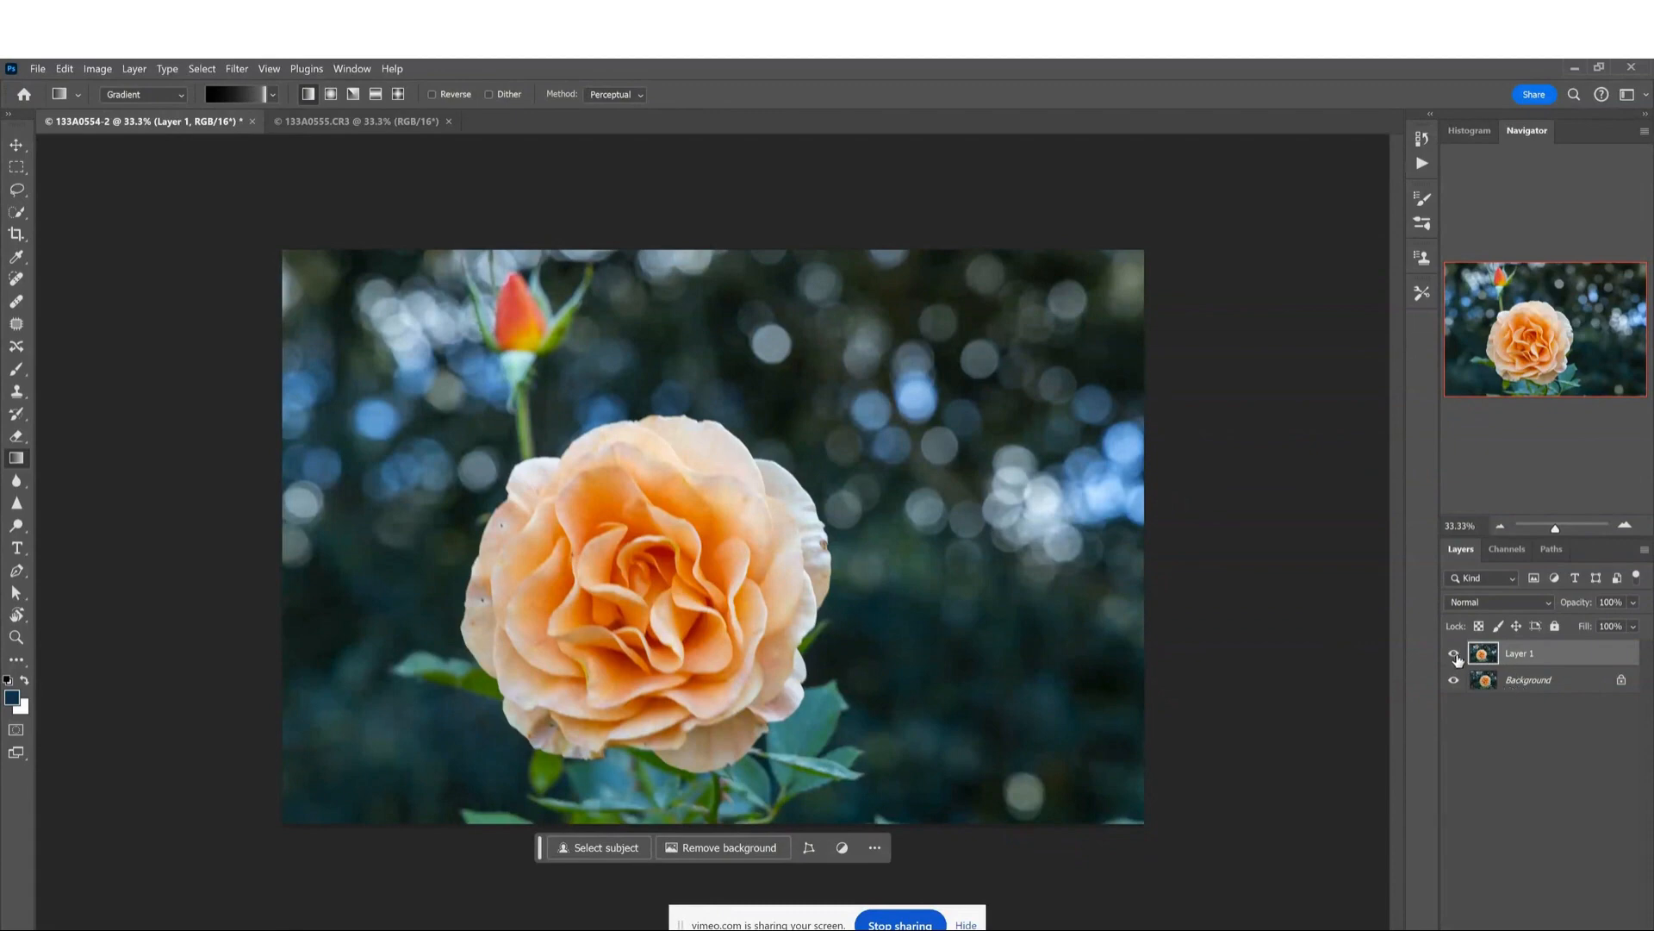
click(1454, 653)
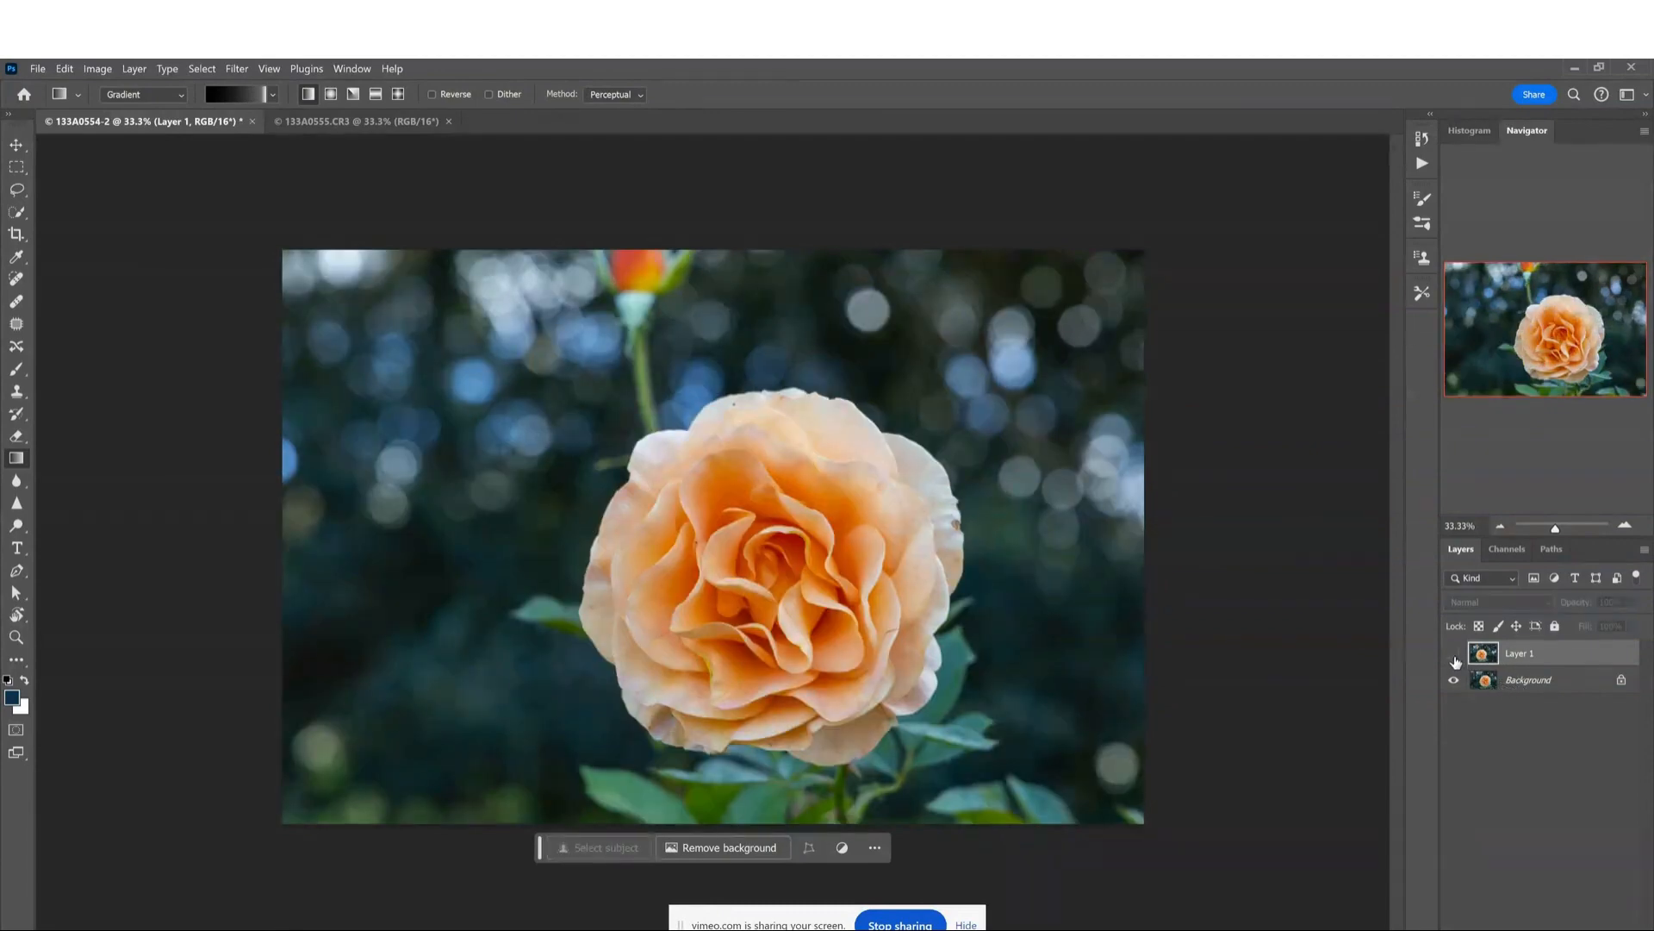
click(1453, 653)
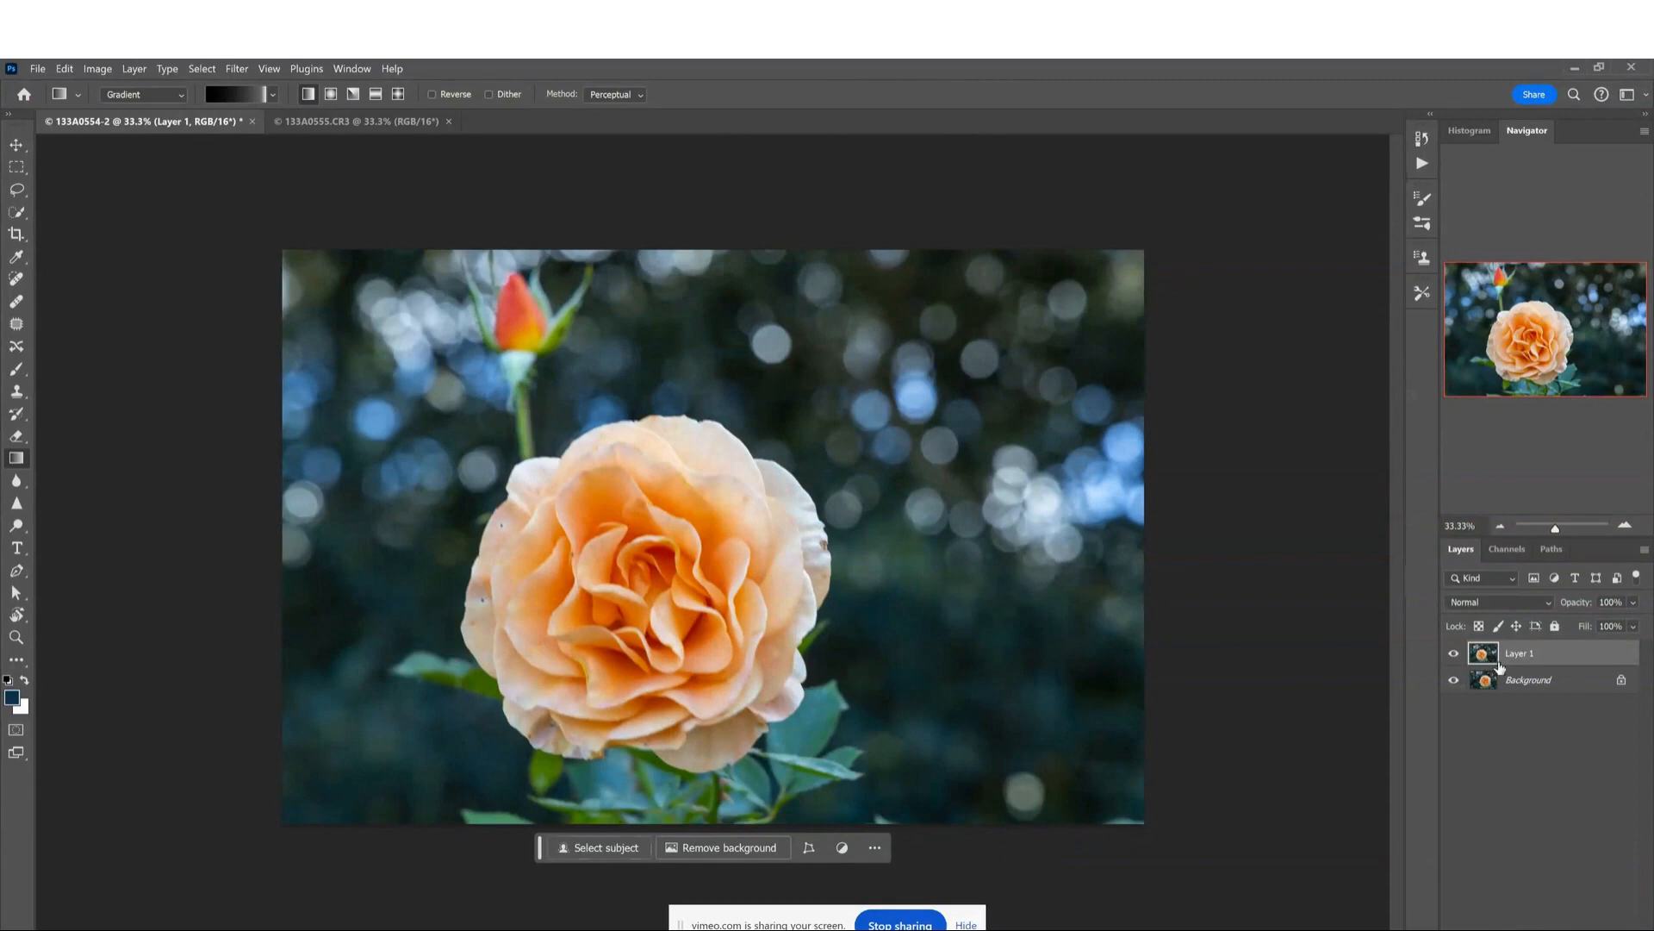
Lower Layer 1 to 49% opacity and shift it slightly to the left so the two roses overlap less.
click(1633, 626)
drag(1638, 627, 1603, 631)
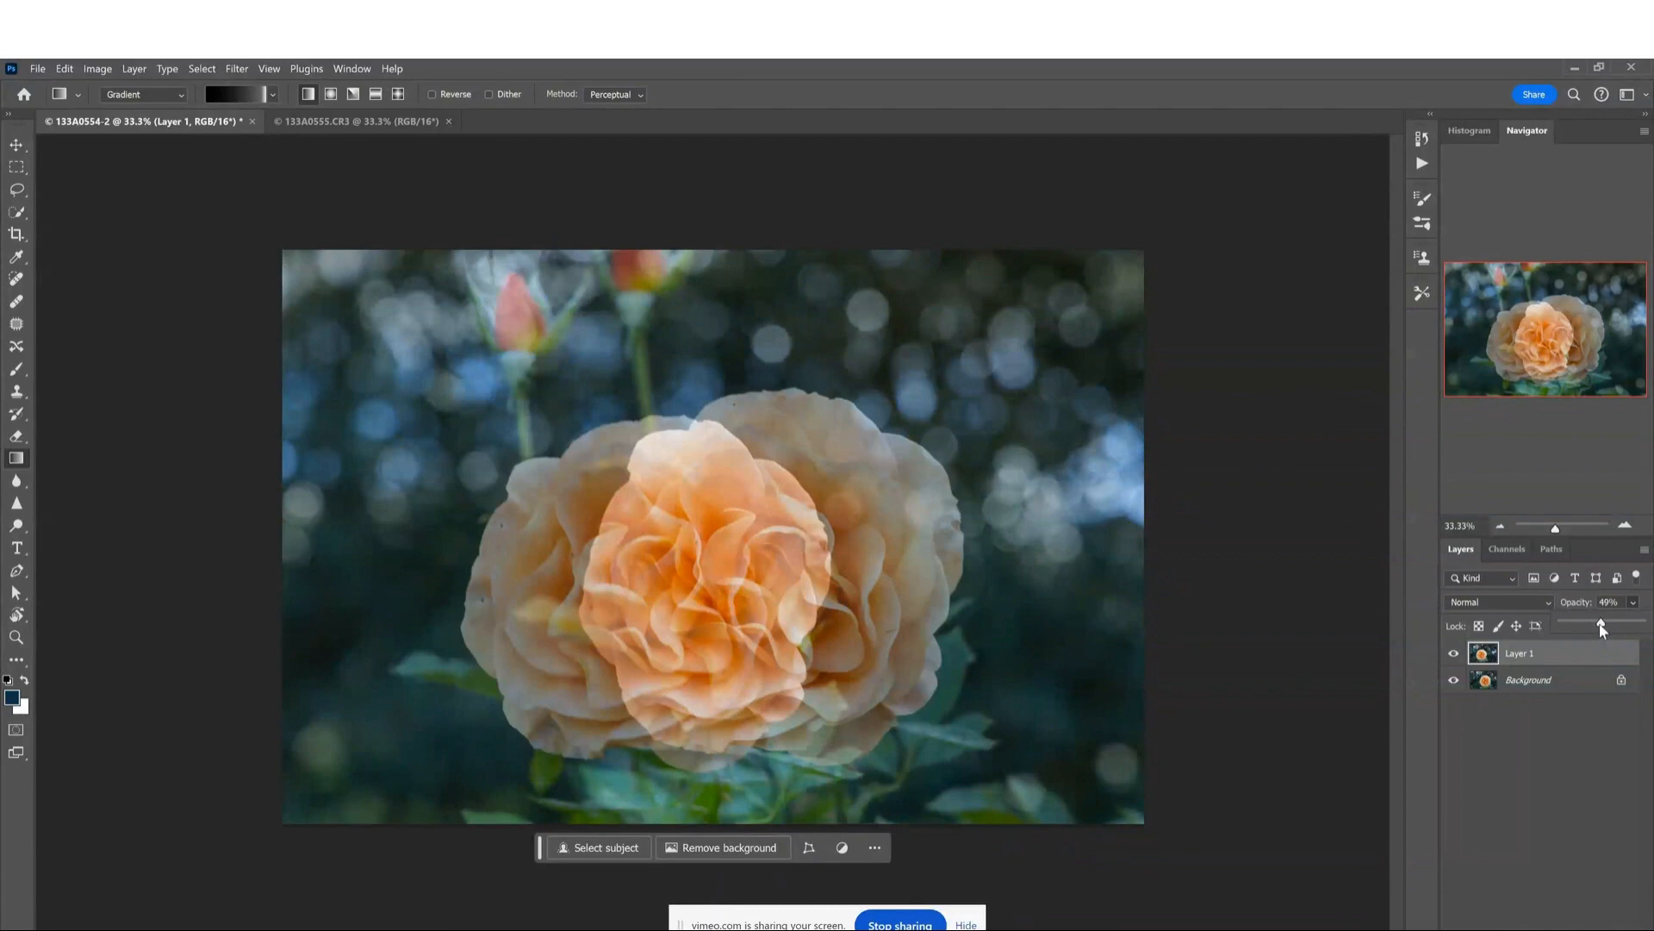
key(v)
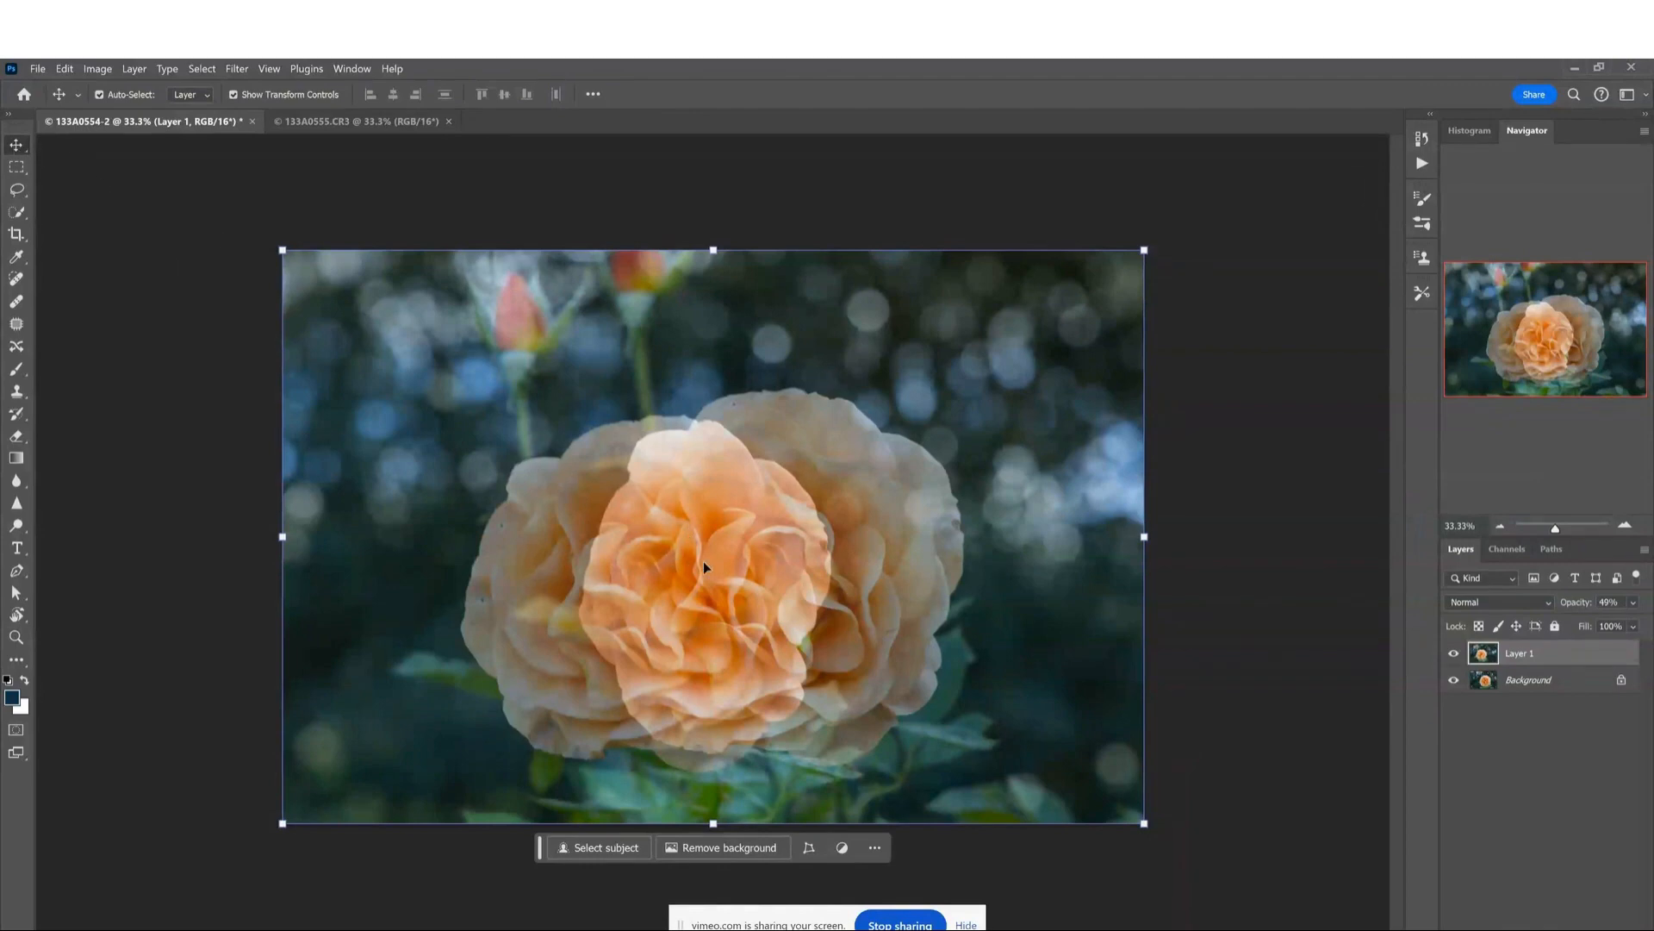
mouse_move(703, 567)
mouse_down()
mouse_move(759, 567)
mouse_move(674, 561)
mouse_up()
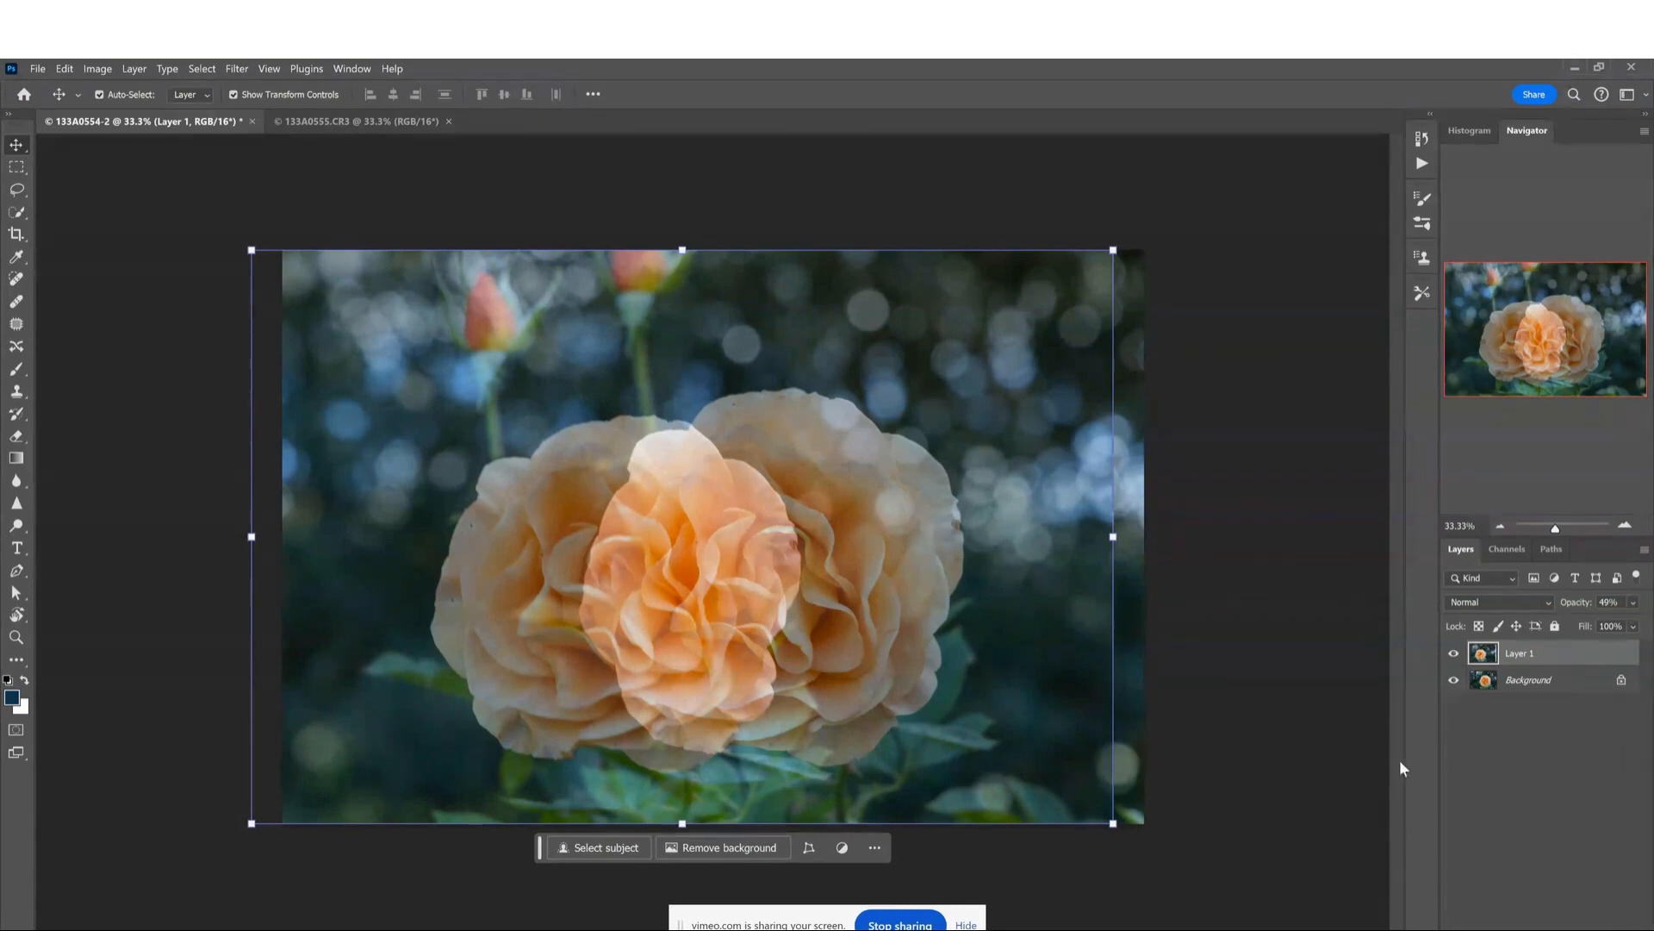
Set Layer 1 to 100% opacity and change its blend mode to Lighten.
click(1322, 778)
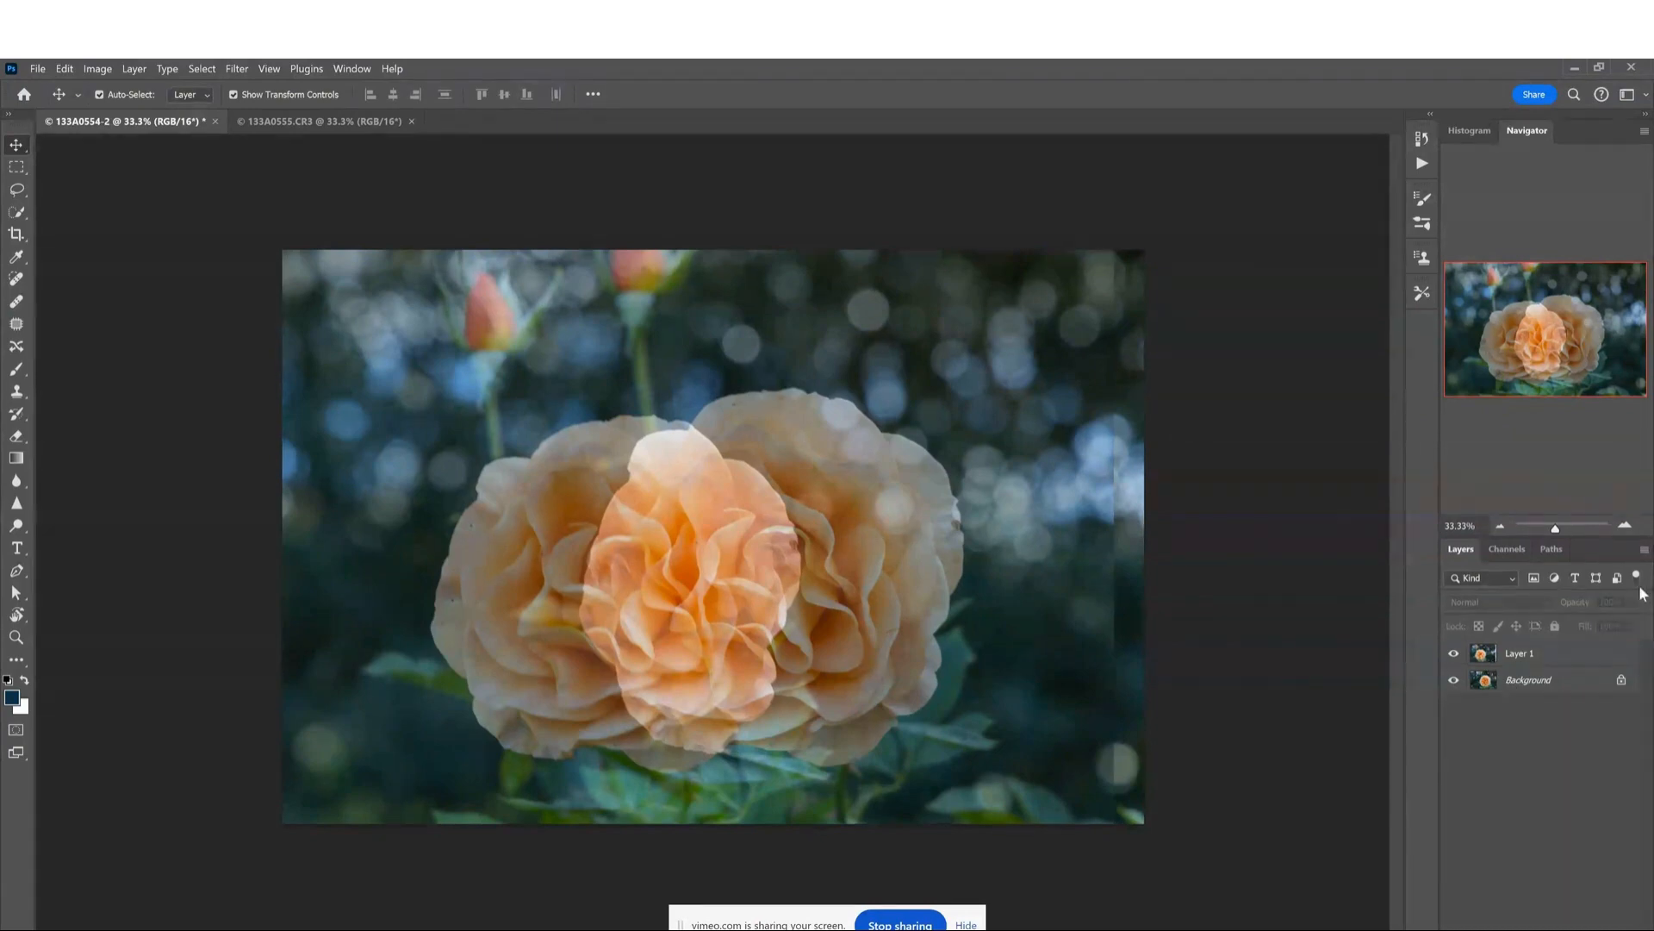
click(1526, 653)
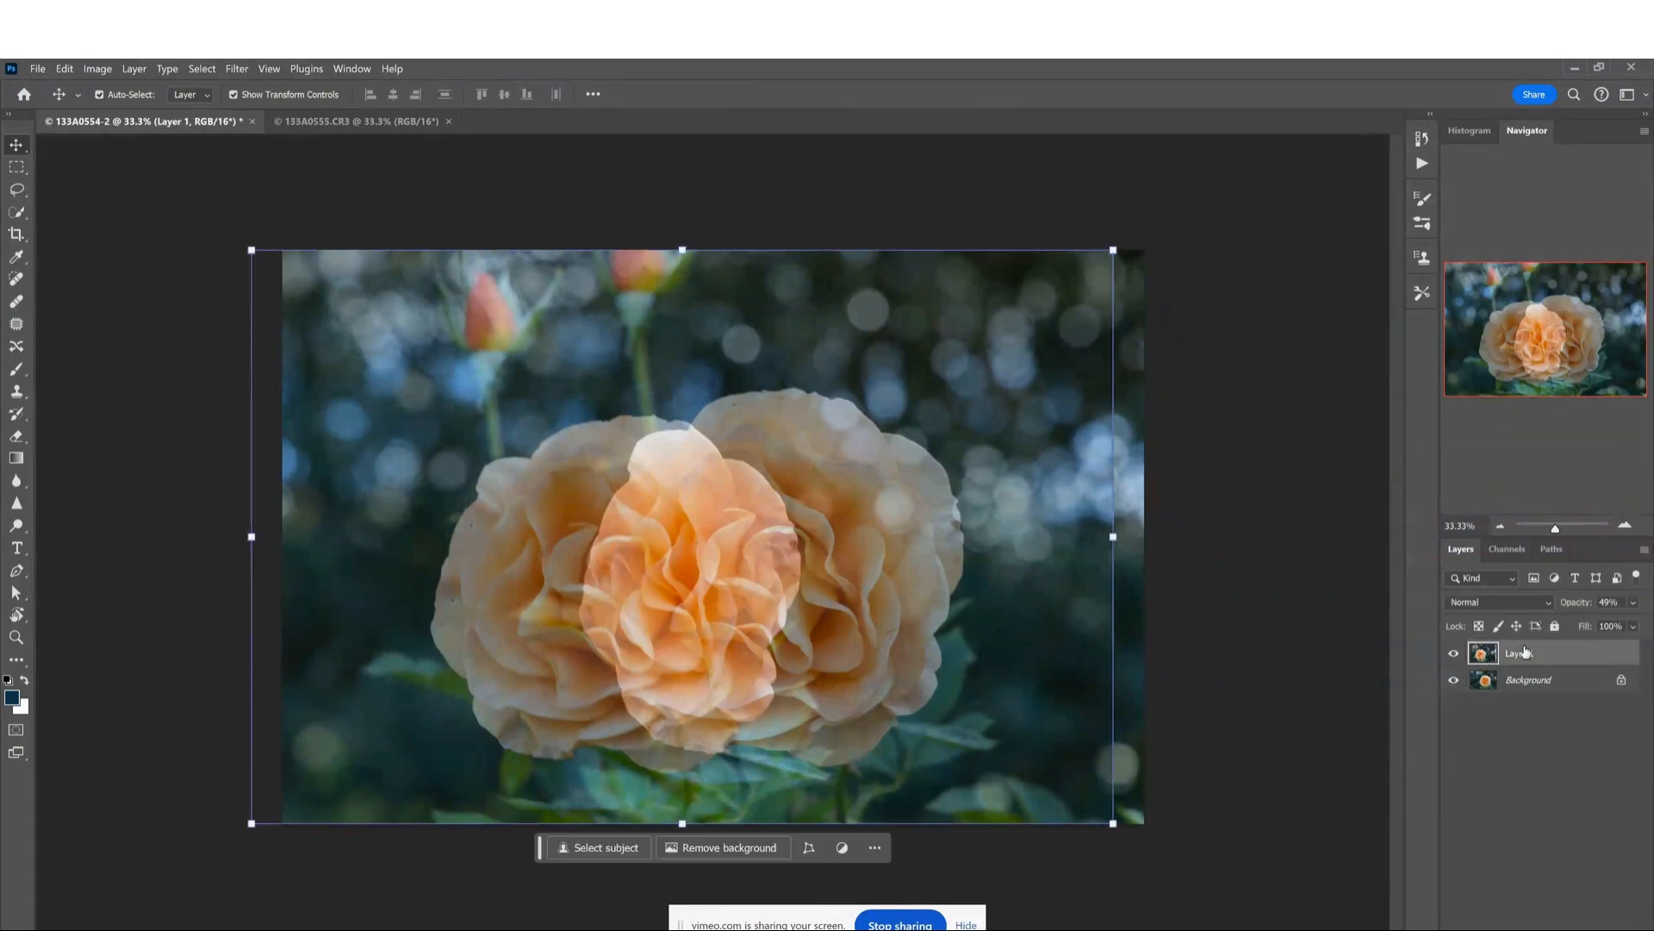
click(1633, 603)
drag(1601, 624, 1641, 623)
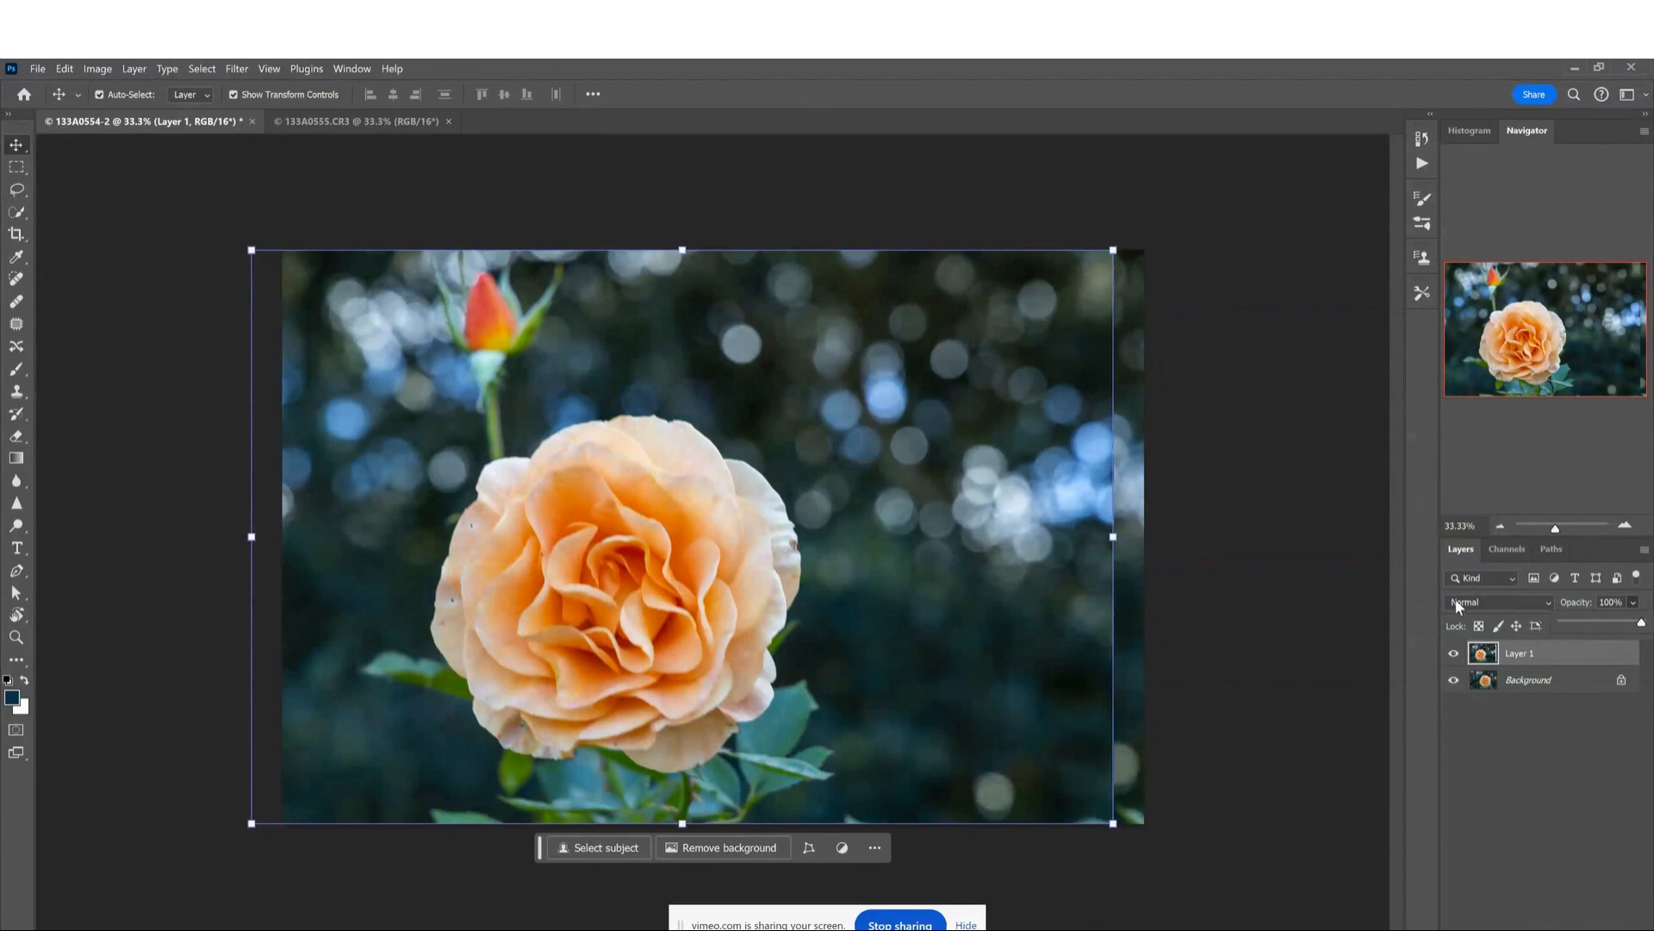
click(1546, 604)
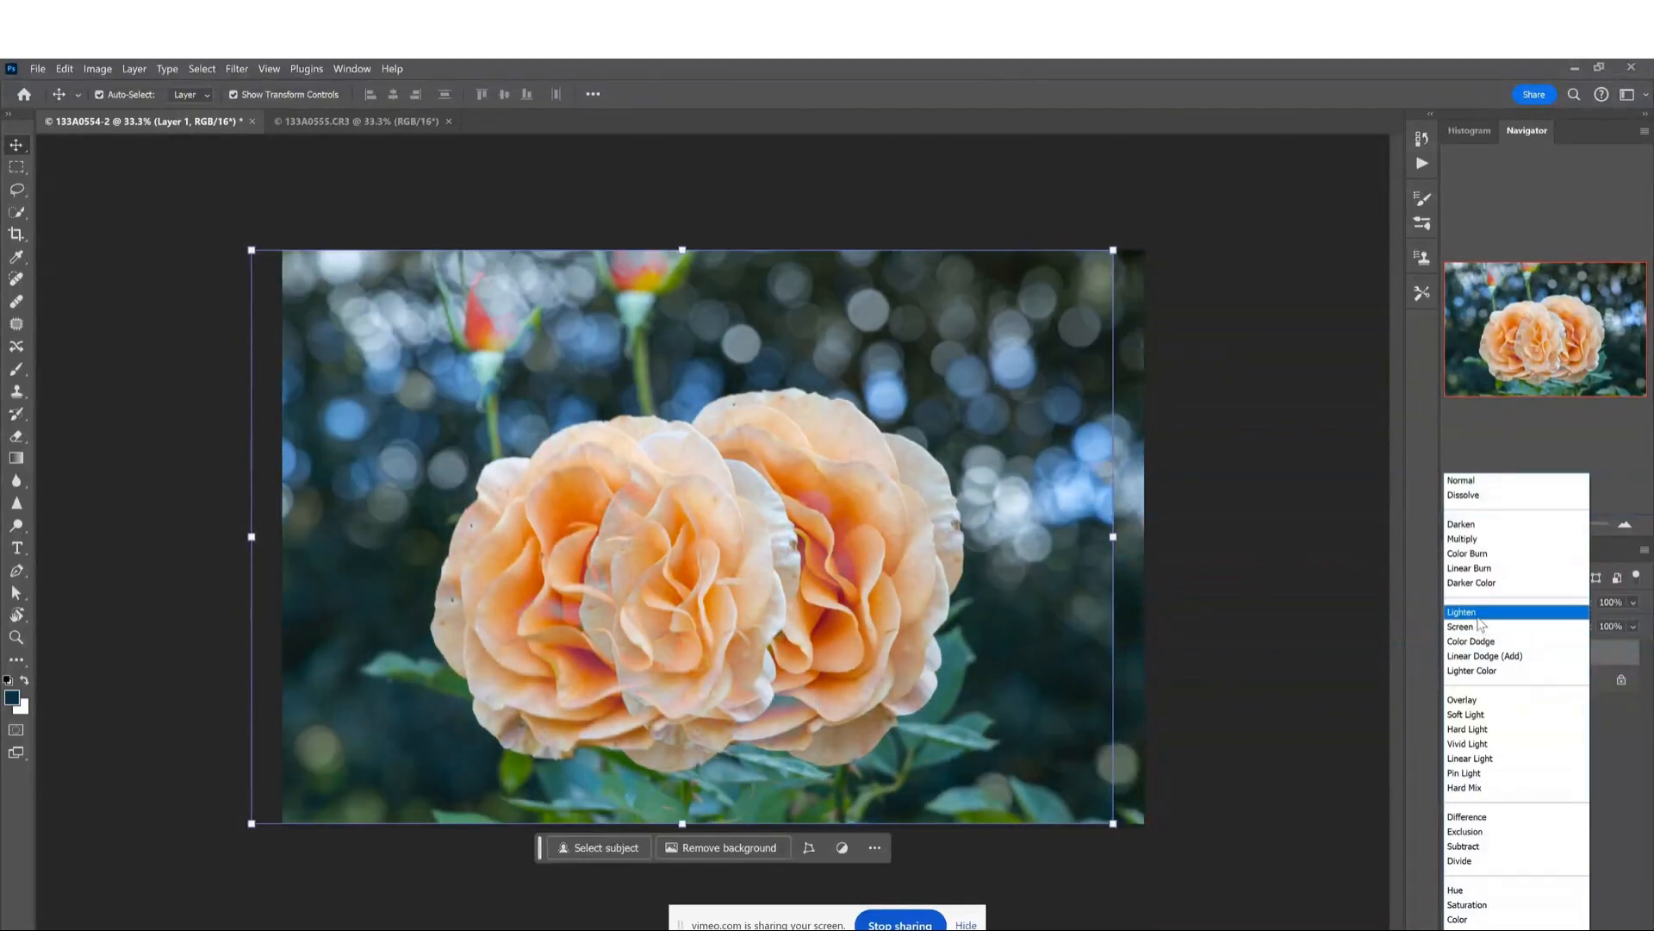
click(1477, 617)
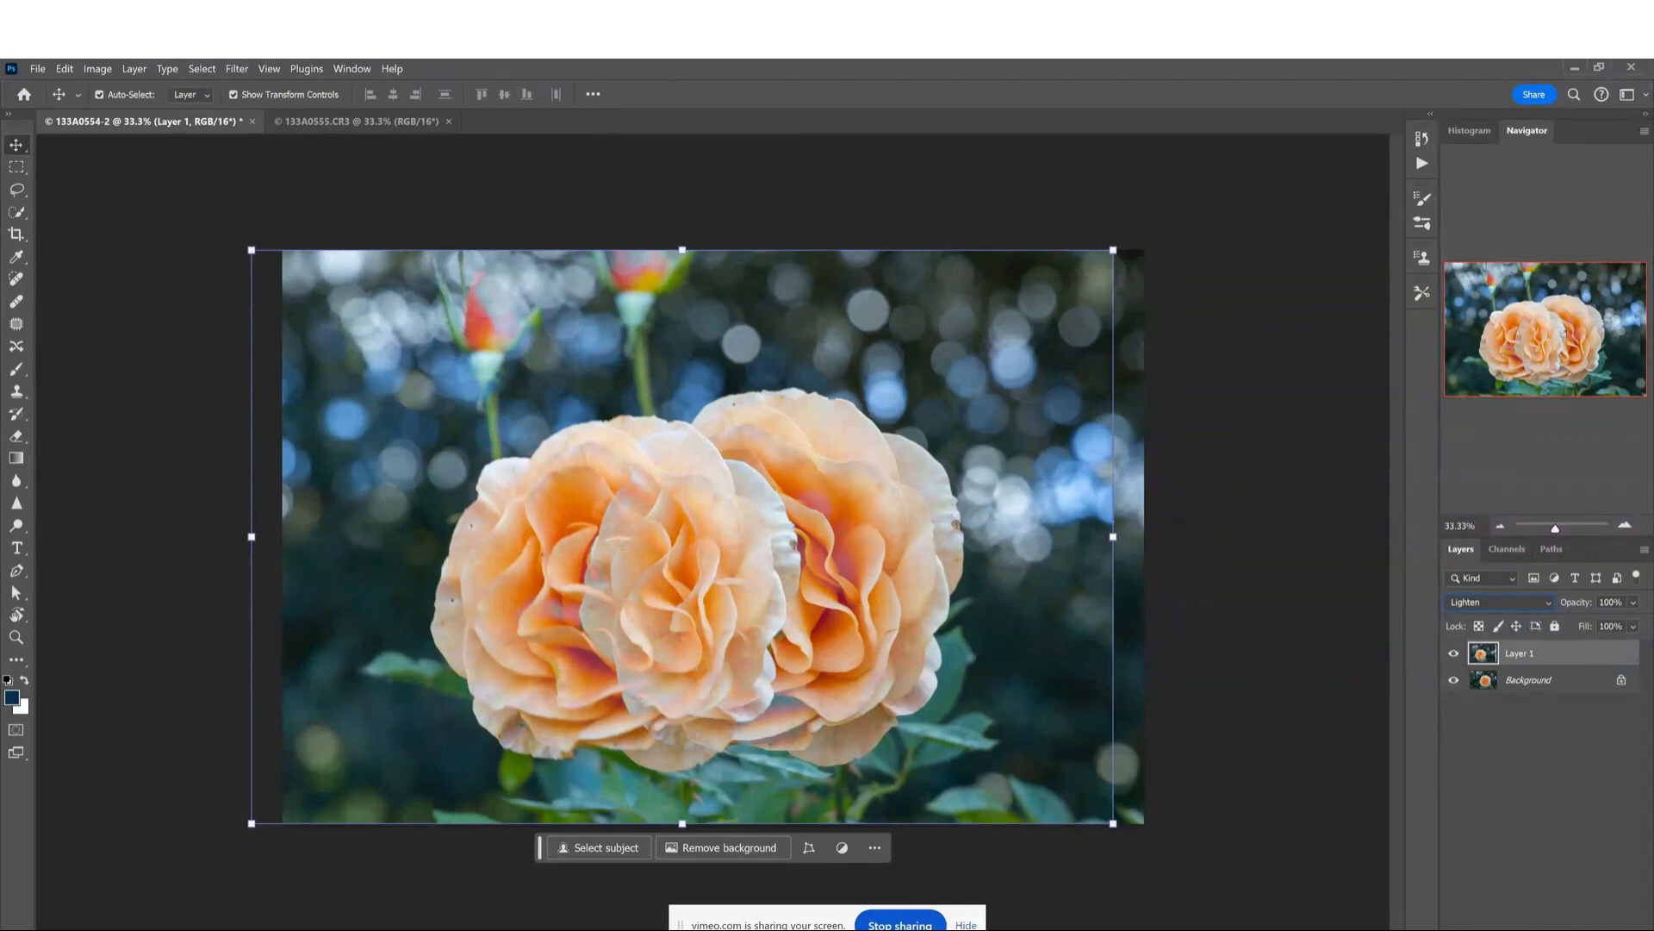
Add a Levels adjustment above the rose layers with input levels of 8, 0.94 and 233.
click(1564, 920)
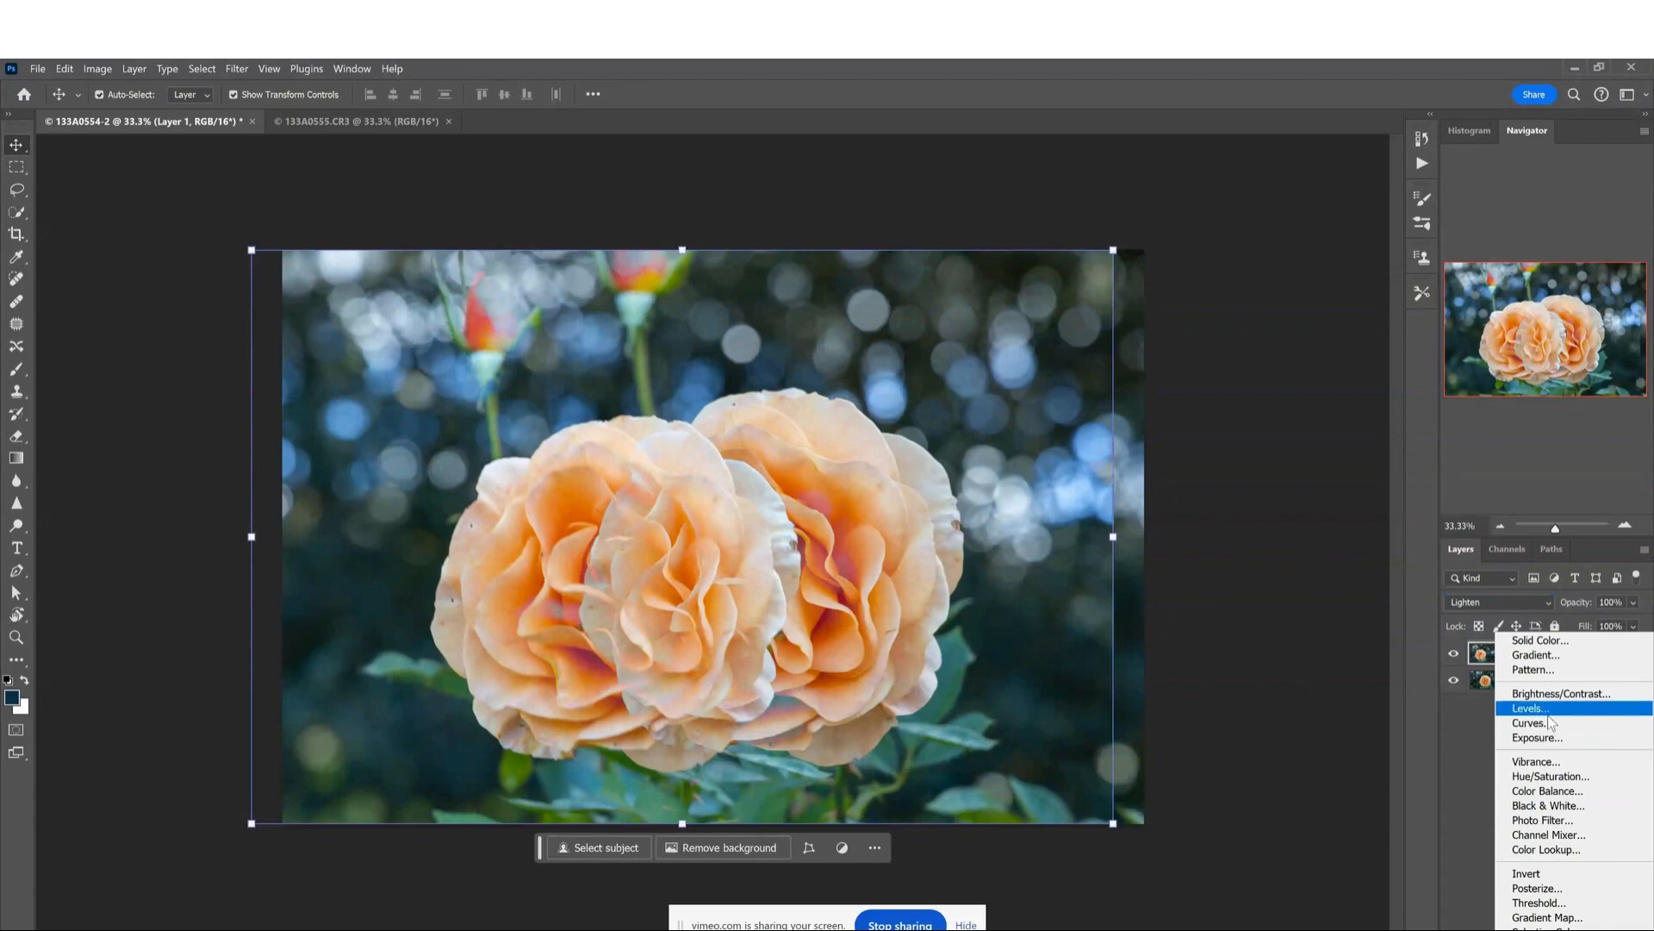
click(1539, 708)
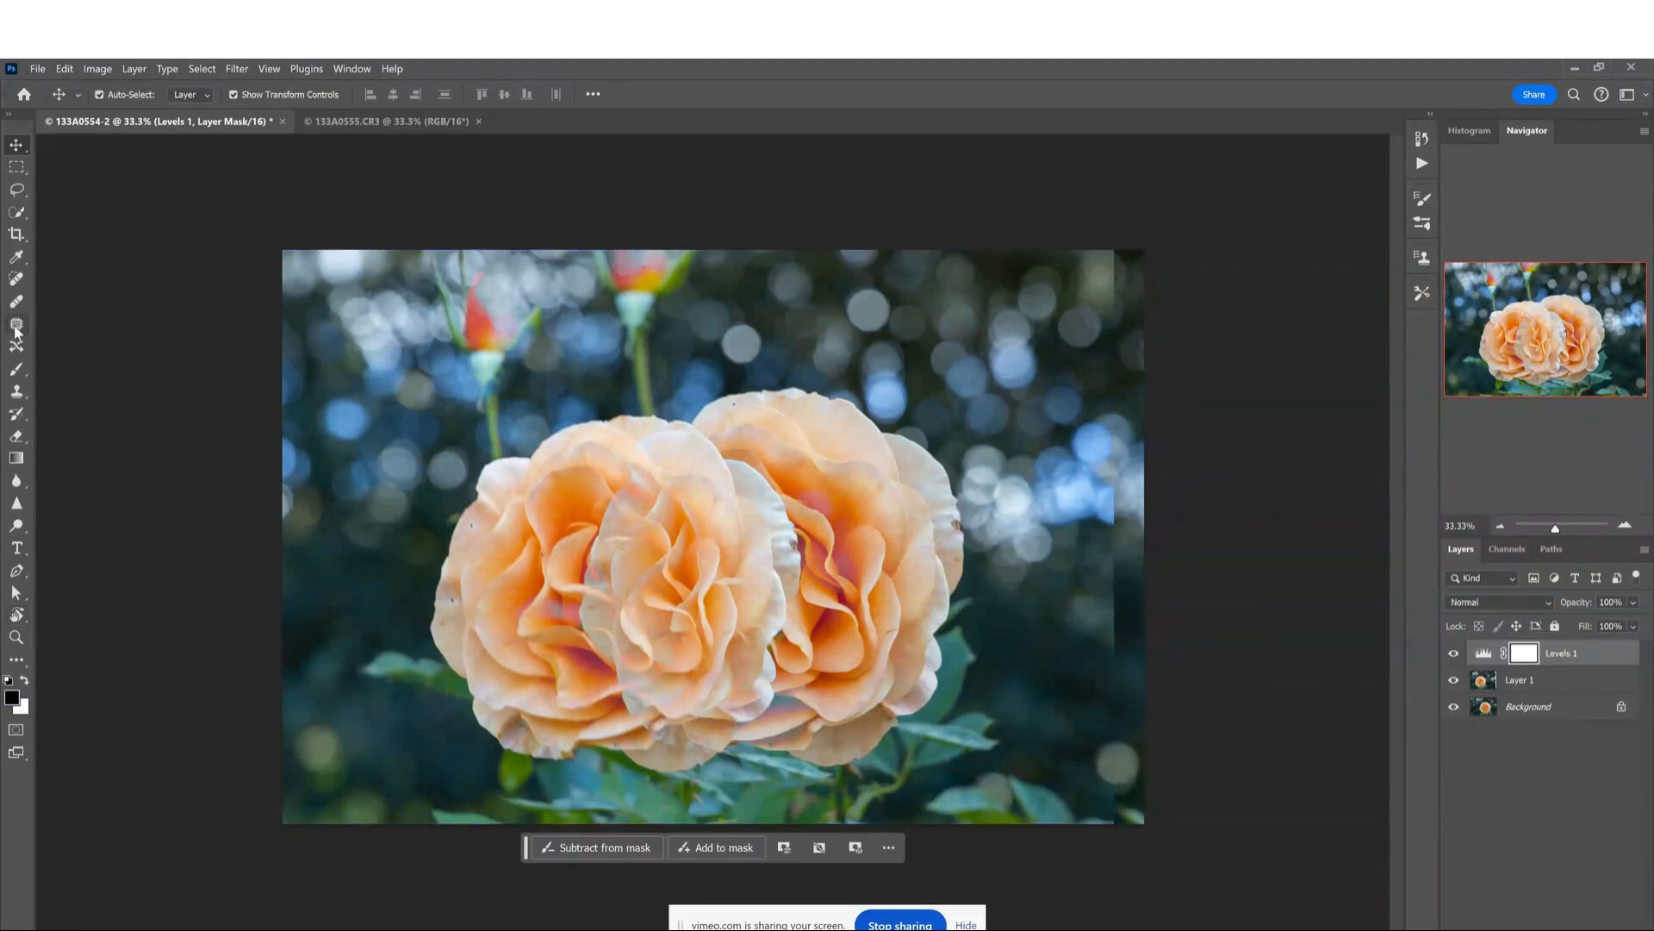
drag(0, 321, 344, 412)
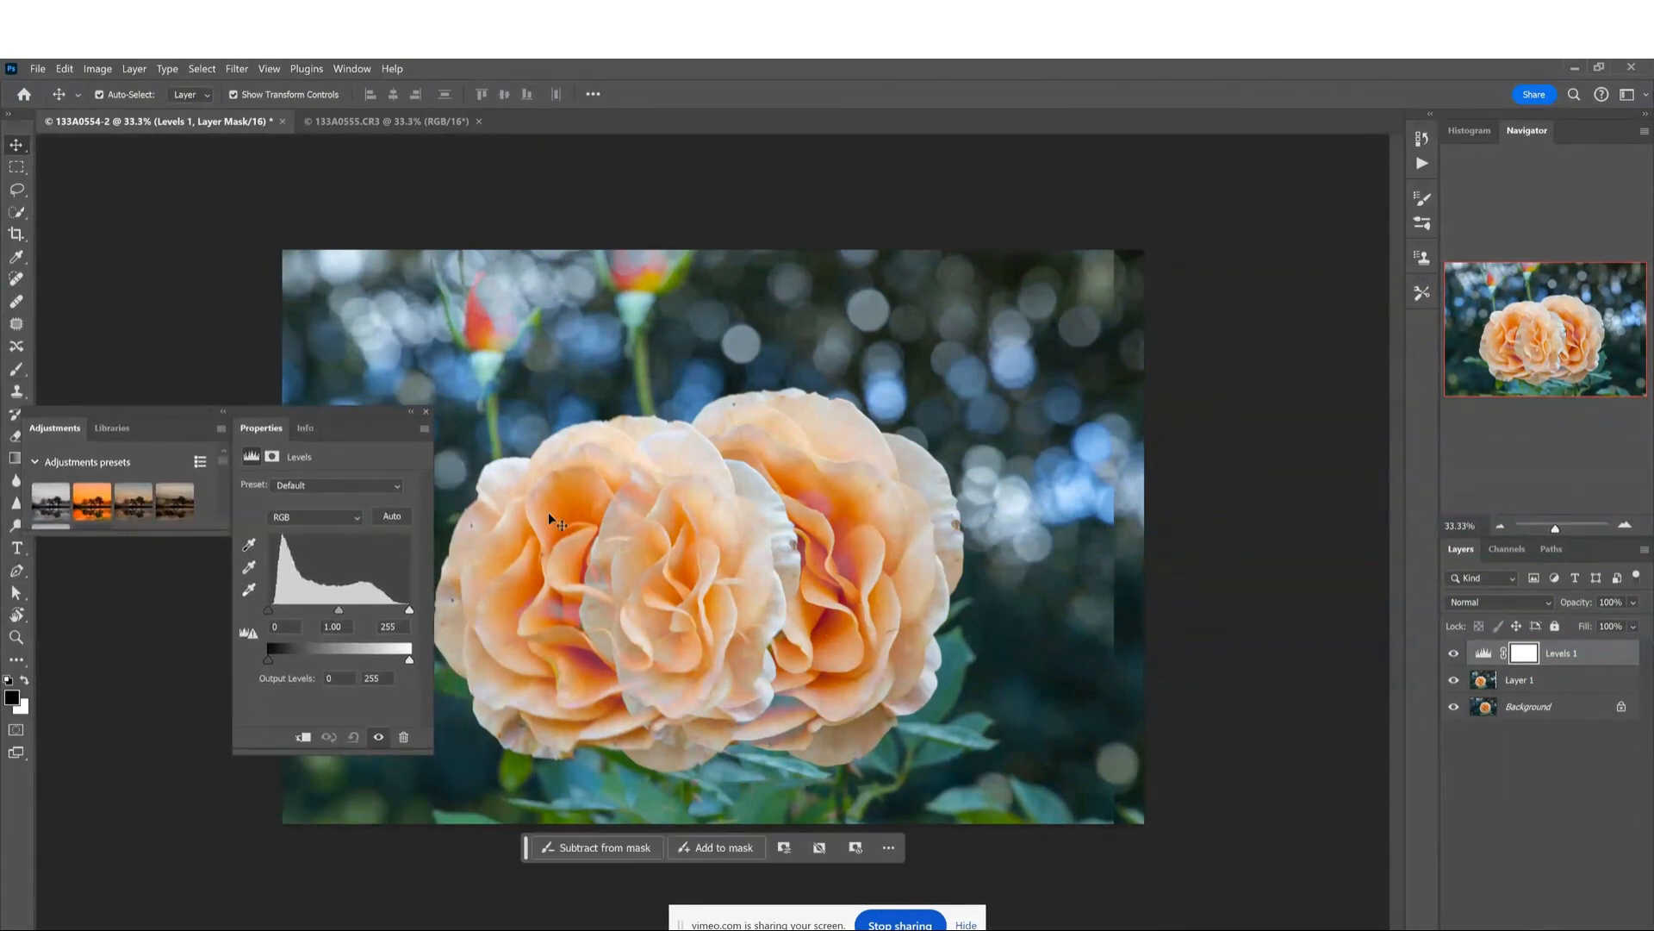
drag(413, 613, 400, 616)
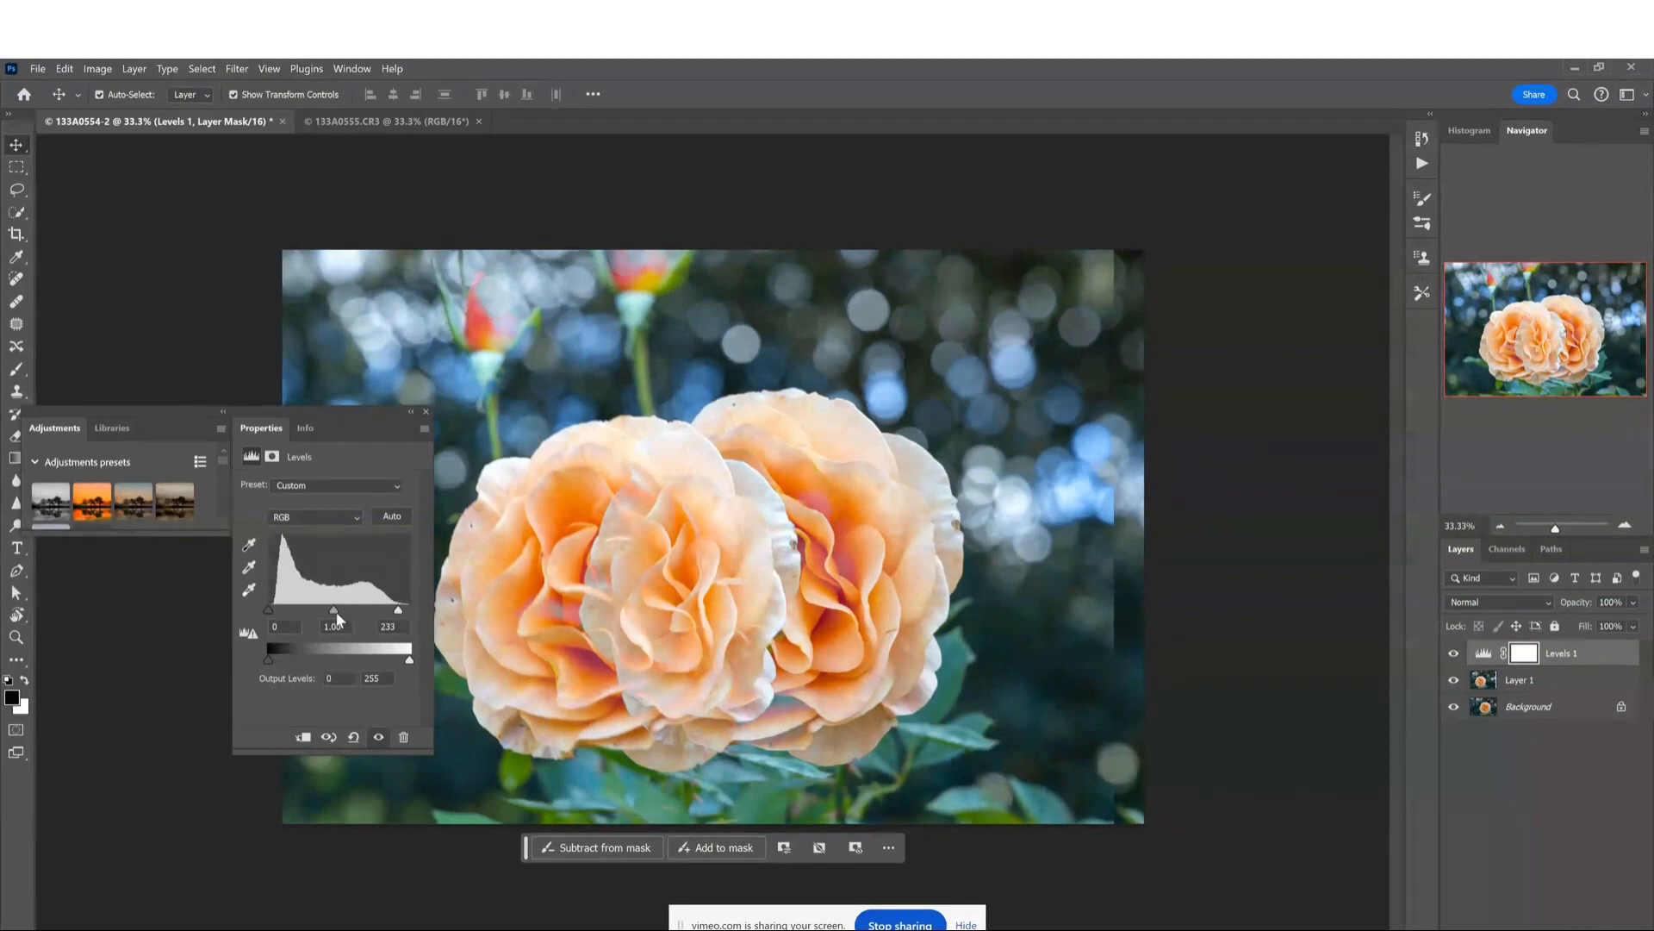
mouse_move(334, 611)
mouse_down()
mouse_move(273, 612)
mouse_move(338, 611)
mouse_up()
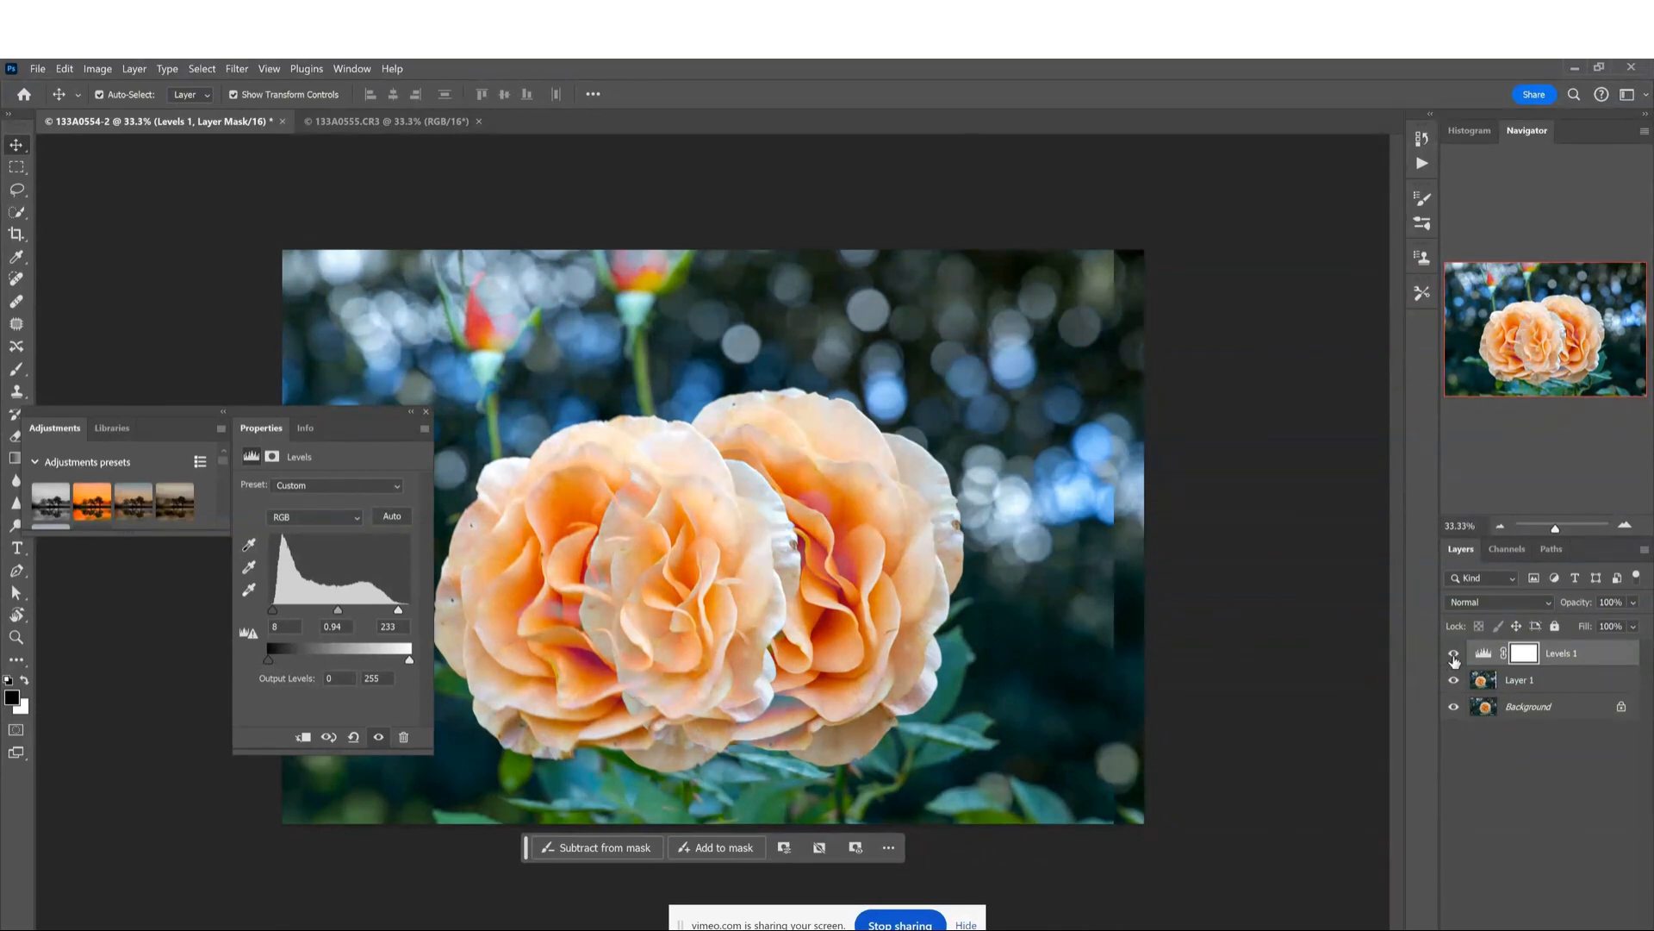
Compare the double exposure with and without the Levels adjustment by toggling its visibility, leaving it on.
click(1454, 655)
click(1454, 655)
click(1454, 657)
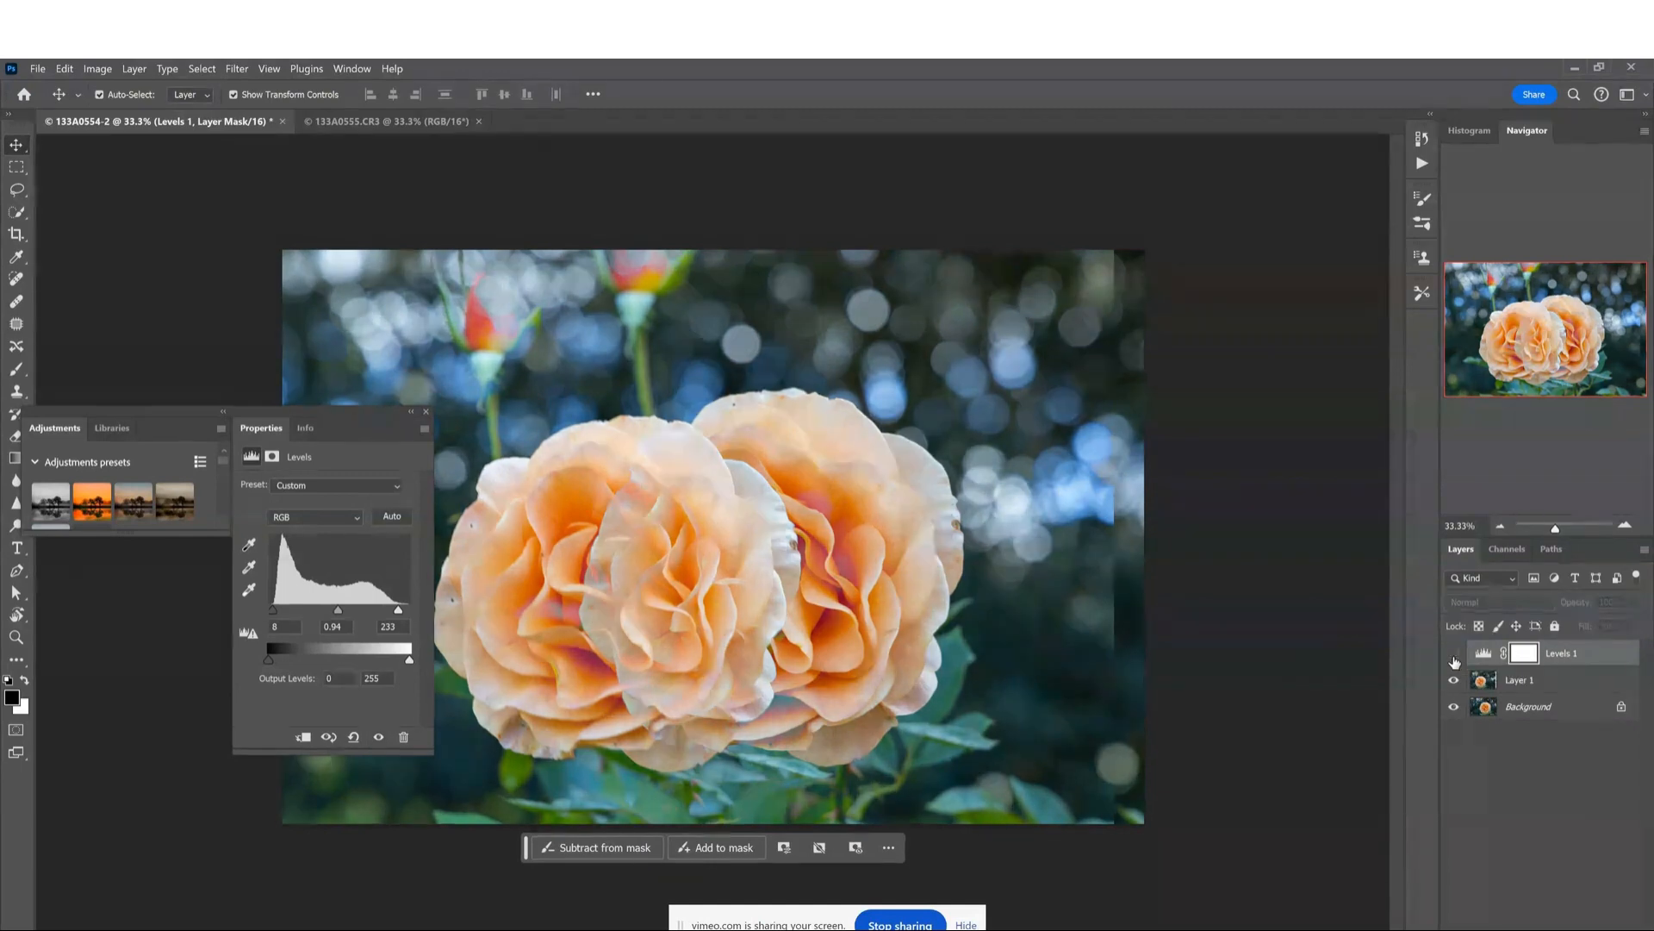
click(1453, 657)
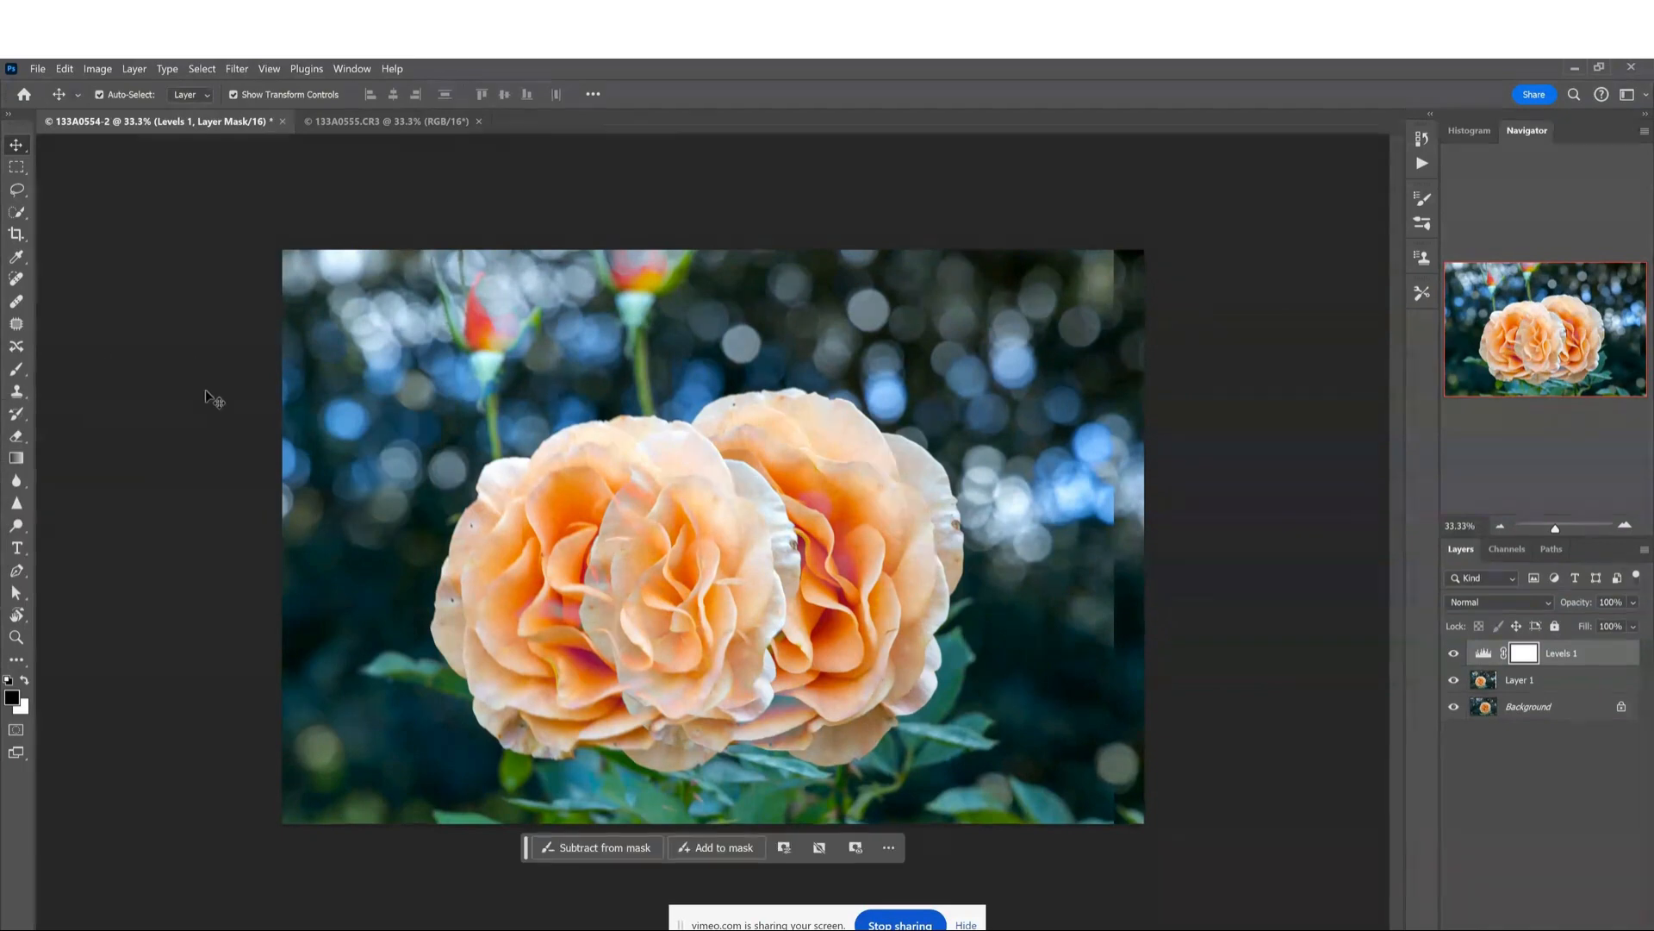
Crop both sides of the double exposure closer to the roses, cutting off the visible layer edge, and save the document.
click(17, 234)
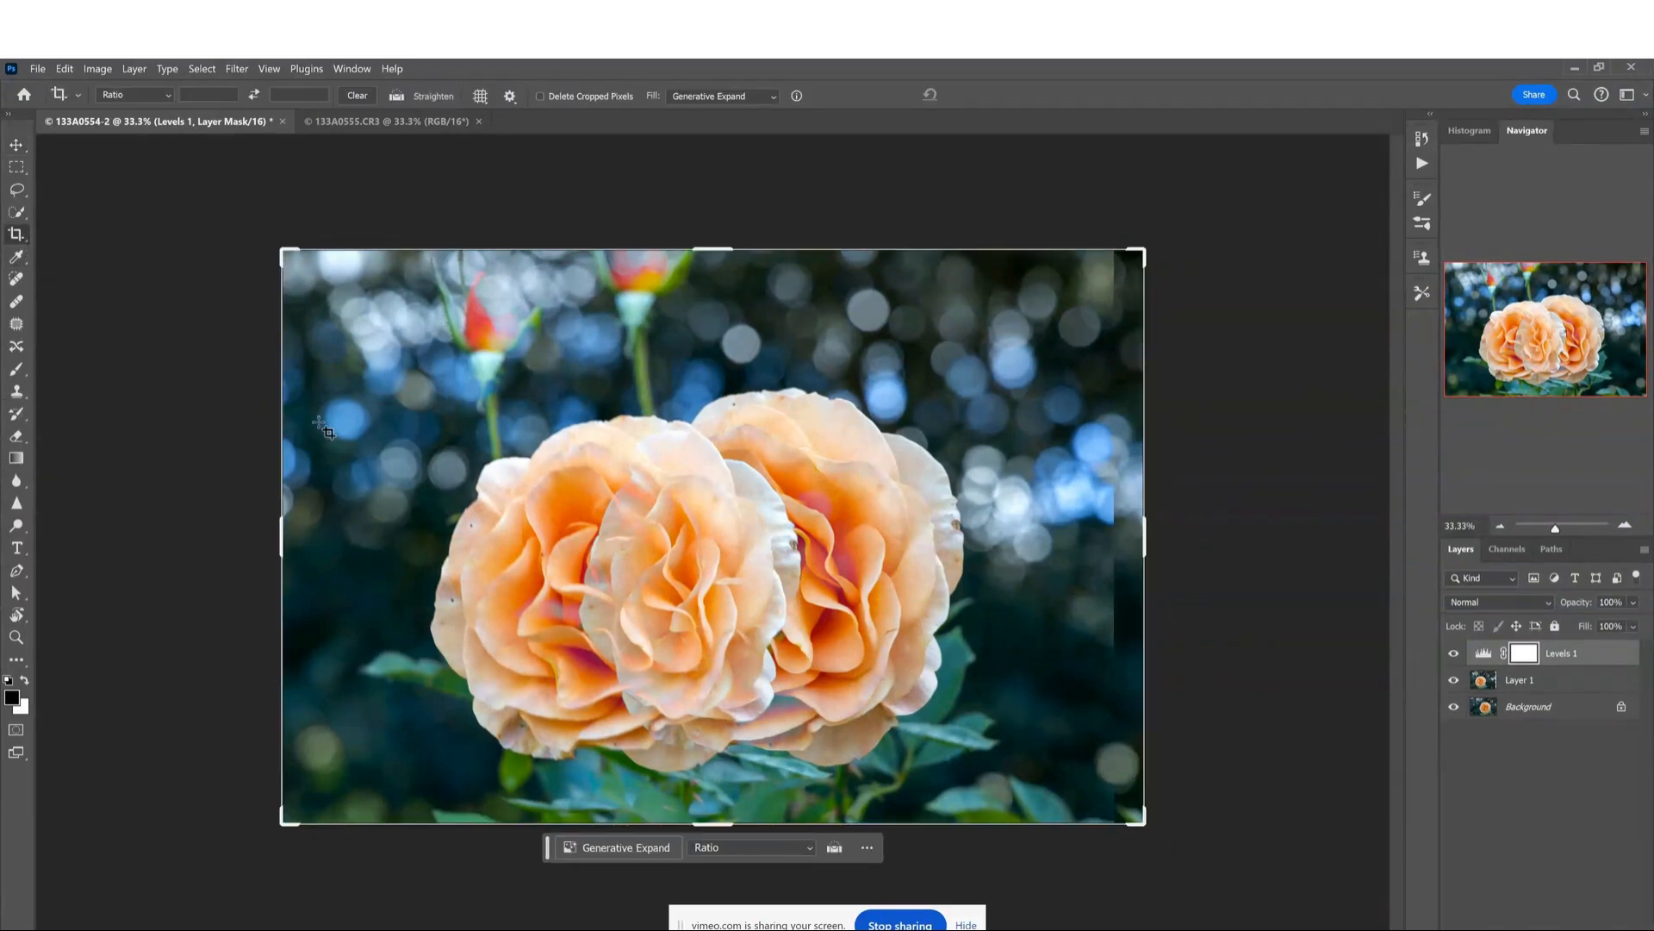
drag(283, 531, 360, 552)
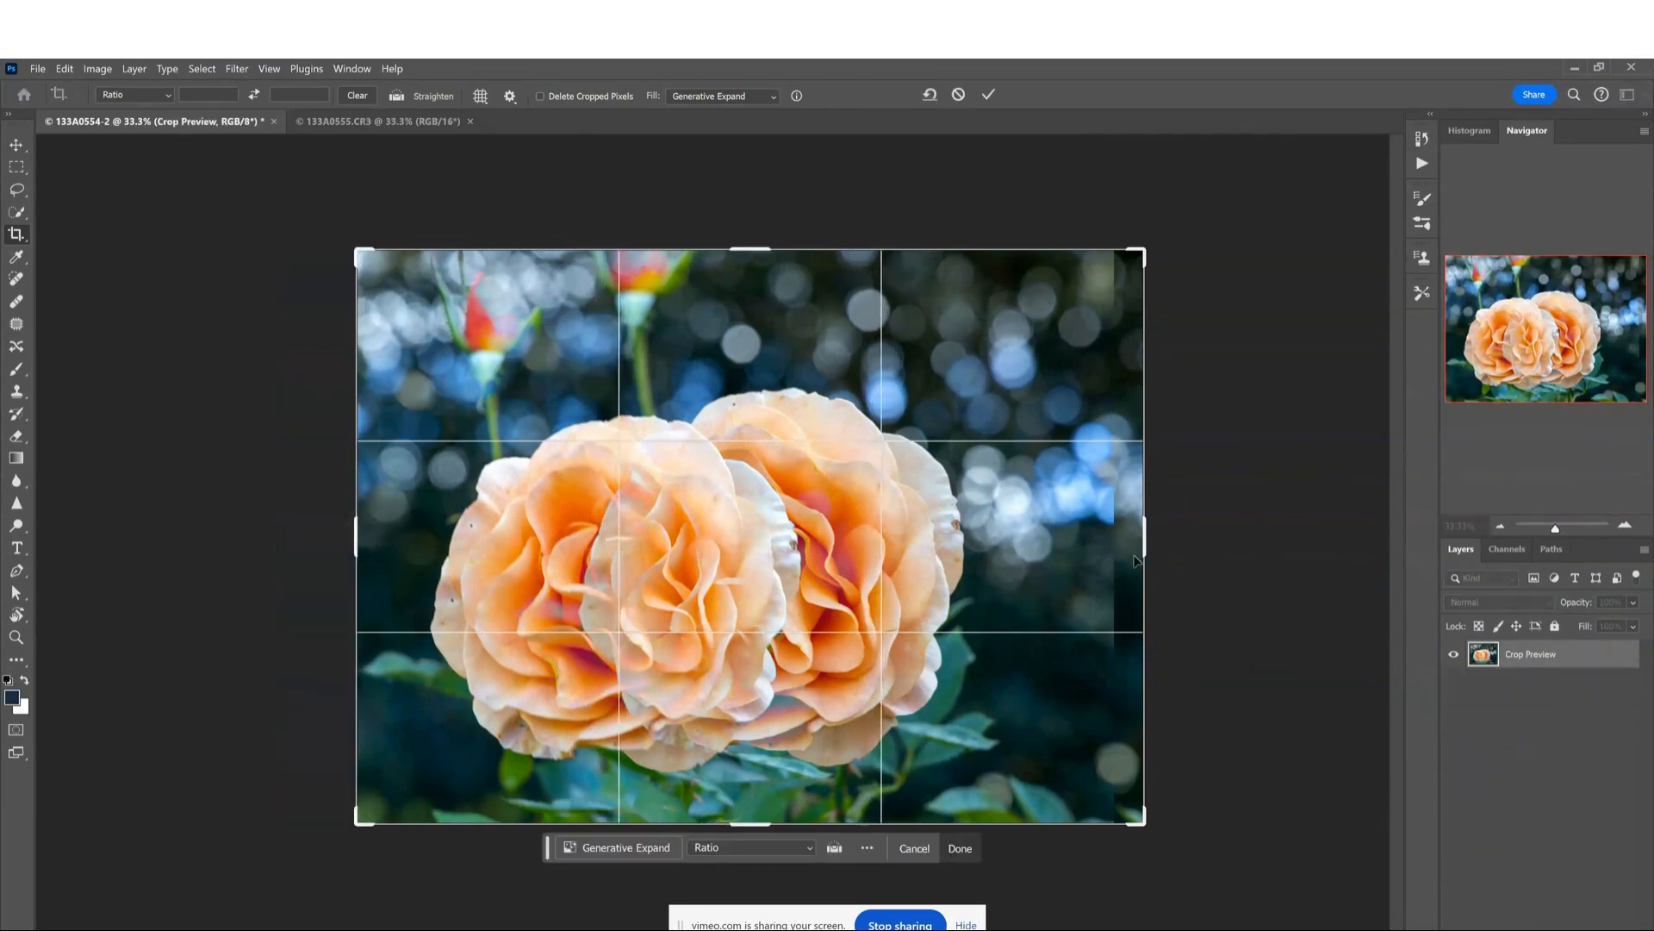
drag(1145, 541, 1050, 546)
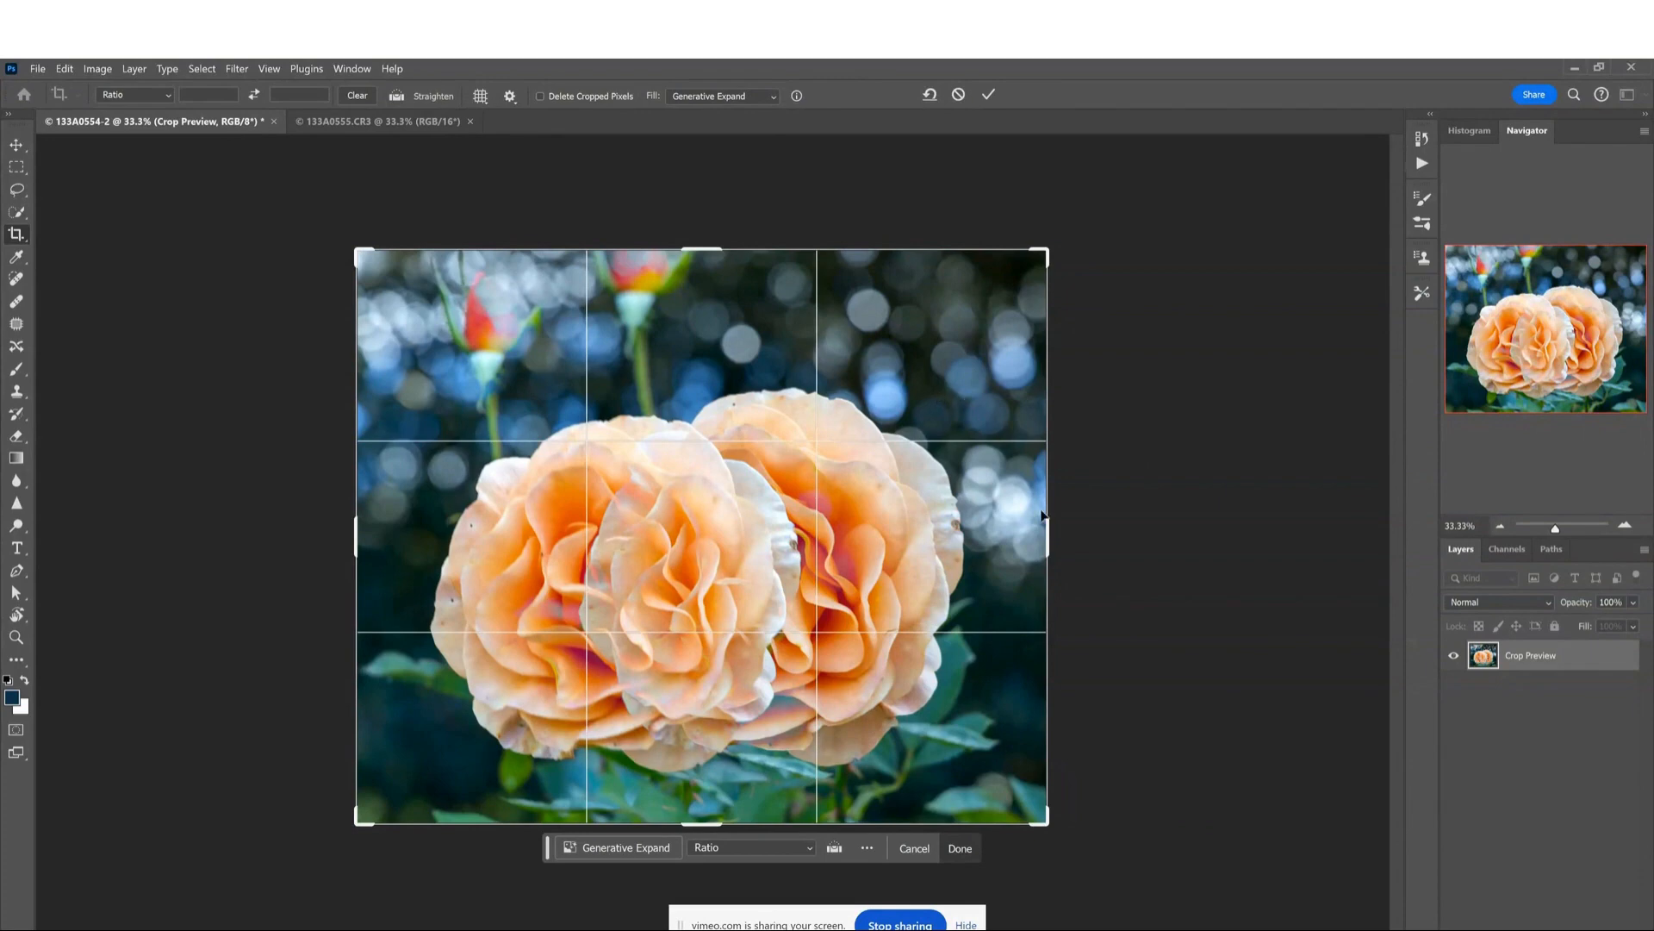
drag(1048, 534, 1046, 535)
click(962, 849)
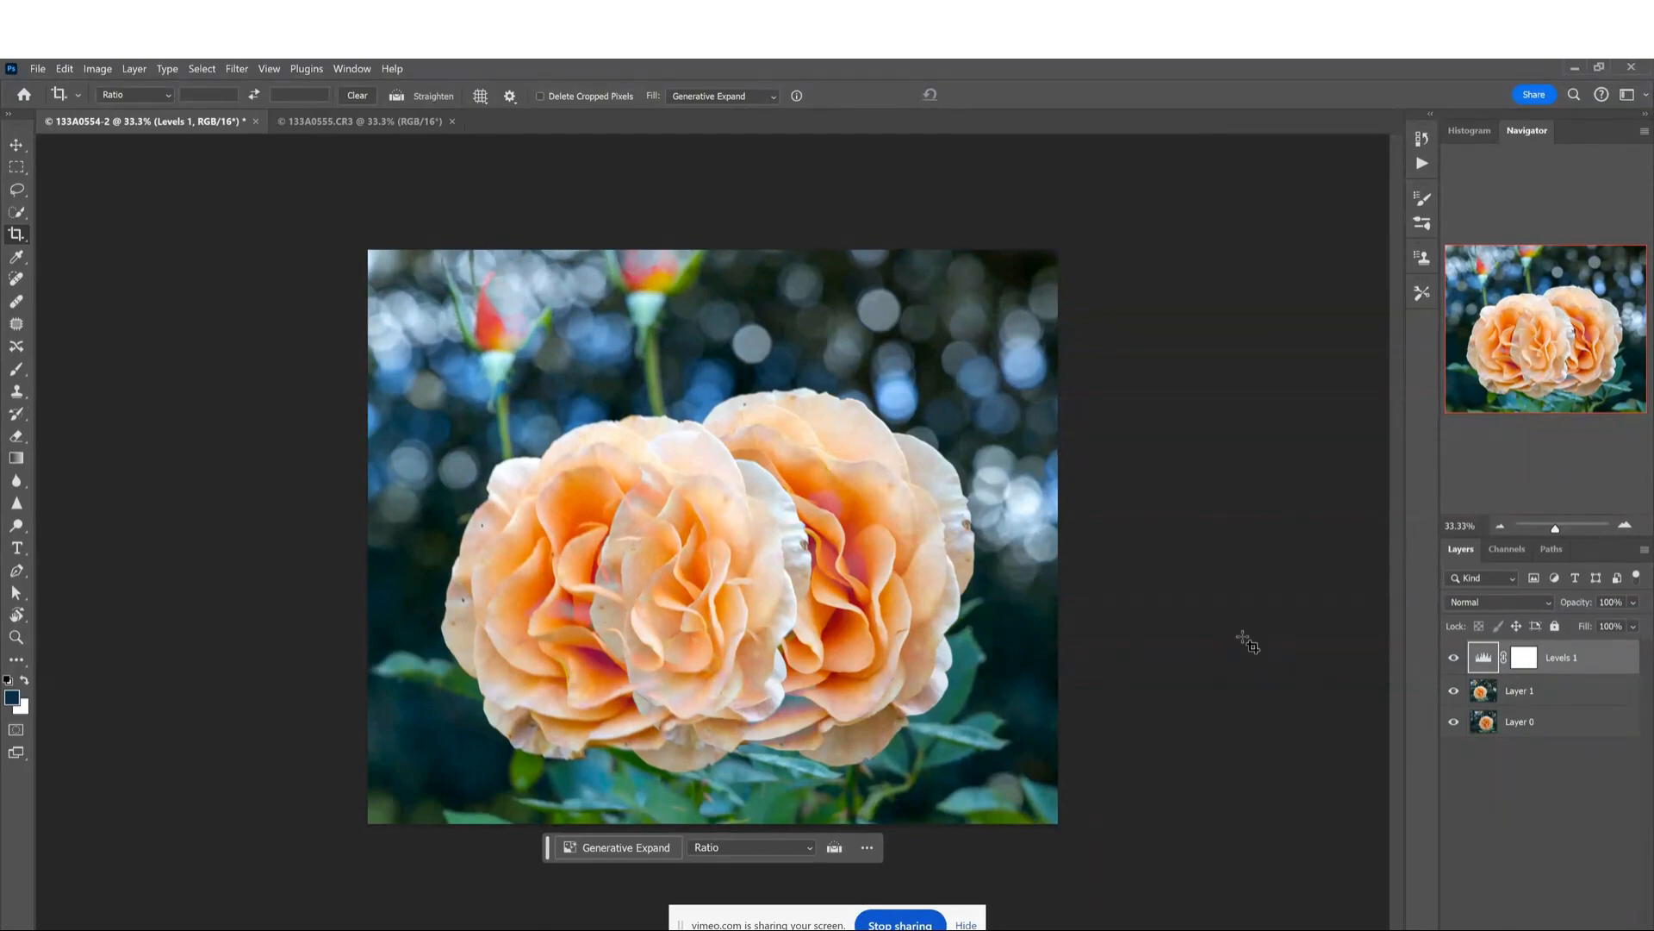
key(ctrl)
key(ctrl+s)
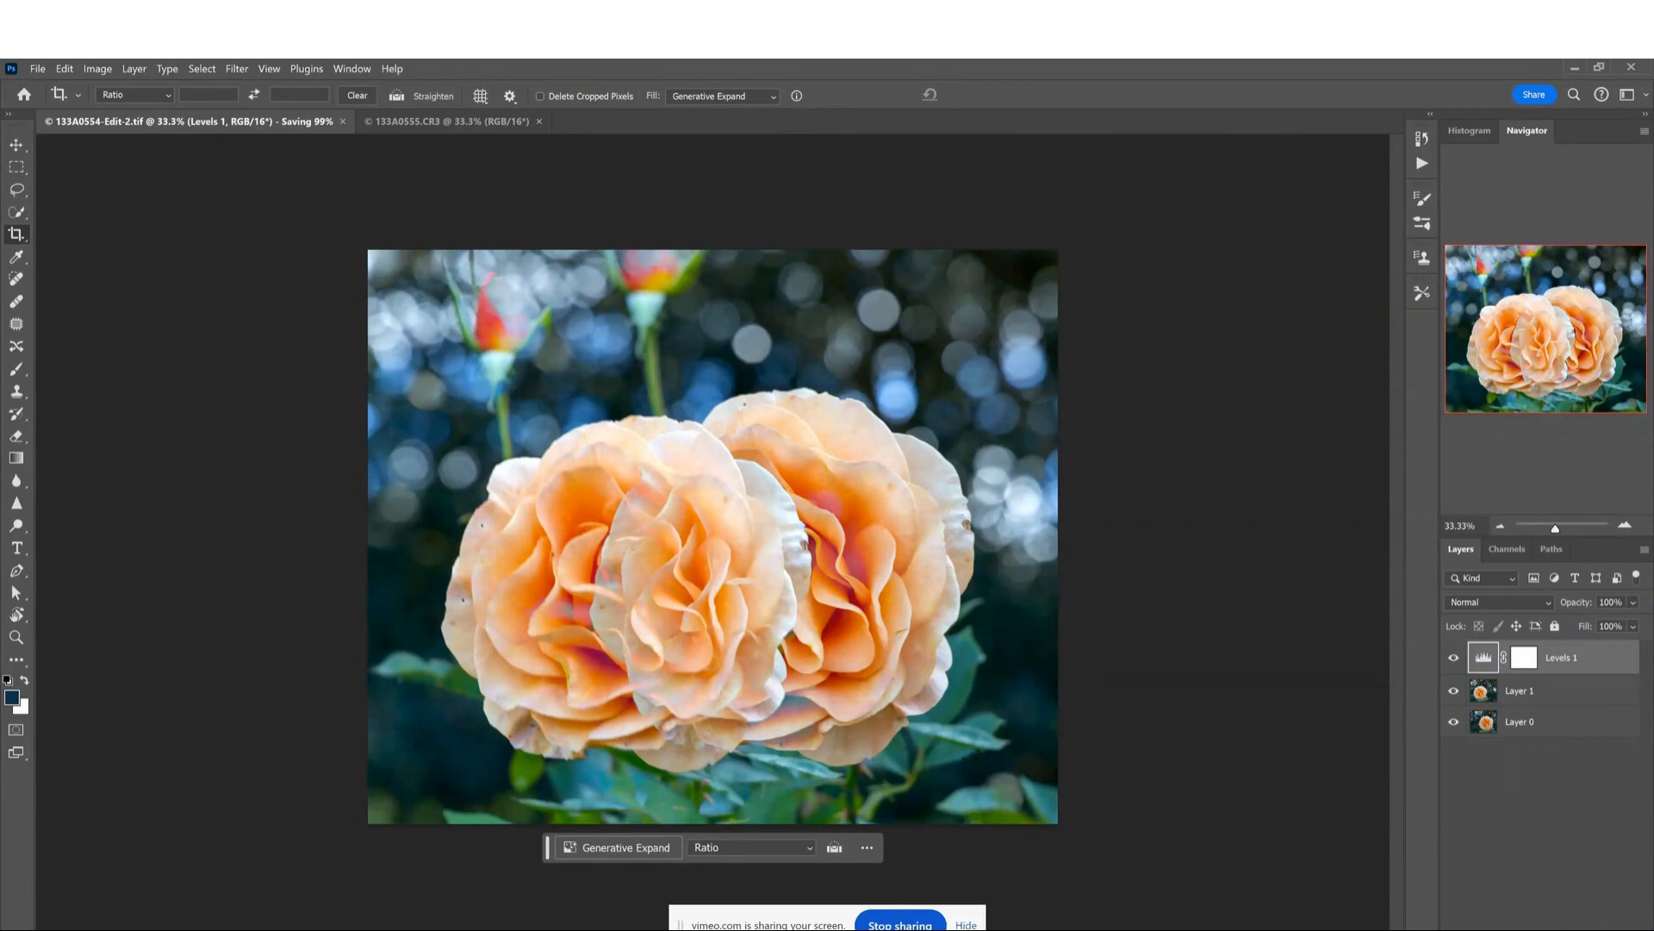
Switch to Lightroom Classic and view the motion-blur photos 133A0491.CR3 and 133A0504.CR3 enlarged, returning to the grid after each.
key(alt+Tab)
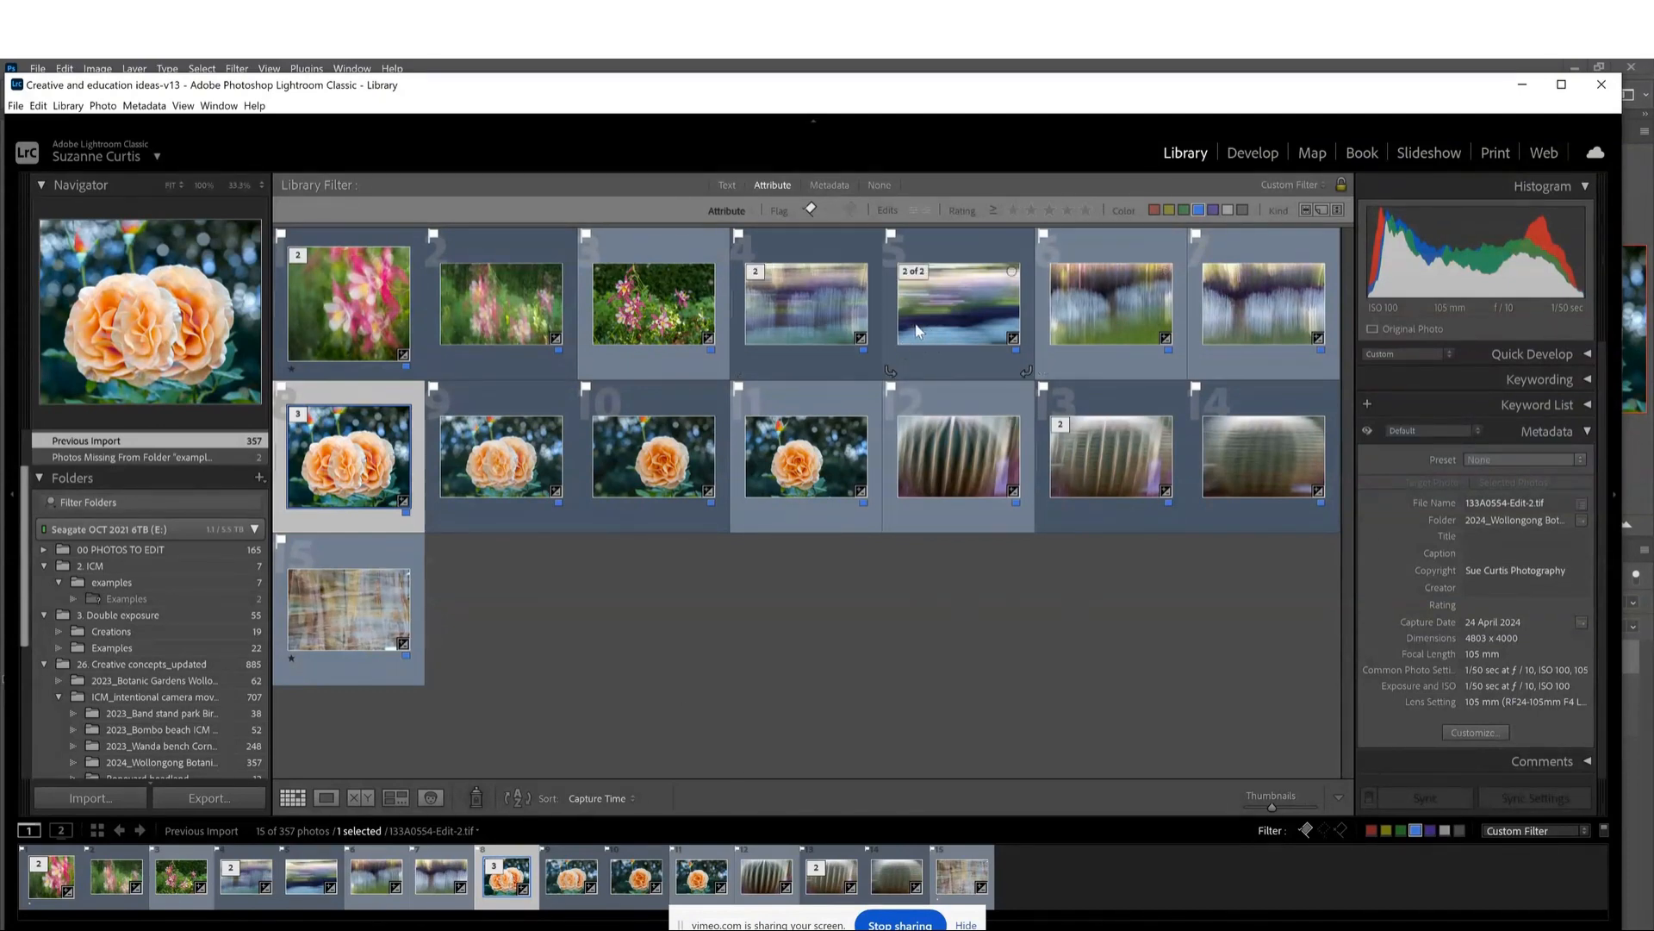
click(963, 326)
double_click(964, 326)
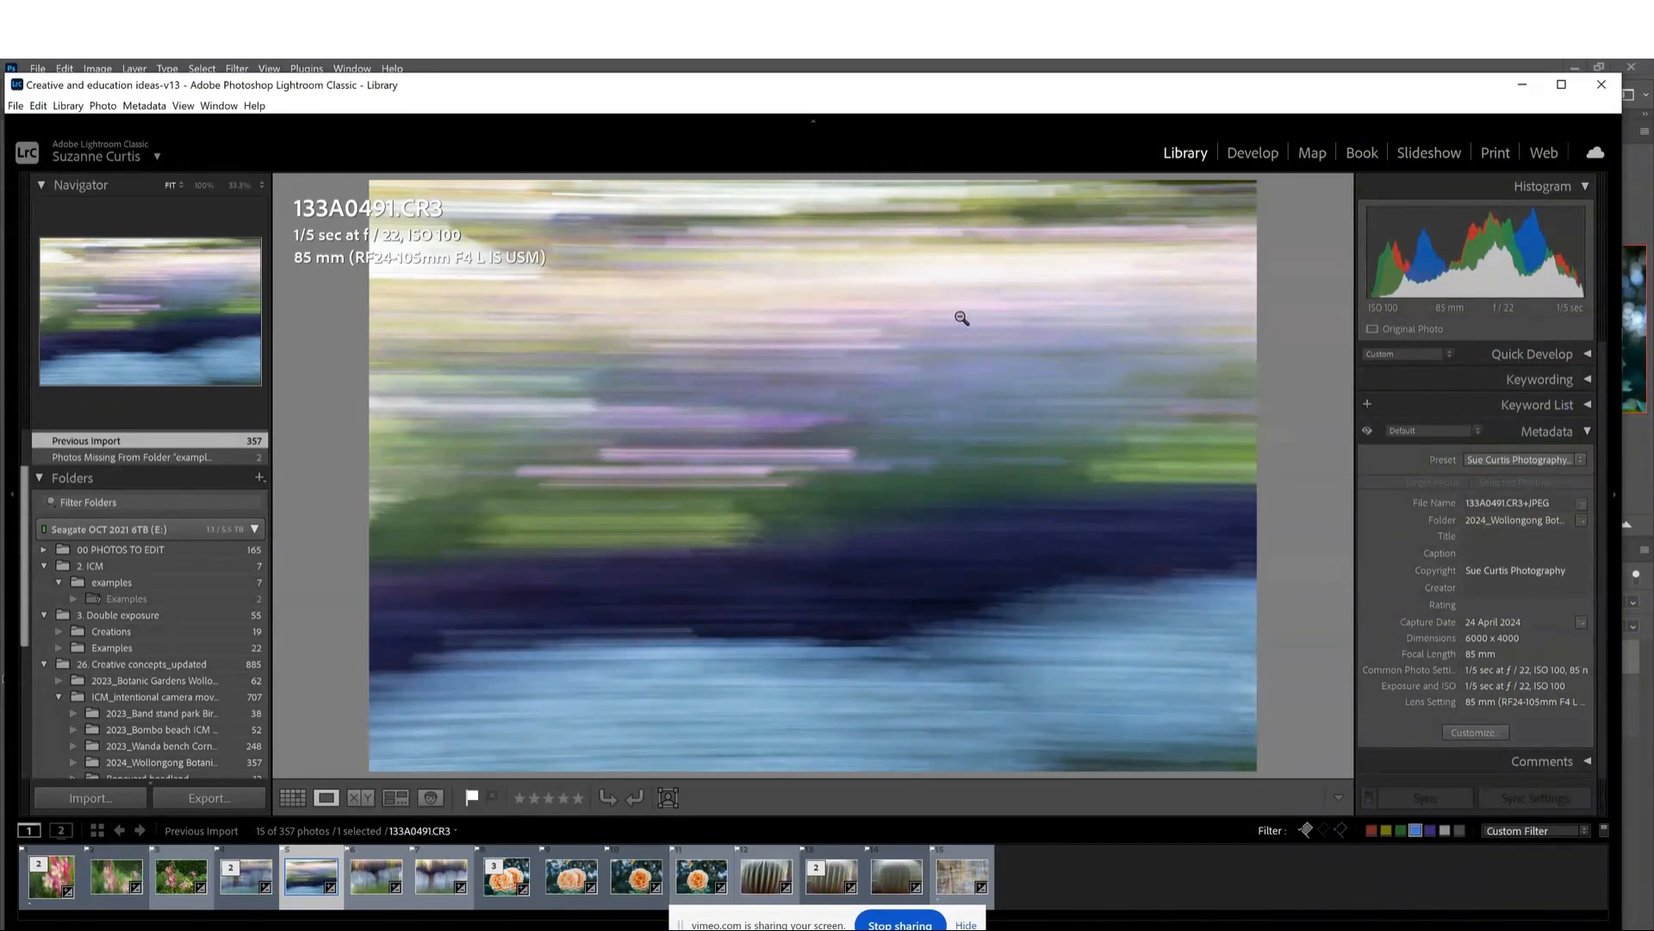
double_click(962, 318)
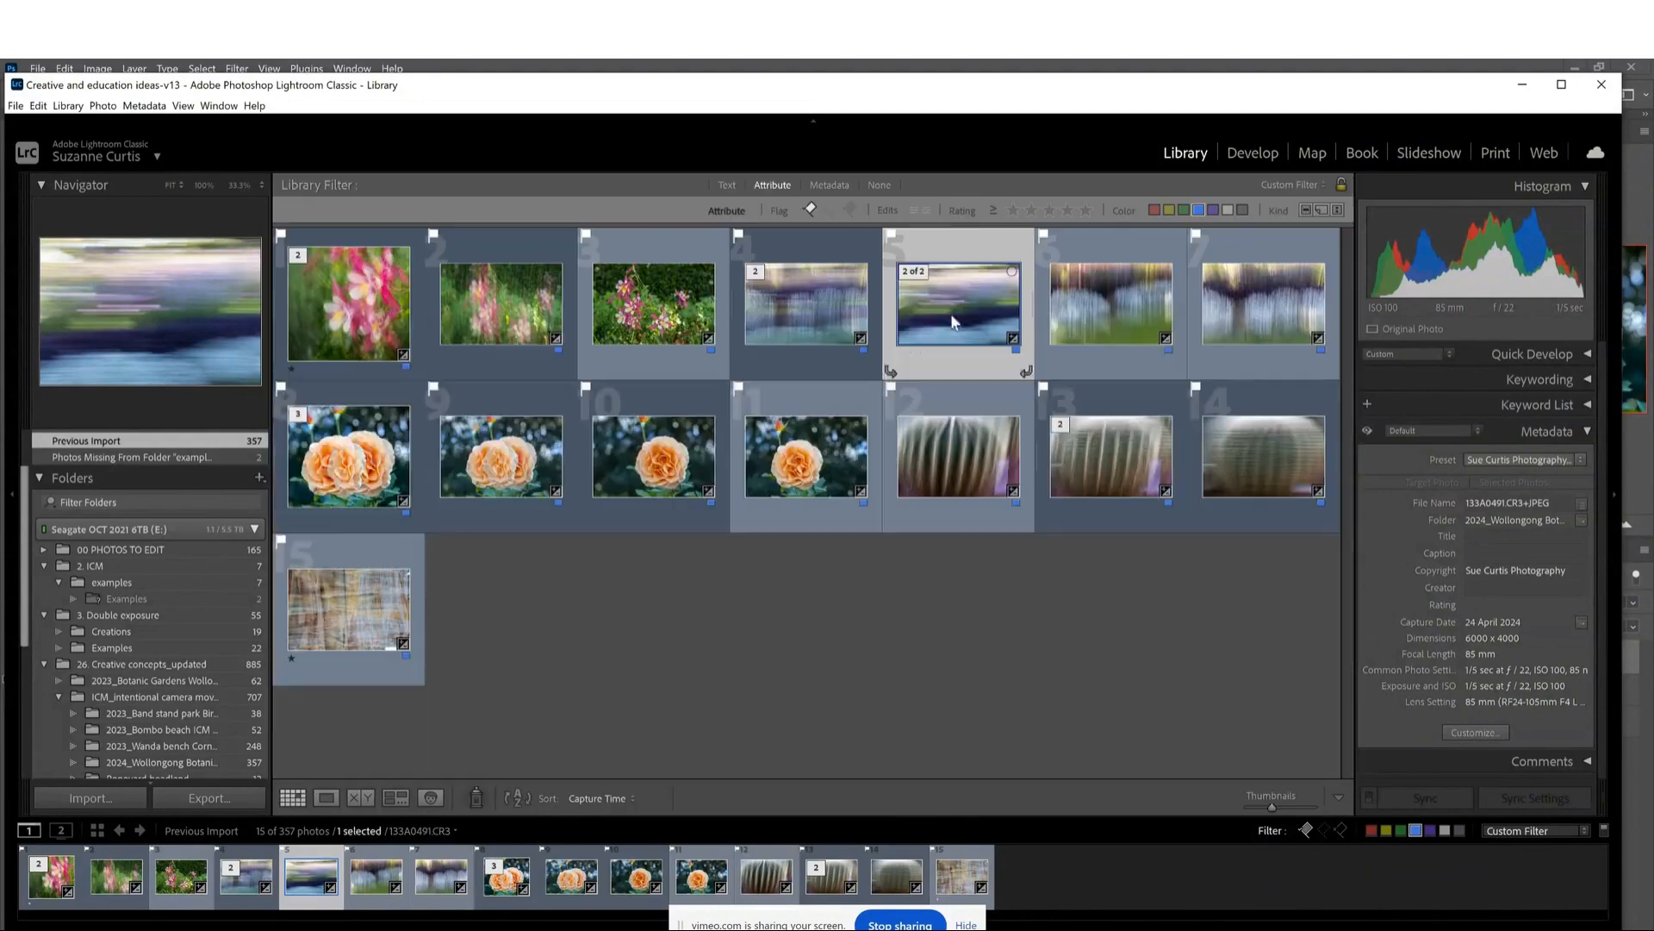
double_click(1244, 317)
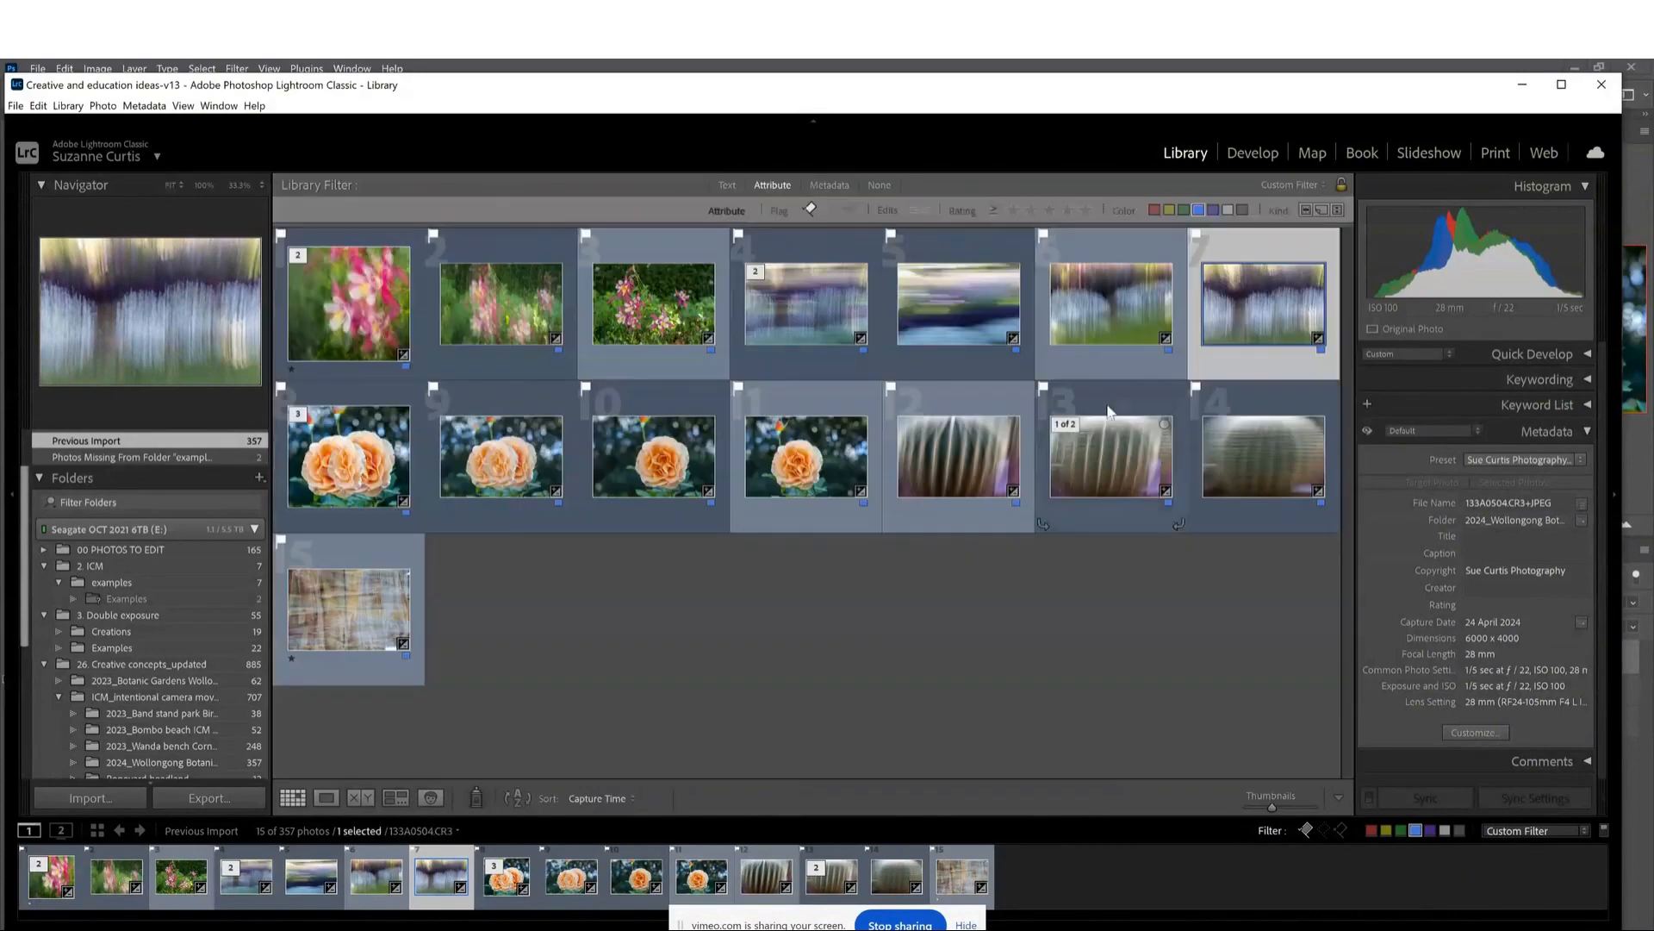
double_click(1115, 403)
Open 133A0491-Edit.tif in the Develop module and set Whites to +19 and Blacks to -31.
double_click(818, 301)
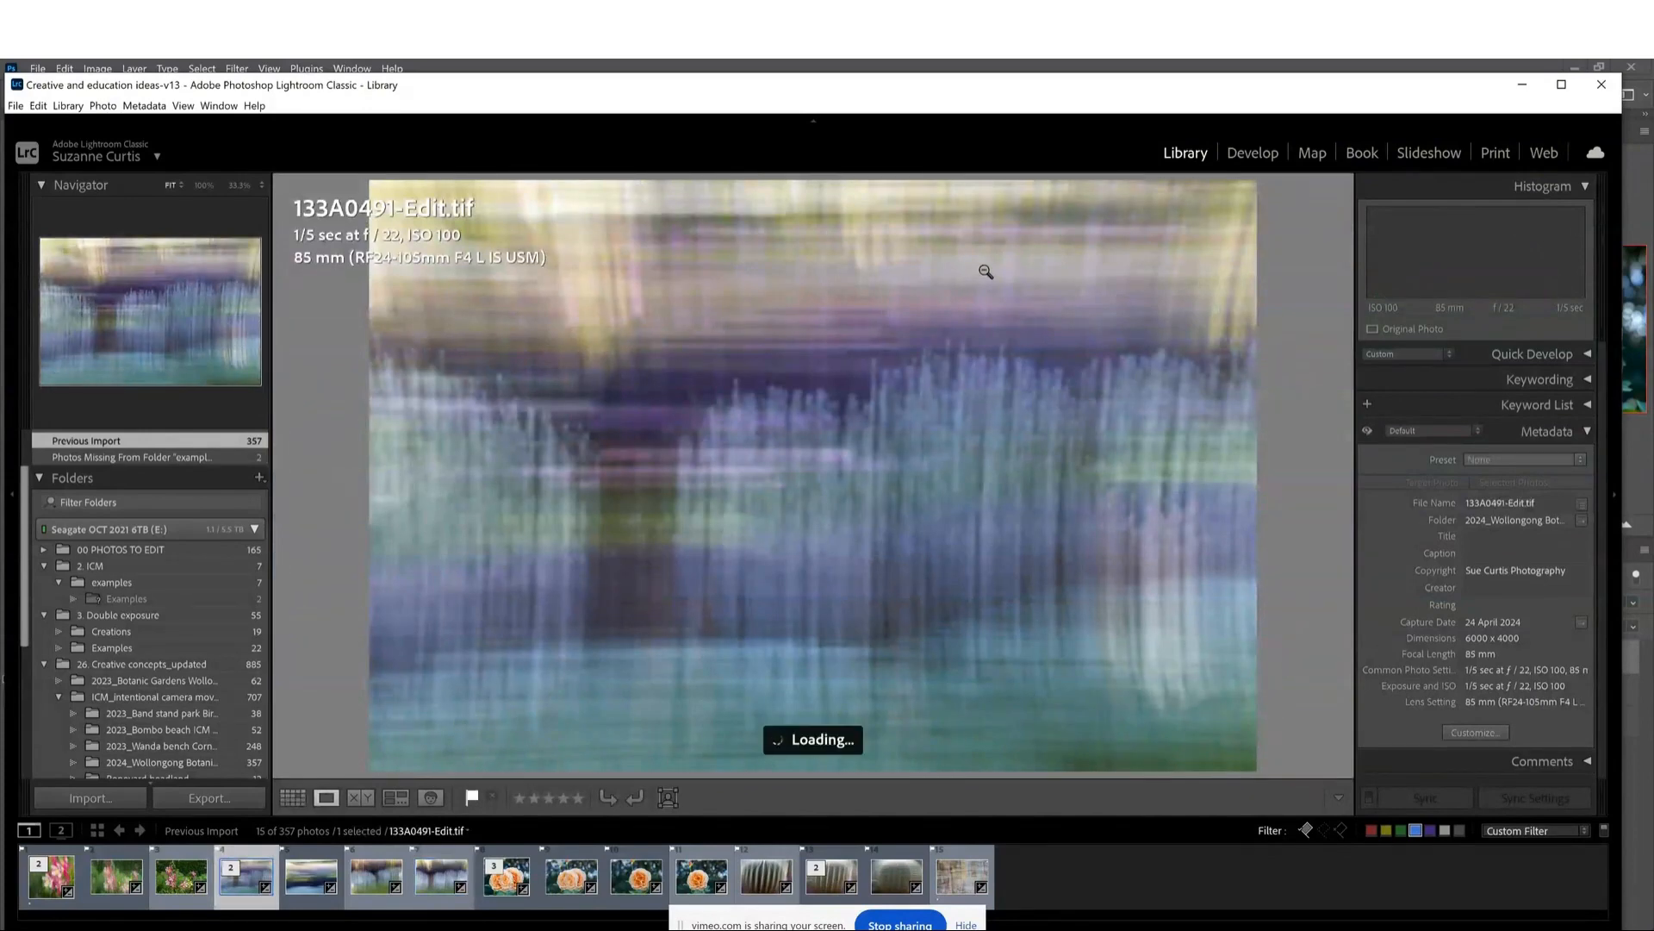
click(1254, 154)
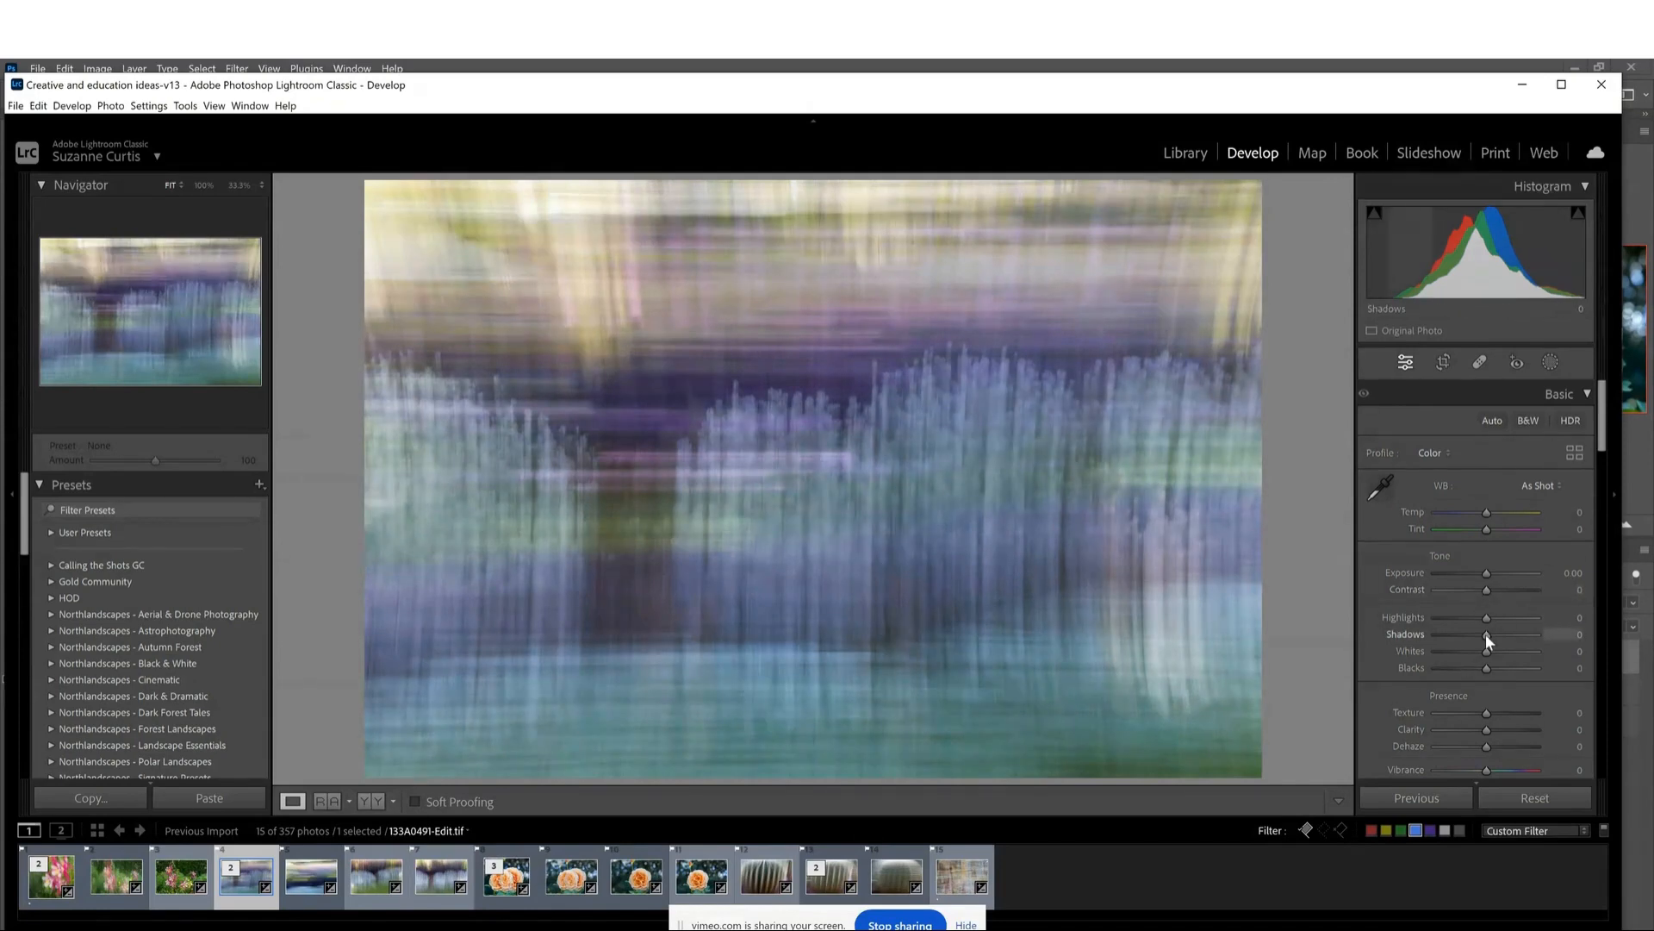
drag(1487, 652, 1470, 670)
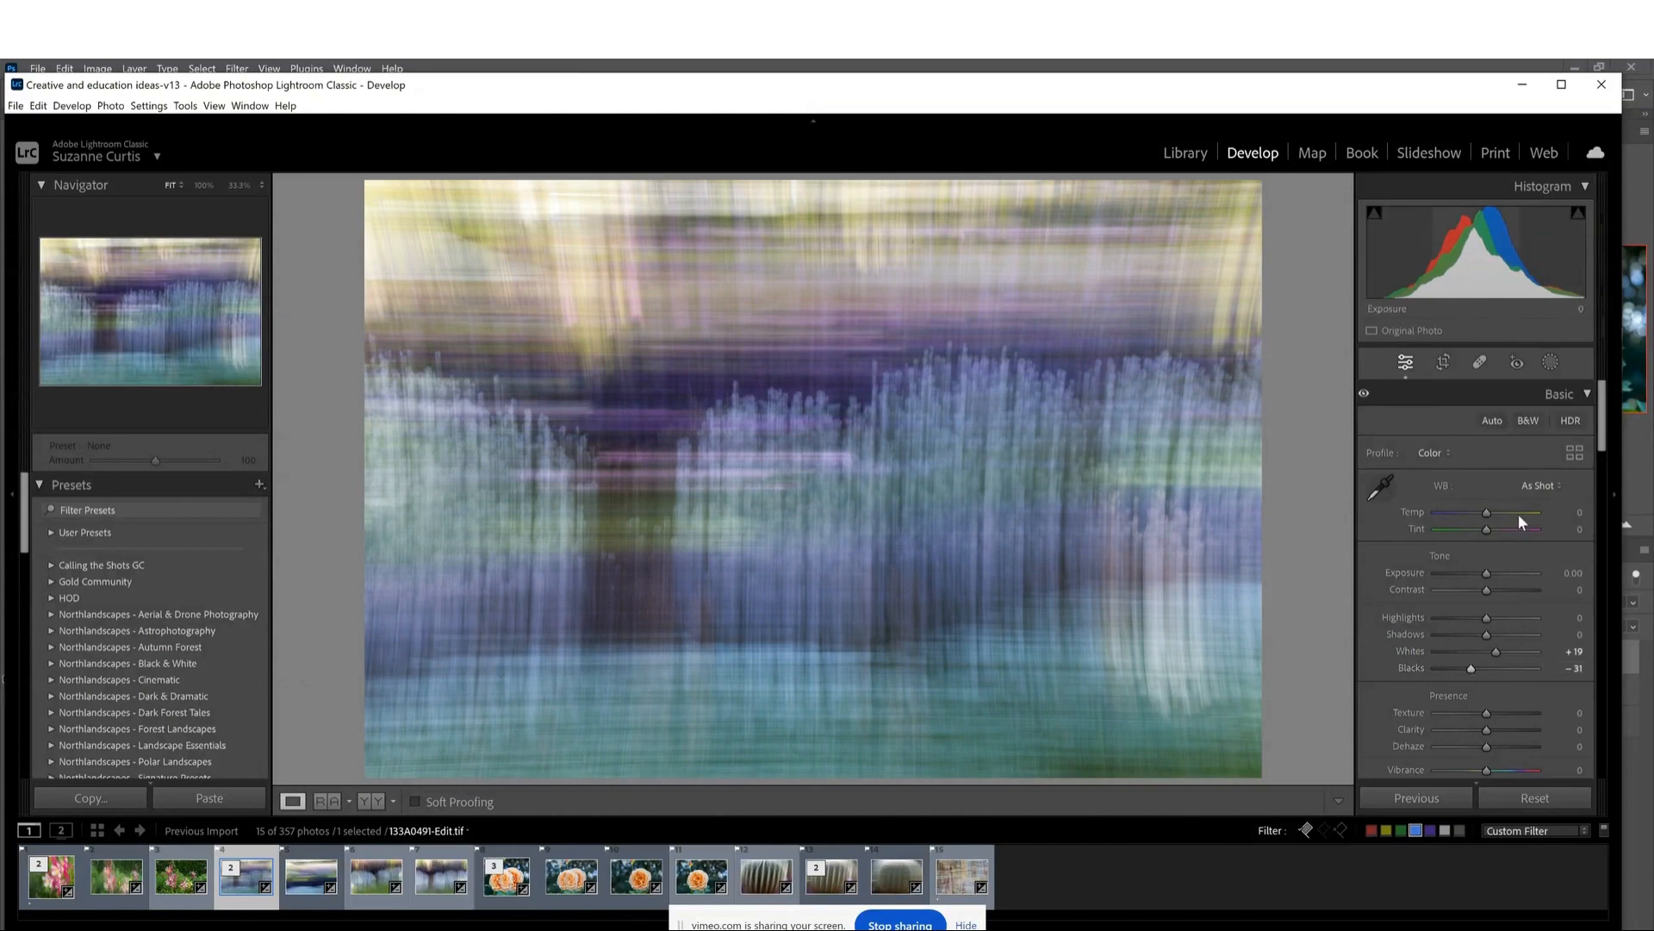
Set Exposure to +0.17, Highlights to +24 and Shadows to +31, fine-tune Vibrance and Whites, and return to the Library grid.
drag(1487, 570, 1502, 634)
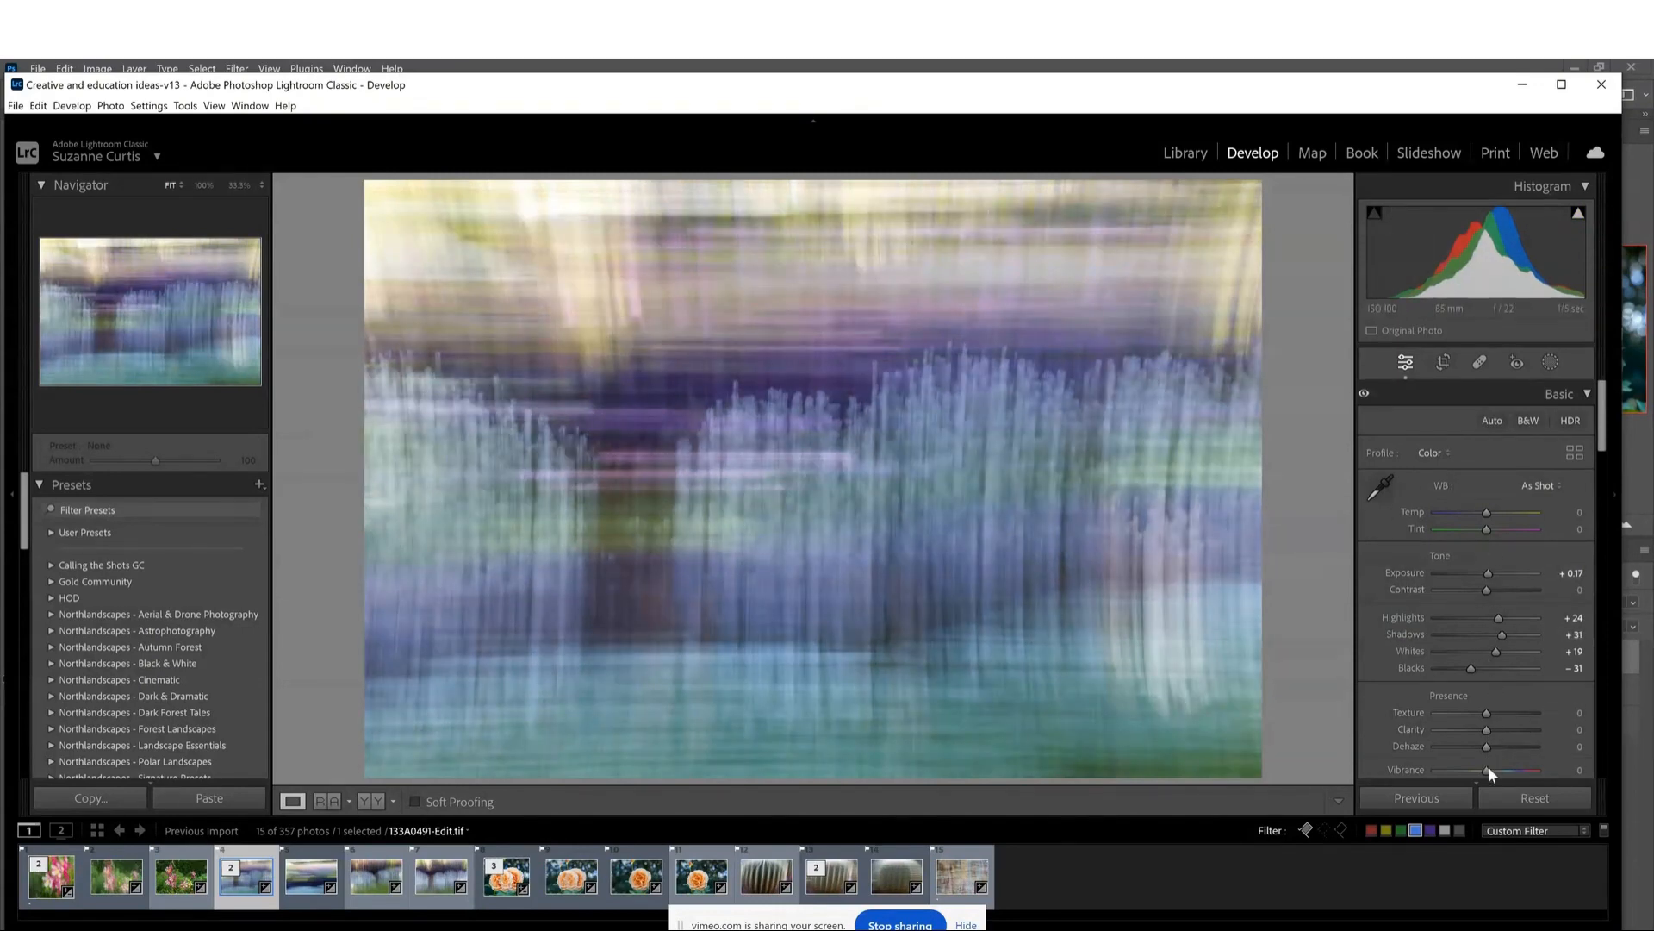
drag(1488, 767, 1489, 767)
drag(1498, 644, 1503, 651)
key(g)
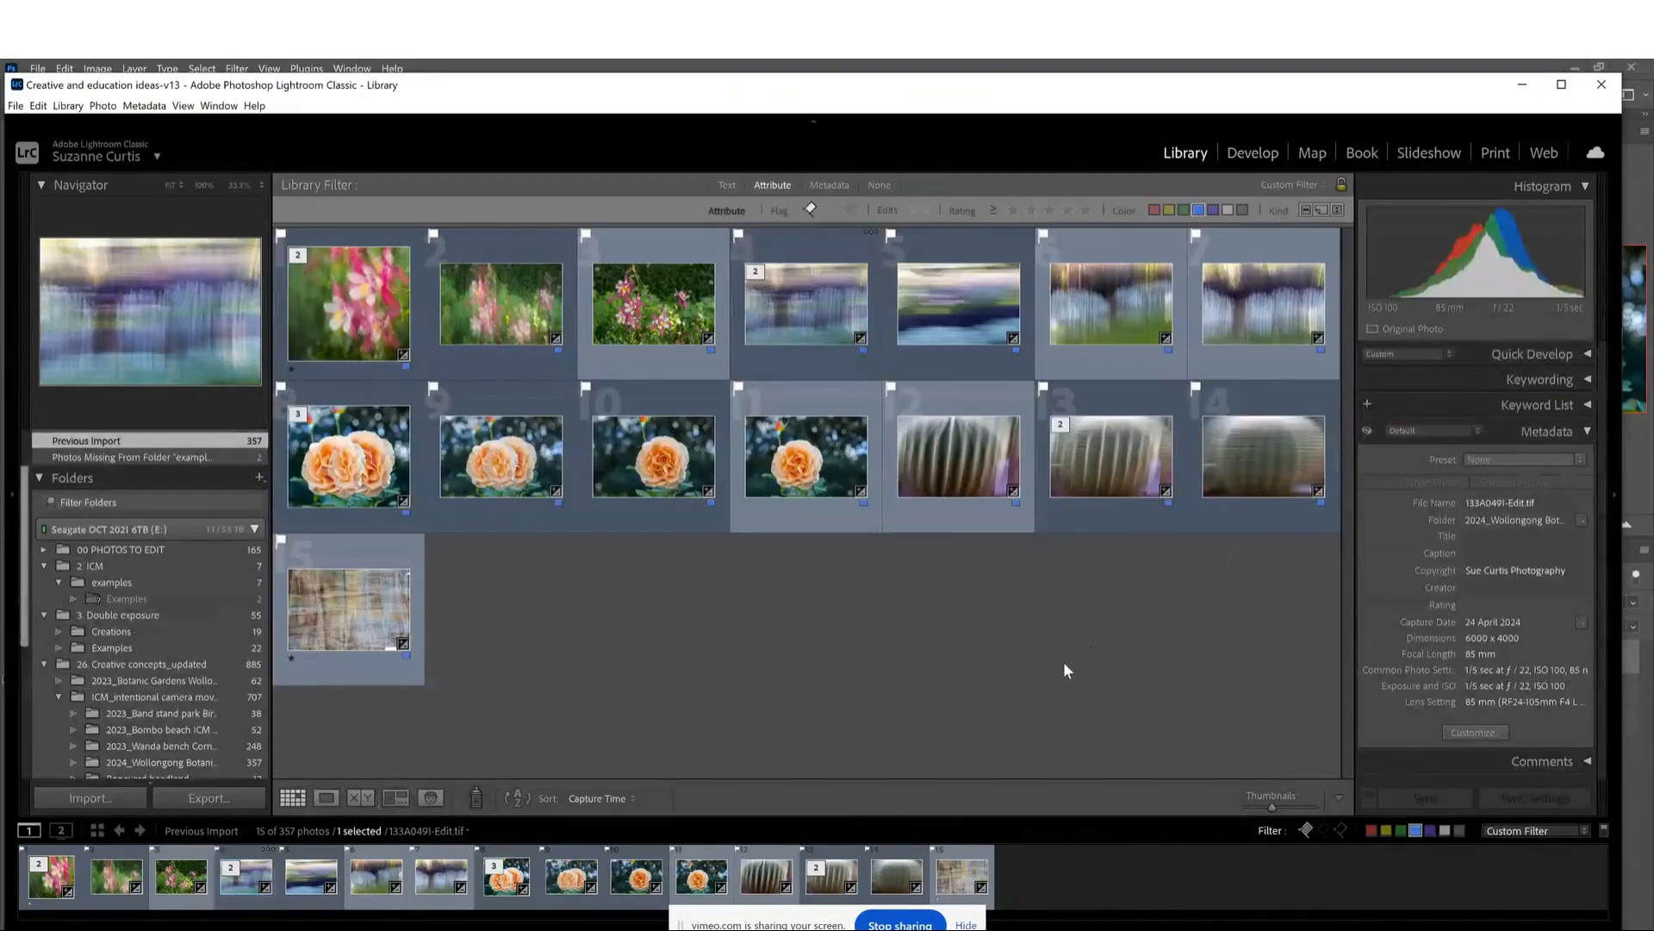
Open the horizontal- and vertical-blur photos in Photoshop and copy the Background layer of 133A0491-2 onto 133A0504.CR3.
click(962, 306)
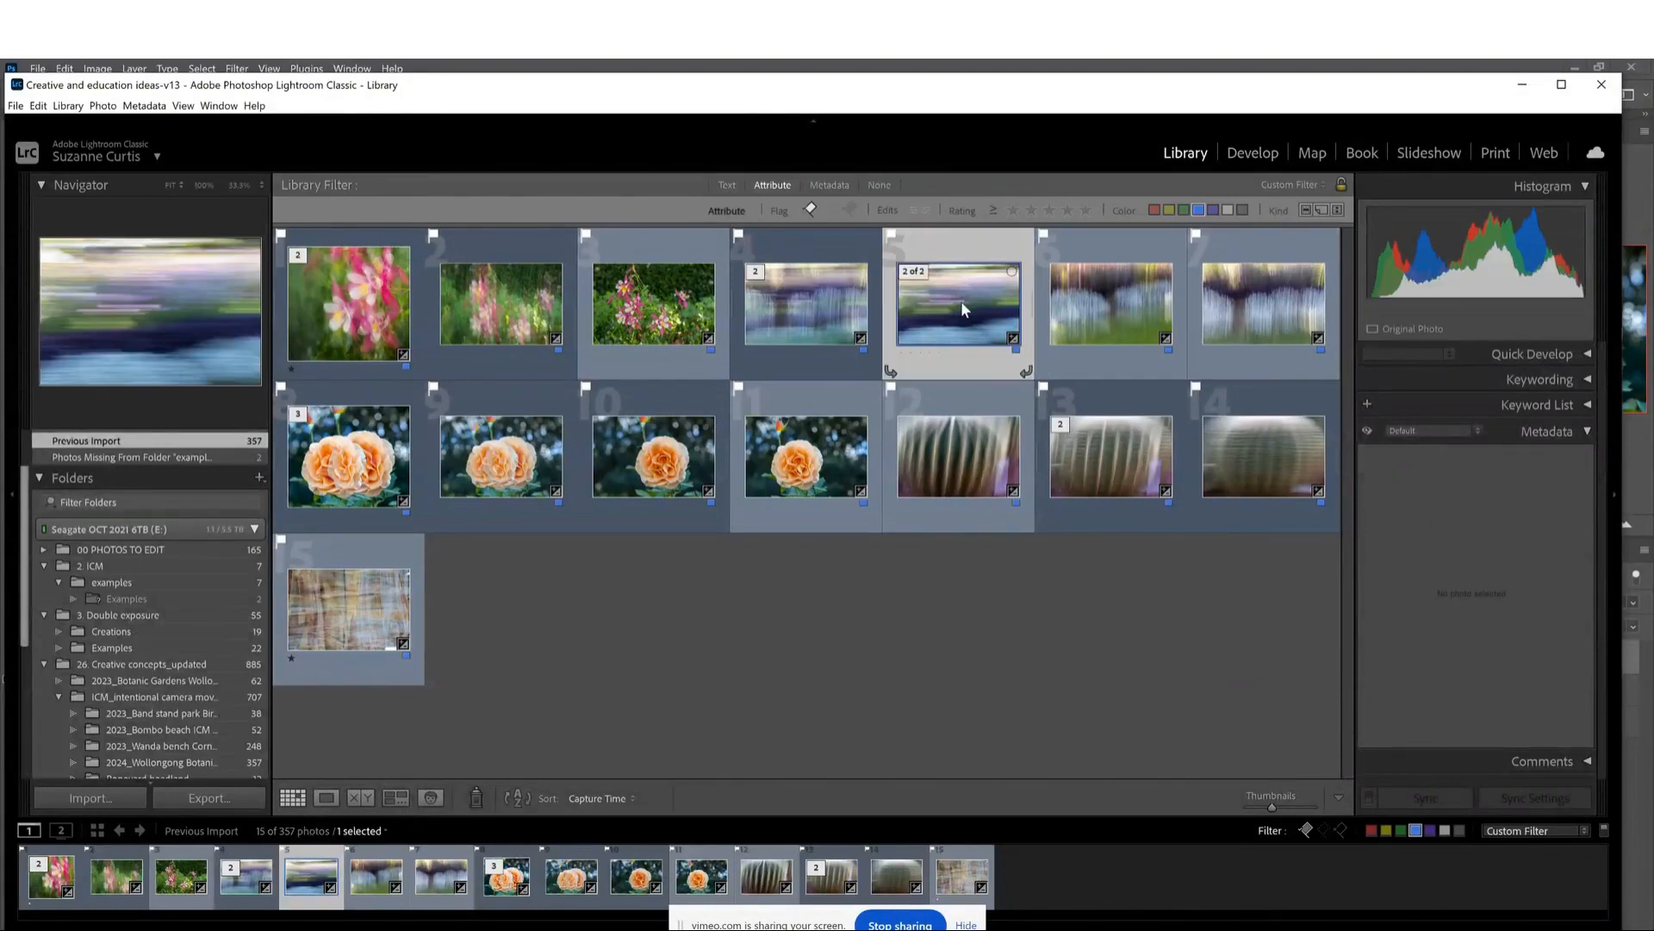
ctrl+click(1248, 332)
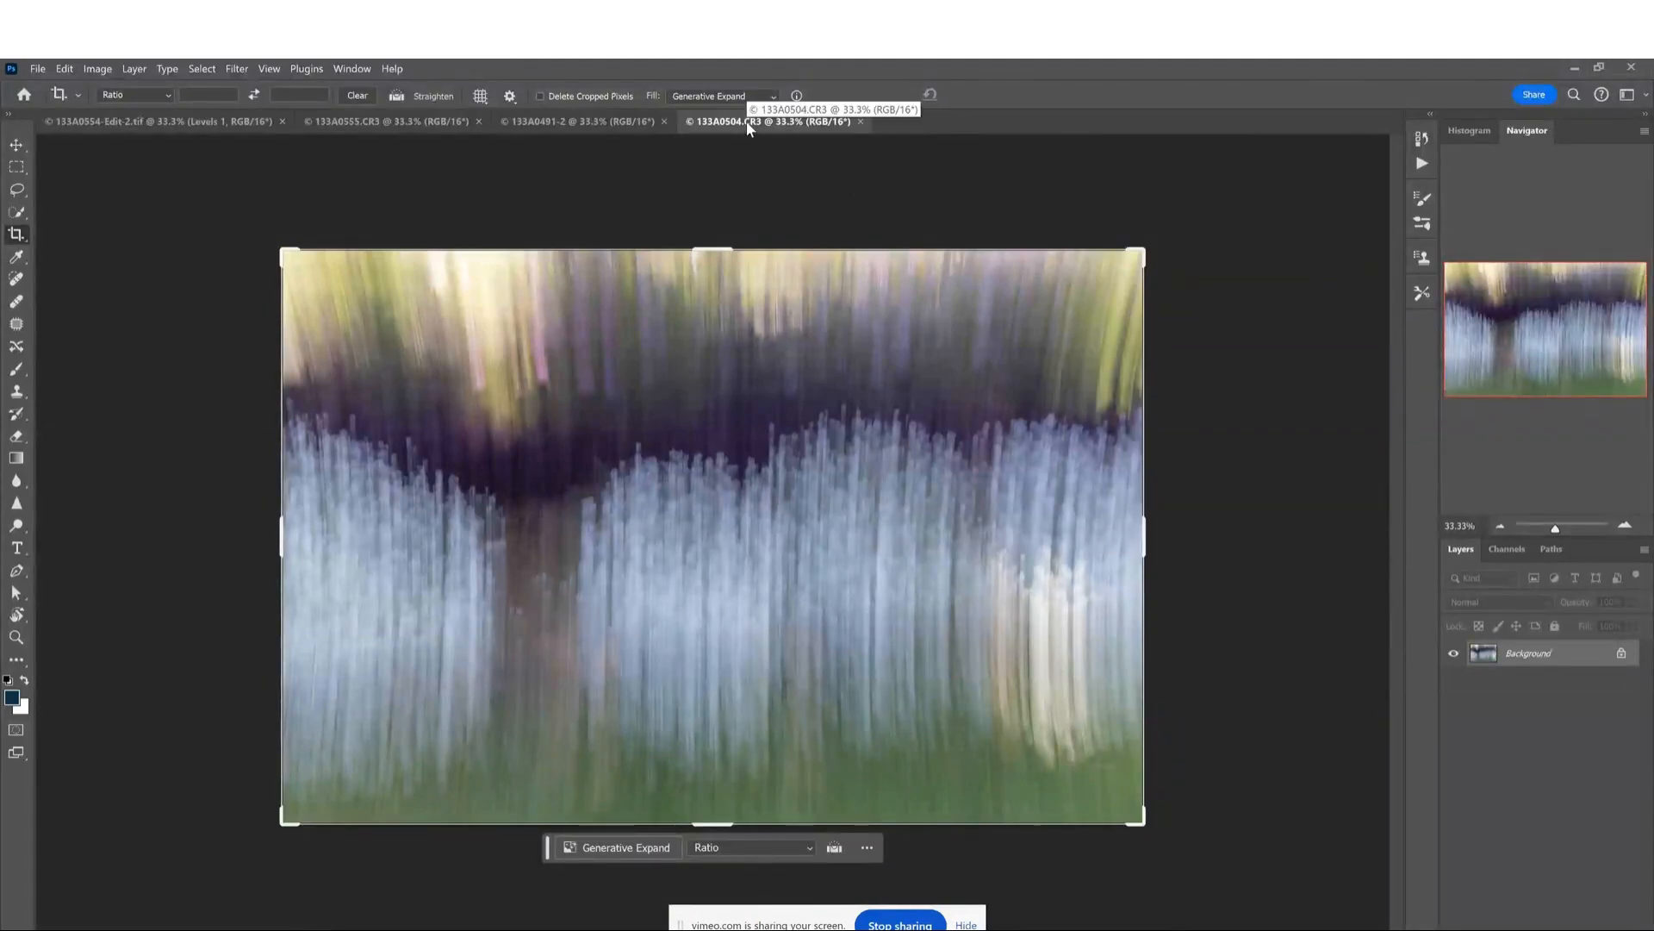
click(610, 123)
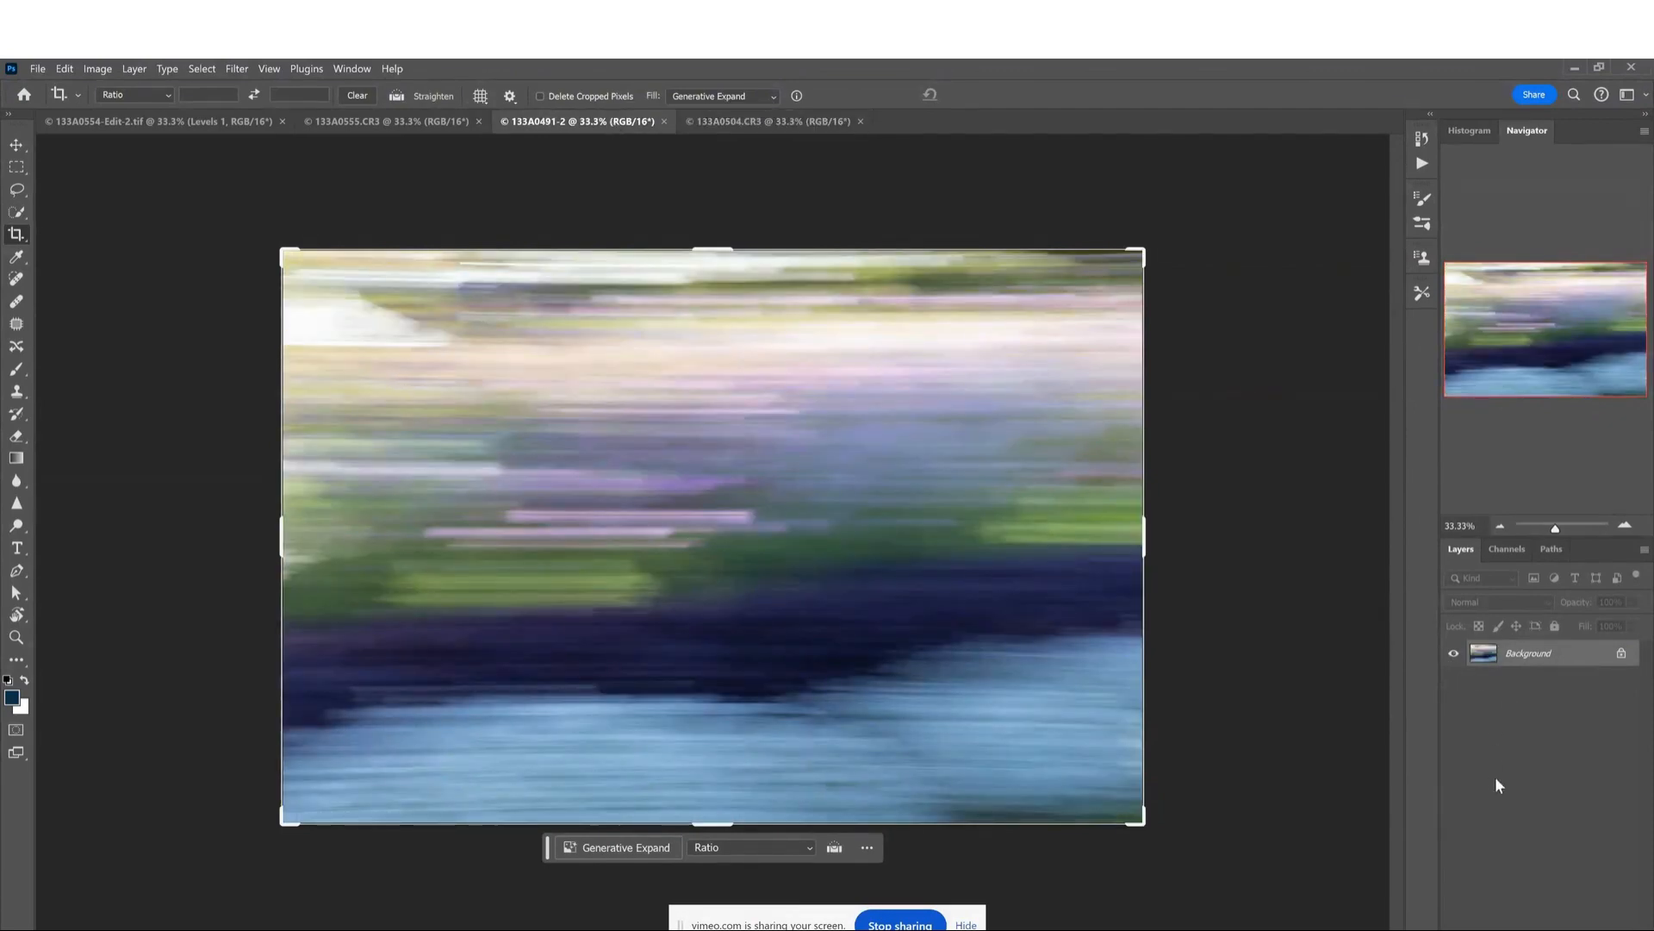
drag(1524, 660, 702, 462)
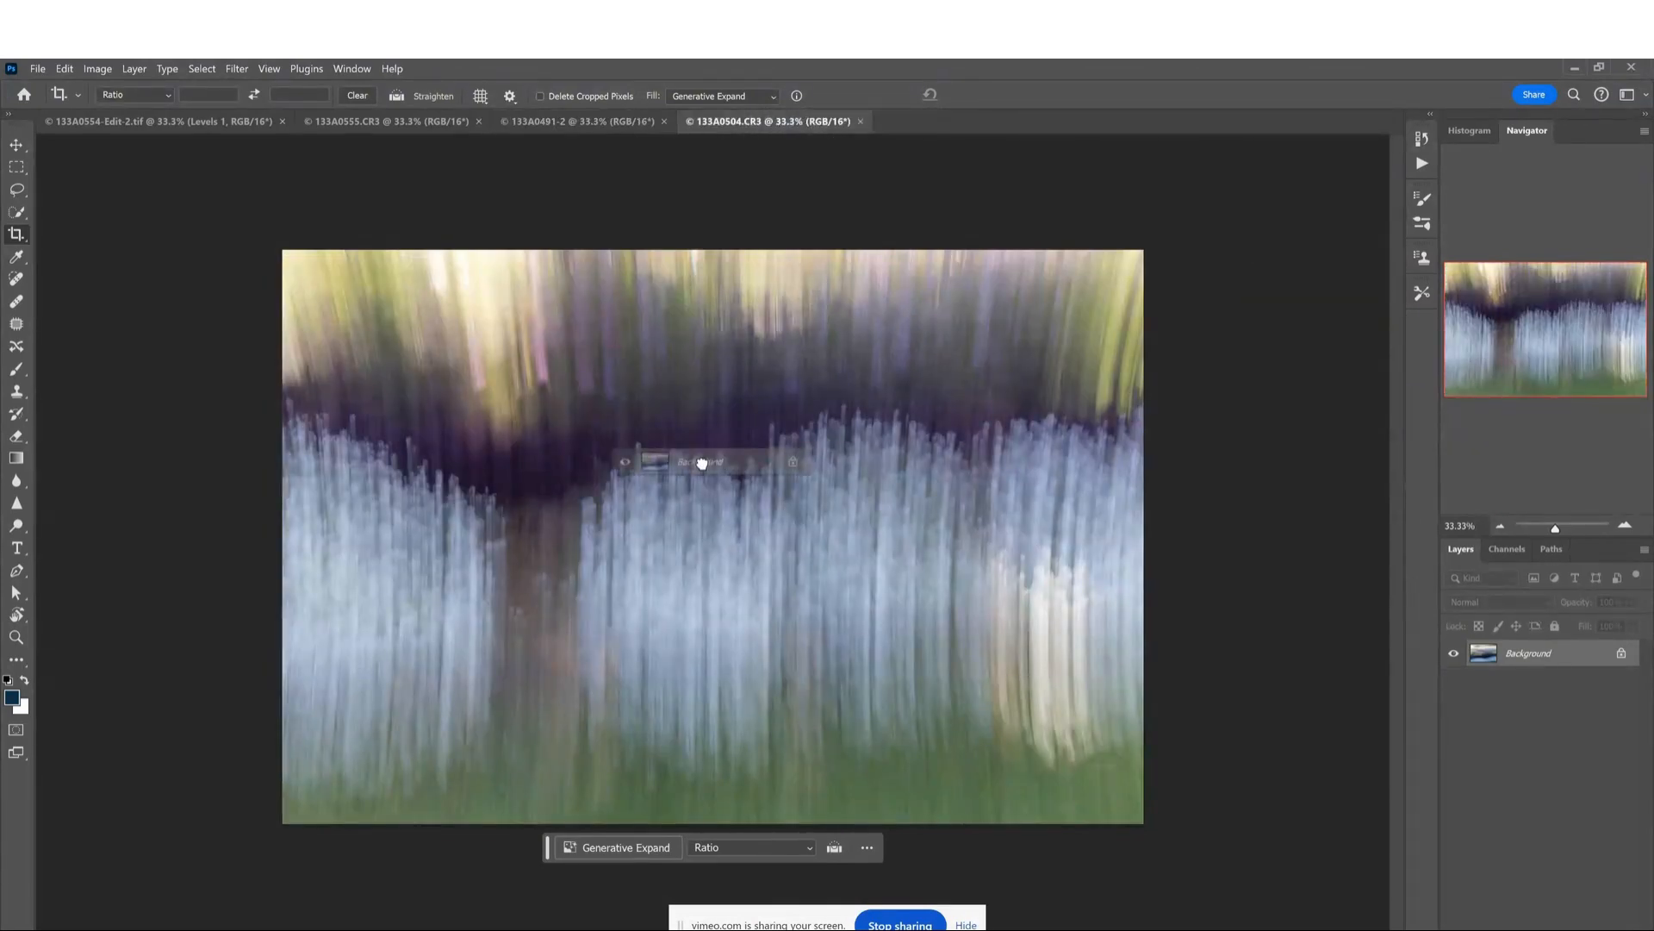
drag(702, 463, 703, 466)
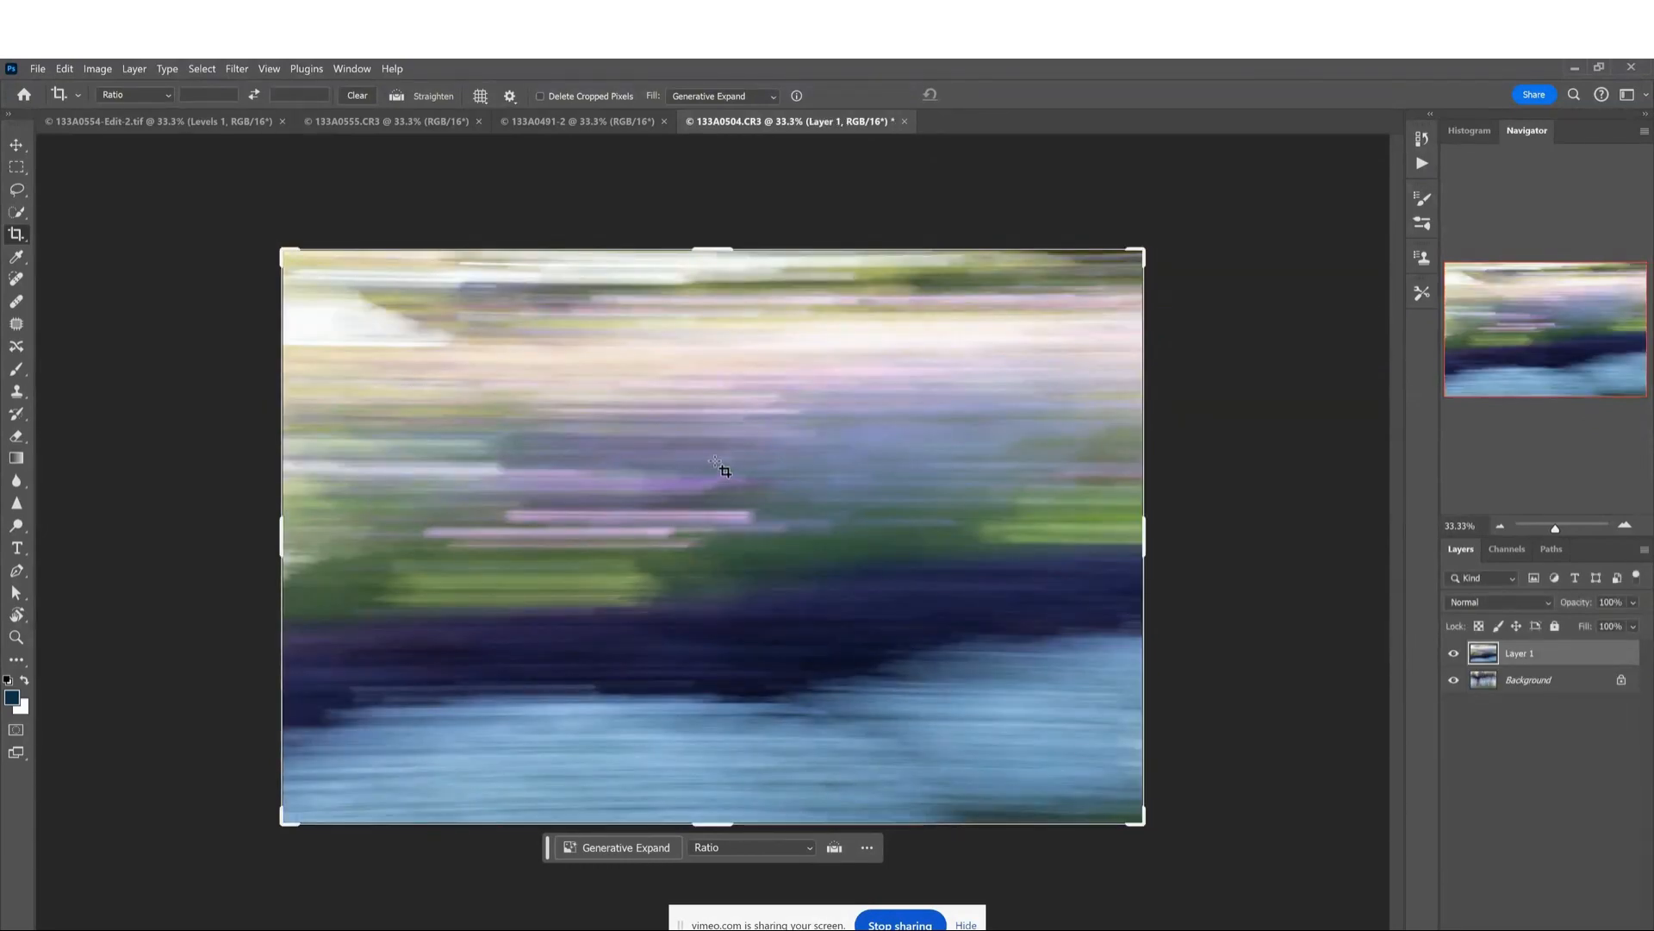
Toggle the copied horizontal-blur layer off and on, and set its opacity to 50%.
click(1453, 654)
click(1453, 654)
click(1633, 602)
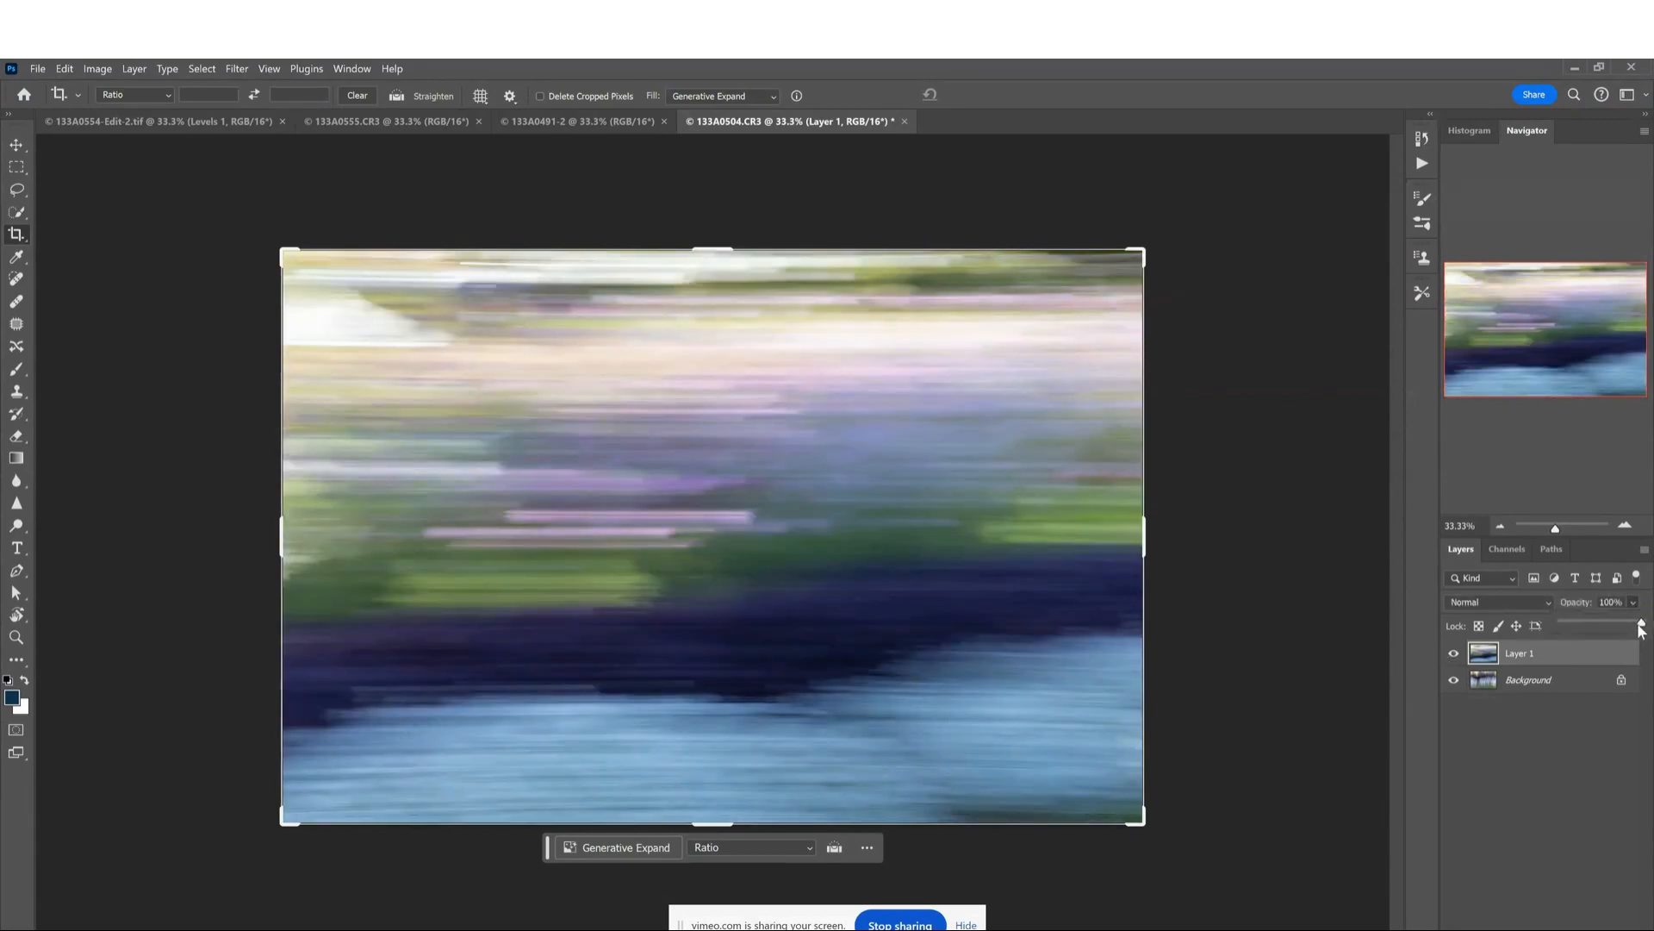
drag(1641, 622, 1596, 627)
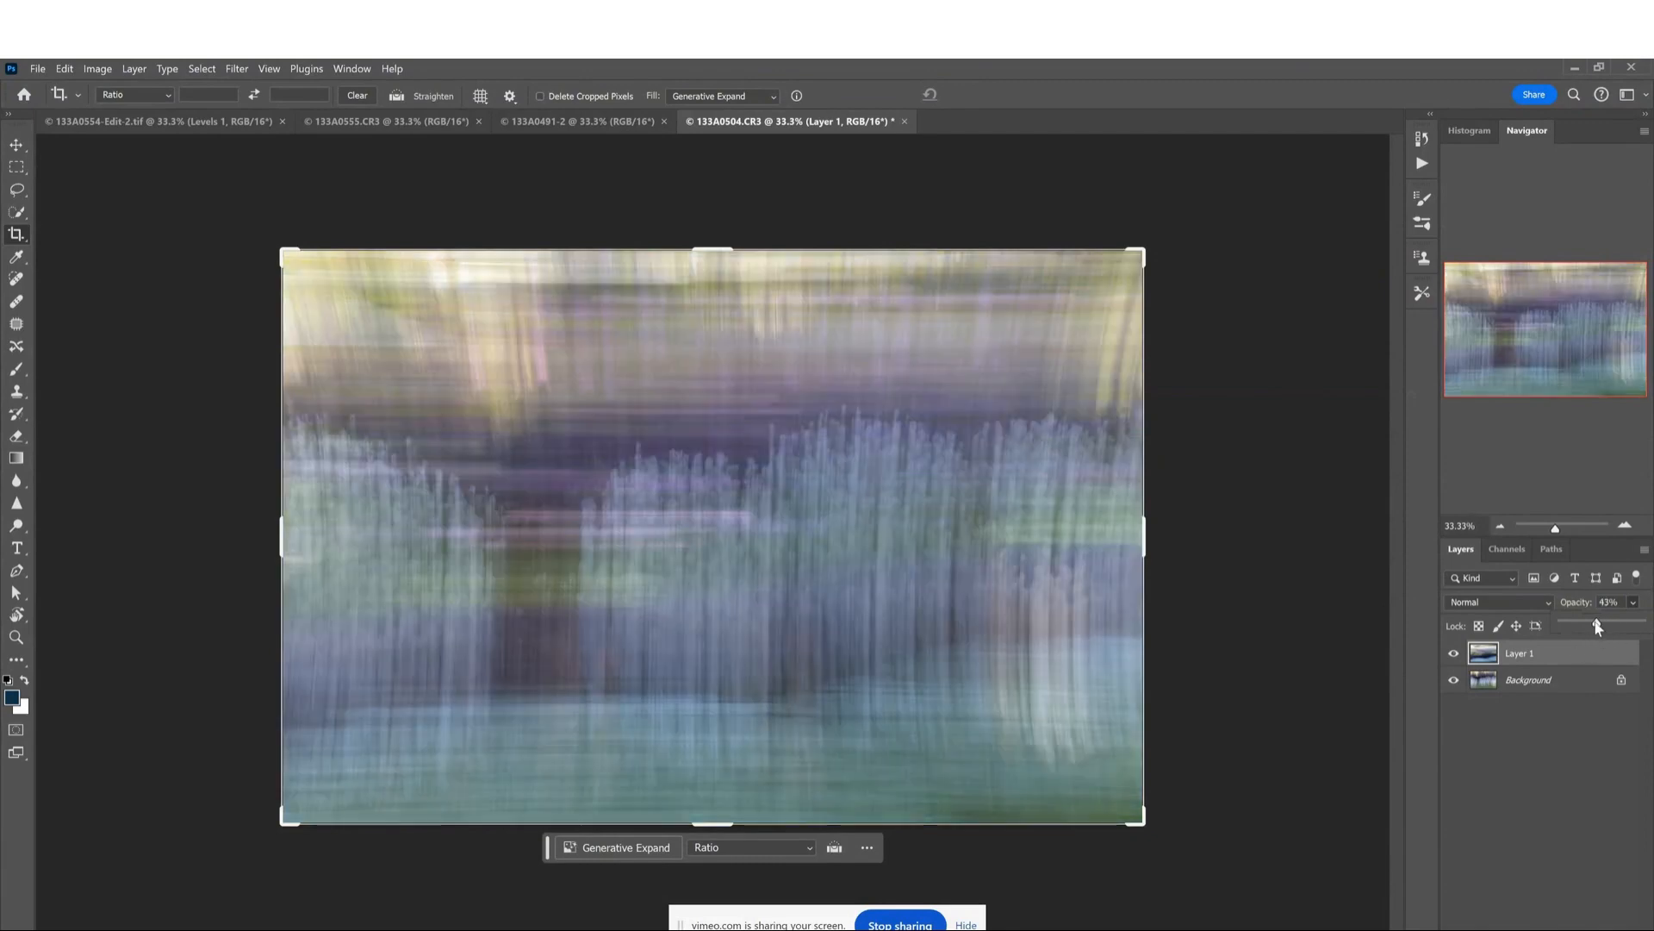
mouse_move(1597, 627)
mouse_down()
mouse_move(1614, 627)
mouse_move(1600, 627)
mouse_up()
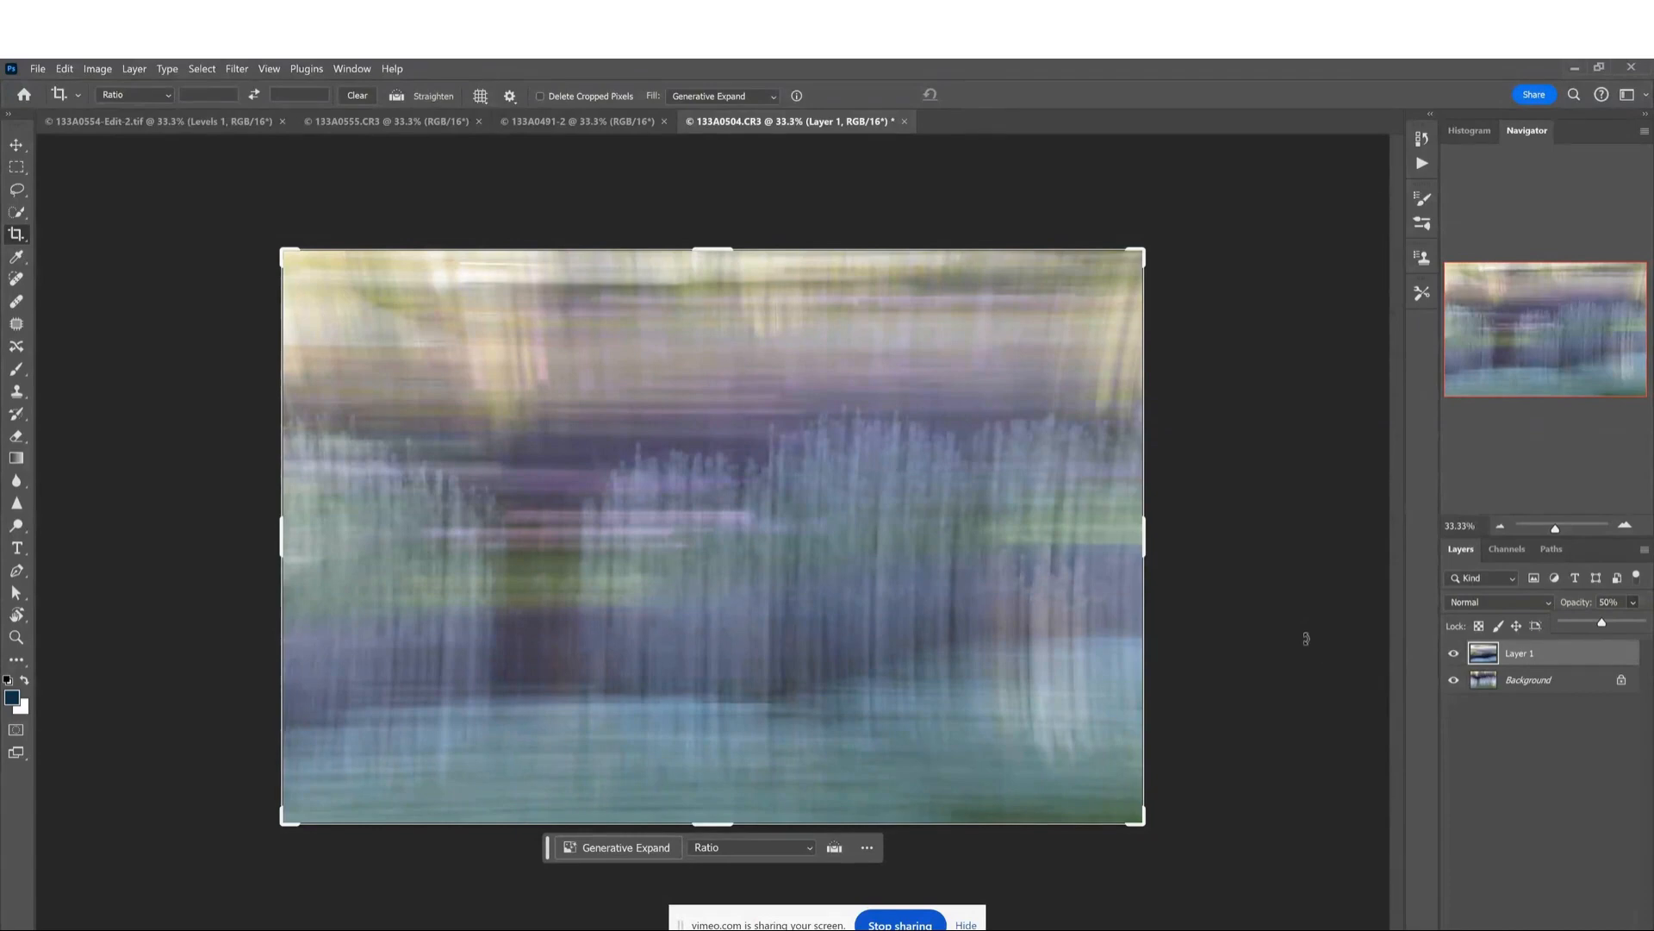
Add a Hue/Saturation adjustment above the blended layers that intensifies the colours, and save the document.
click(1581, 928)
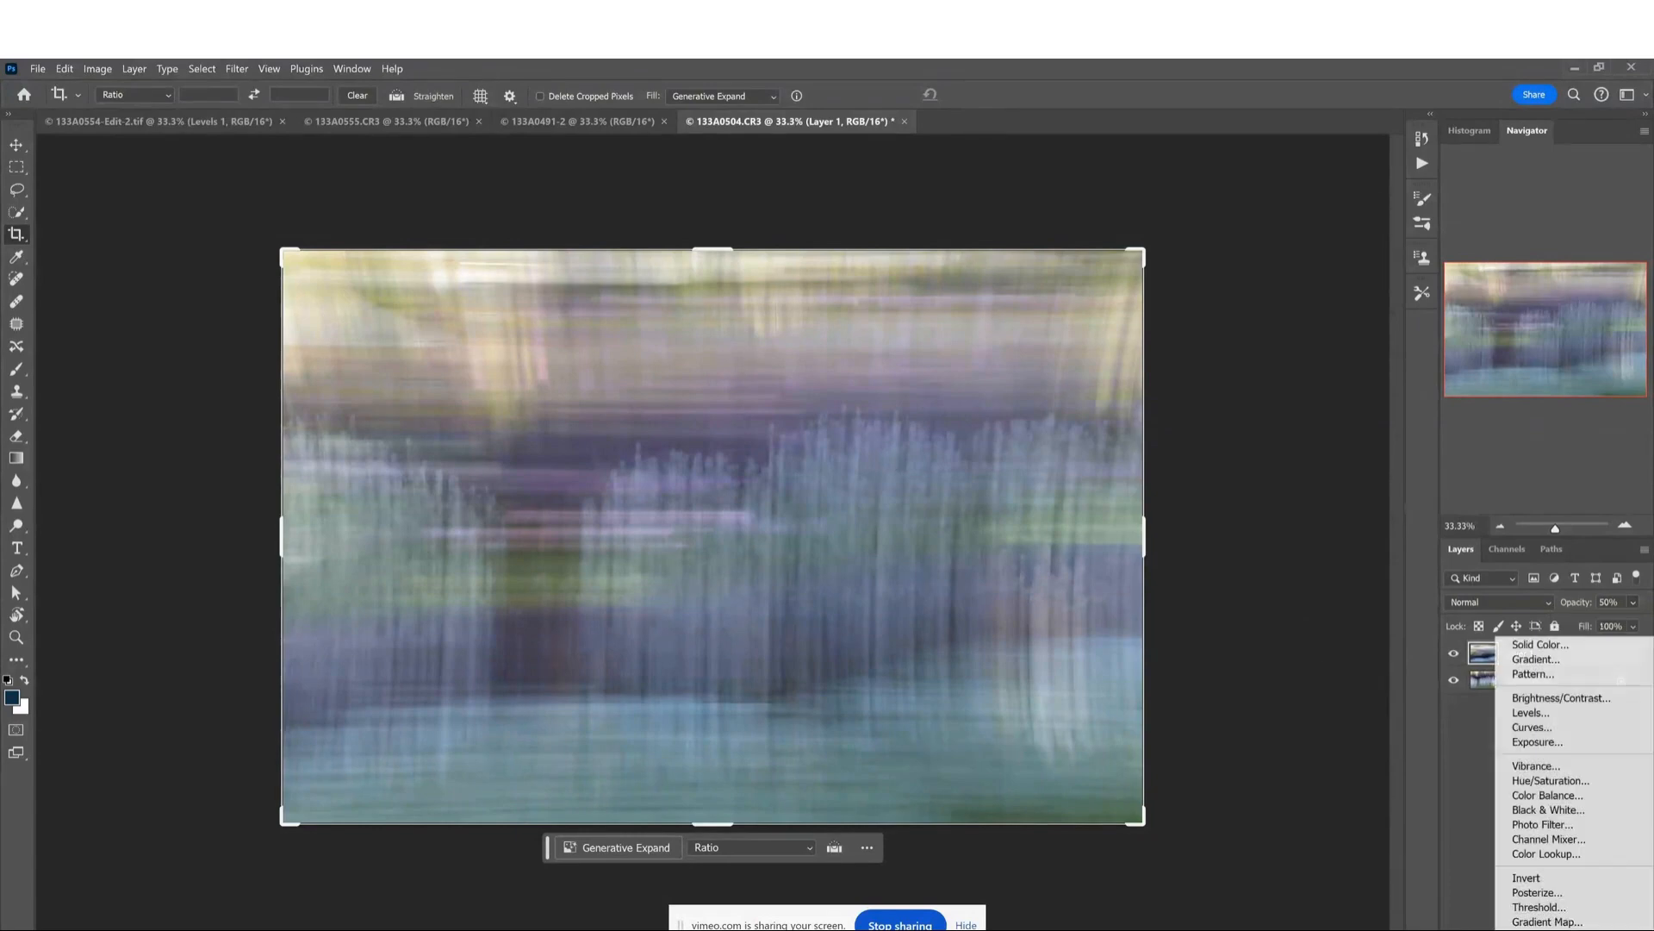
click(1556, 780)
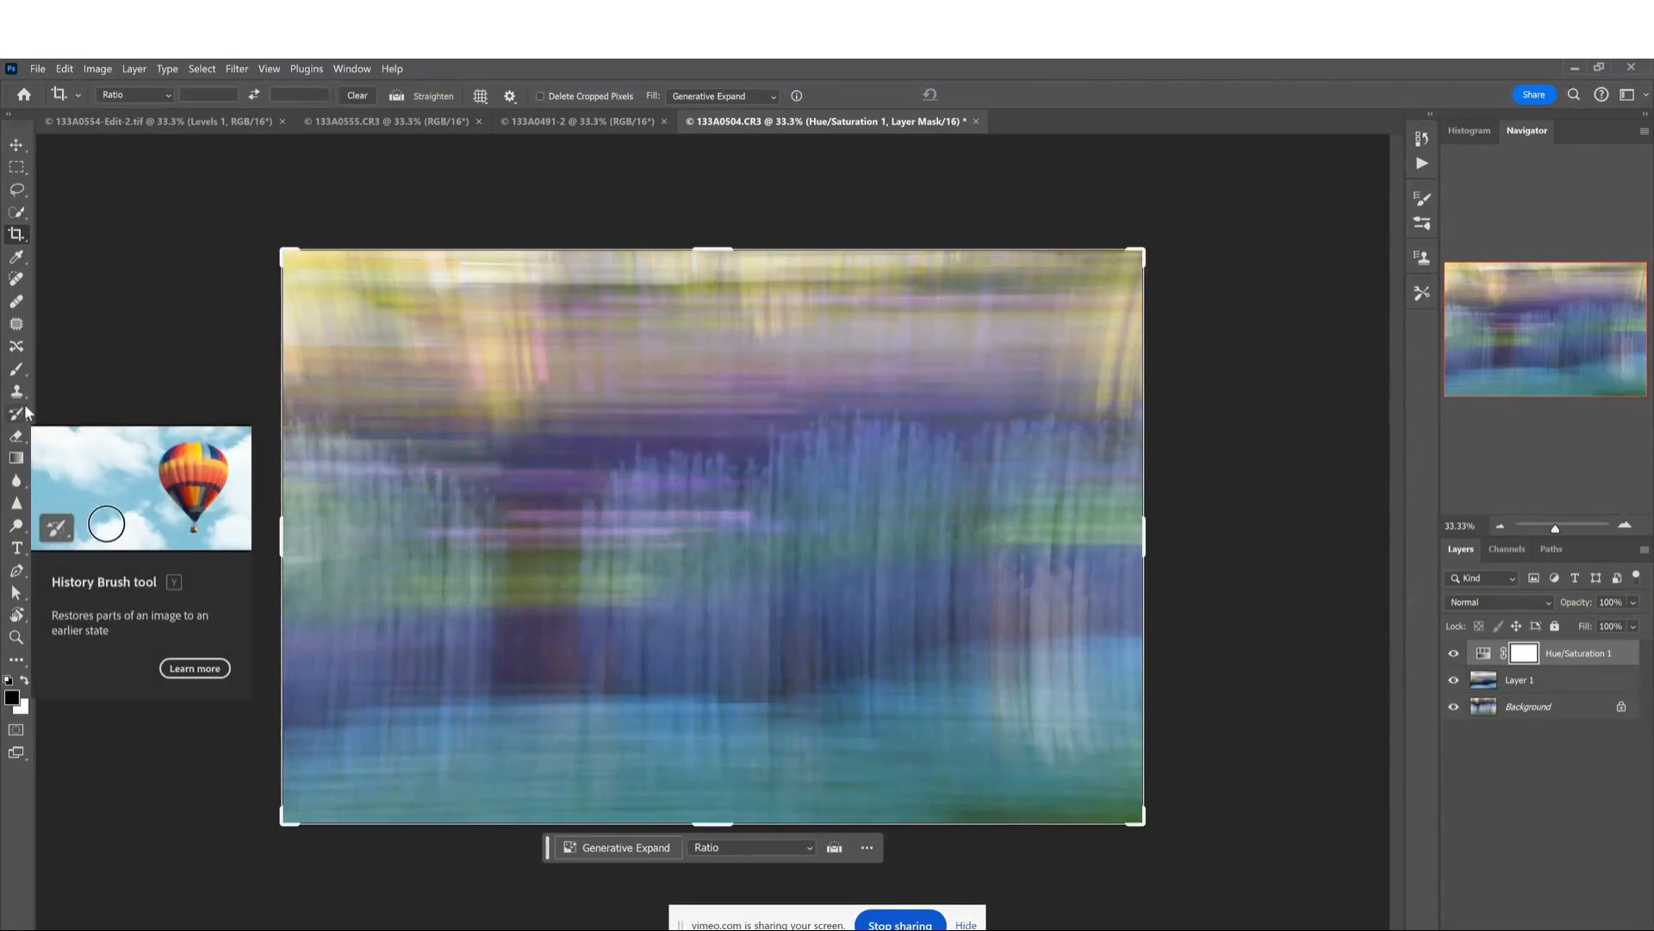
key(ctrl+s)
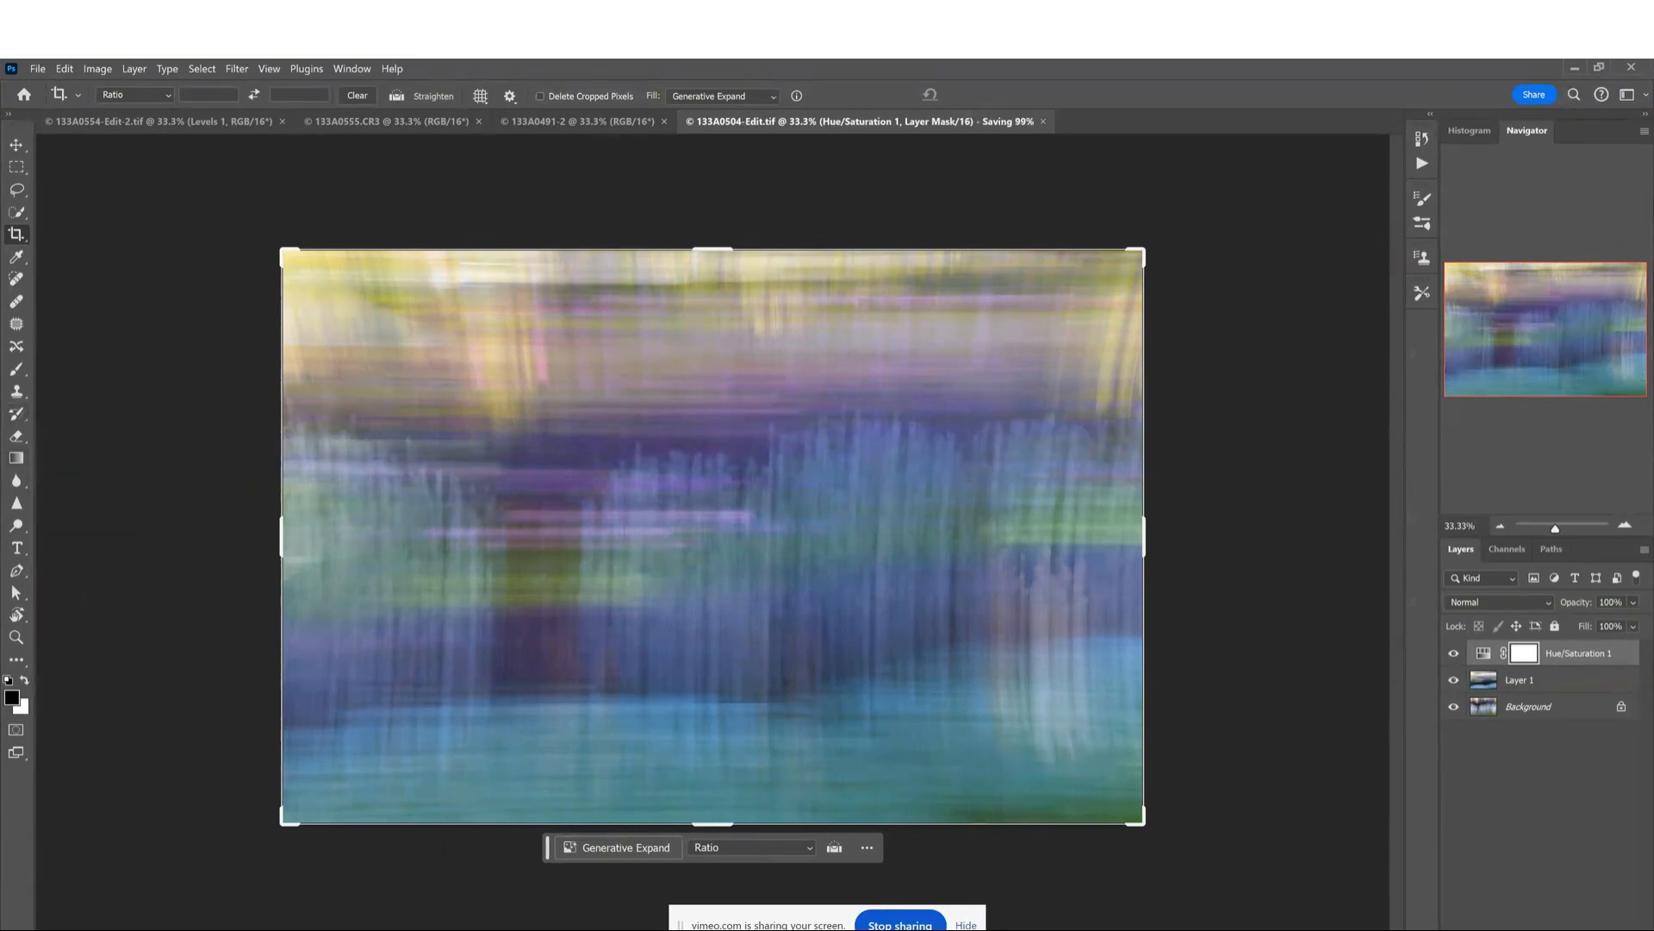
Switch to Lightroom Classic and compare 133A0491-Edit.tif with 133A0504-Edit.tif side by side in Survey view, returning to the grid.
mouse_move(903, 927)
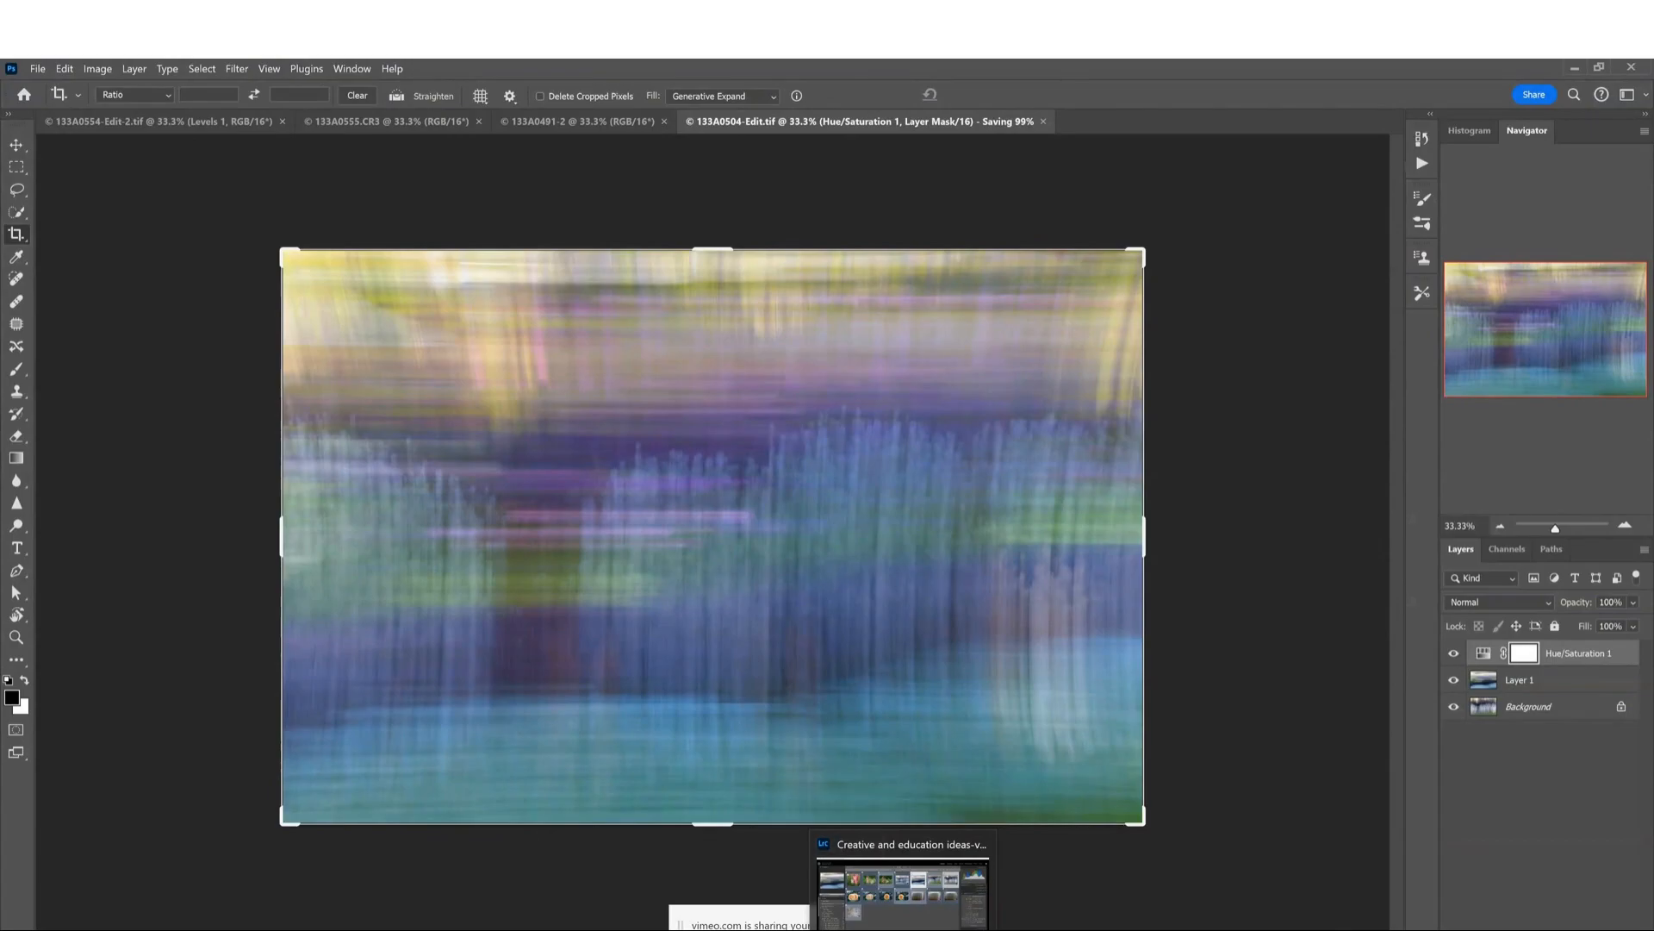
click(902, 892)
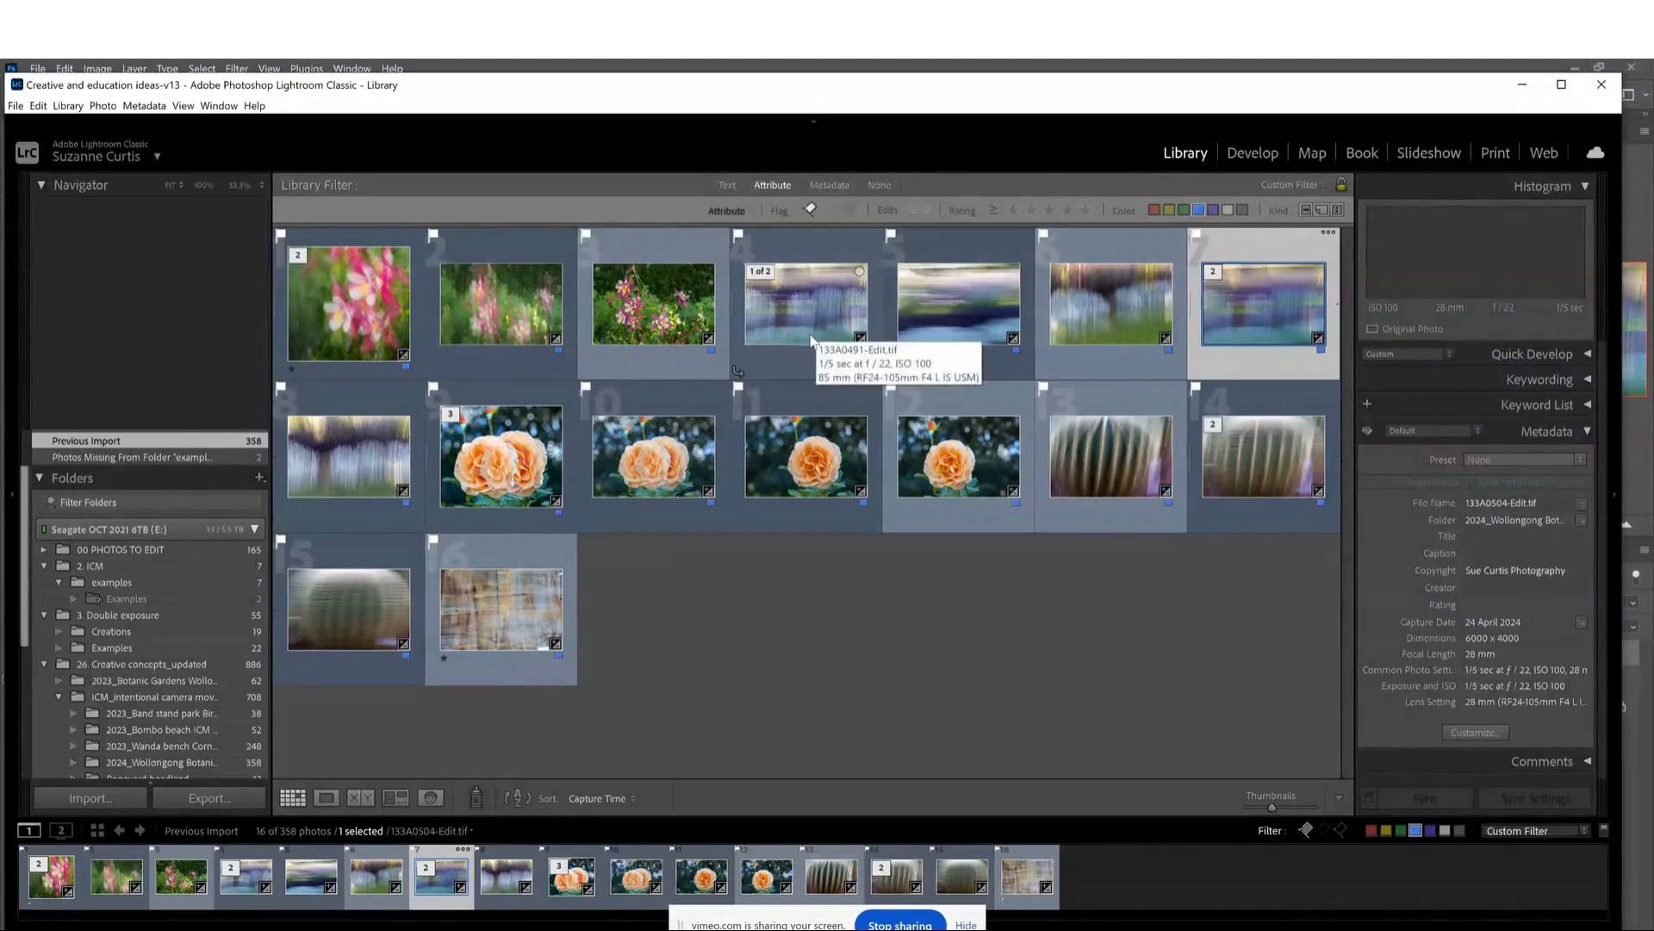
ctrl+click(808, 339)
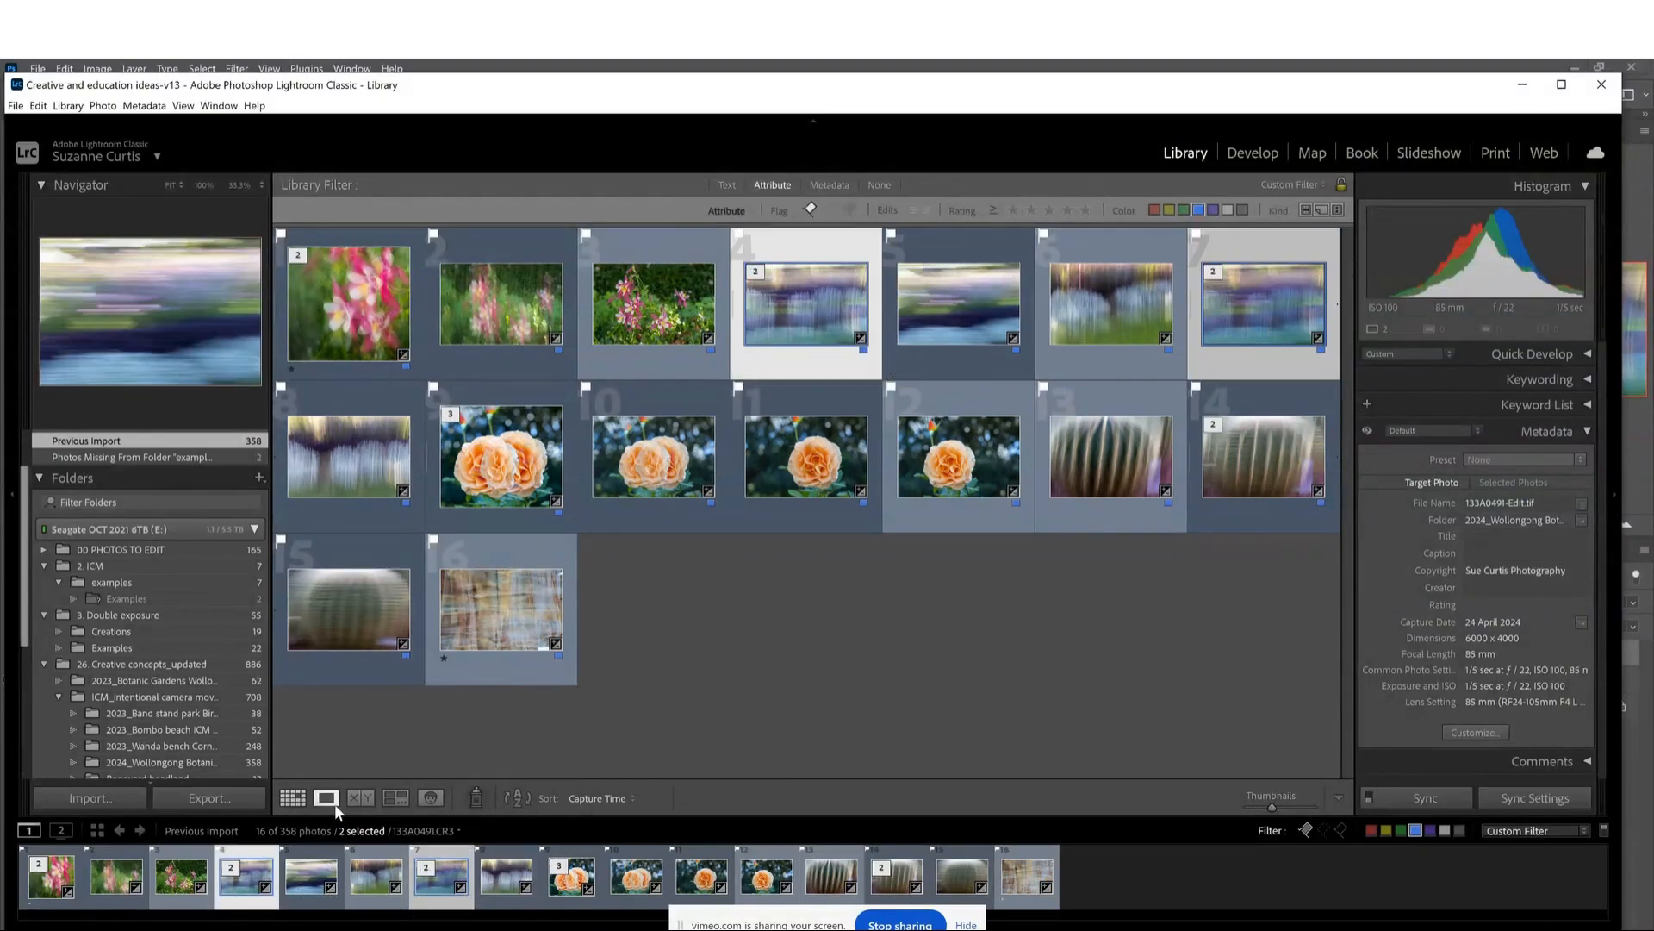
click(395, 799)
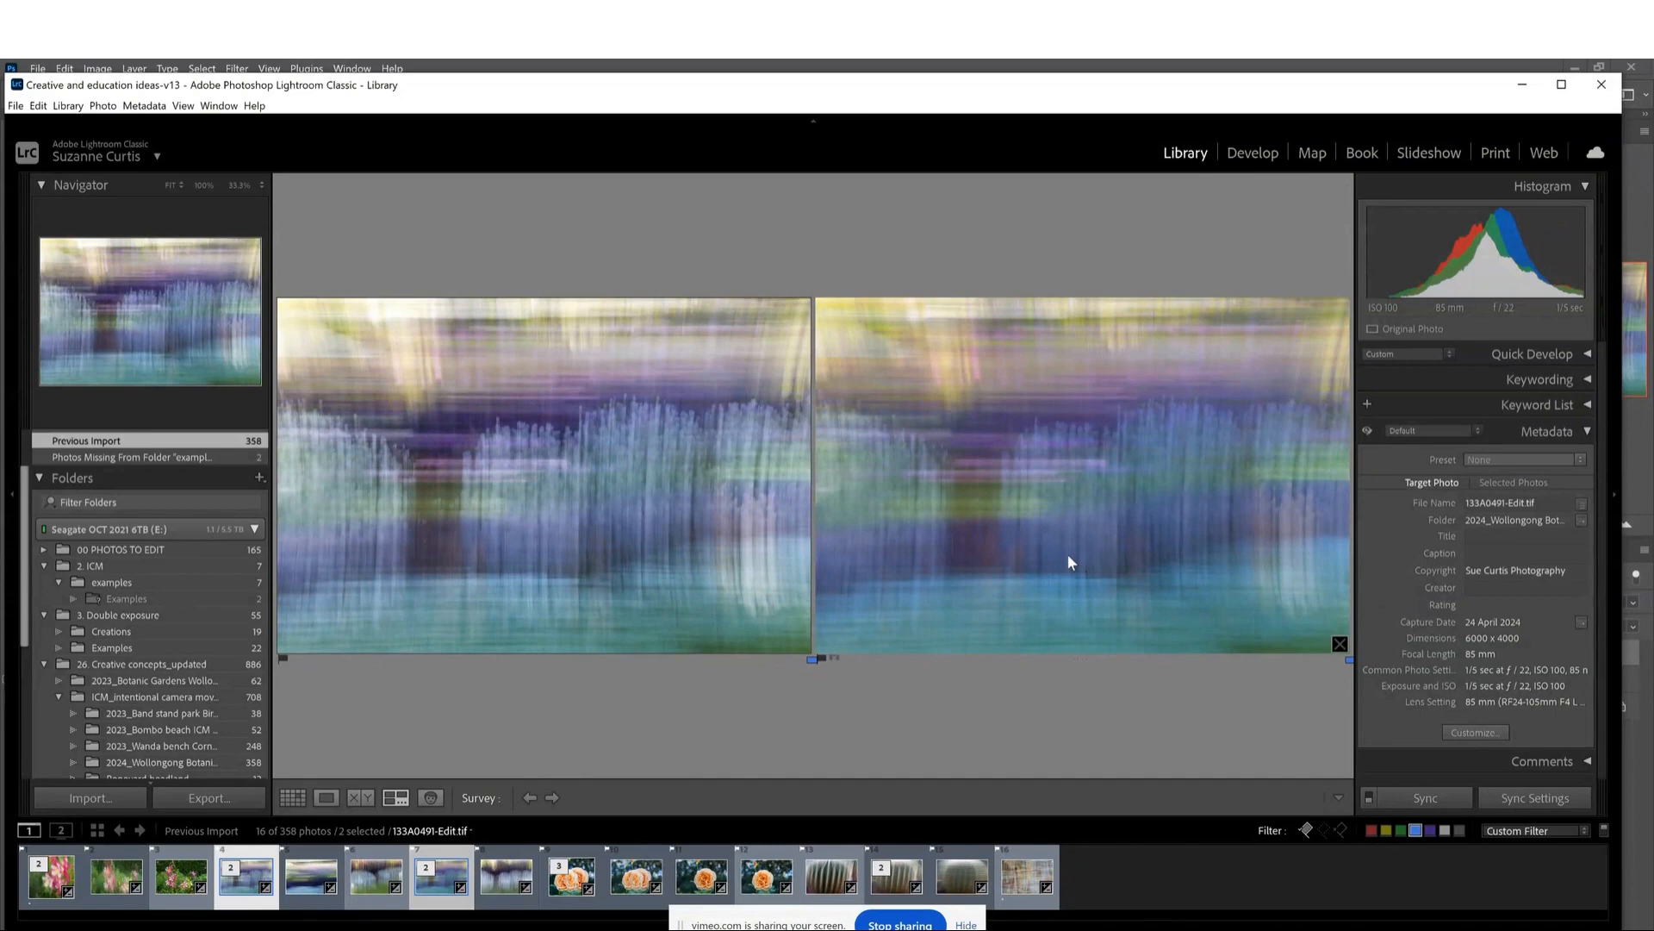
key(g)
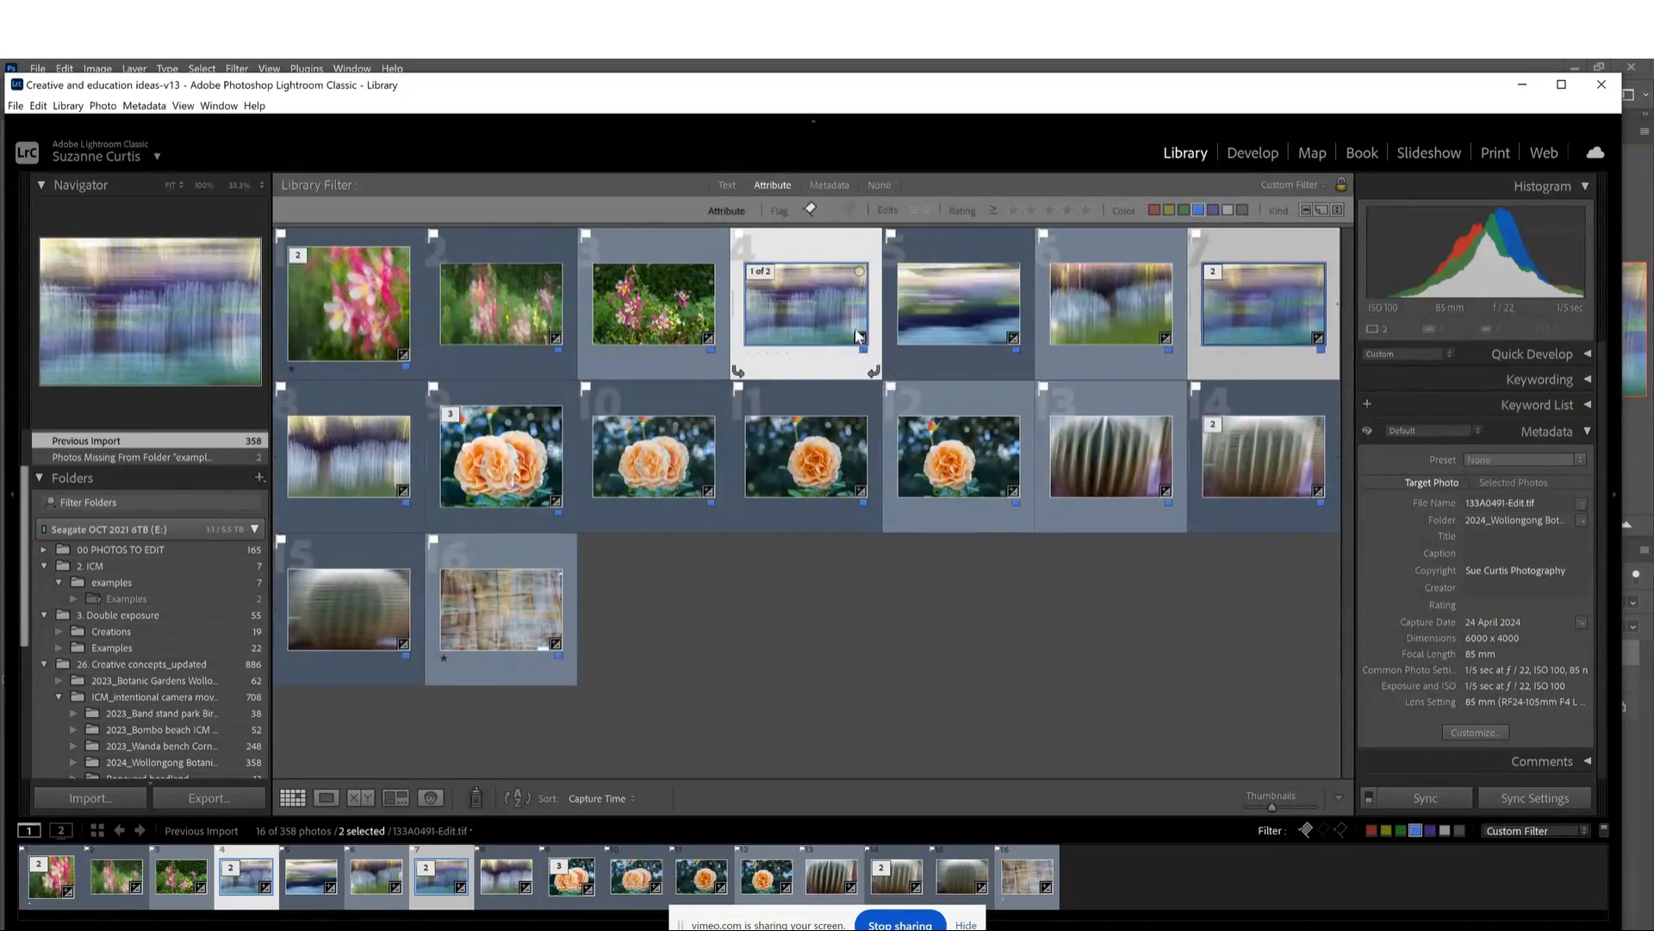
Develop 133A0504-Edit.tif with Whites at +32 and Blacks at -44, and return to the Library grid with nothing selected.
double_click(1268, 306)
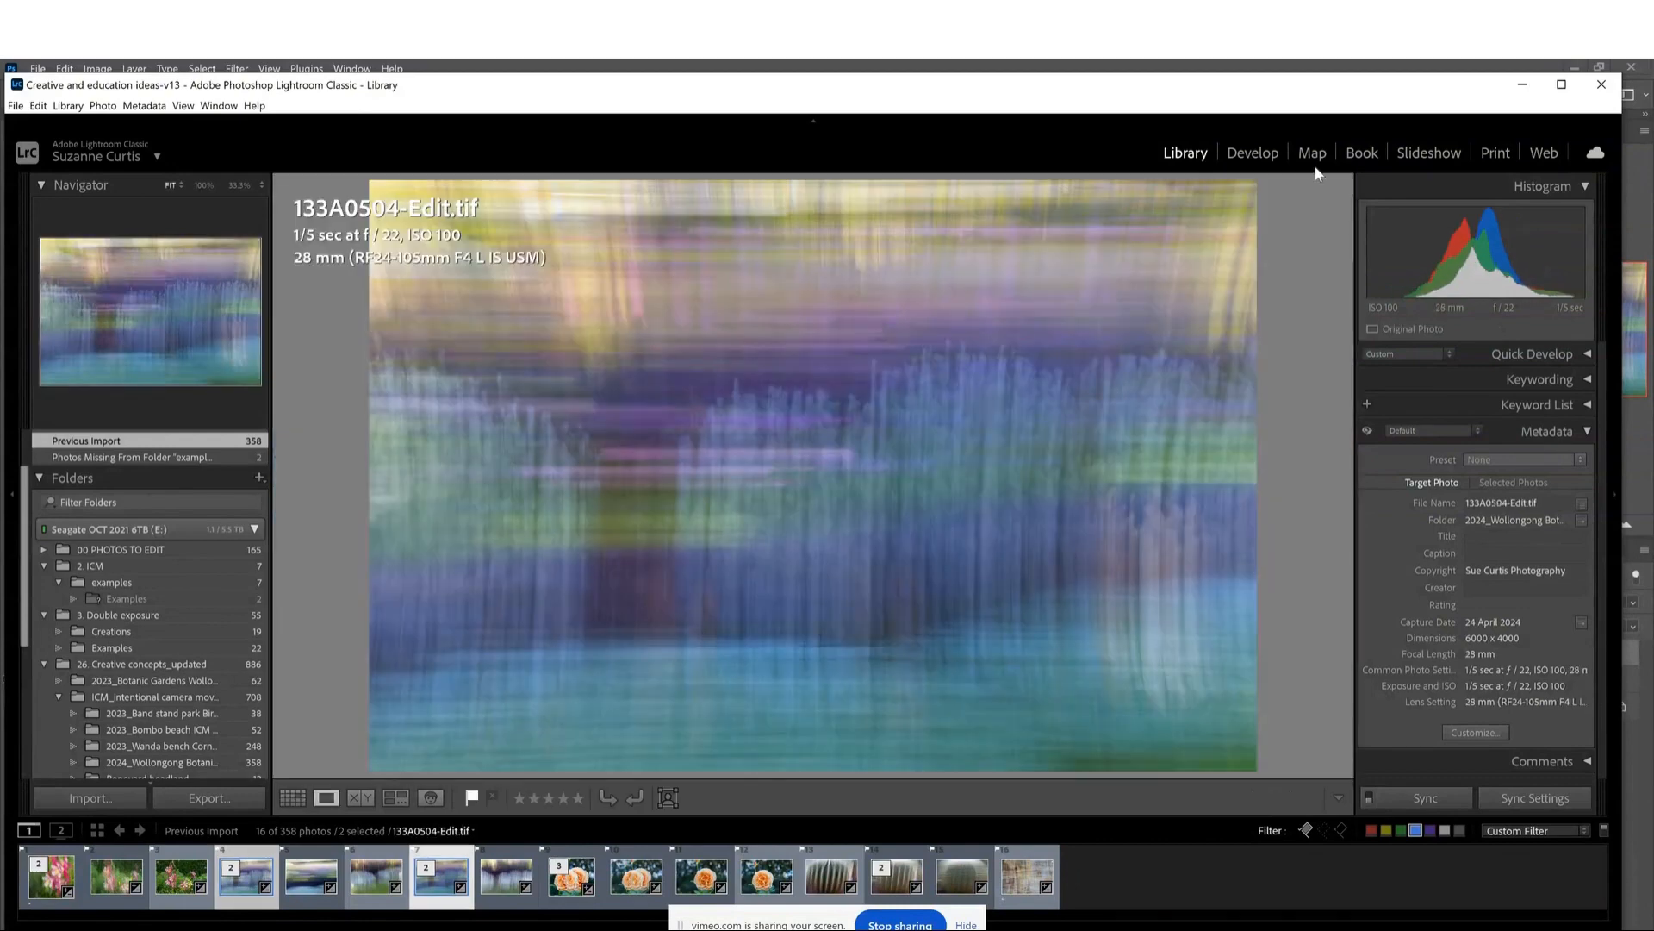
click(1268, 156)
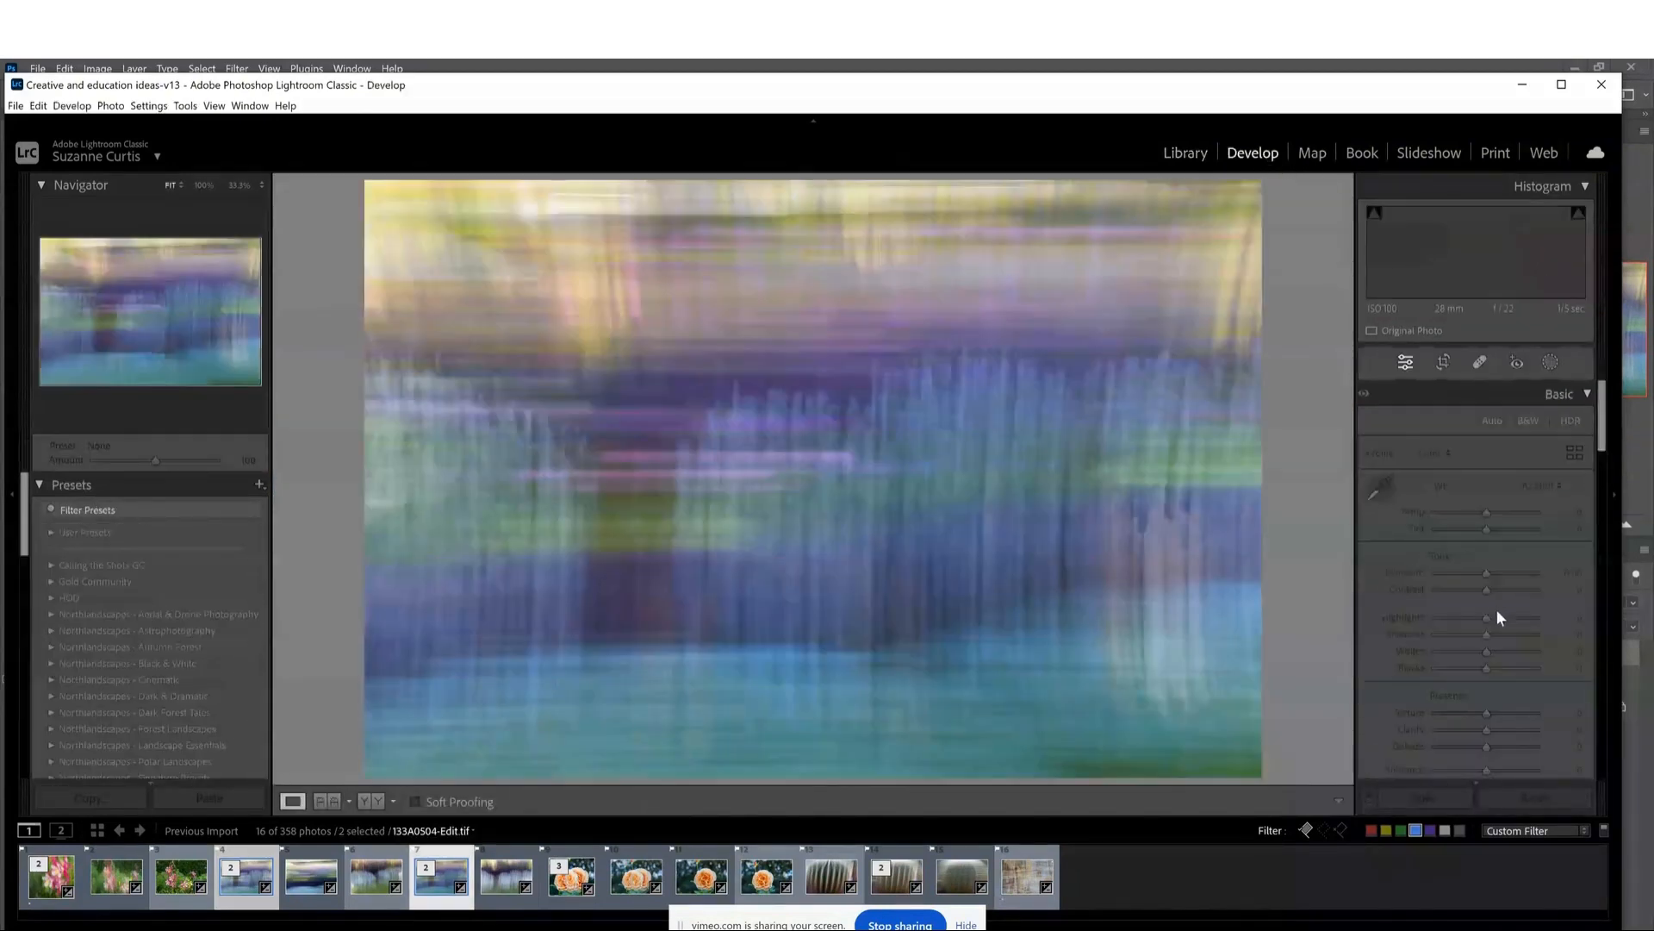
mouse_move(1485, 654)
mouse_down()
mouse_move(1502, 649)
mouse_move(1465, 671)
mouse_up()
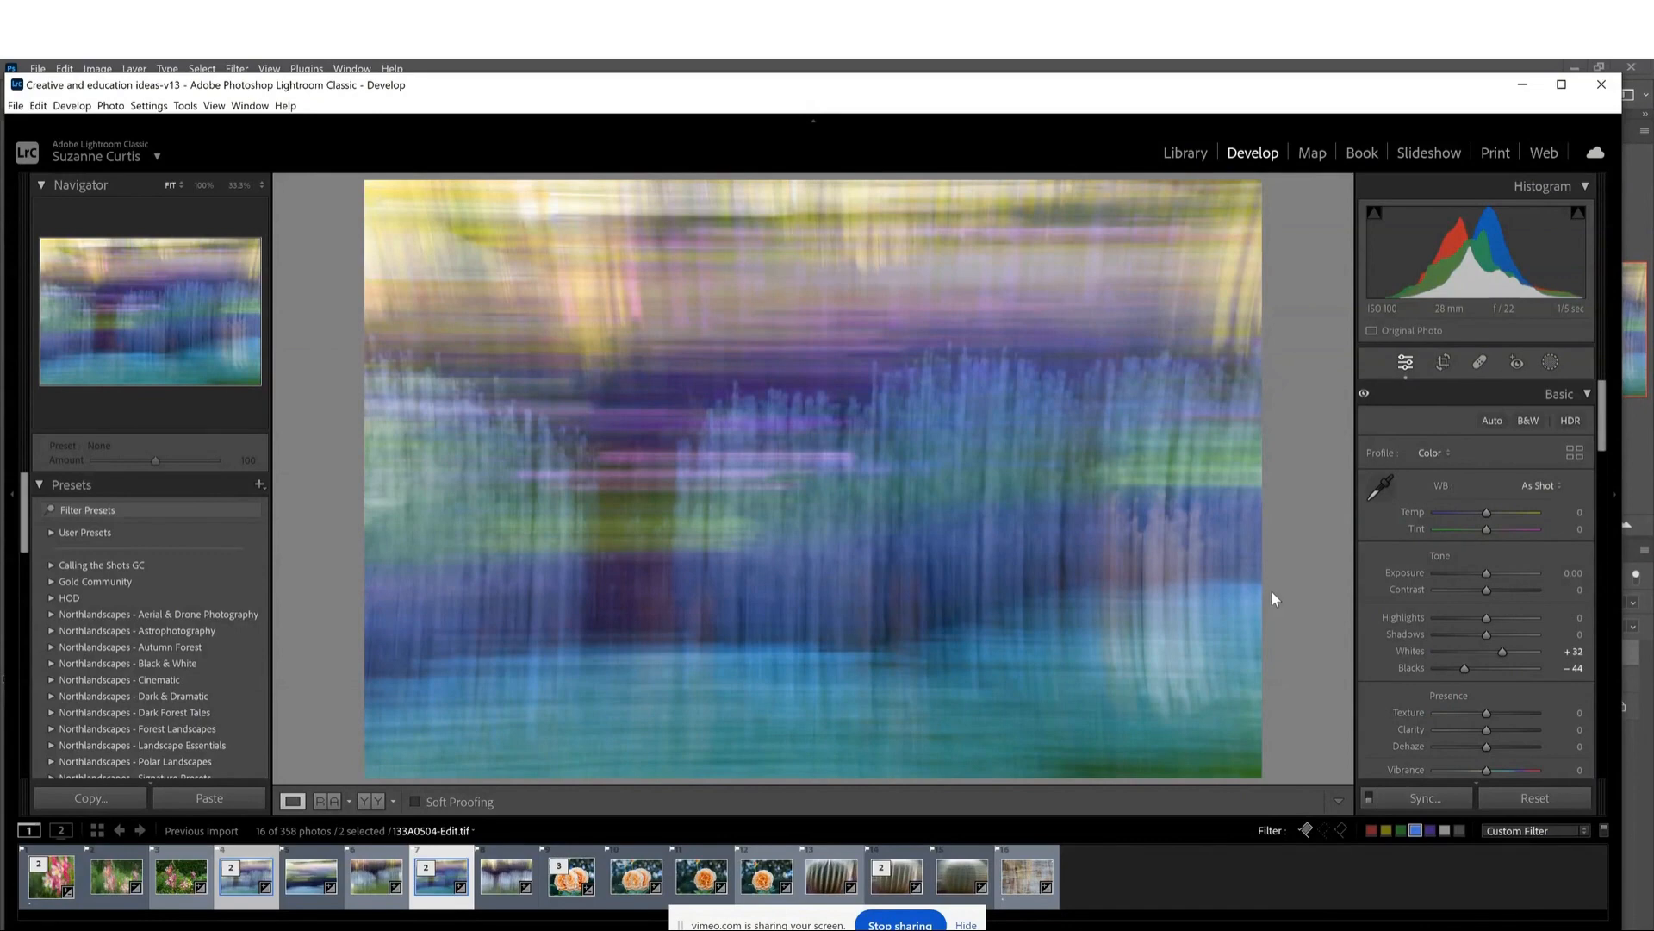
key(g)
click(1075, 698)
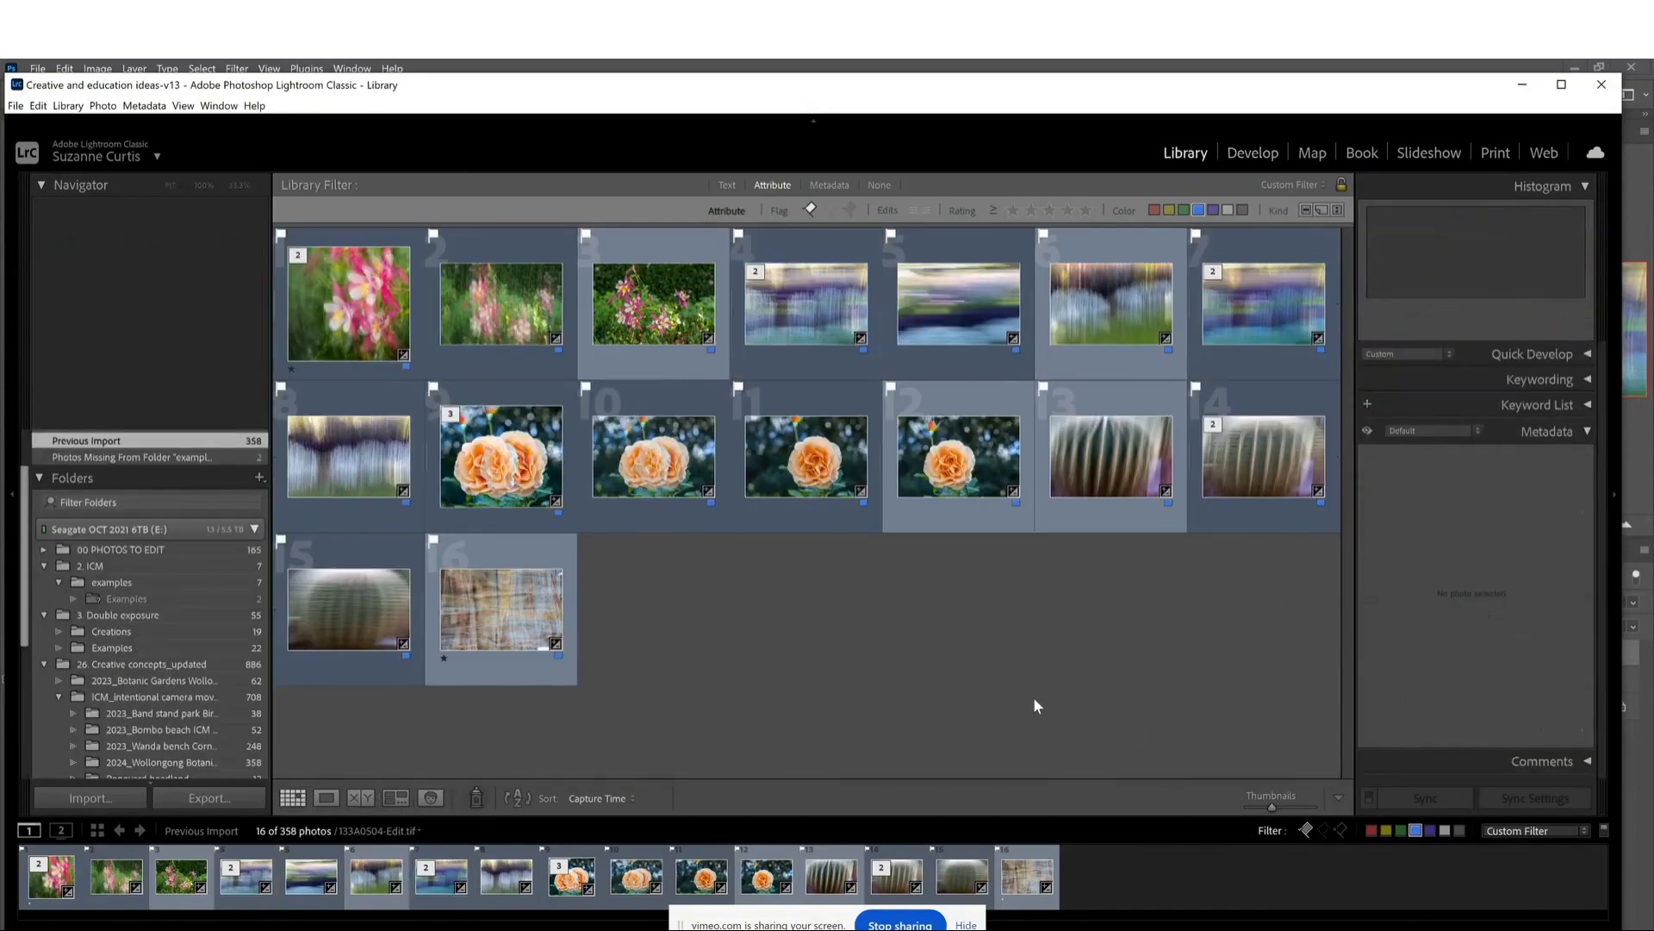
View the cactus photos 133A0654.CR3 and 133A0655-Edit.tif enlarged, and return to the grid.
double_click(1109, 488)
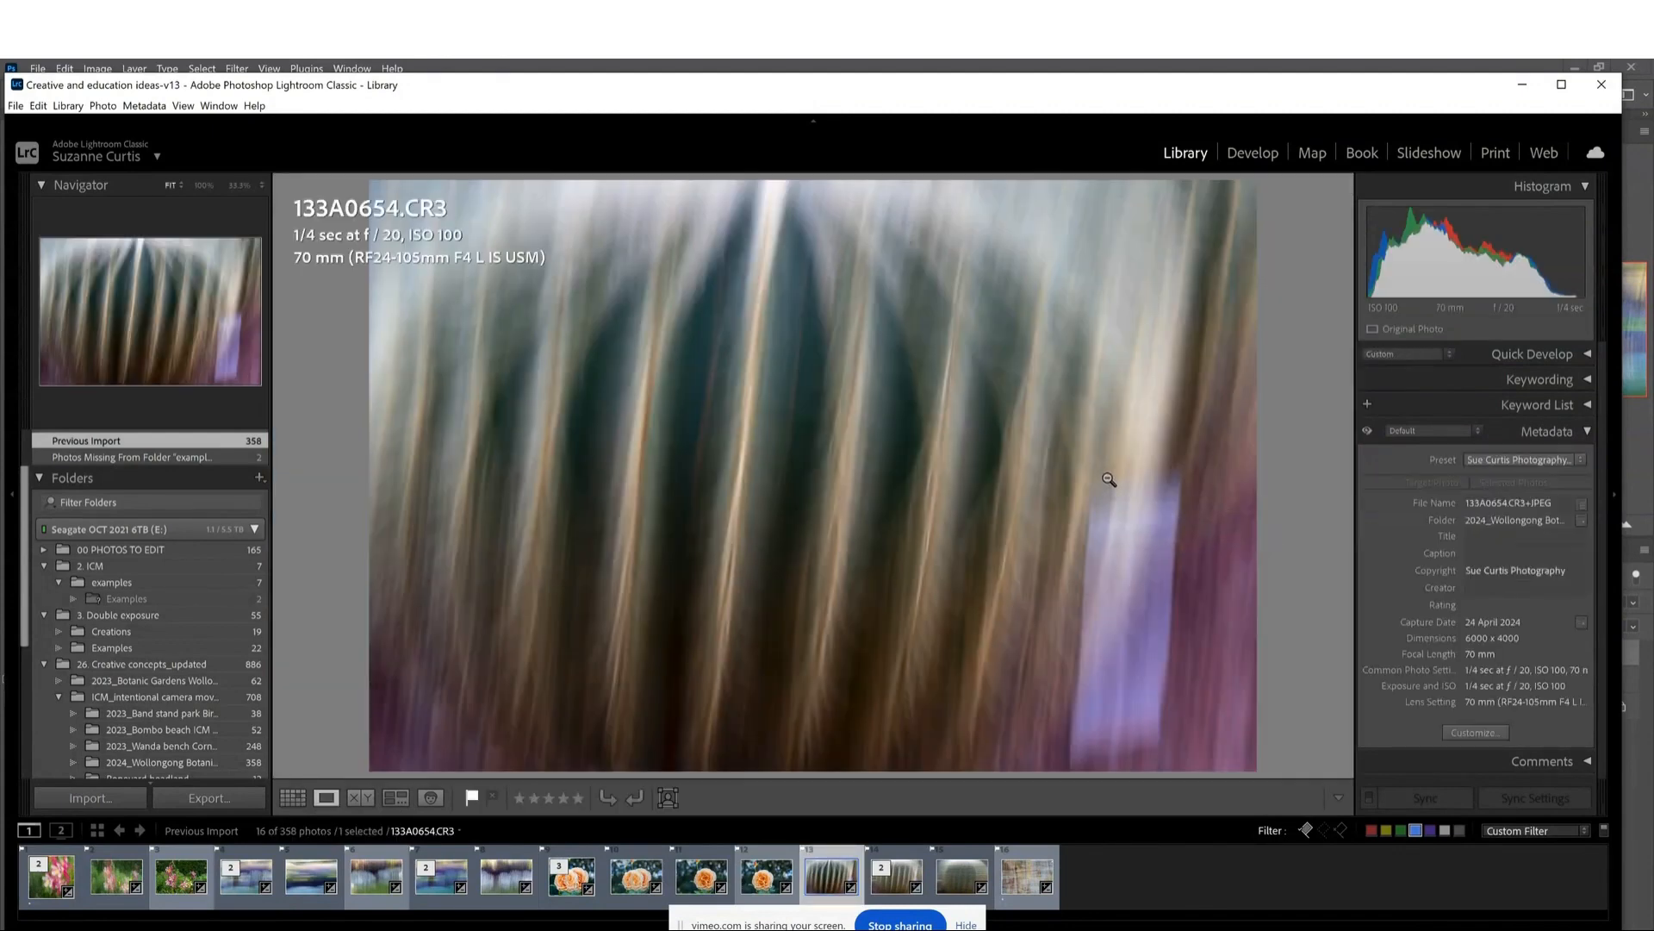
key(Right)
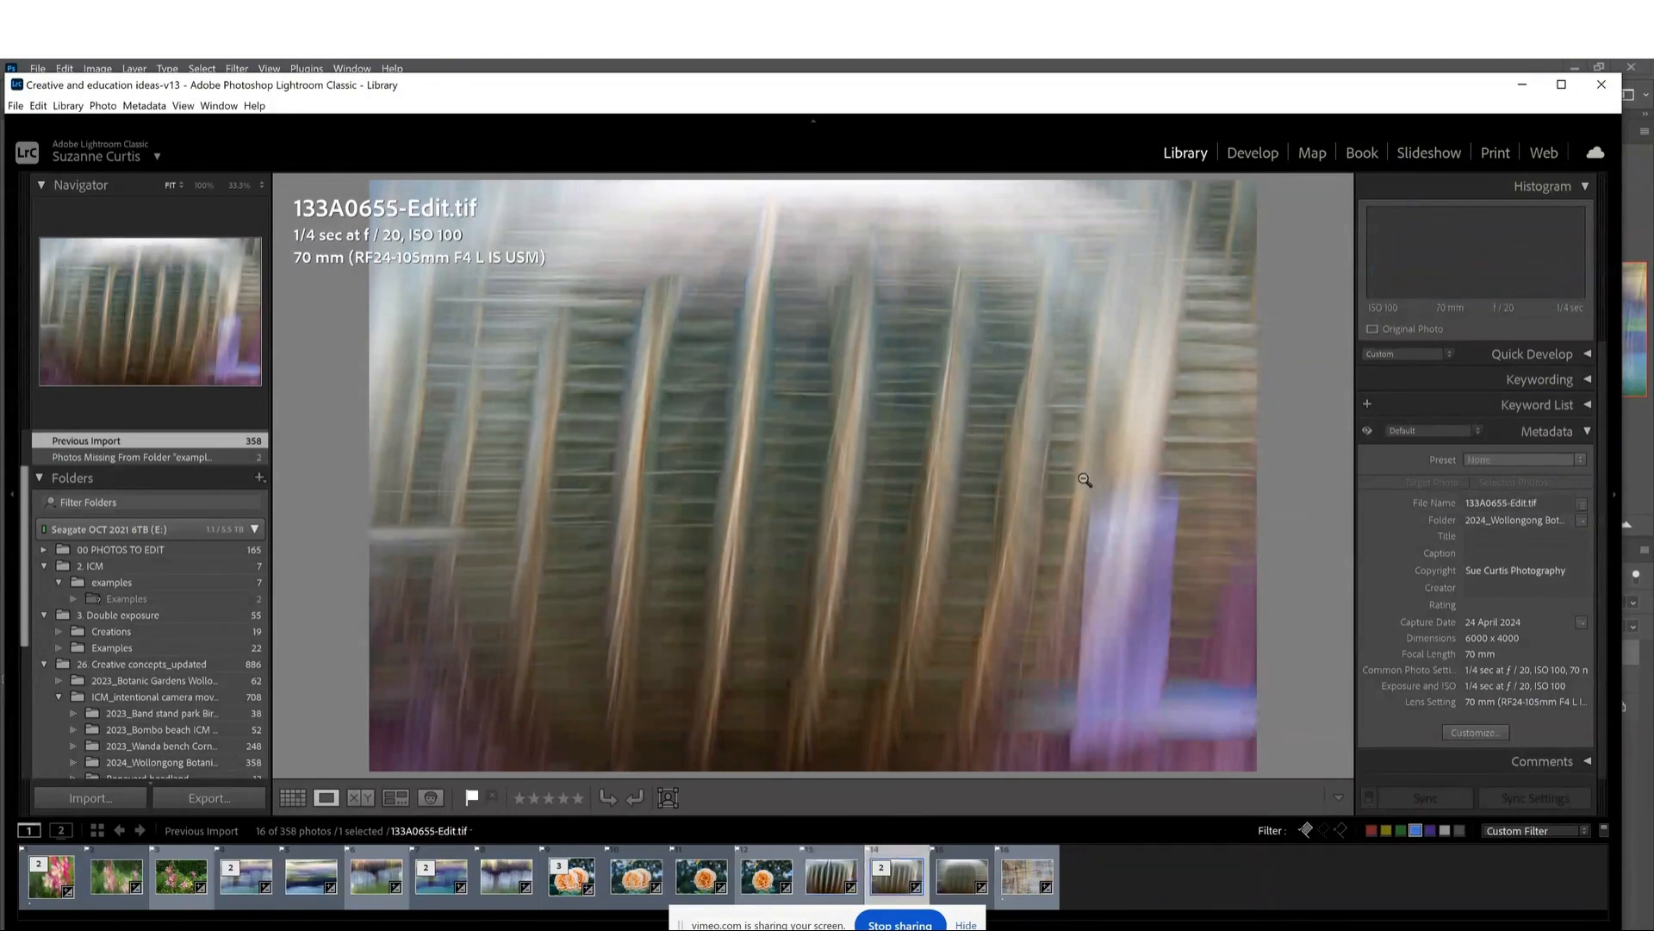
key(g)
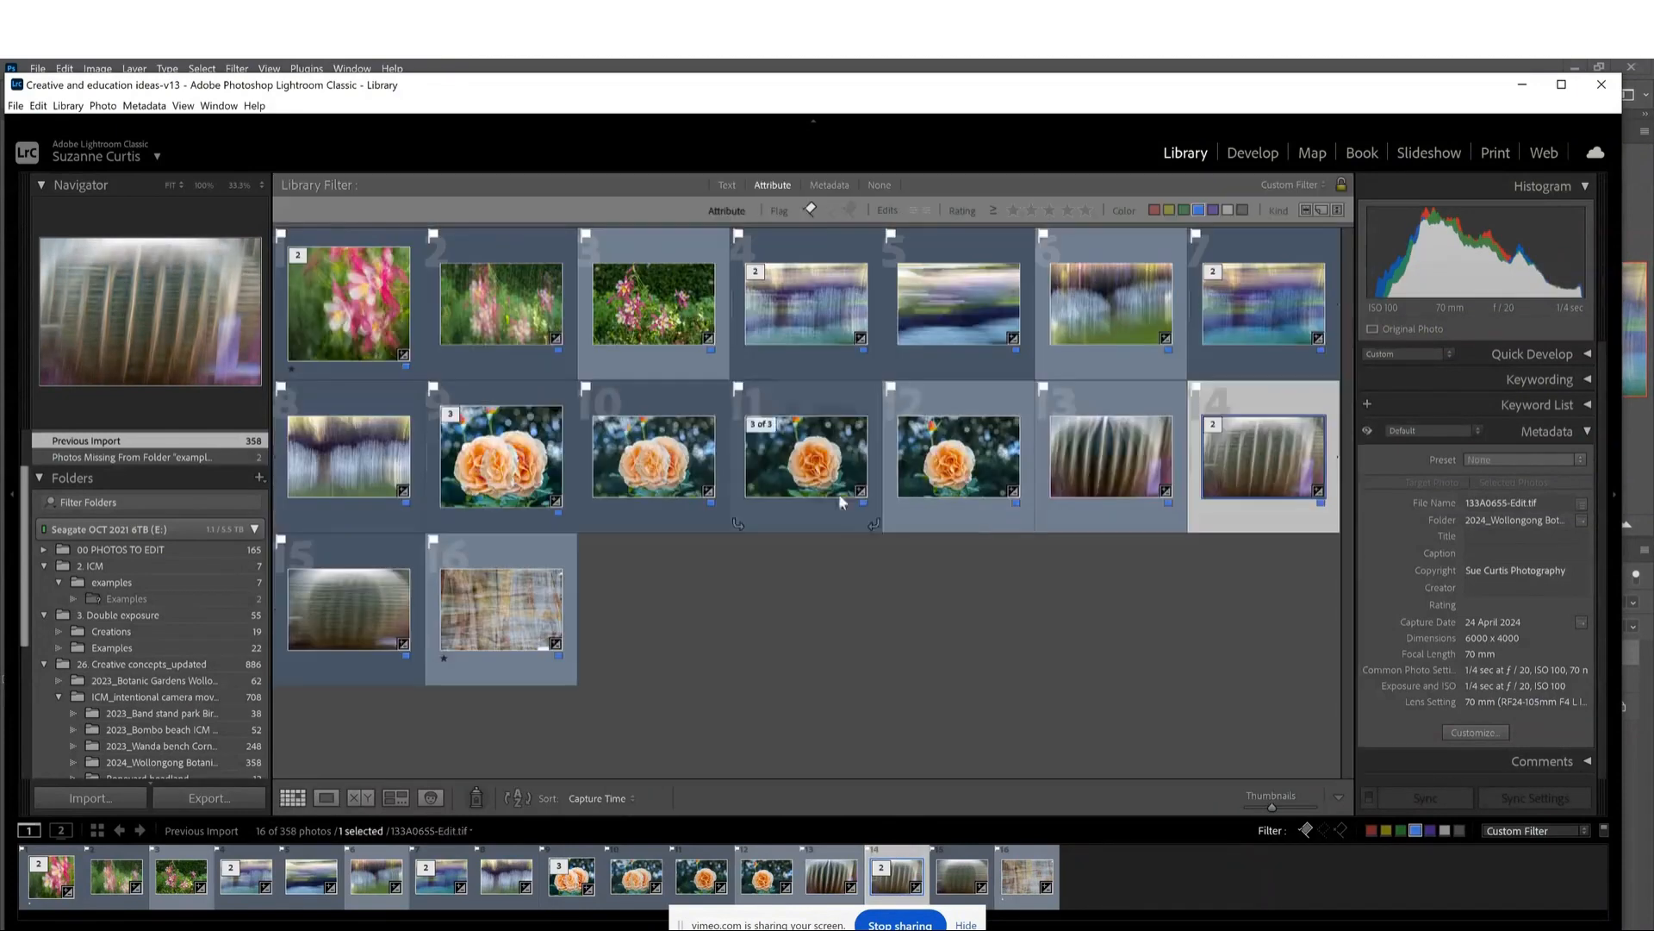
Compare 133A0654.CR3 with the horizontal-blur cactus photo side by side in Survey view, and return to the grid.
click(1096, 471)
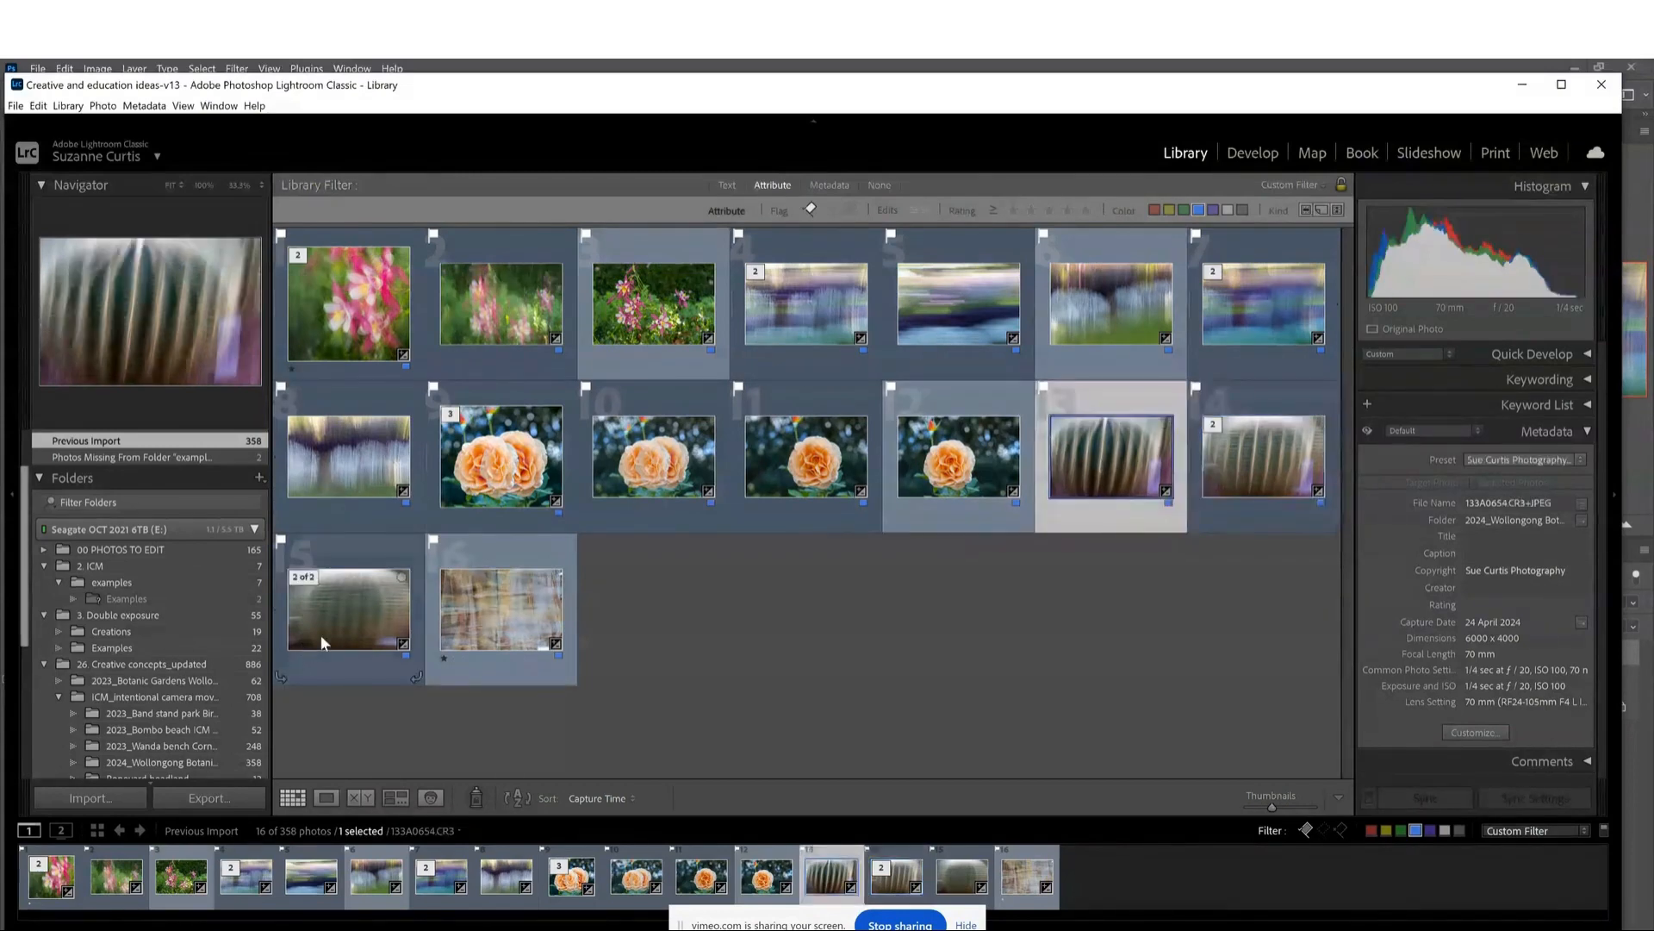
ctrl+click(336, 603)
click(395, 797)
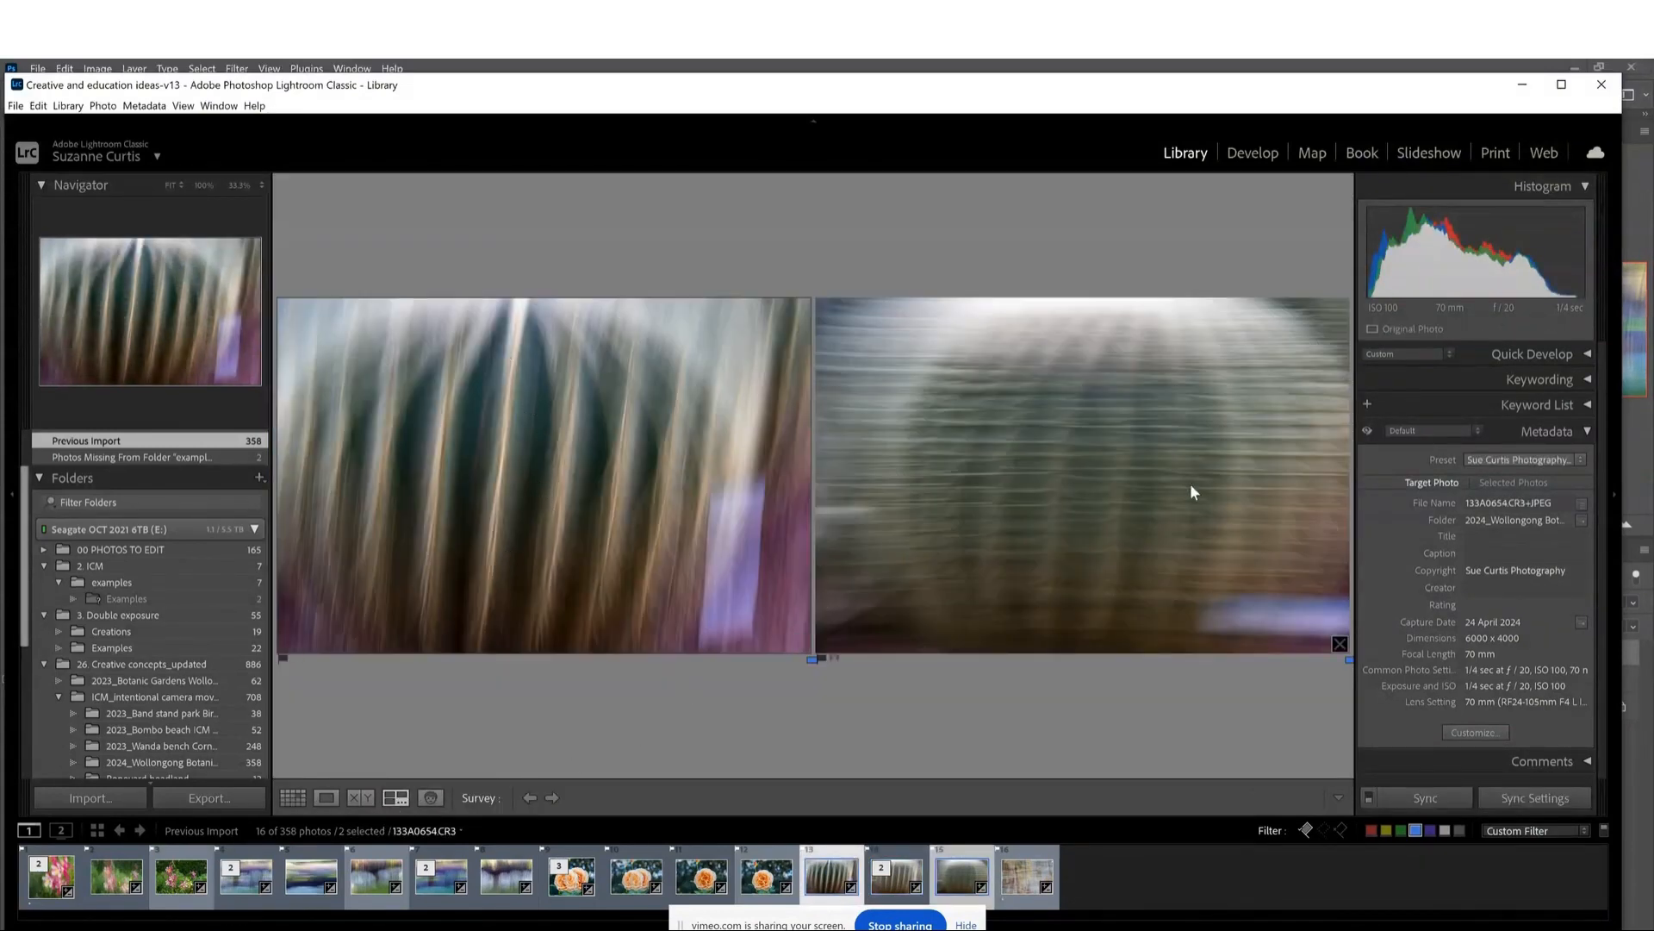
key(g)
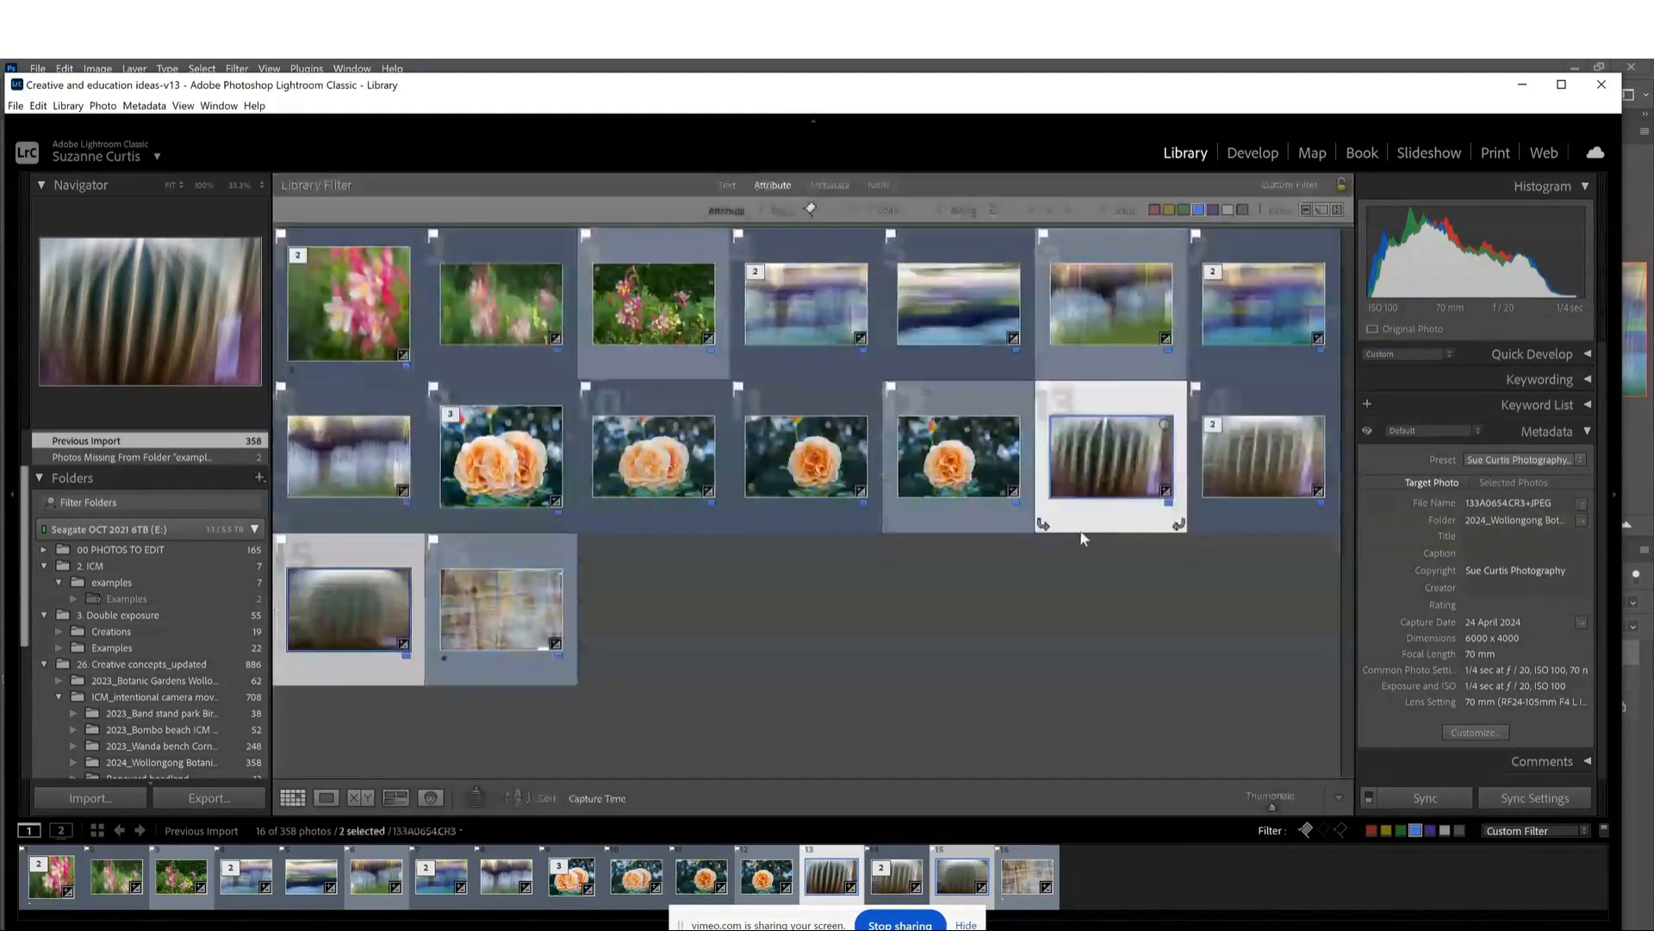
View the blended cactus 133A0655-Edit.tif and the layered bark photo 133A0702.JPG enlarged, returning to the grid after each.
double_click(1248, 472)
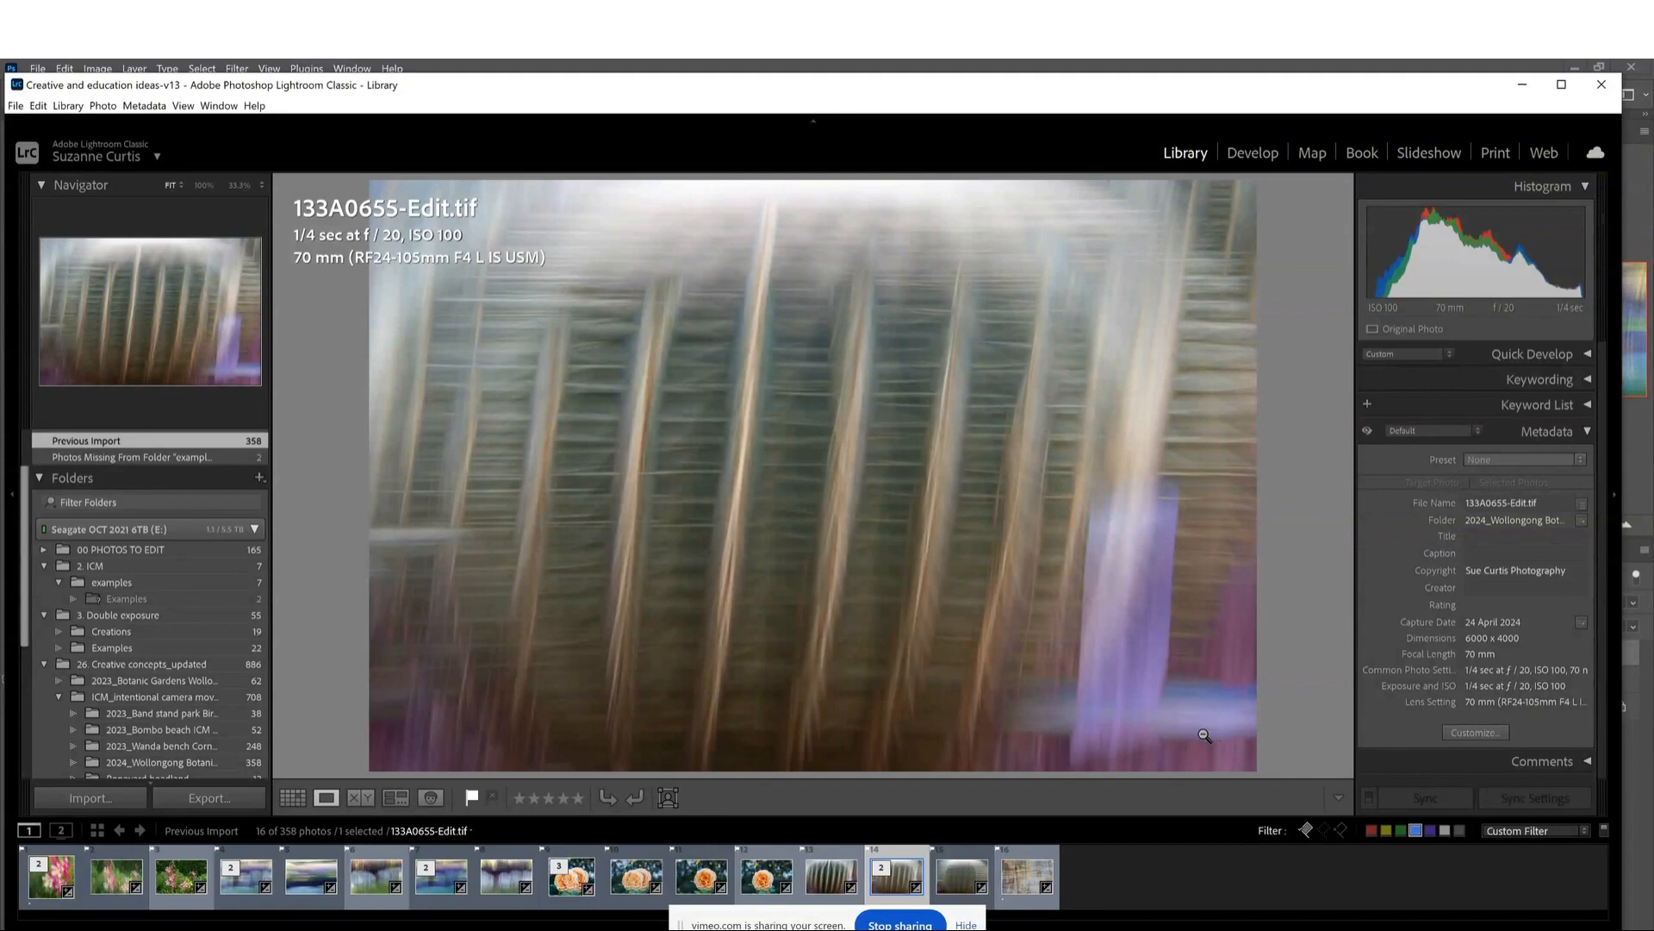
key(g)
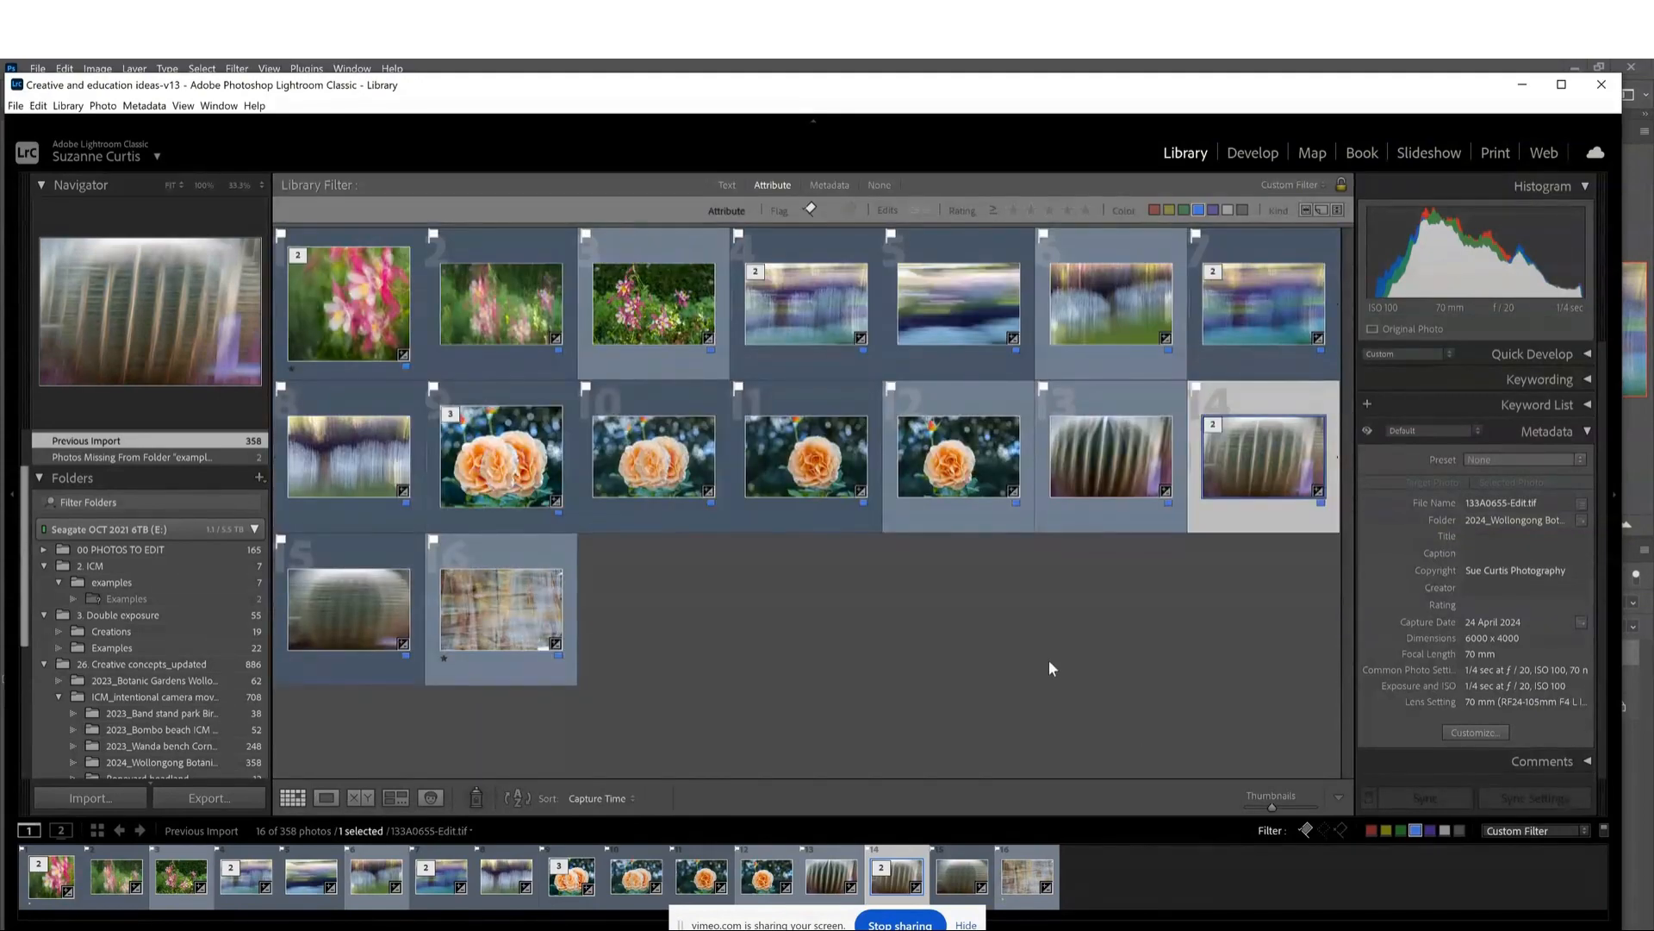
double_click(528, 636)
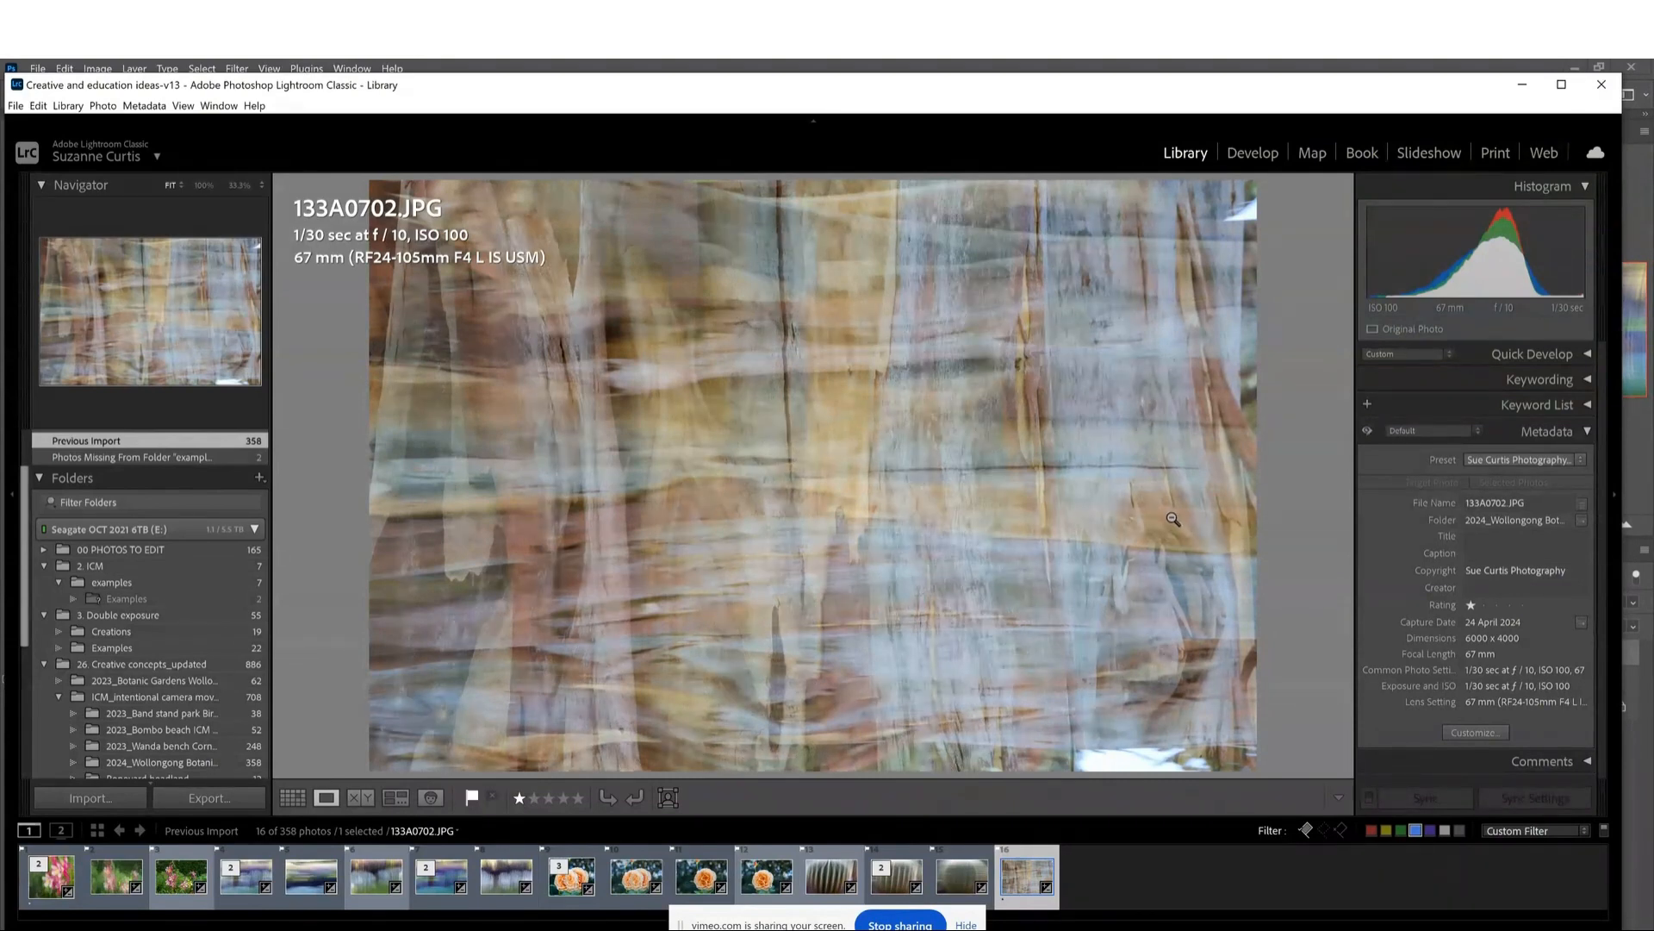
key(g)
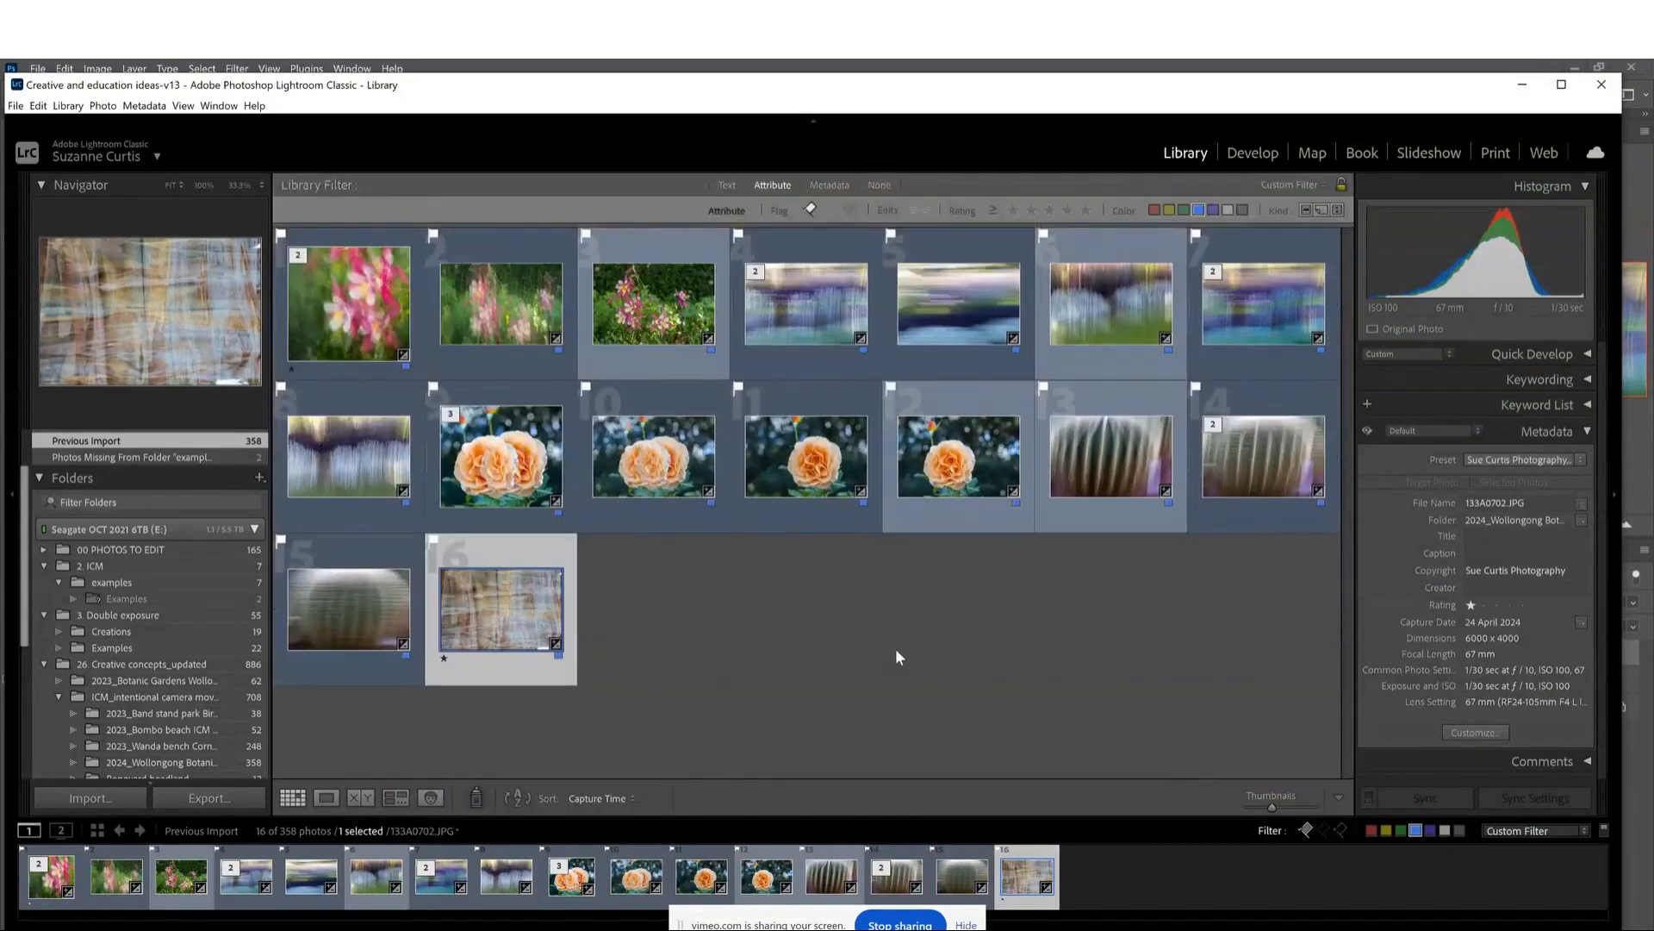
View the columbine photos 133A0428-Edit.tif, 133A0431.CR3 and 133A0428.JPG enlarged, and return to the grid.
click(874, 651)
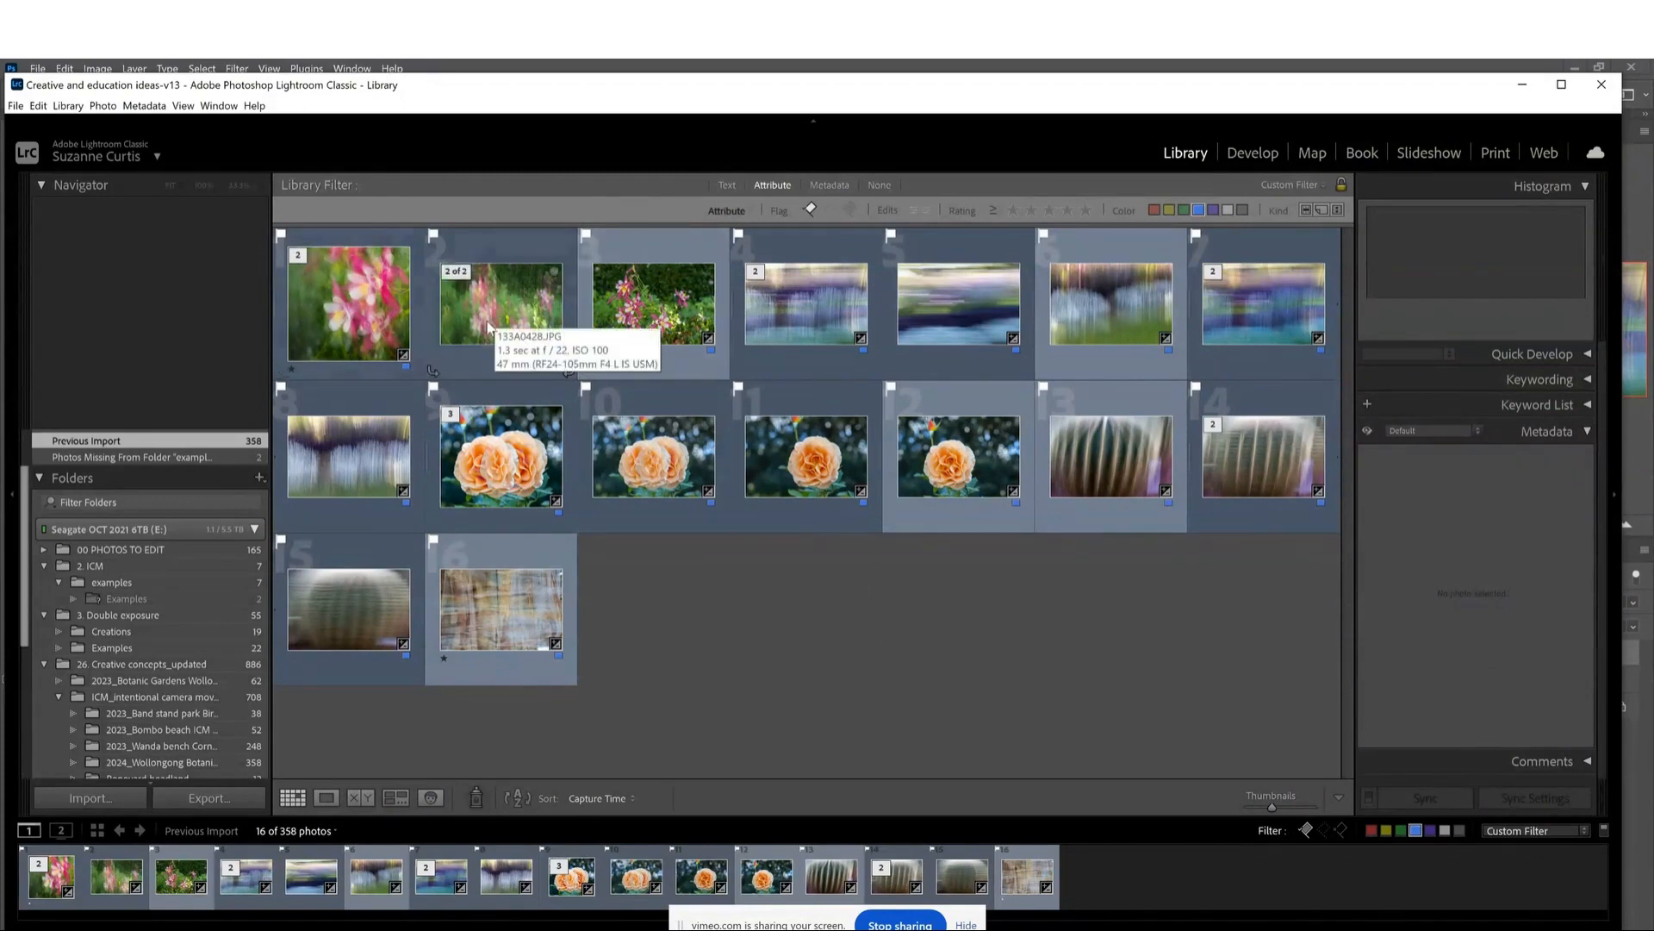
double_click(349, 303)
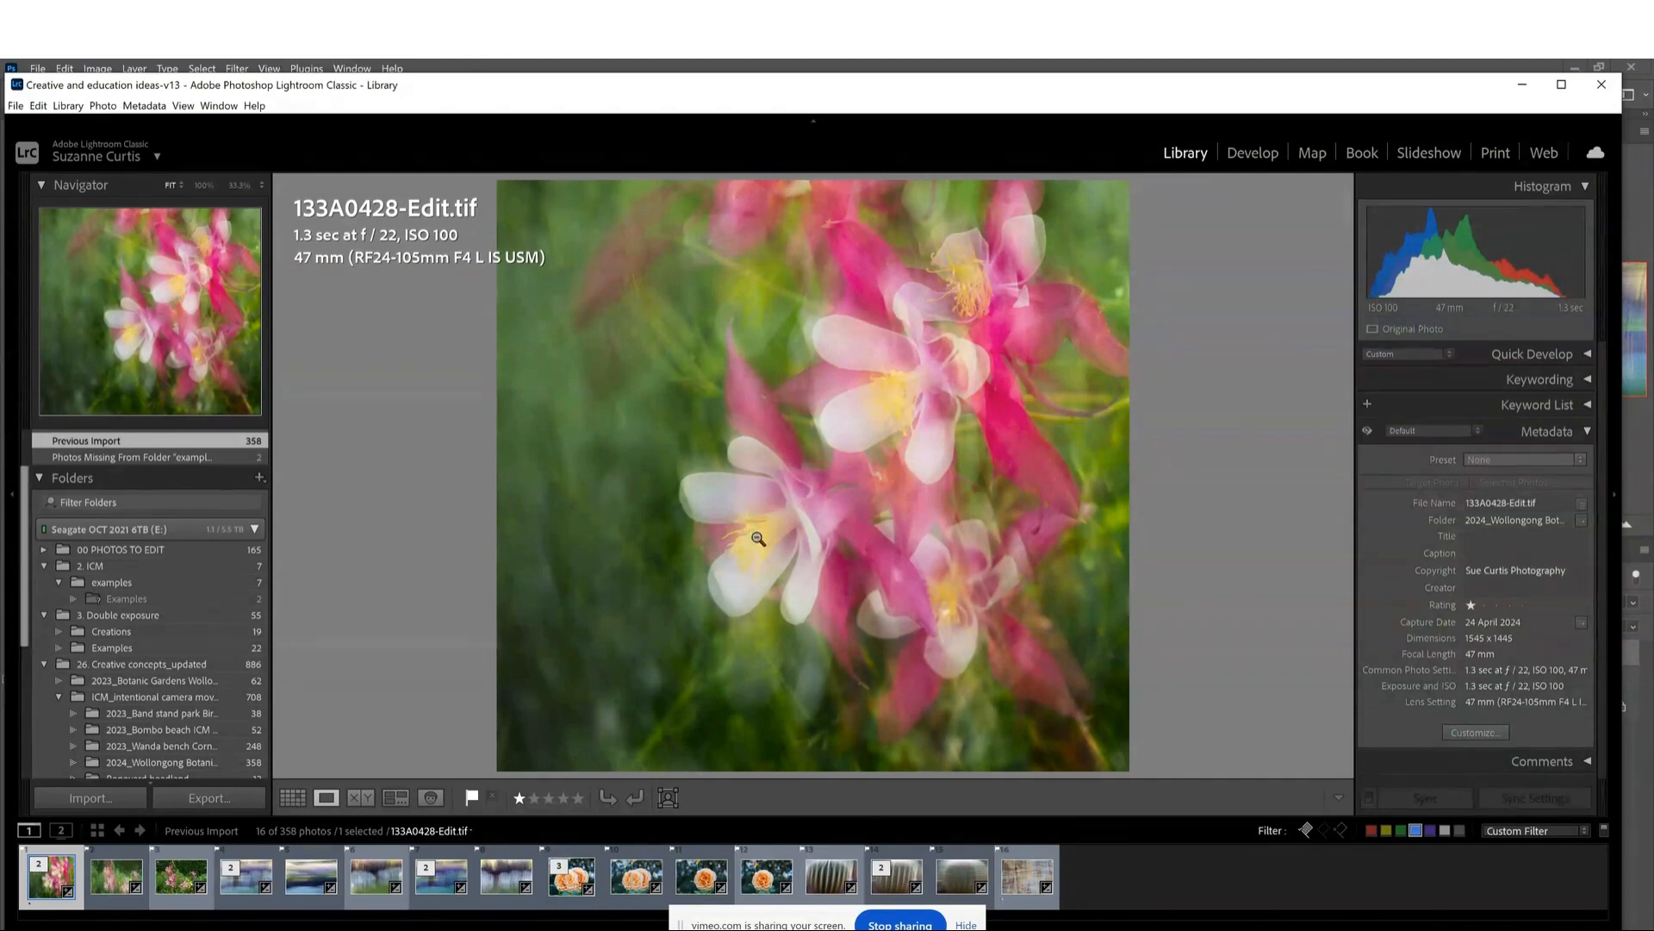
key(g)
double_click(642, 318)
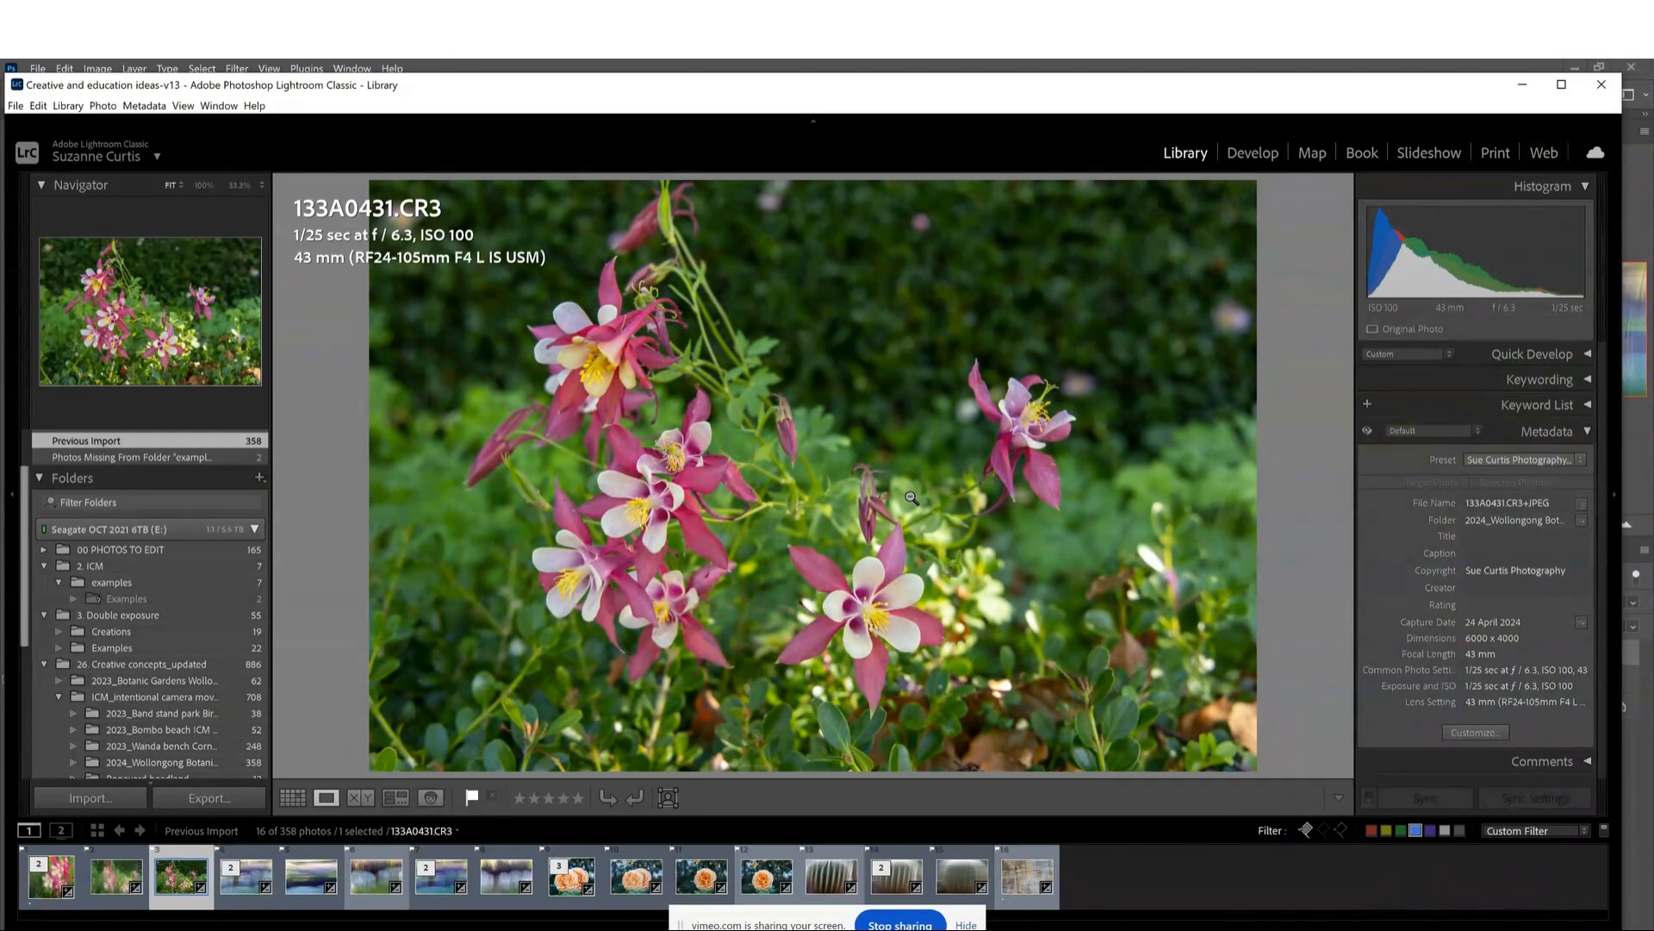
key(Left)
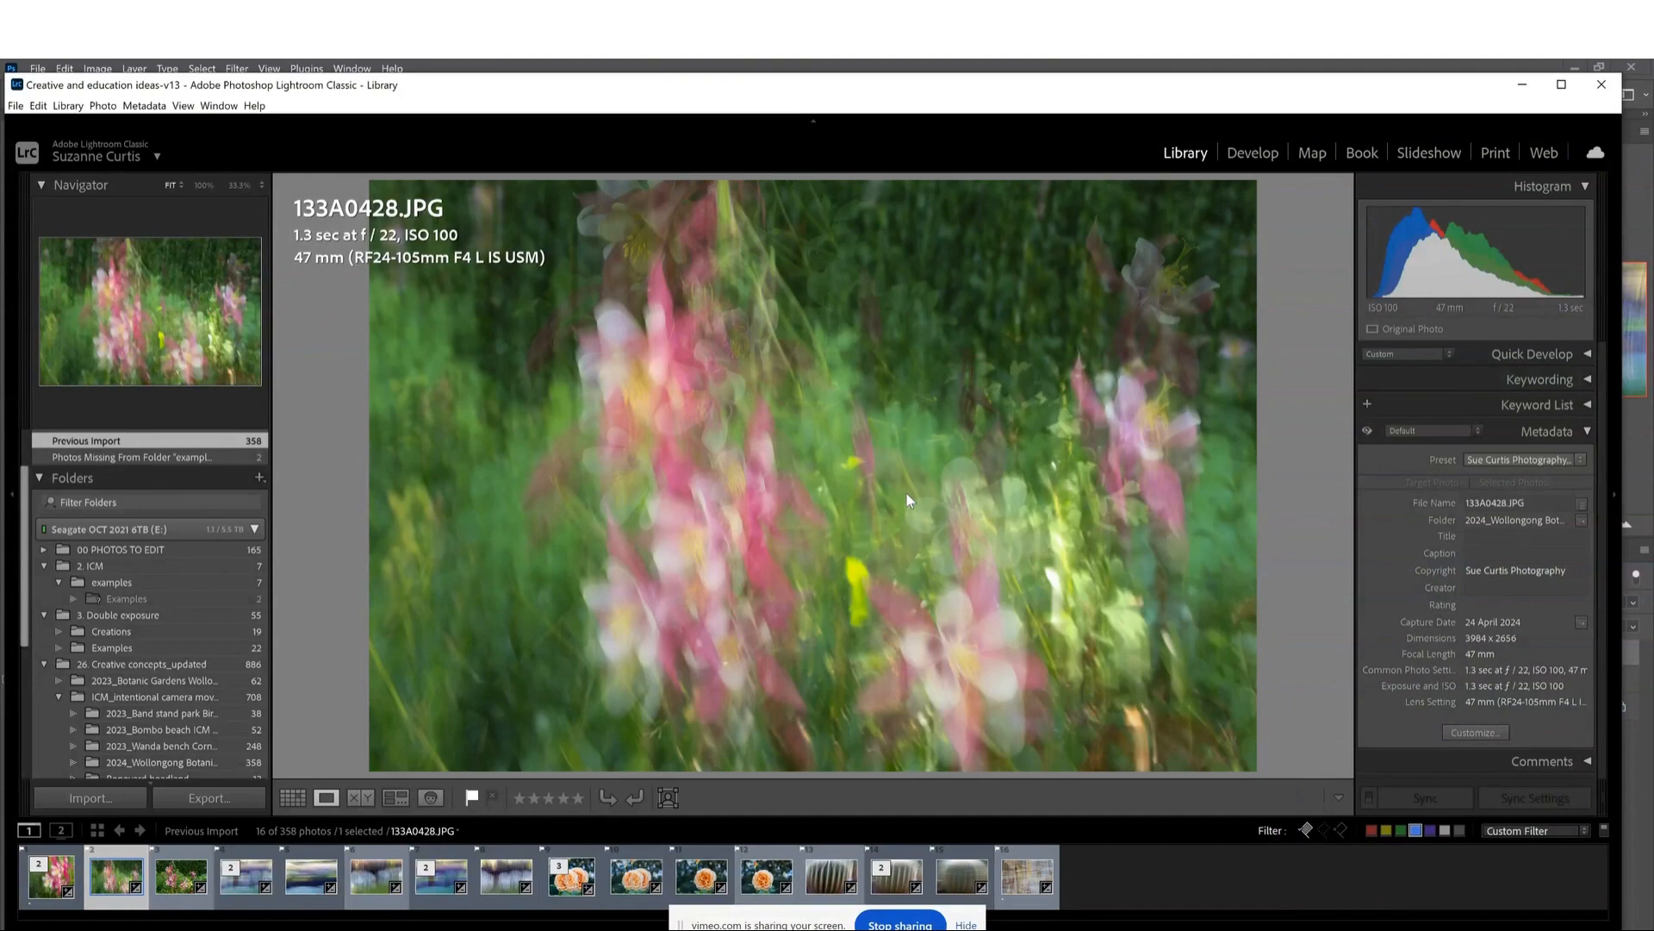
key(Left)
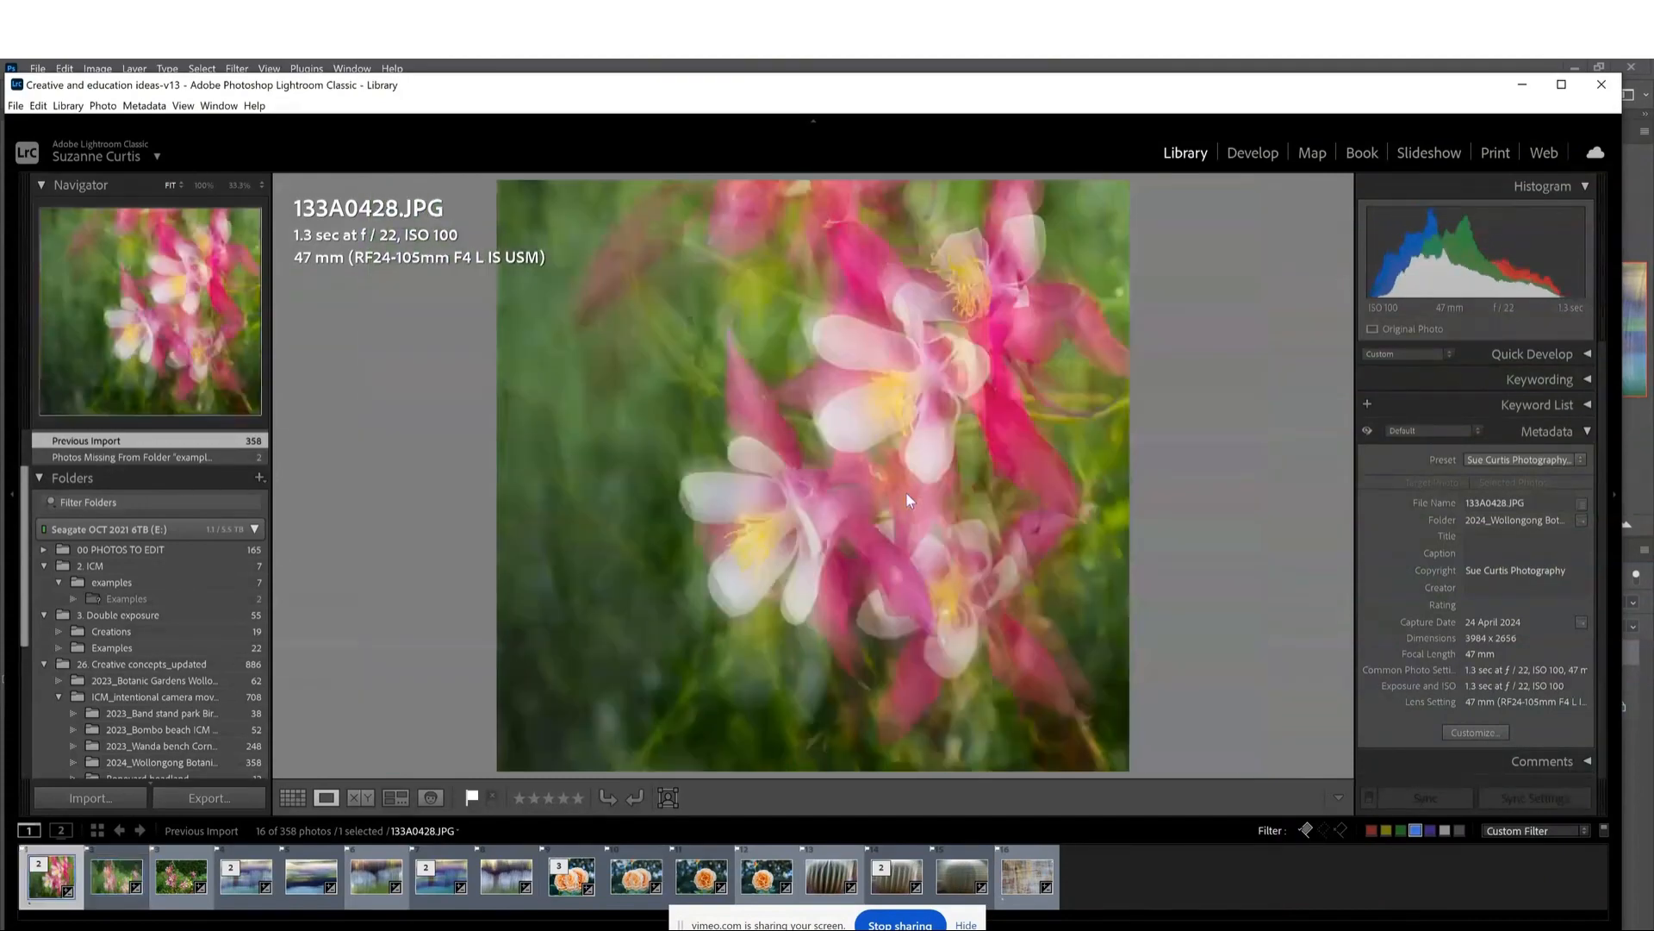
key(g)
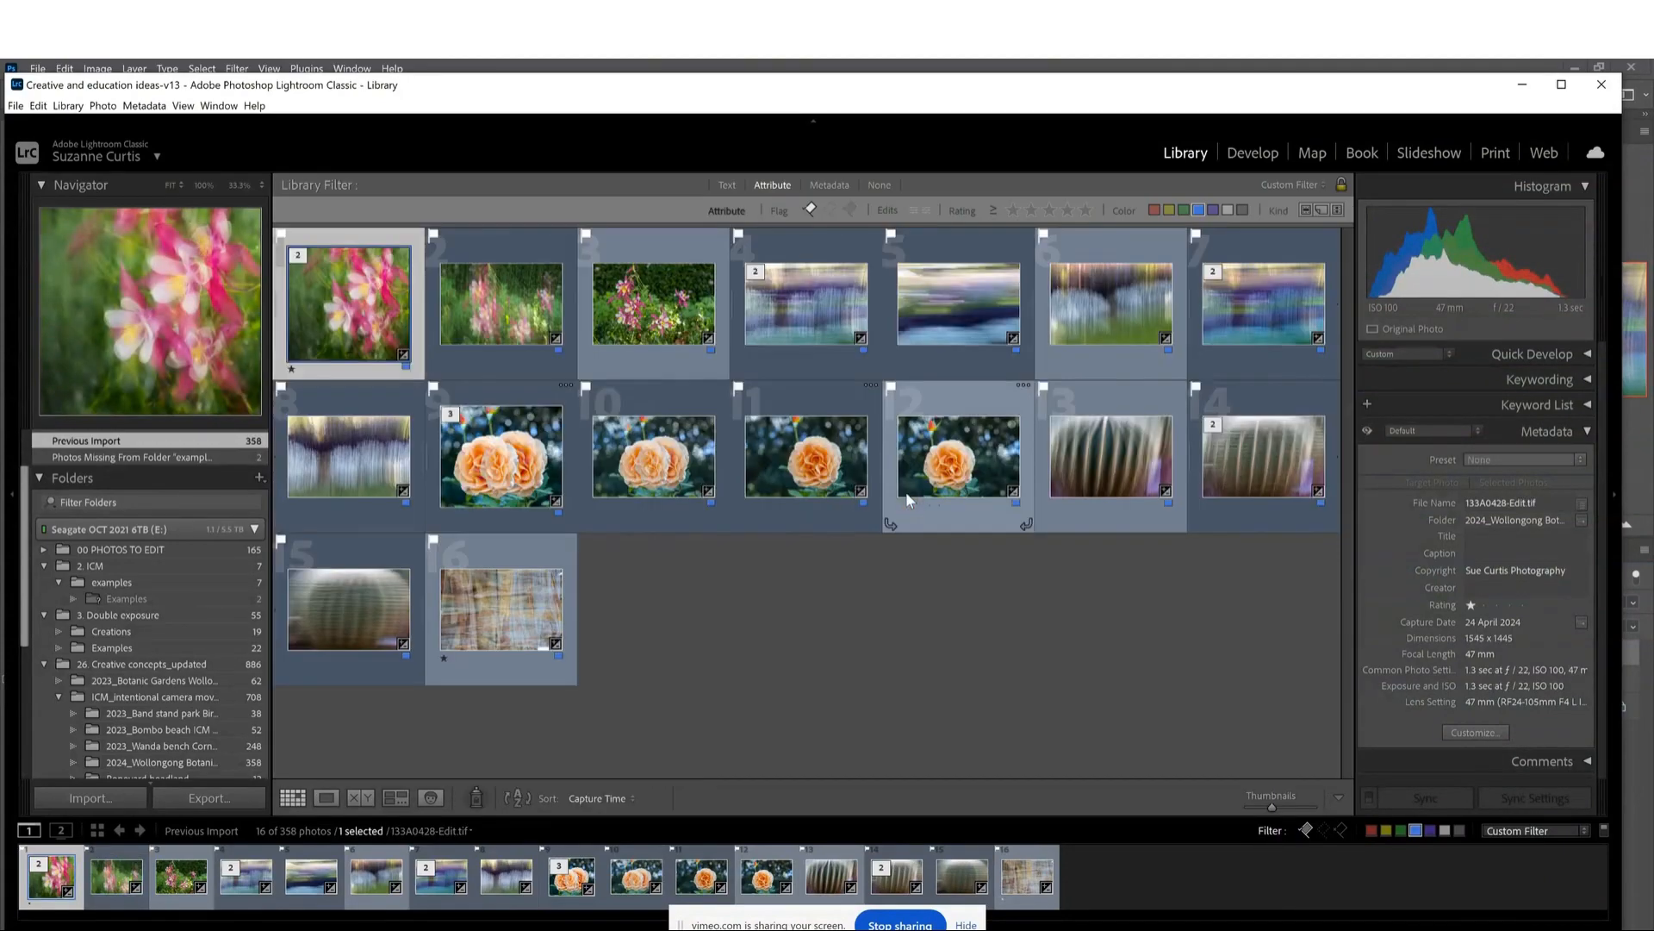
Select 133A0428.JPG and 133A0431.CR3 and open both in Photoshop as copies with Lightroom adjustments.
click(534, 305)
ctrl+click(635, 303)
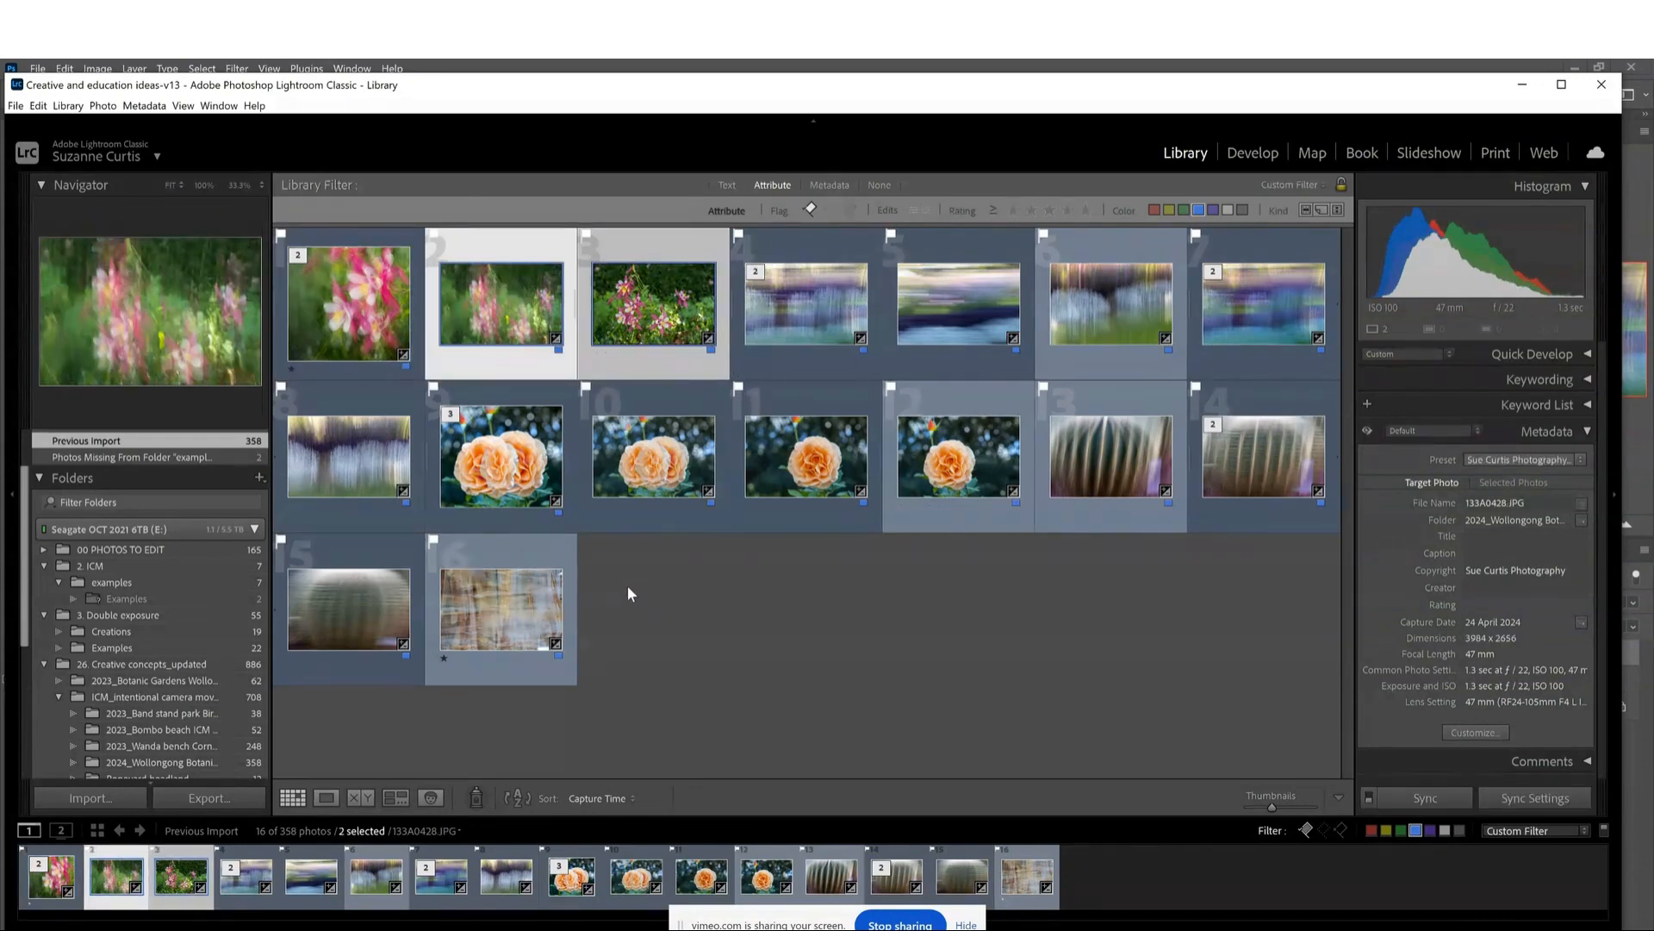
key(ctrl+e)
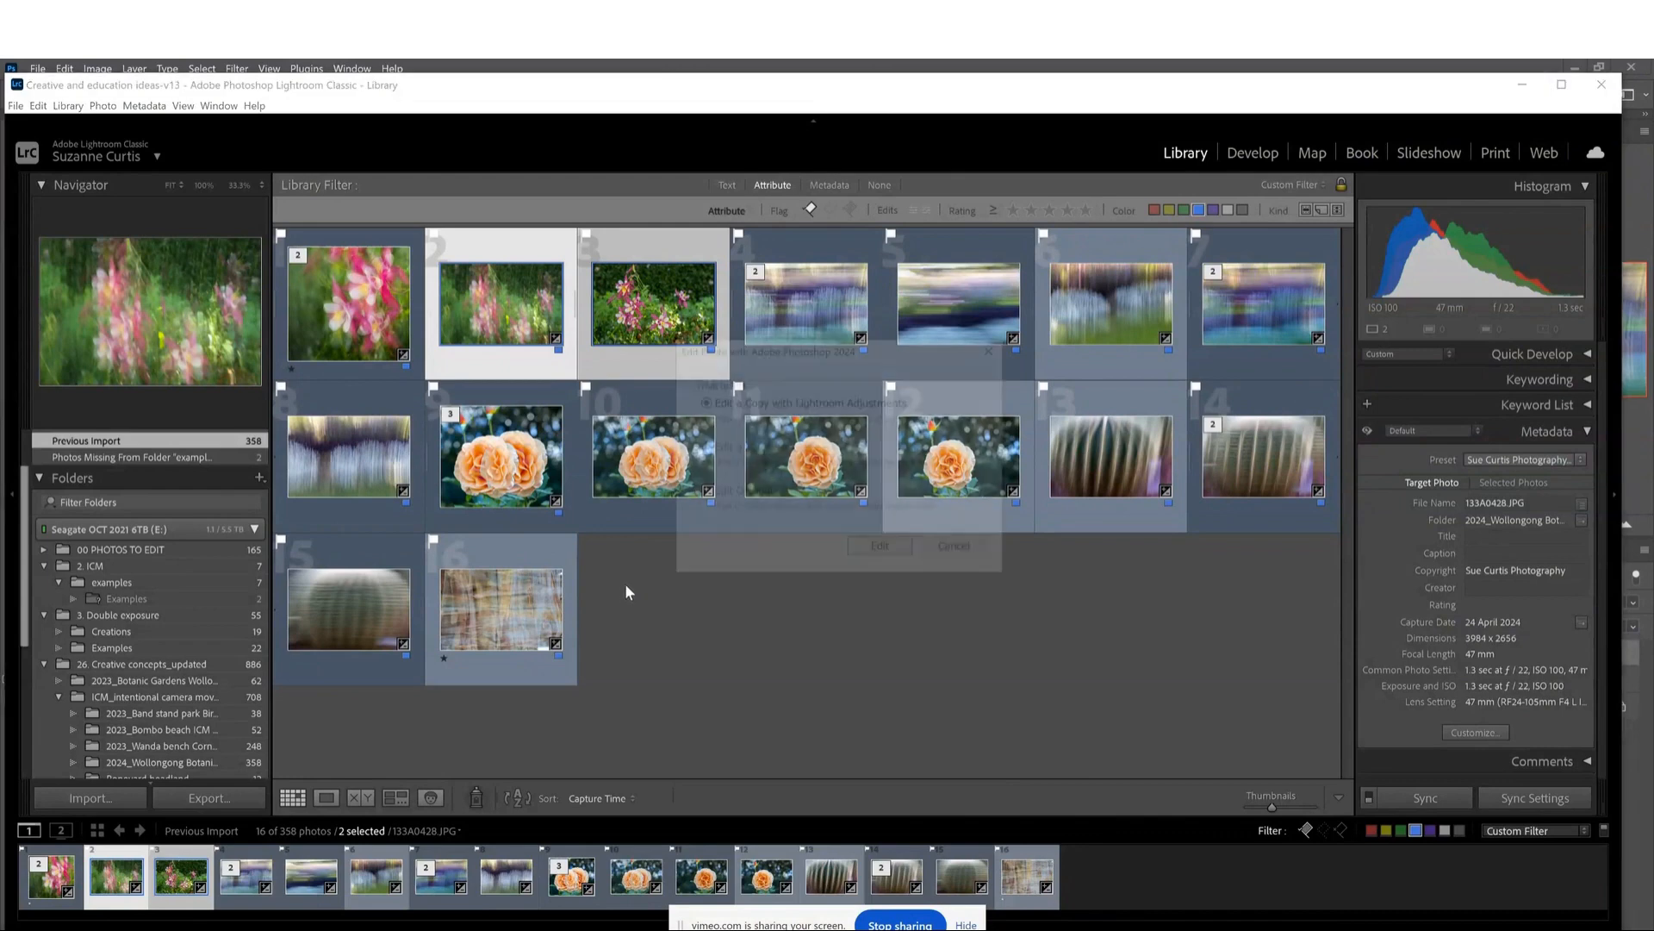
click(880, 550)
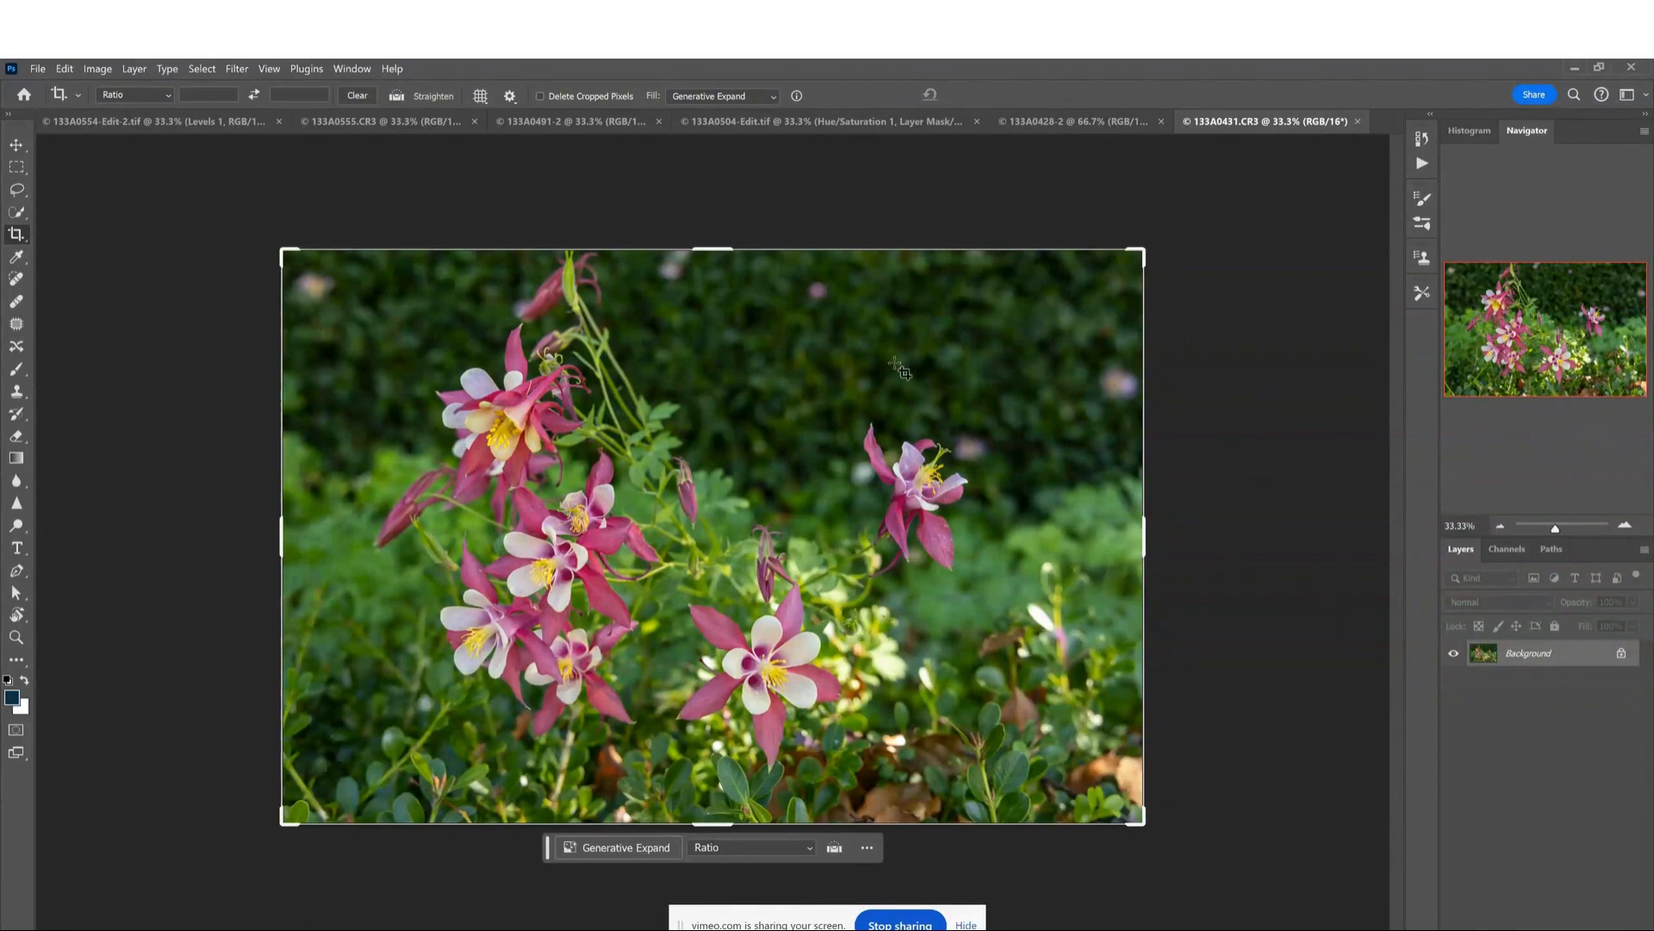
Copy the sharp flower image 133A0431.CR3 into the blurred 133A0428-2 document as a new layer, and toggle its visibility to compare the two.
click(1107, 123)
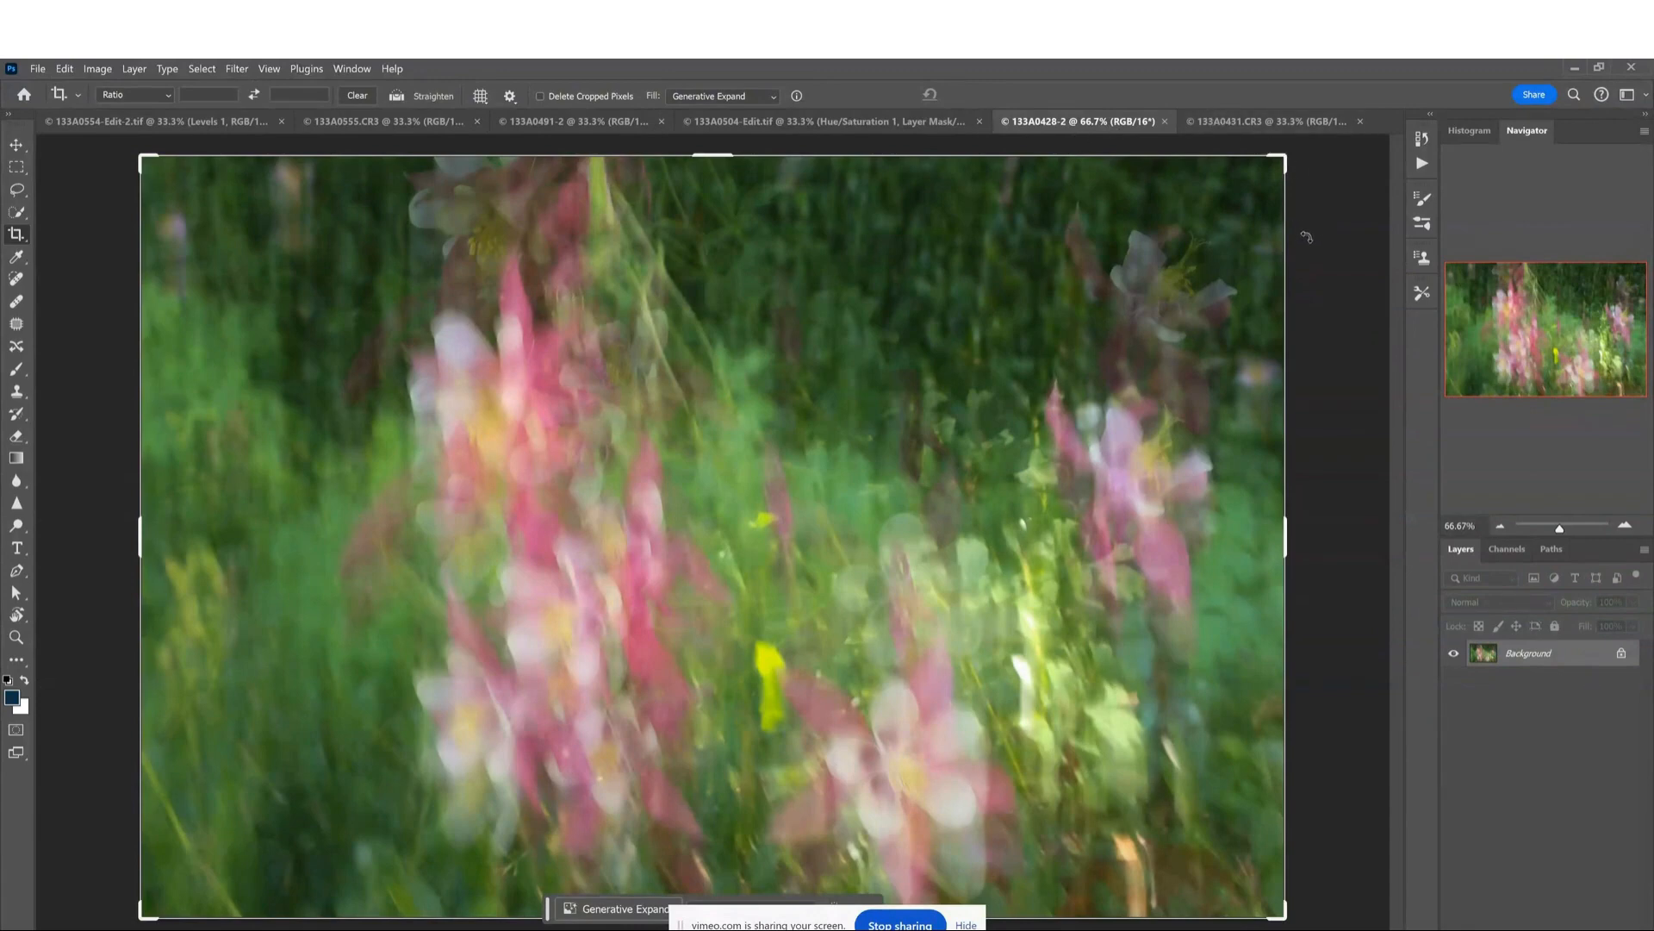
click(1273, 121)
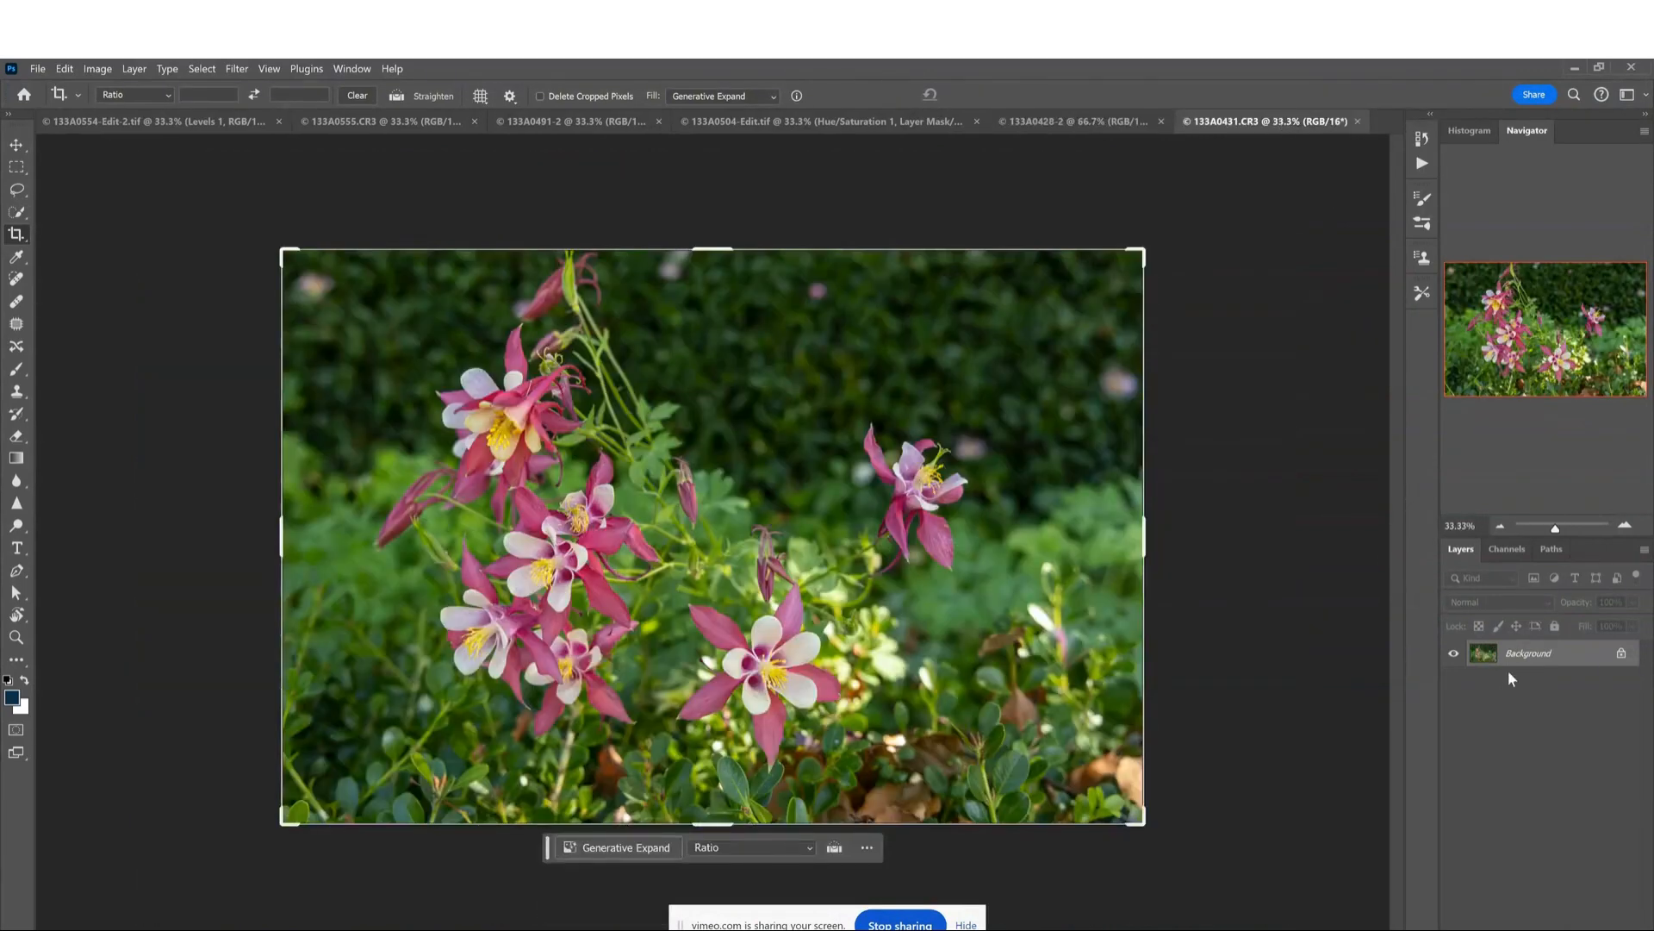
click(1076, 121)
drag(1077, 121, 932, 508)
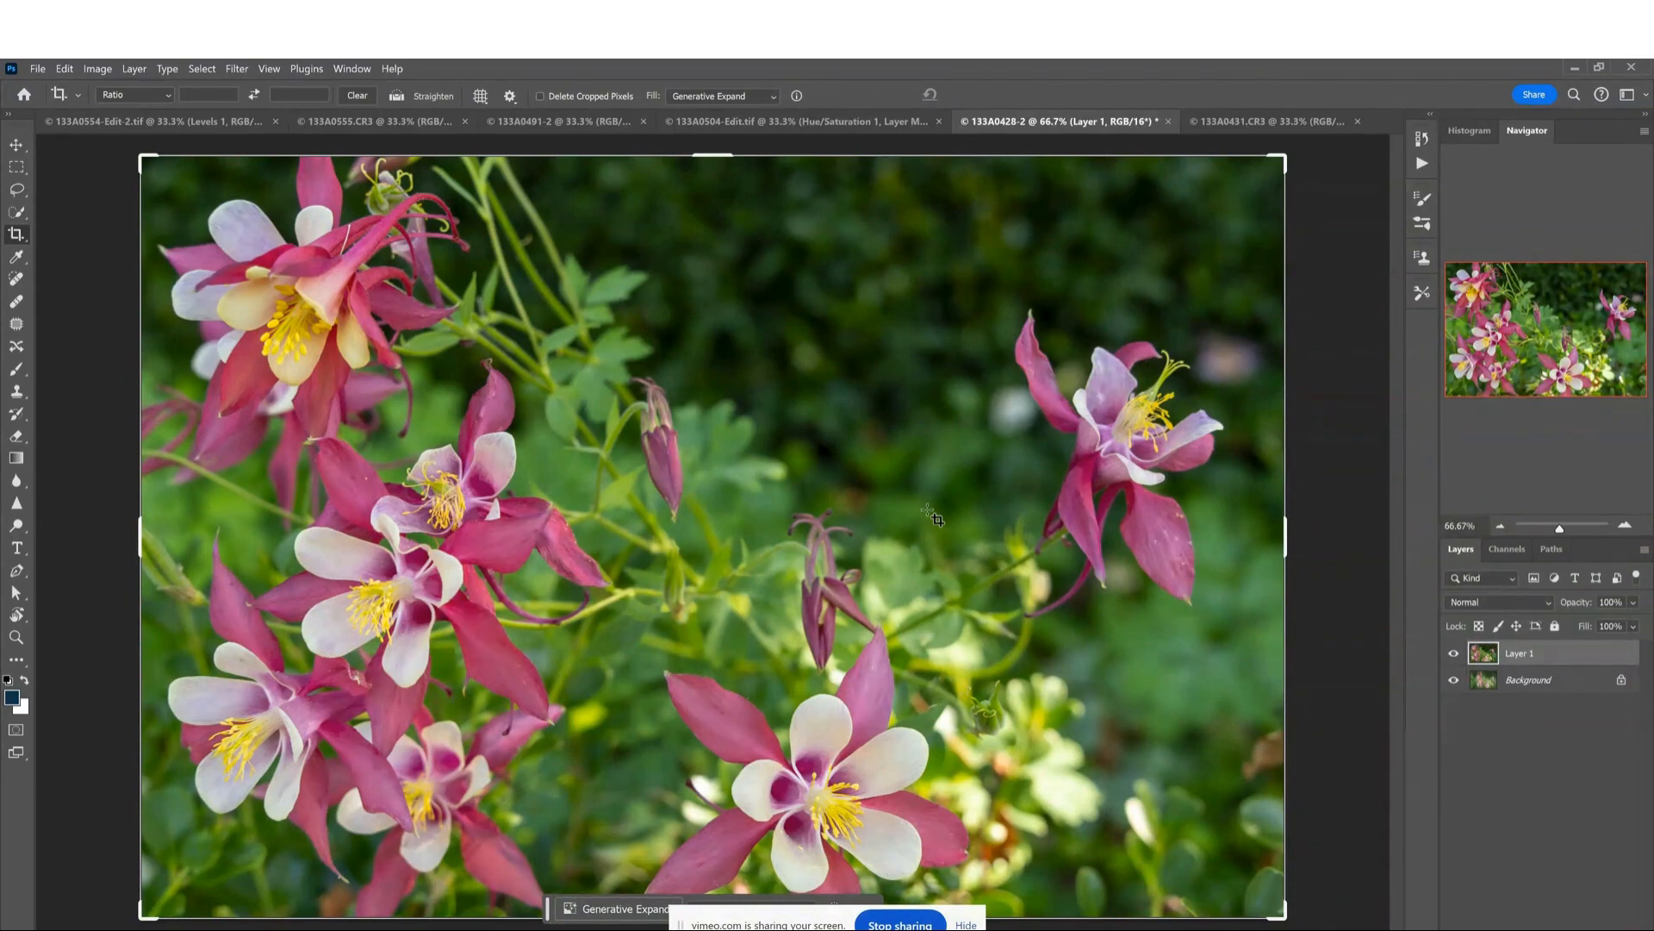
click(1453, 654)
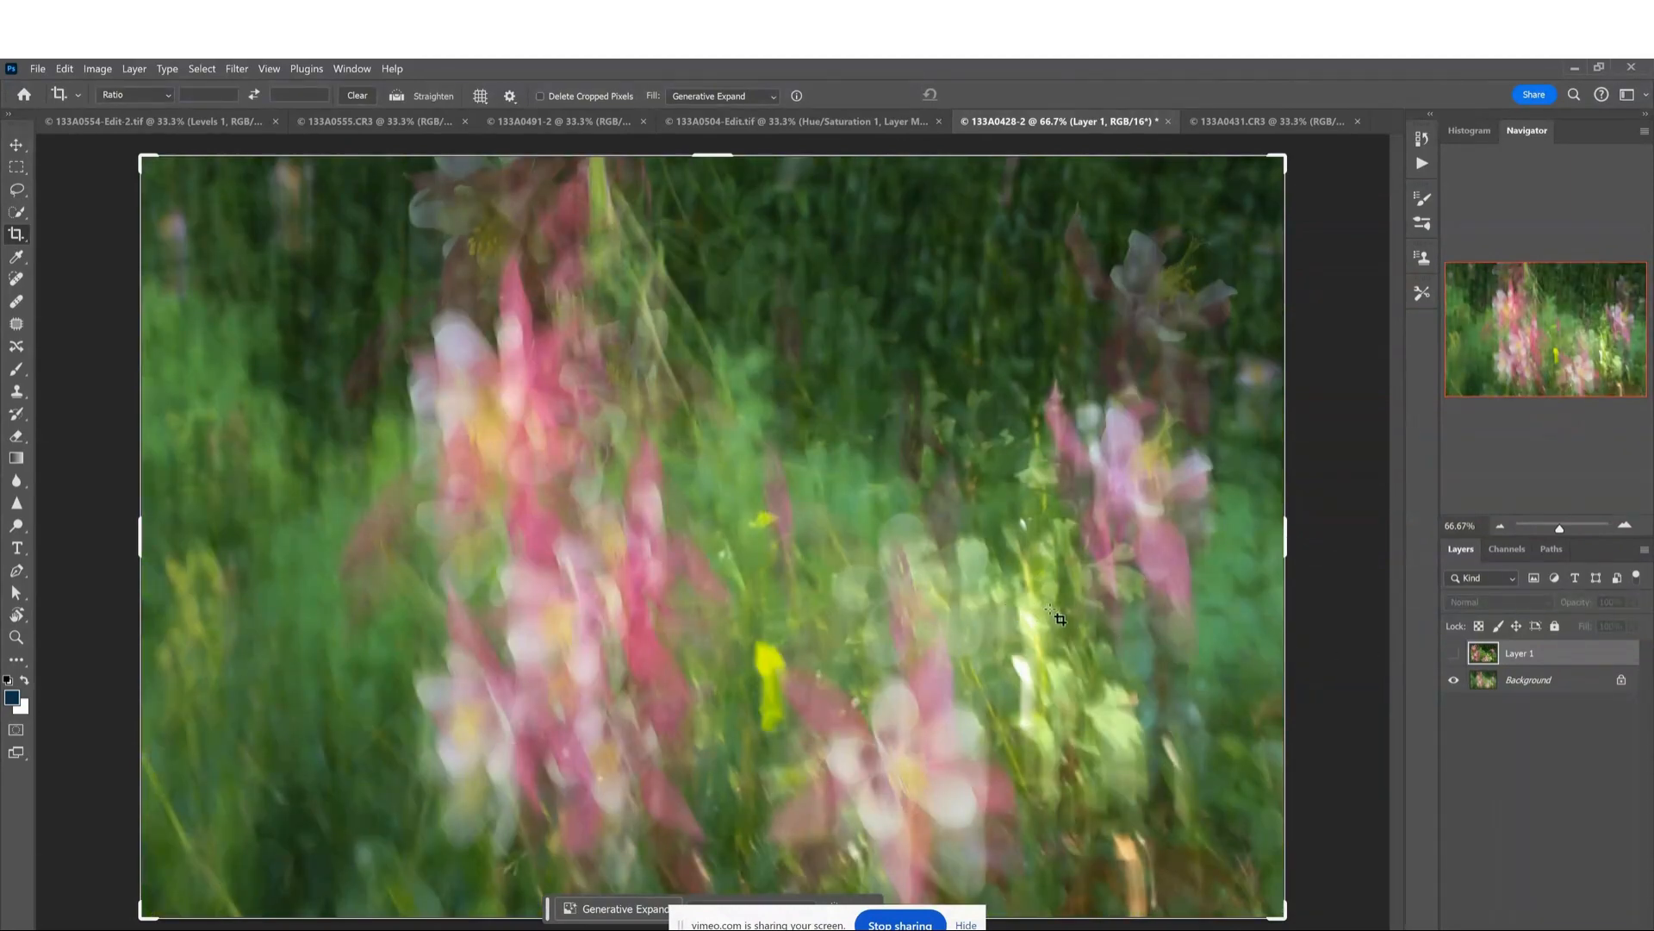
click(1454, 655)
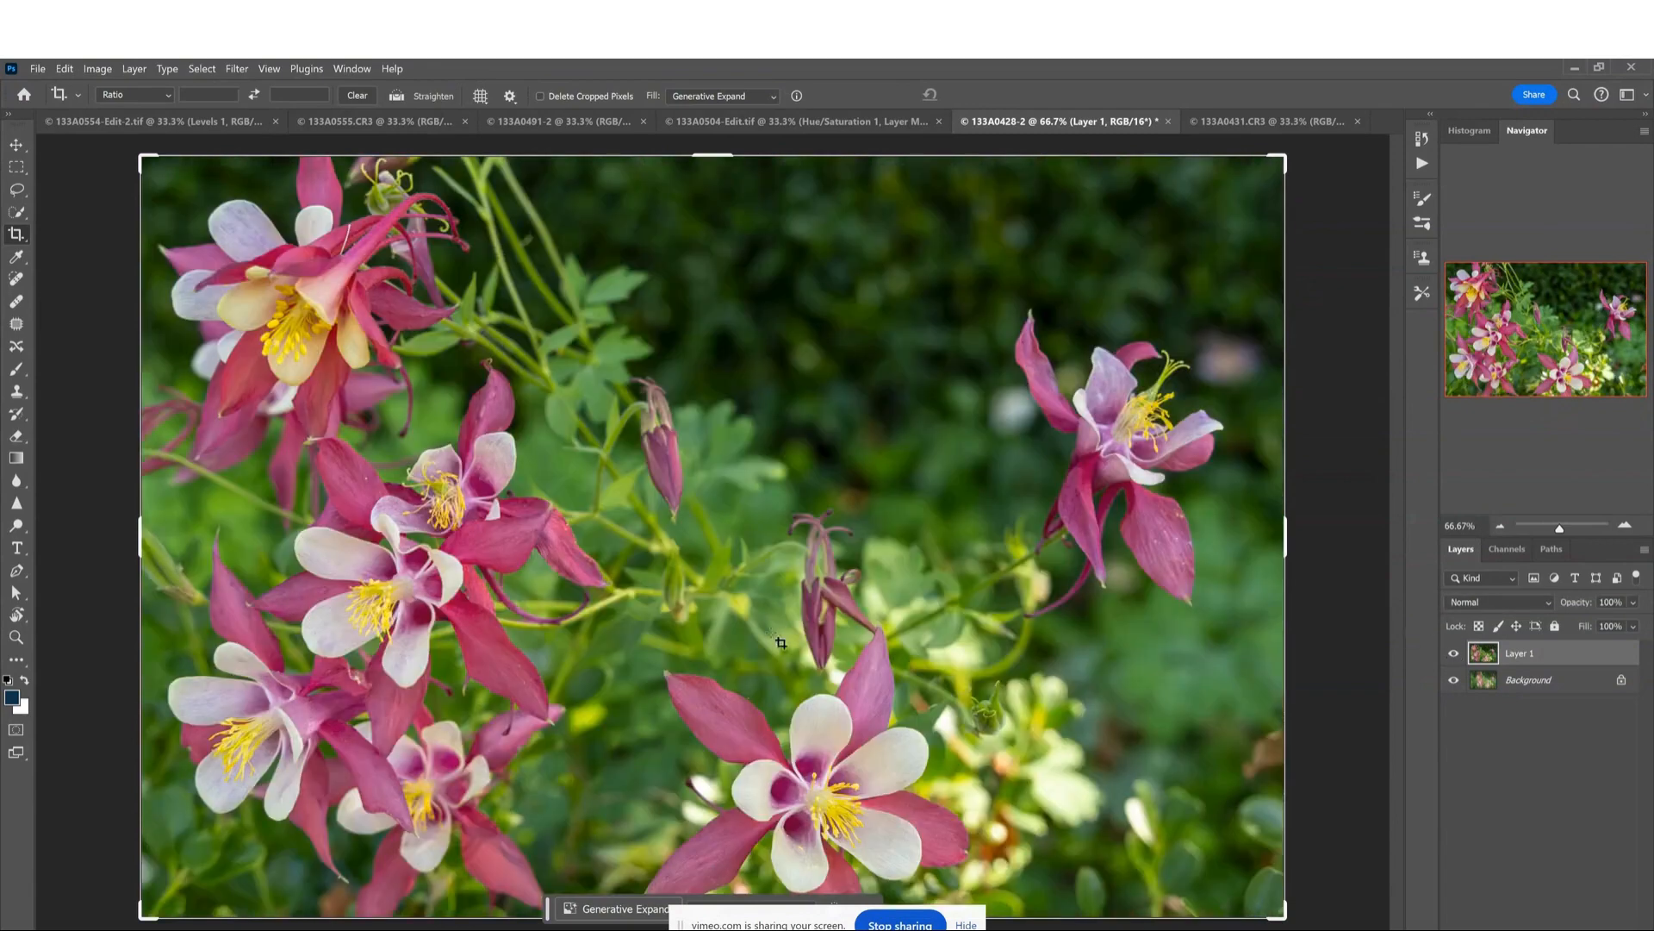
drag(726, 921, 888, 929)
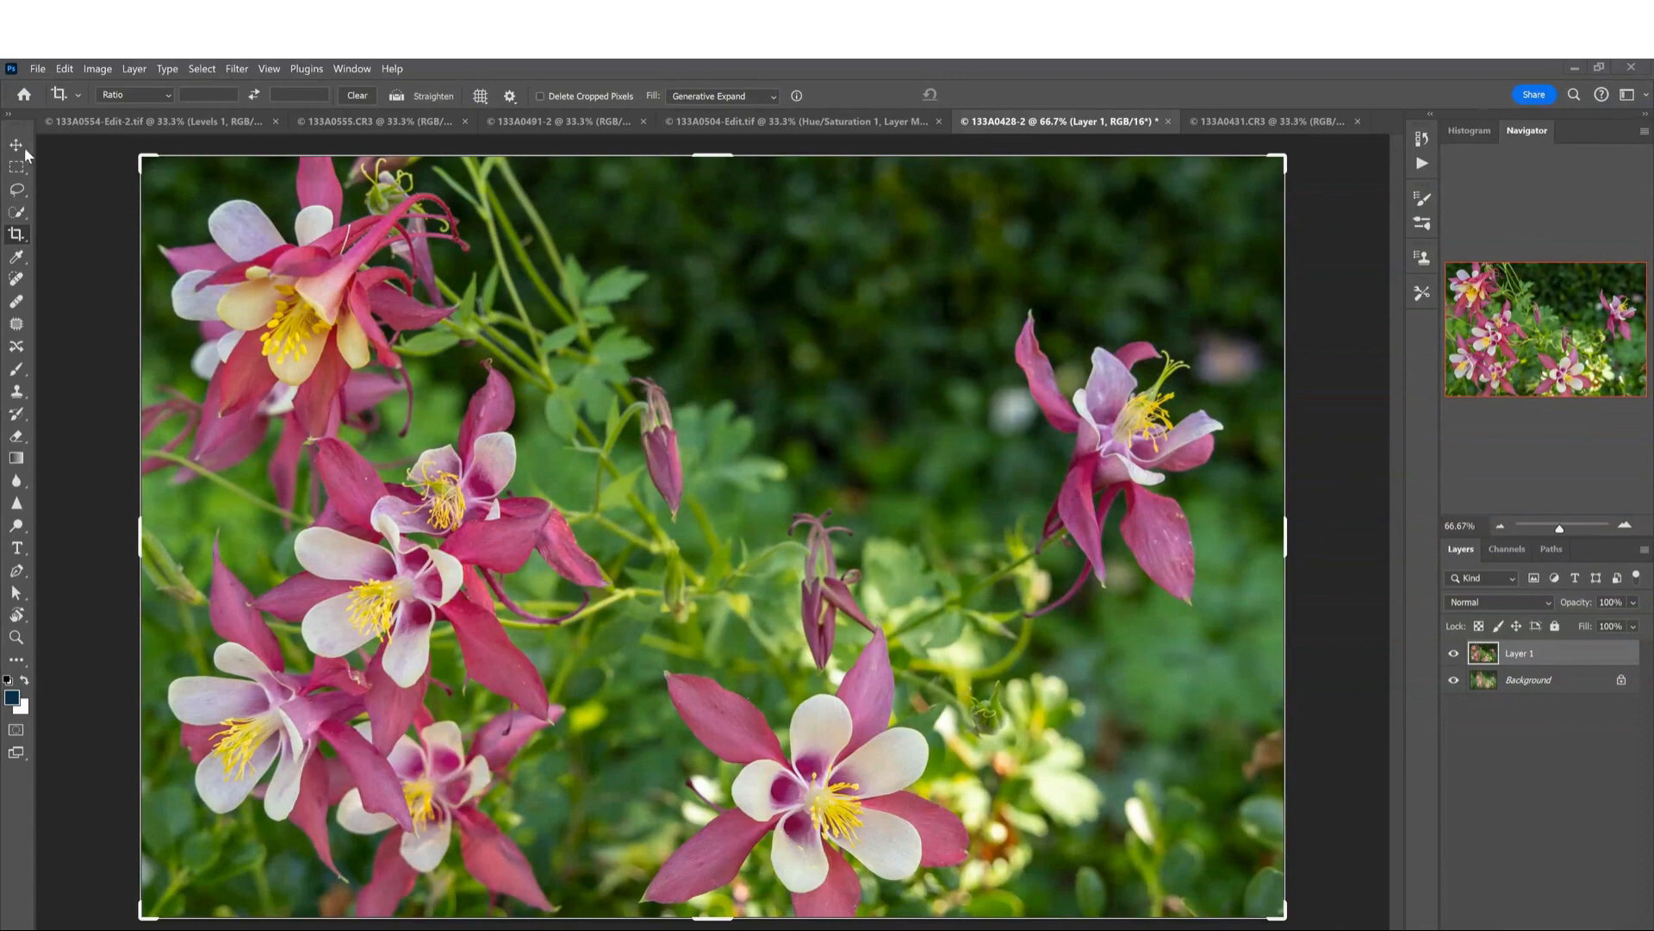
click(601, 490)
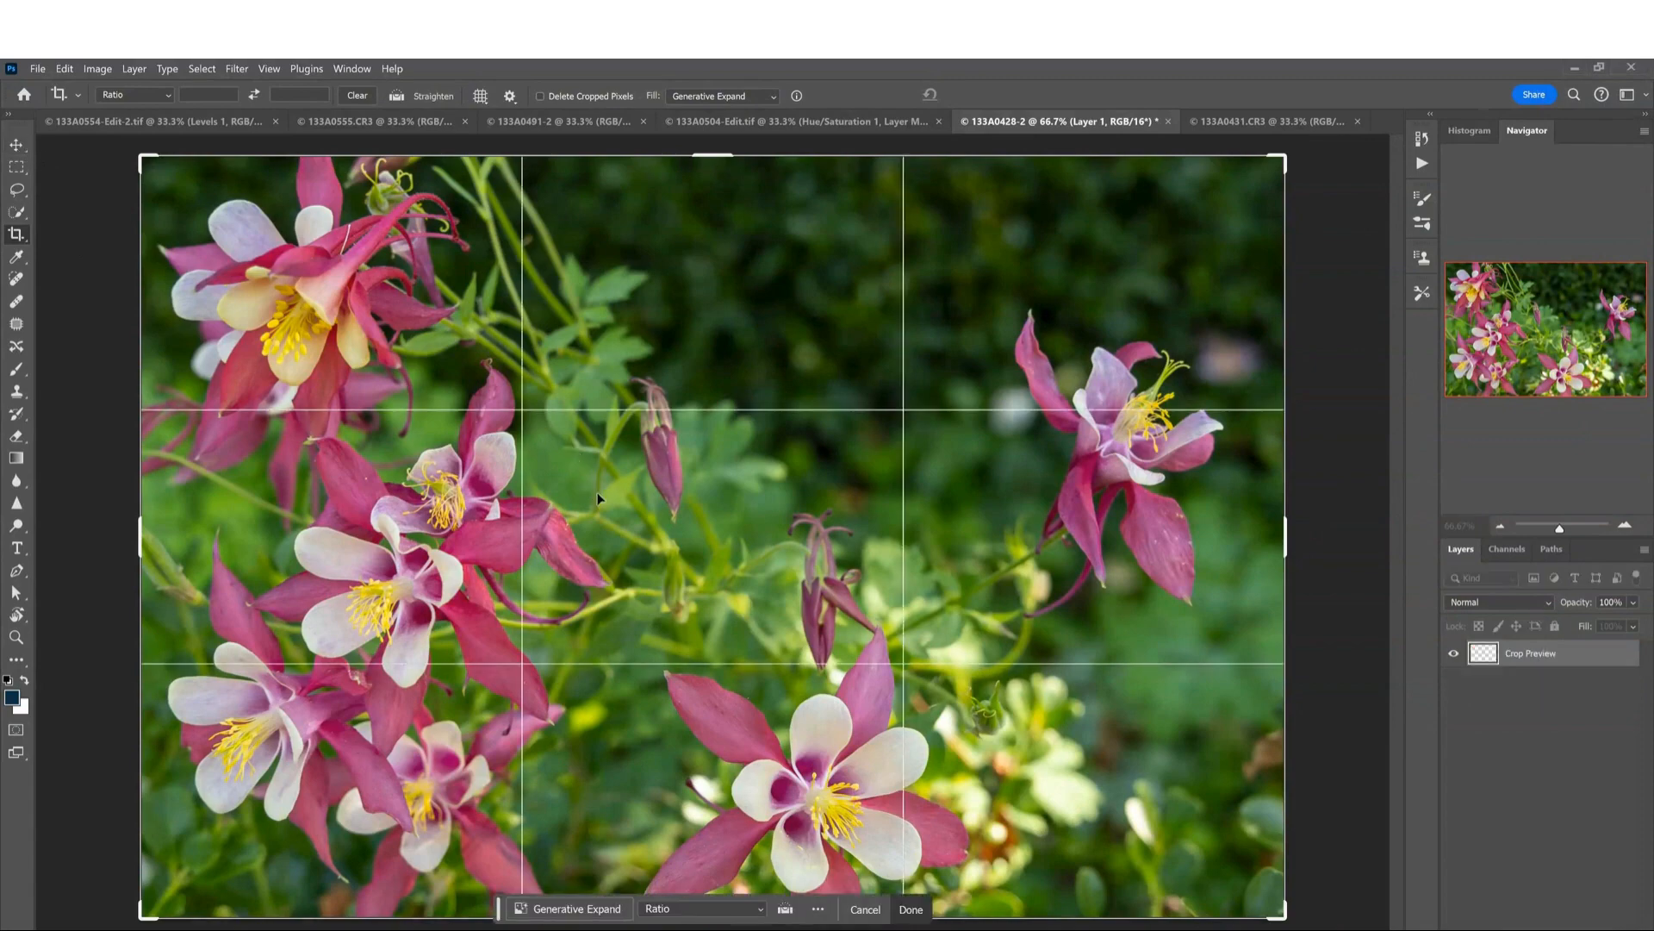
drag(624, 601, 559, 596)
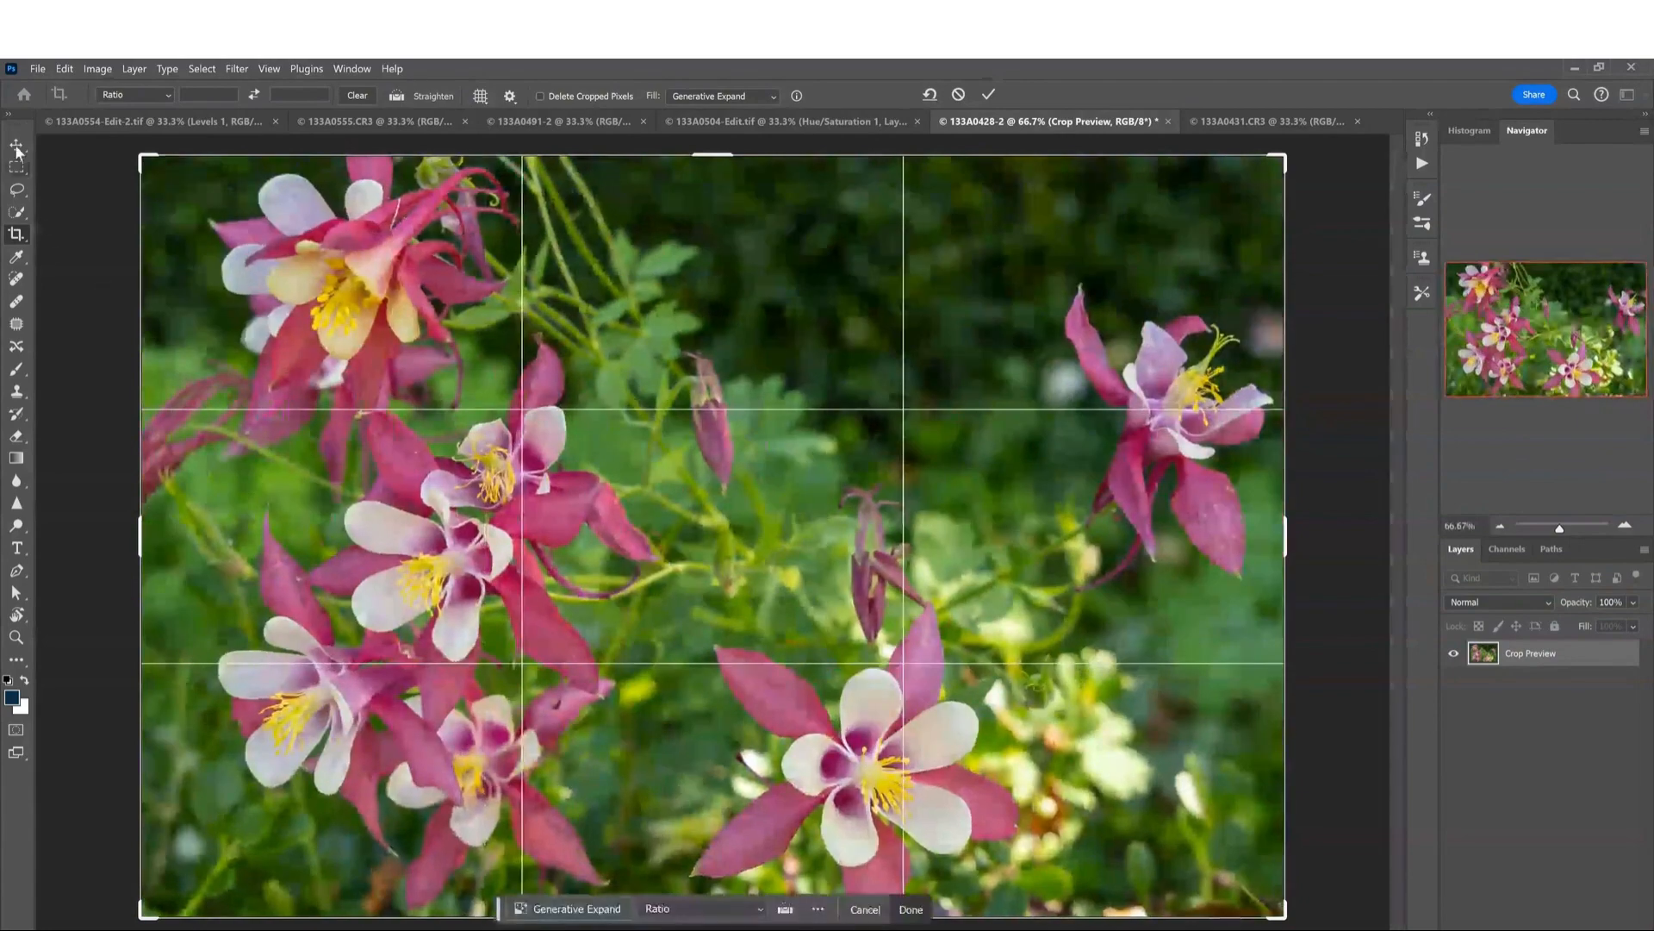
key(Return)
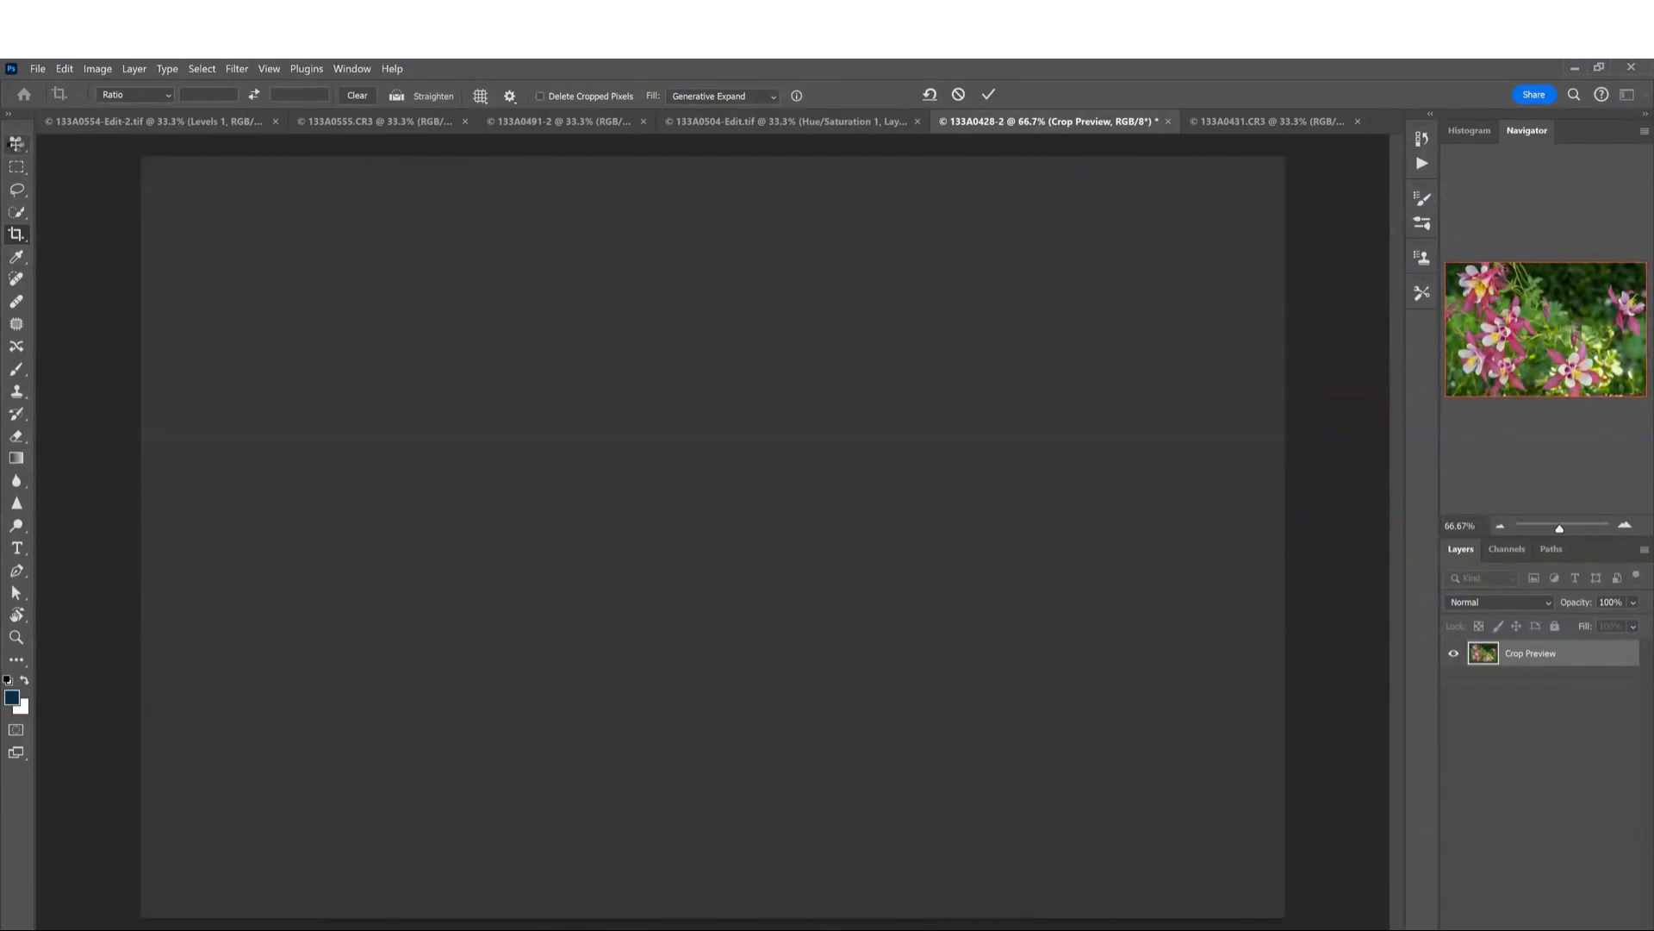
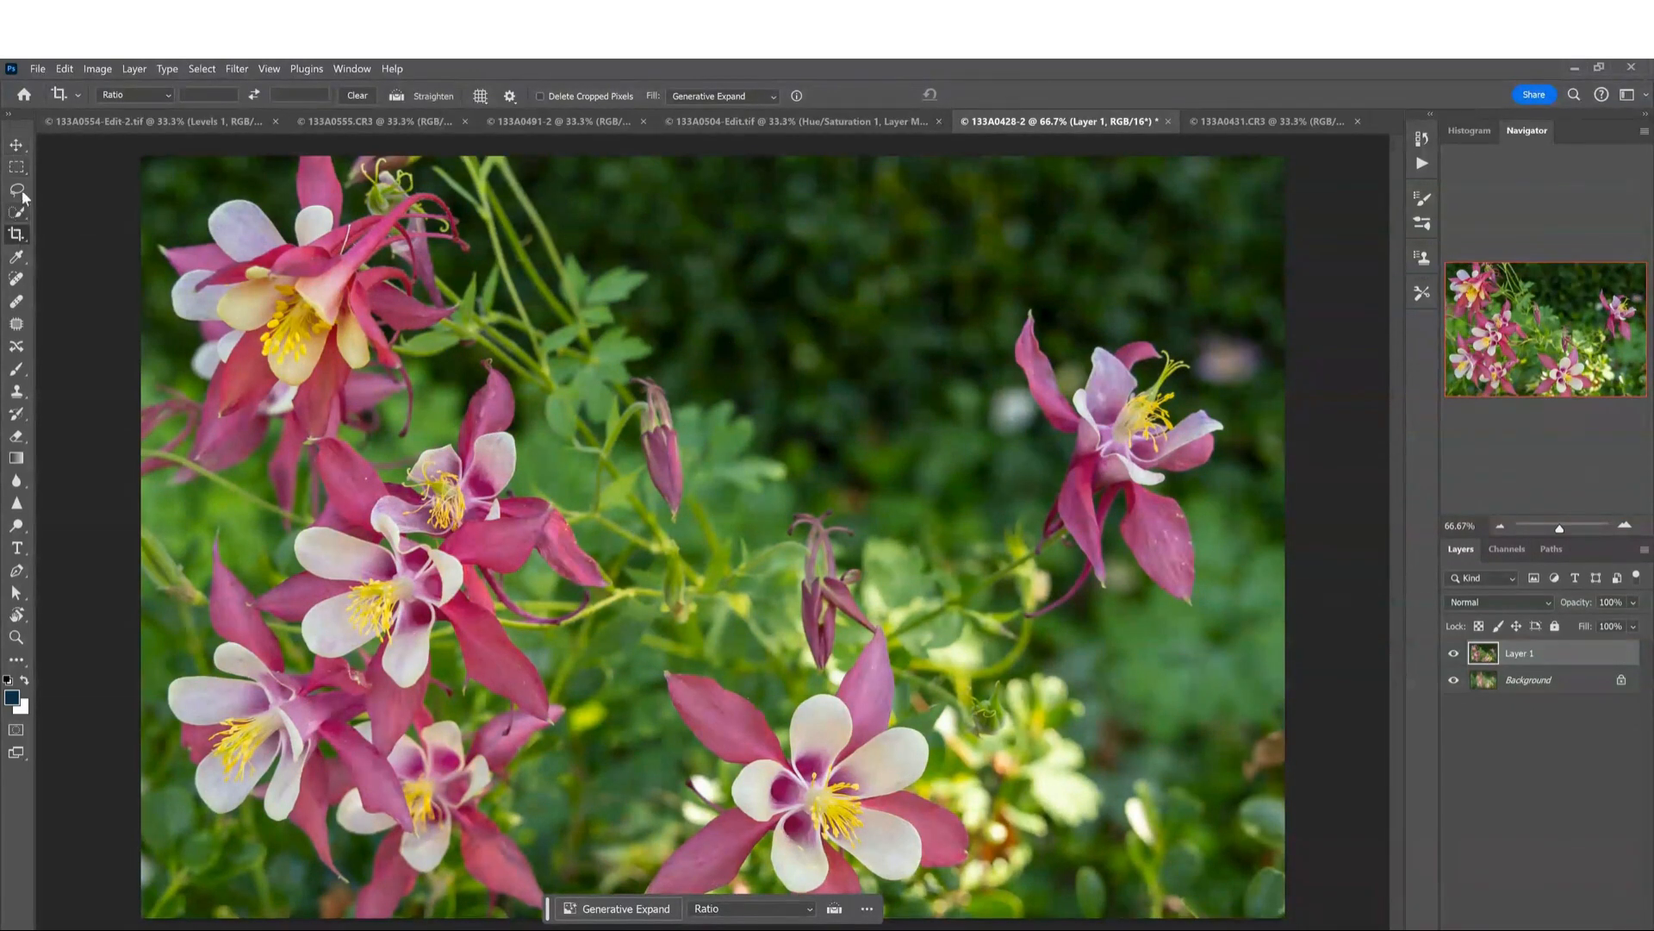
Scale the sharp flower layer to 74.48% with the Move tool's transform controls and reposition it to nearly fill the canvas.
click(16, 145)
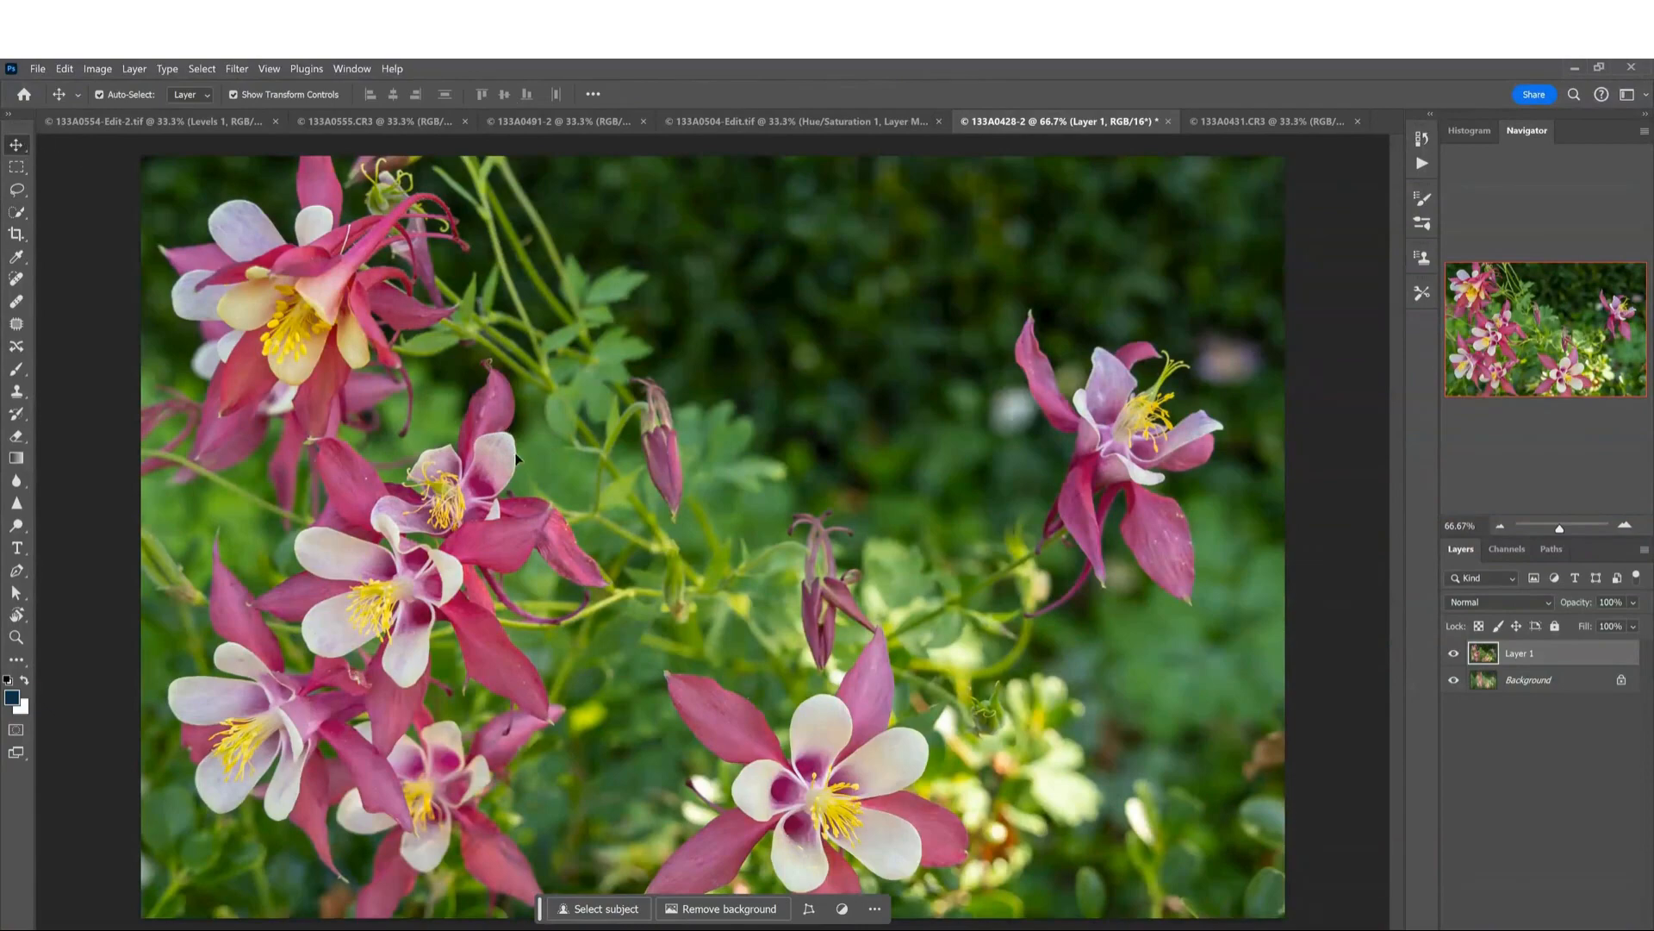
drag(535, 474, 837, 474)
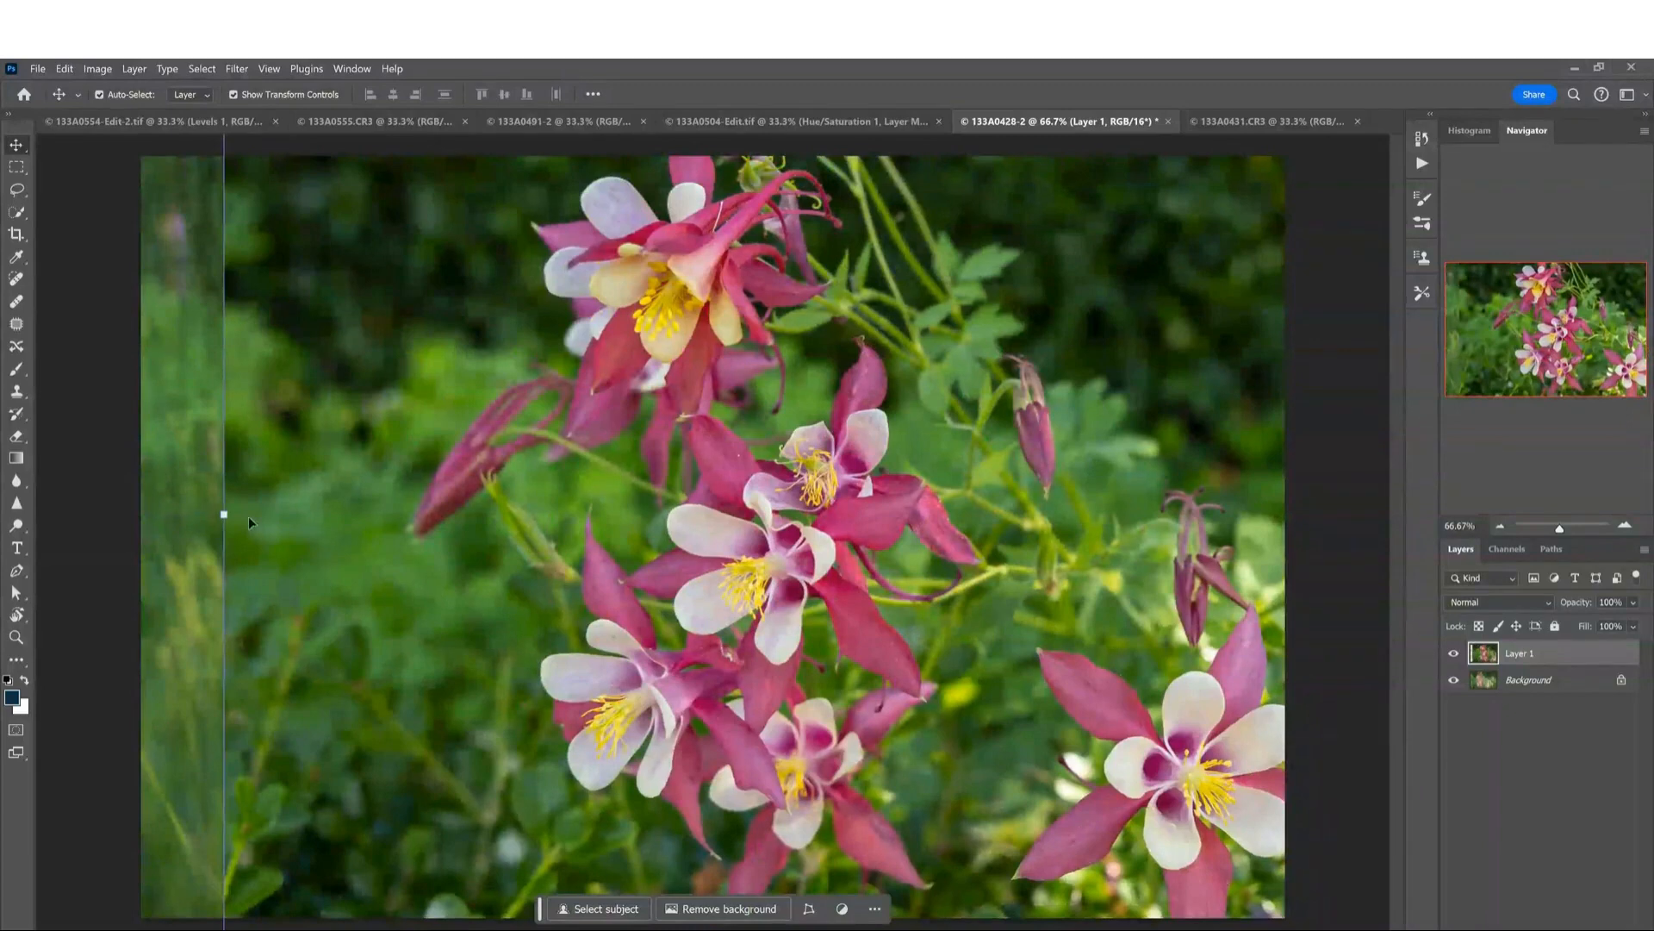
drag(224, 517, 680, 550)
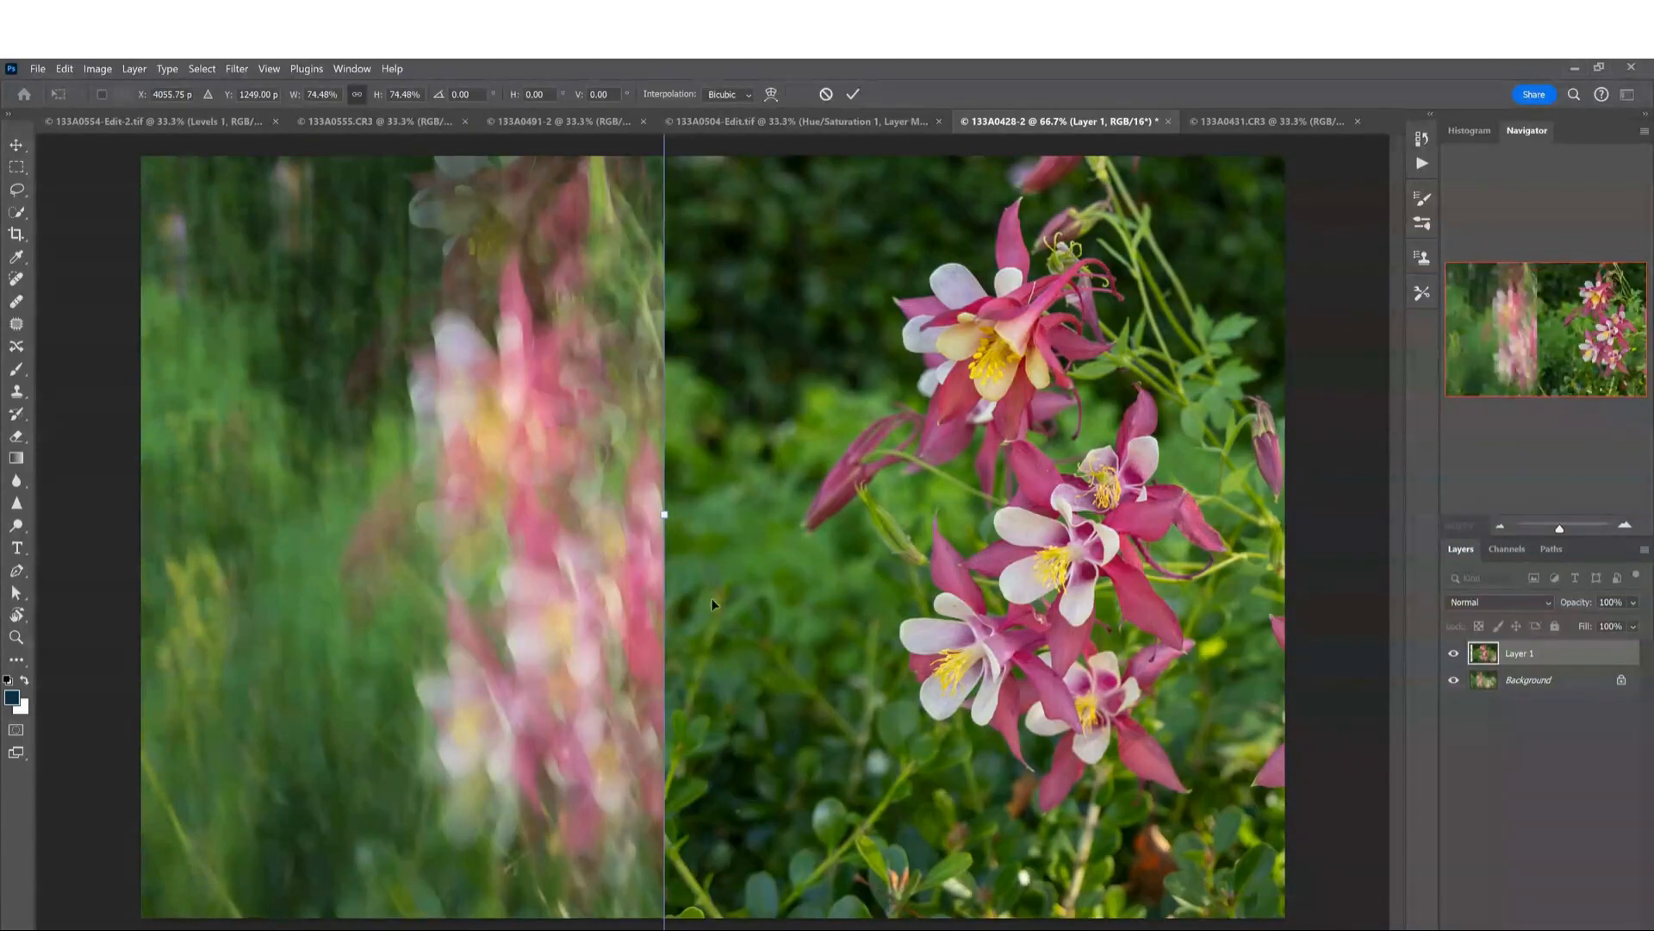
drag(810, 600, 379, 655)
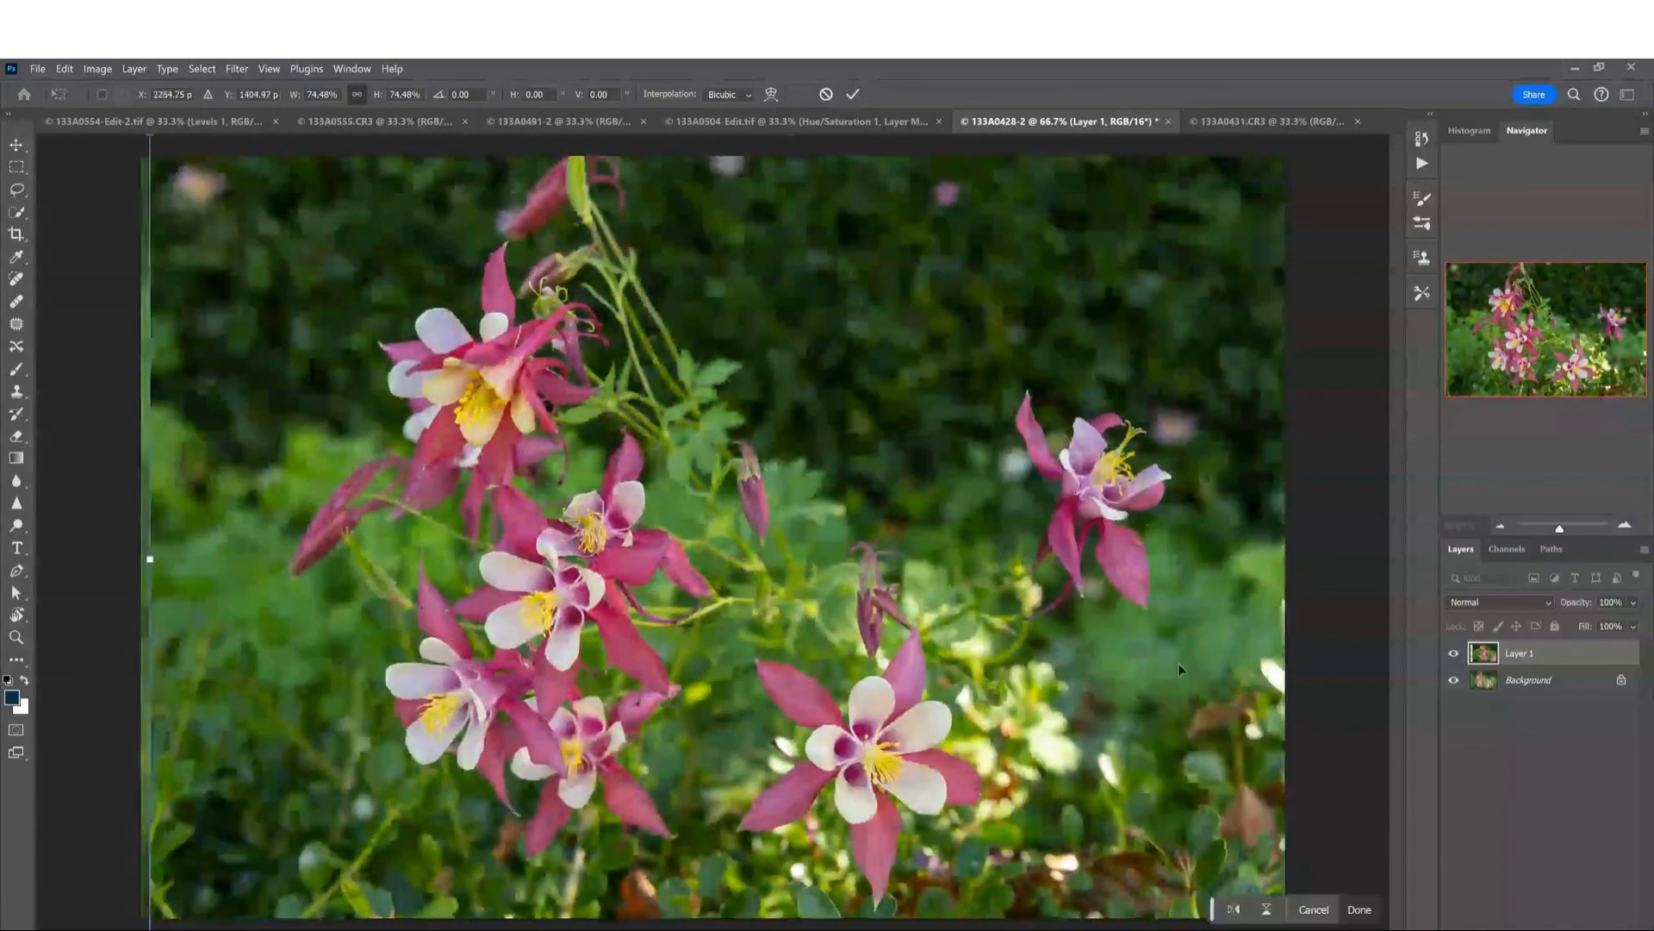
key(Return)
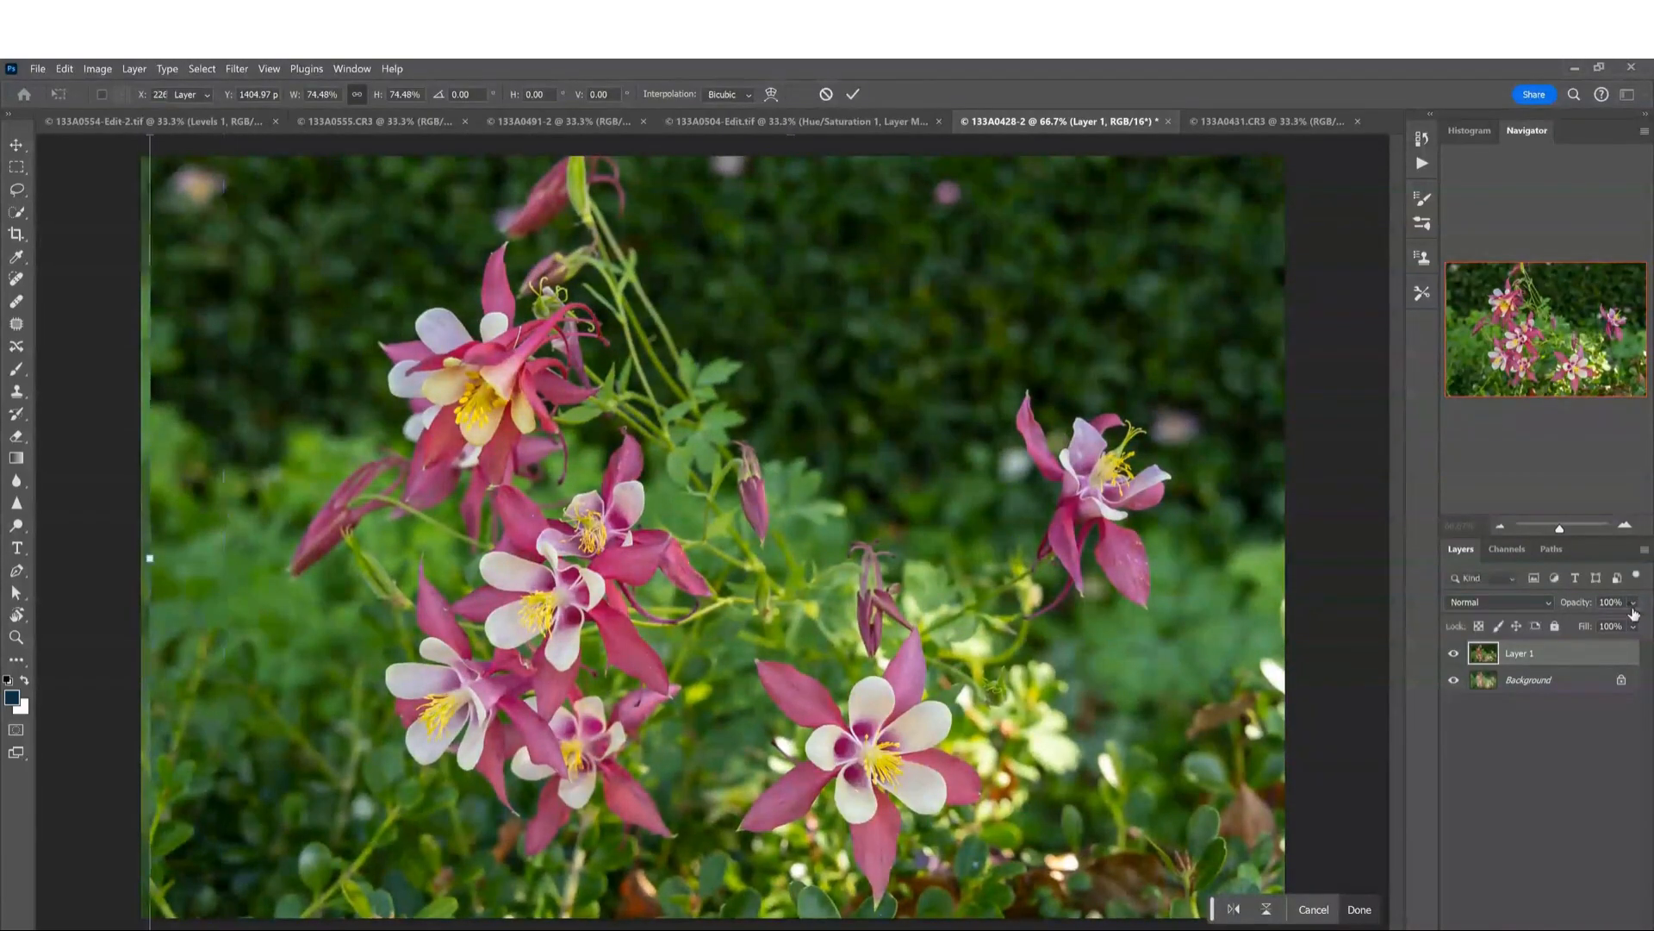
Lower the sharp flower layer's opacity to 58% and reposition it so its flowers overlap the blurred ones.
click(1633, 602)
drag(1638, 621, 1608, 625)
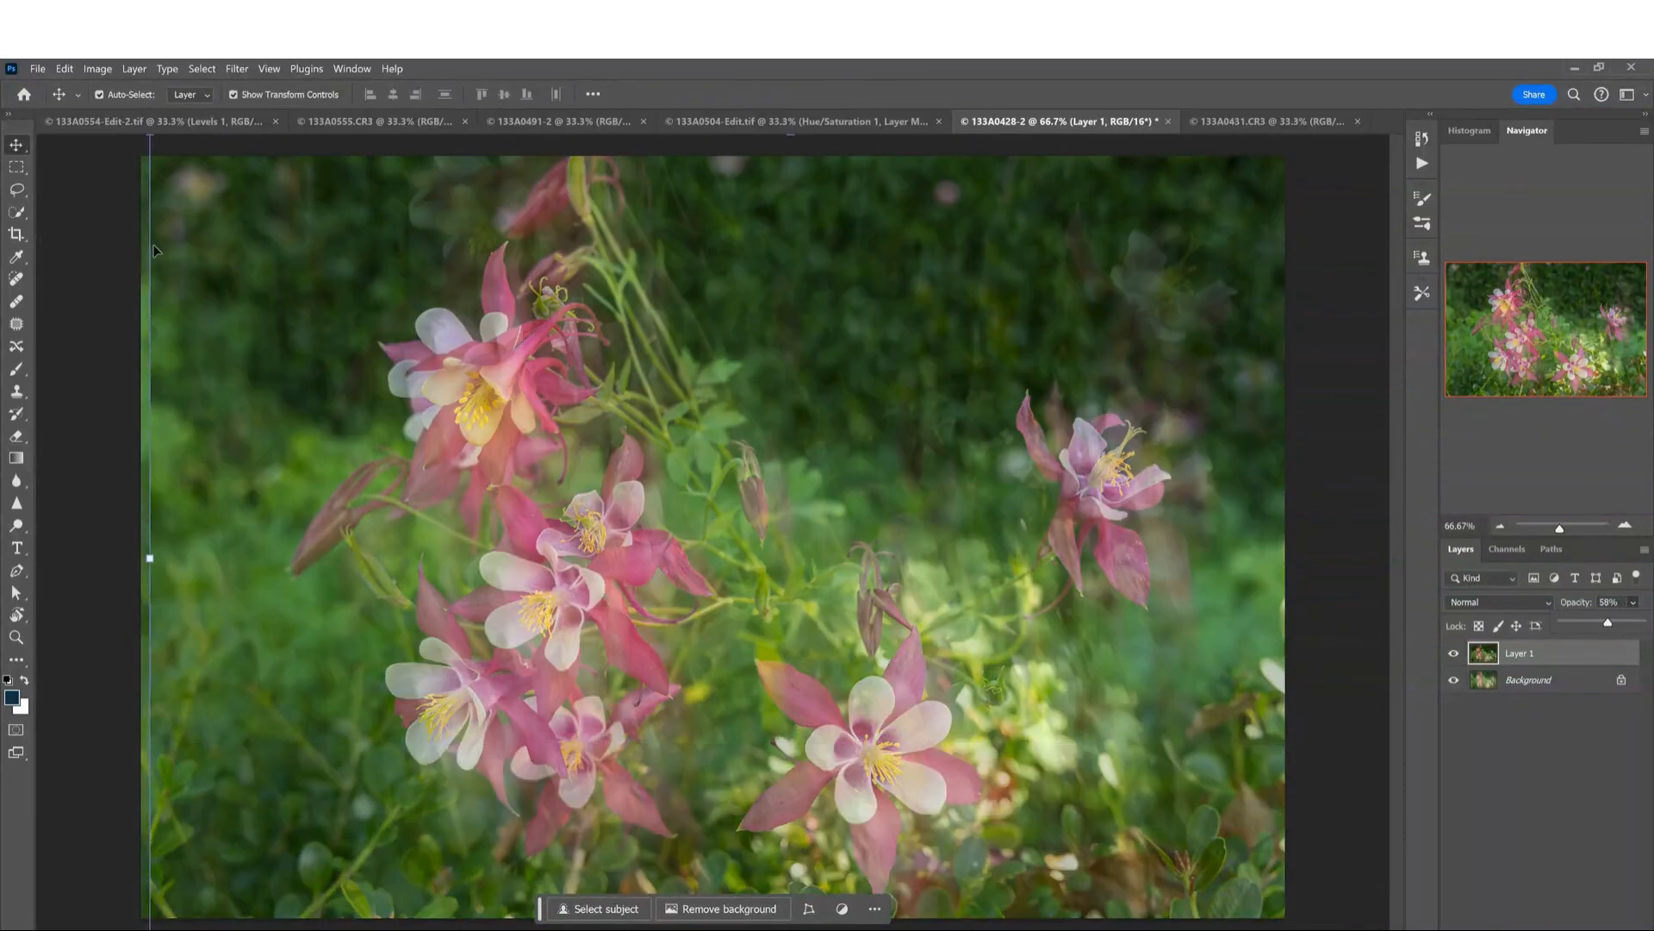
drag(538, 620, 993, 624)
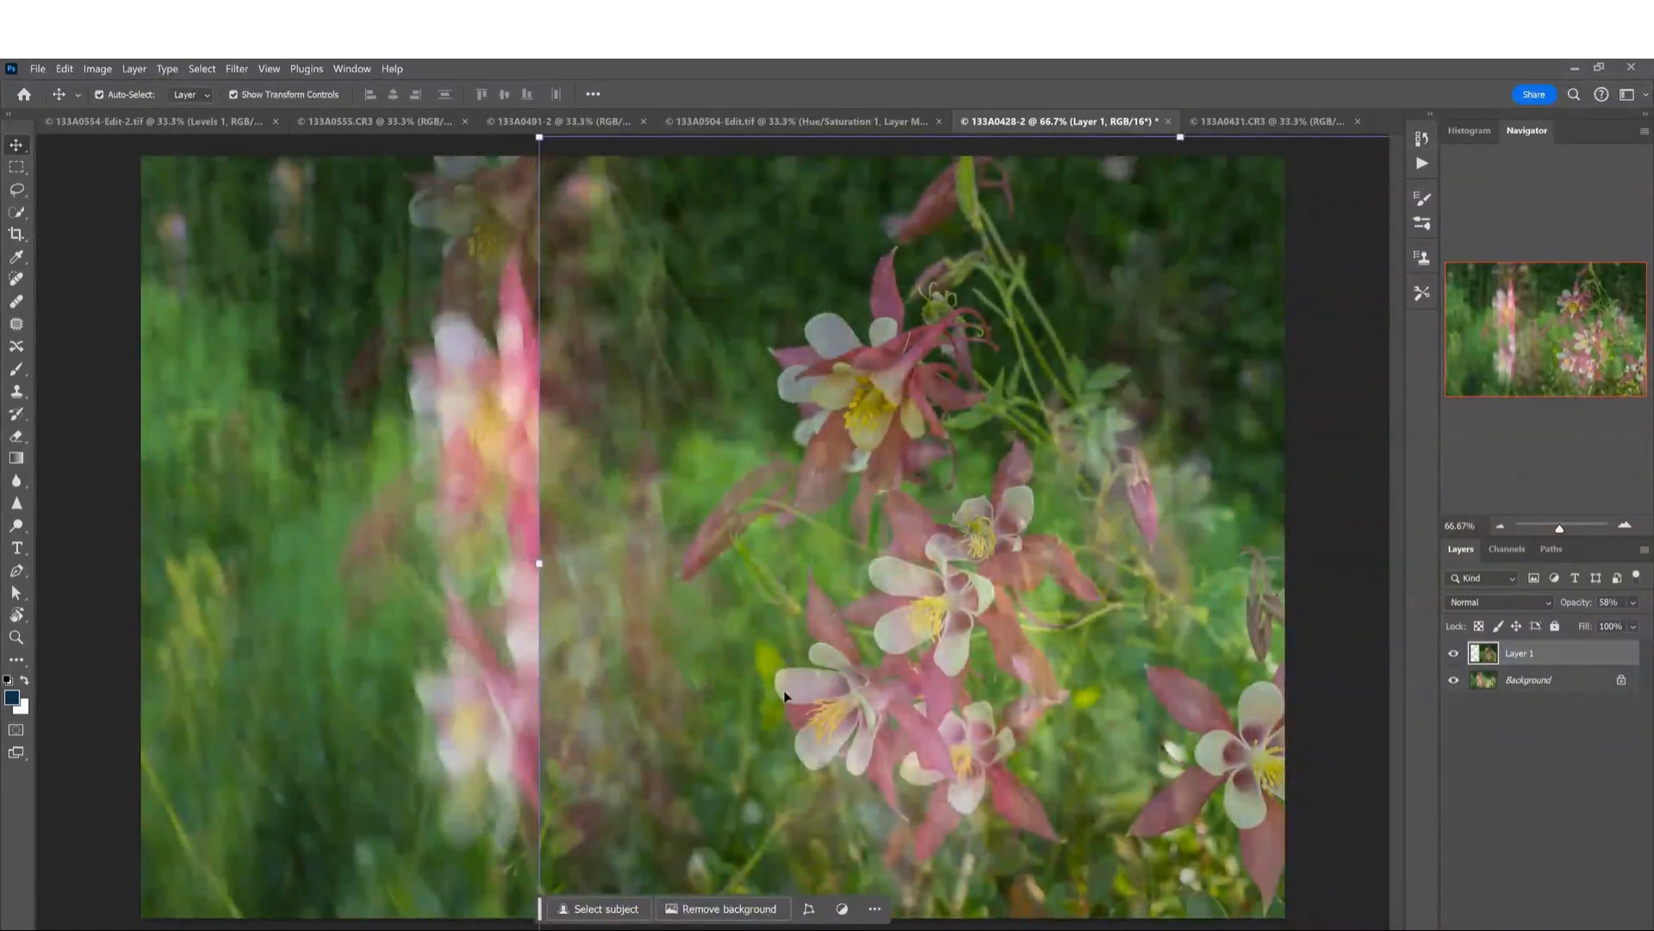
drag(785, 697, 510, 692)
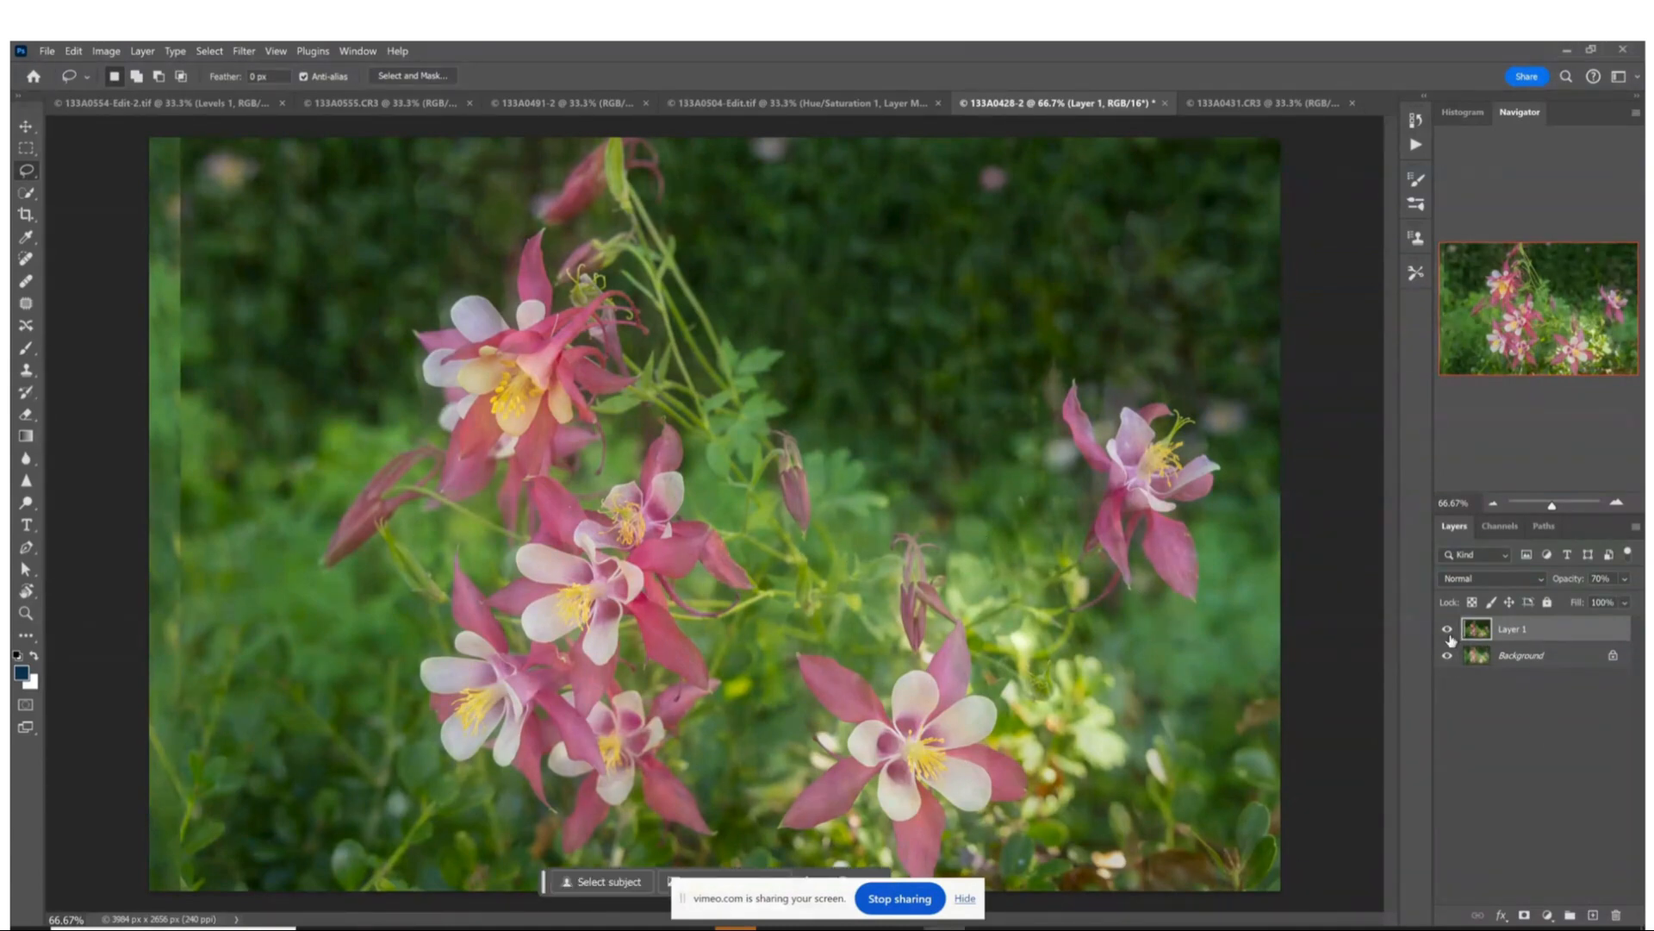
Compare the image without Layer 1, add a white mask to that layer, and brush black at 25% opacity around the isolated right-hand flower.
click(1449, 631)
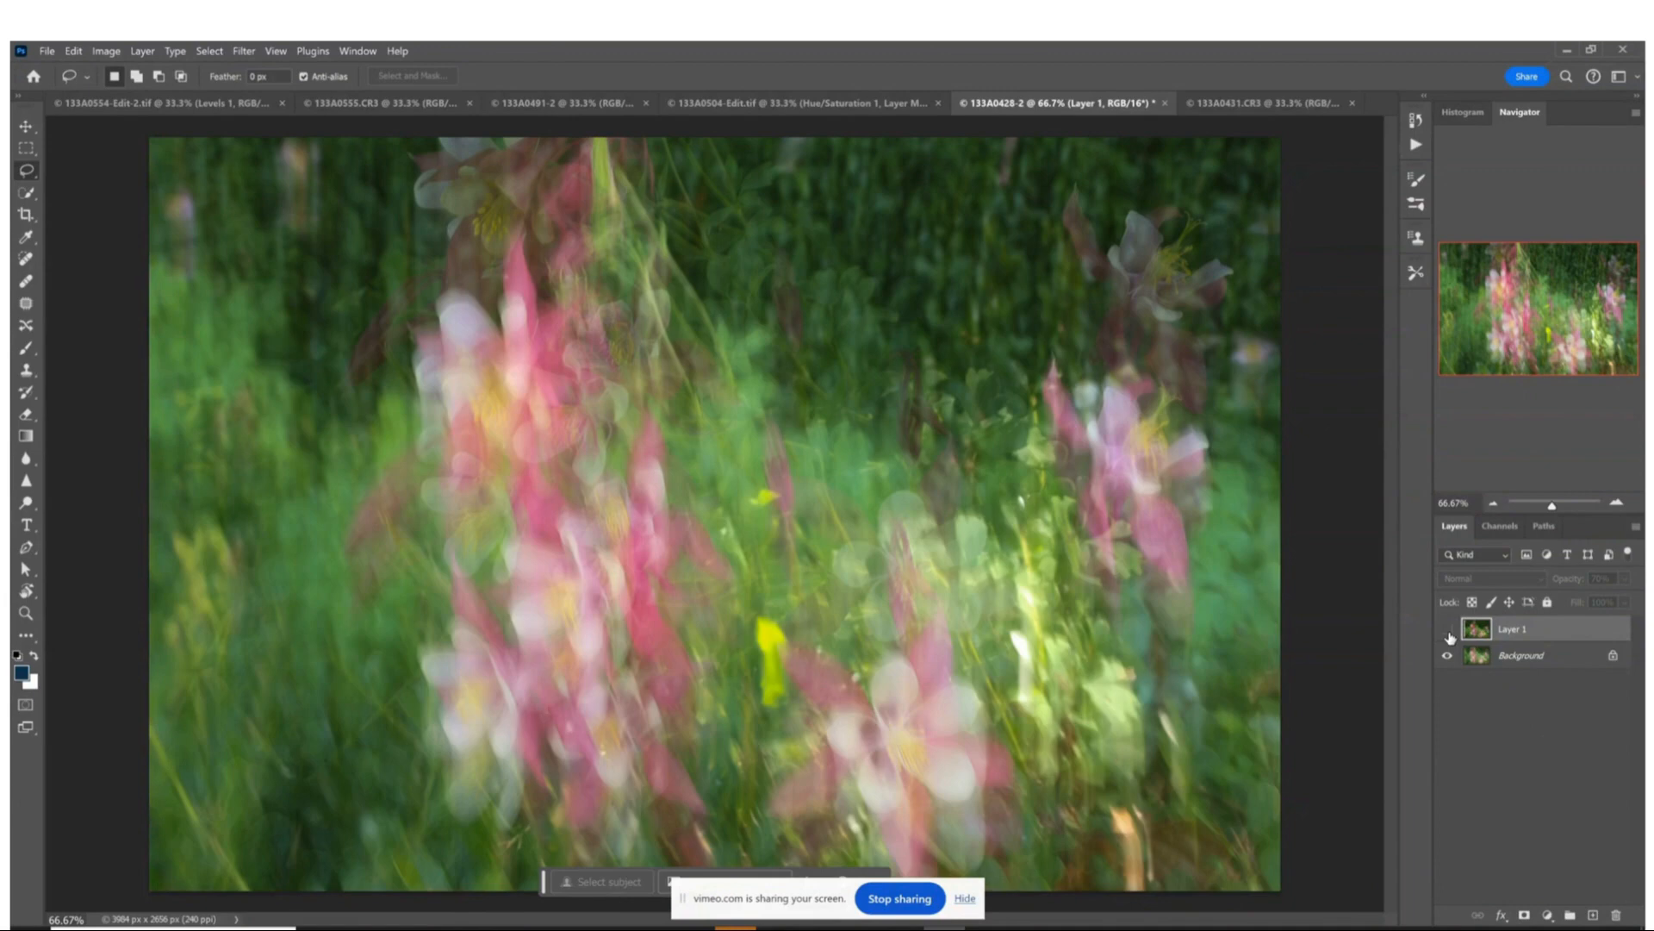
click(1449, 631)
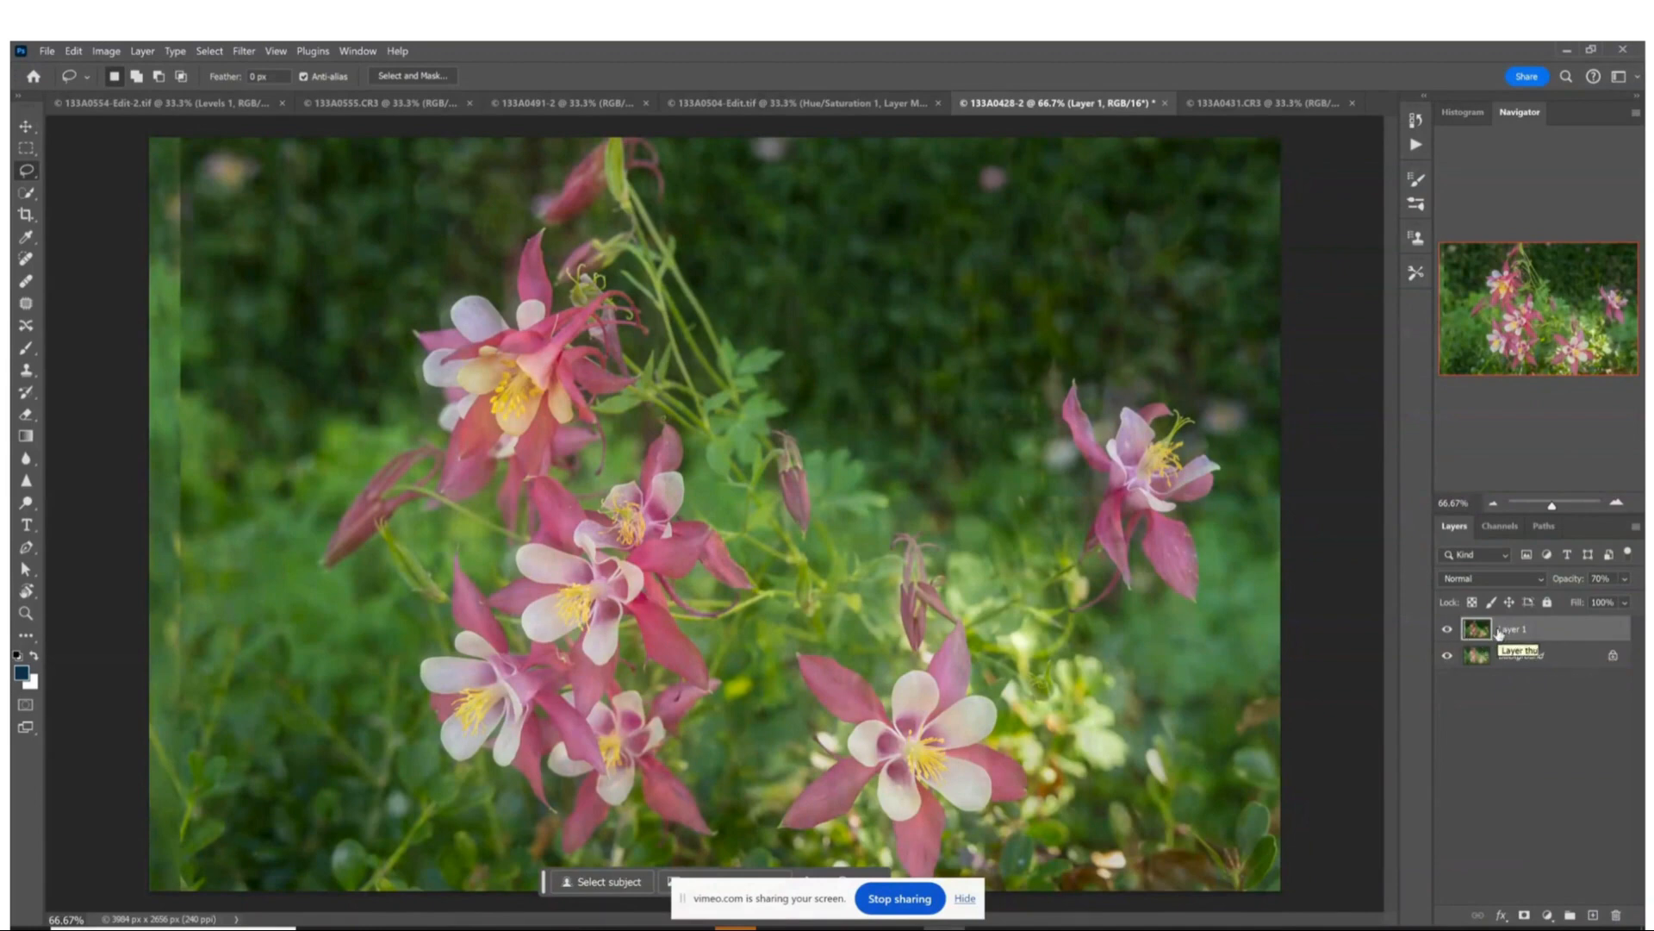
click(1524, 916)
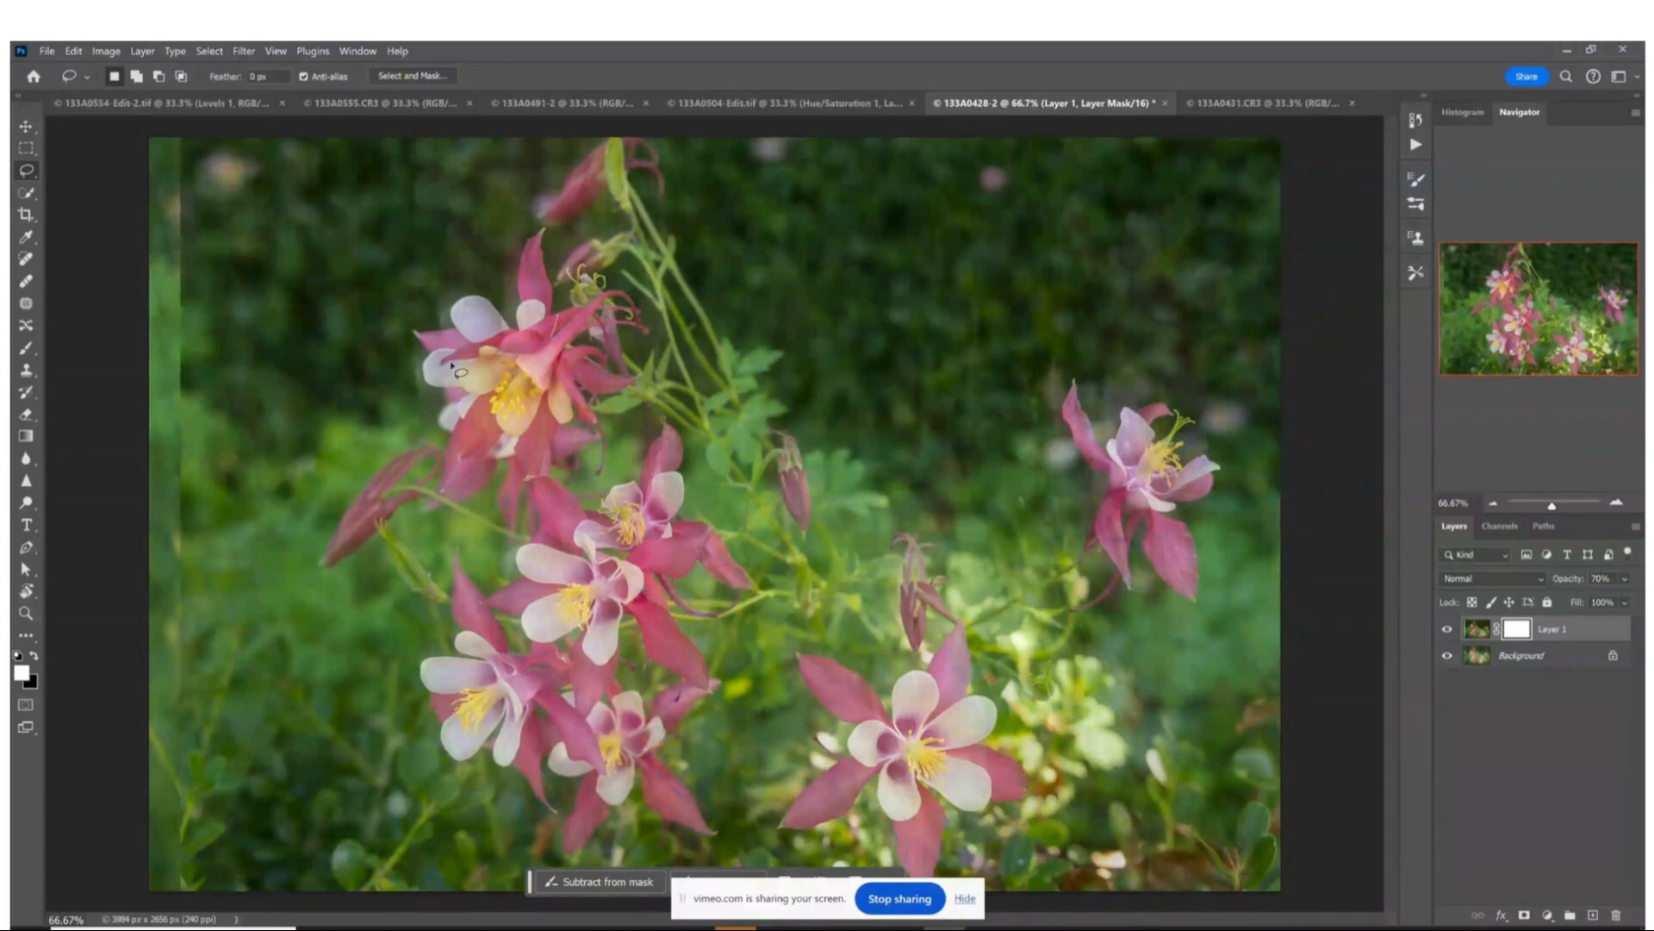
click(27, 350)
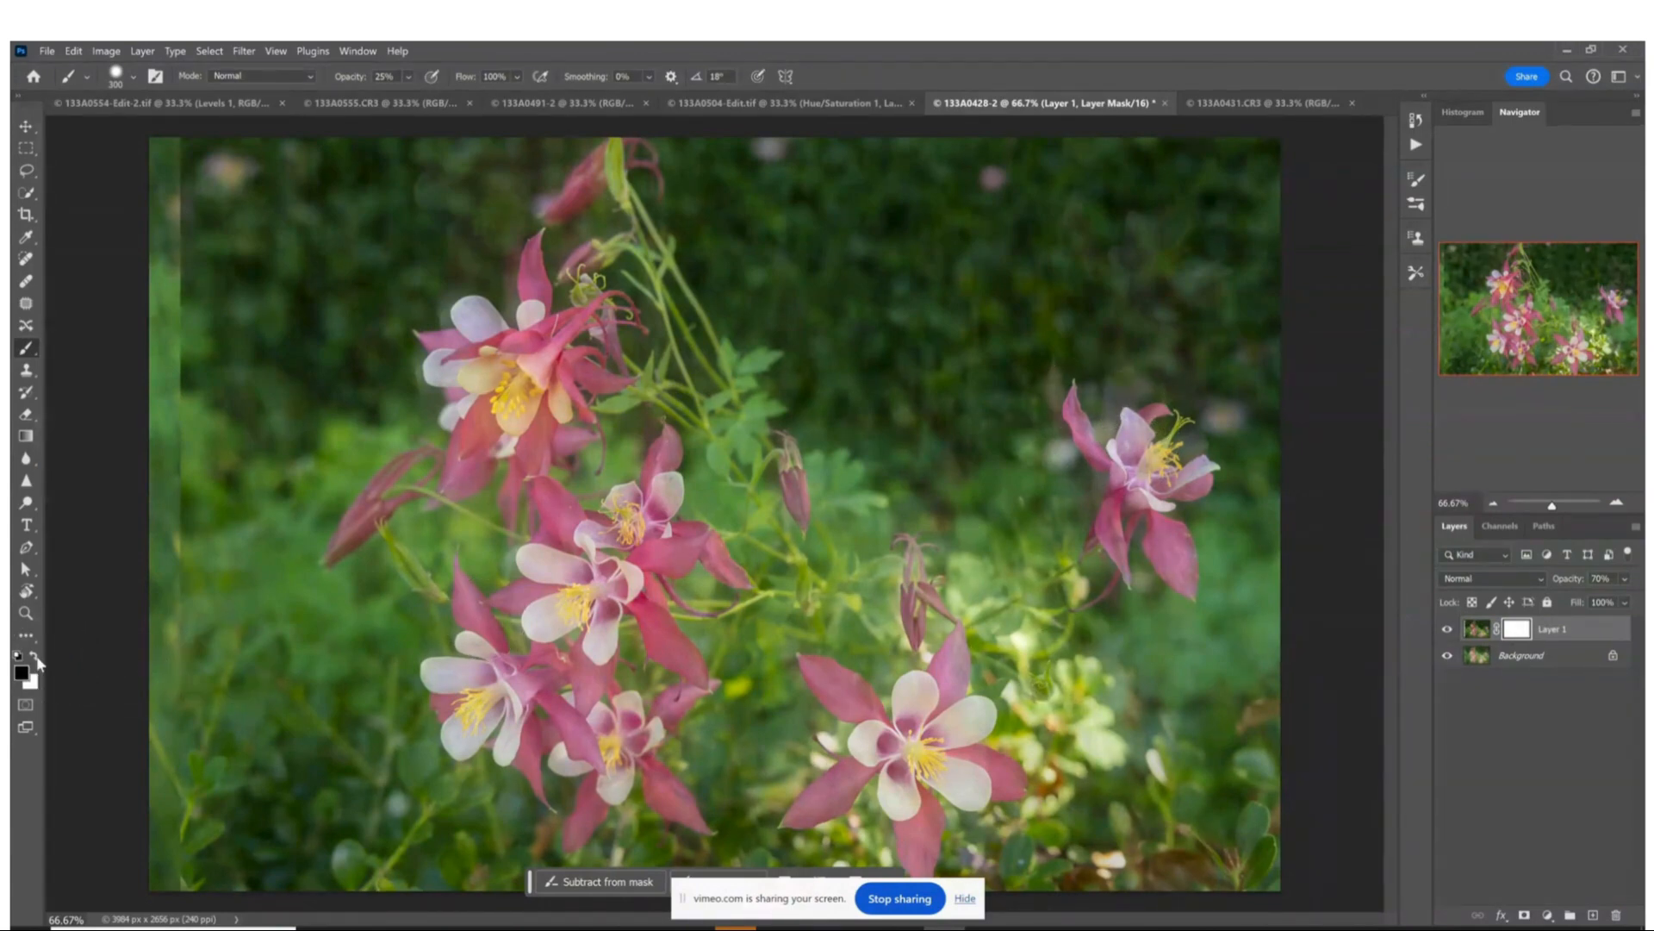
drag(1052, 436, 1152, 454)
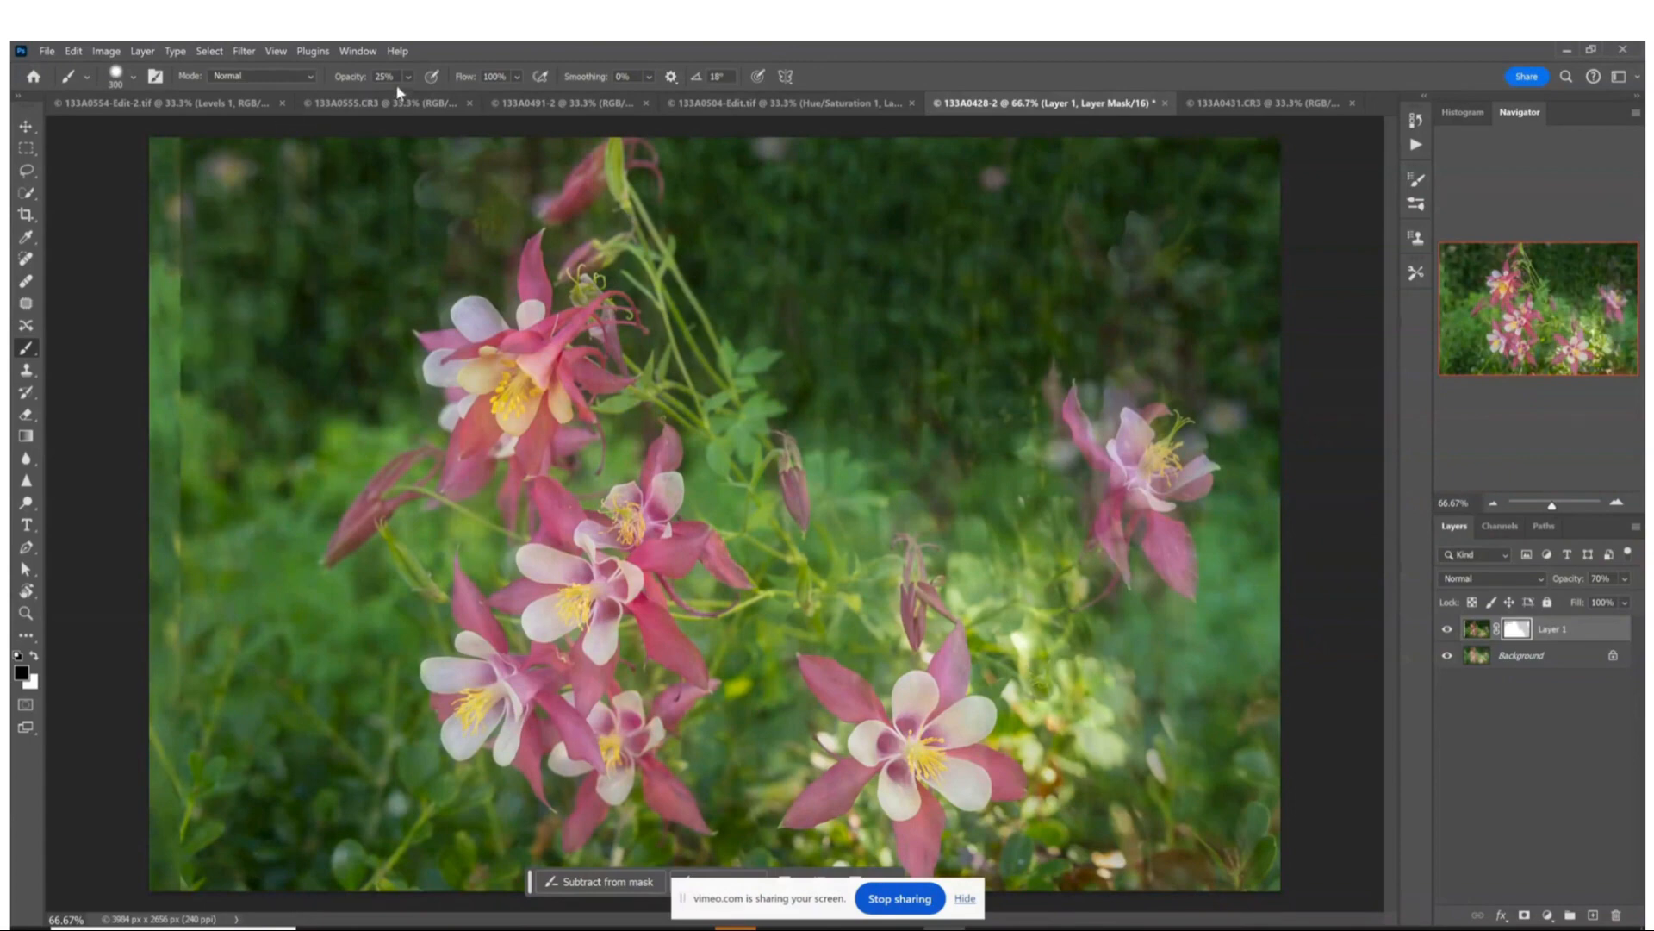
Paint the mask black at 79% brush opacity over the background and right-hand flowers, keeping the left flower cluster sharp.
mouse_move(388, 181)
mouse_down()
mouse_move(430, 220)
mouse_move(399, 195)
mouse_move(329, 228)
mouse_move(390, 248)
mouse_move(460, 184)
mouse_move(651, 194)
mouse_move(615, 223)
mouse_move(736, 386)
mouse_move(809, 435)
mouse_move(827, 554)
mouse_move(916, 478)
mouse_move(927, 398)
mouse_move(757, 310)
mouse_move(680, 196)
mouse_move(903, 278)
mouse_move(1010, 483)
mouse_move(997, 514)
mouse_move(964, 511)
mouse_move(896, 579)
mouse_move(897, 648)
mouse_move(898, 600)
mouse_move(976, 584)
mouse_move(823, 710)
mouse_move(794, 772)
mouse_move(875, 826)
mouse_move(1028, 767)
mouse_move(1101, 626)
mouse_move(1096, 870)
mouse_move(1229, 823)
mouse_move(1232, 564)
mouse_move(1059, 460)
mouse_move(1040, 332)
mouse_move(962, 327)
mouse_move(1118, 368)
mouse_move(1278, 207)
mouse_move(1302, 256)
mouse_move(1111, 178)
mouse_move(1166, 156)
mouse_move(1102, 150)
mouse_move(1139, 379)
mouse_move(1101, 376)
mouse_up()
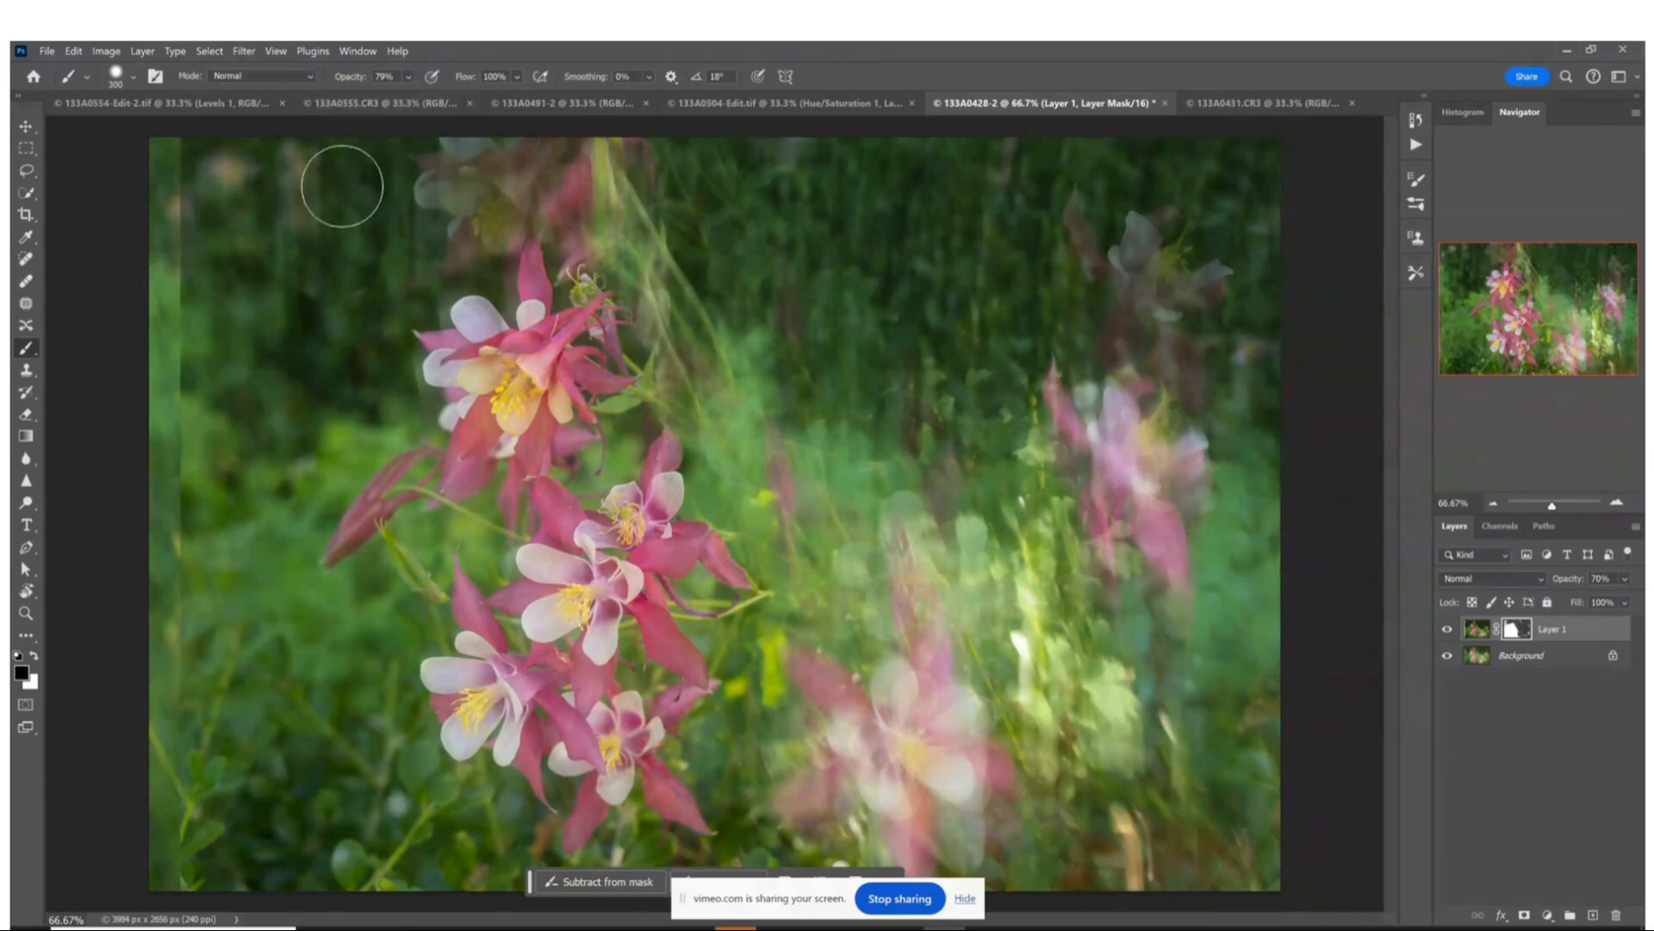
mouse_move(207, 291)
mouse_down()
mouse_move(189, 233)
mouse_move(210, 170)
mouse_up()
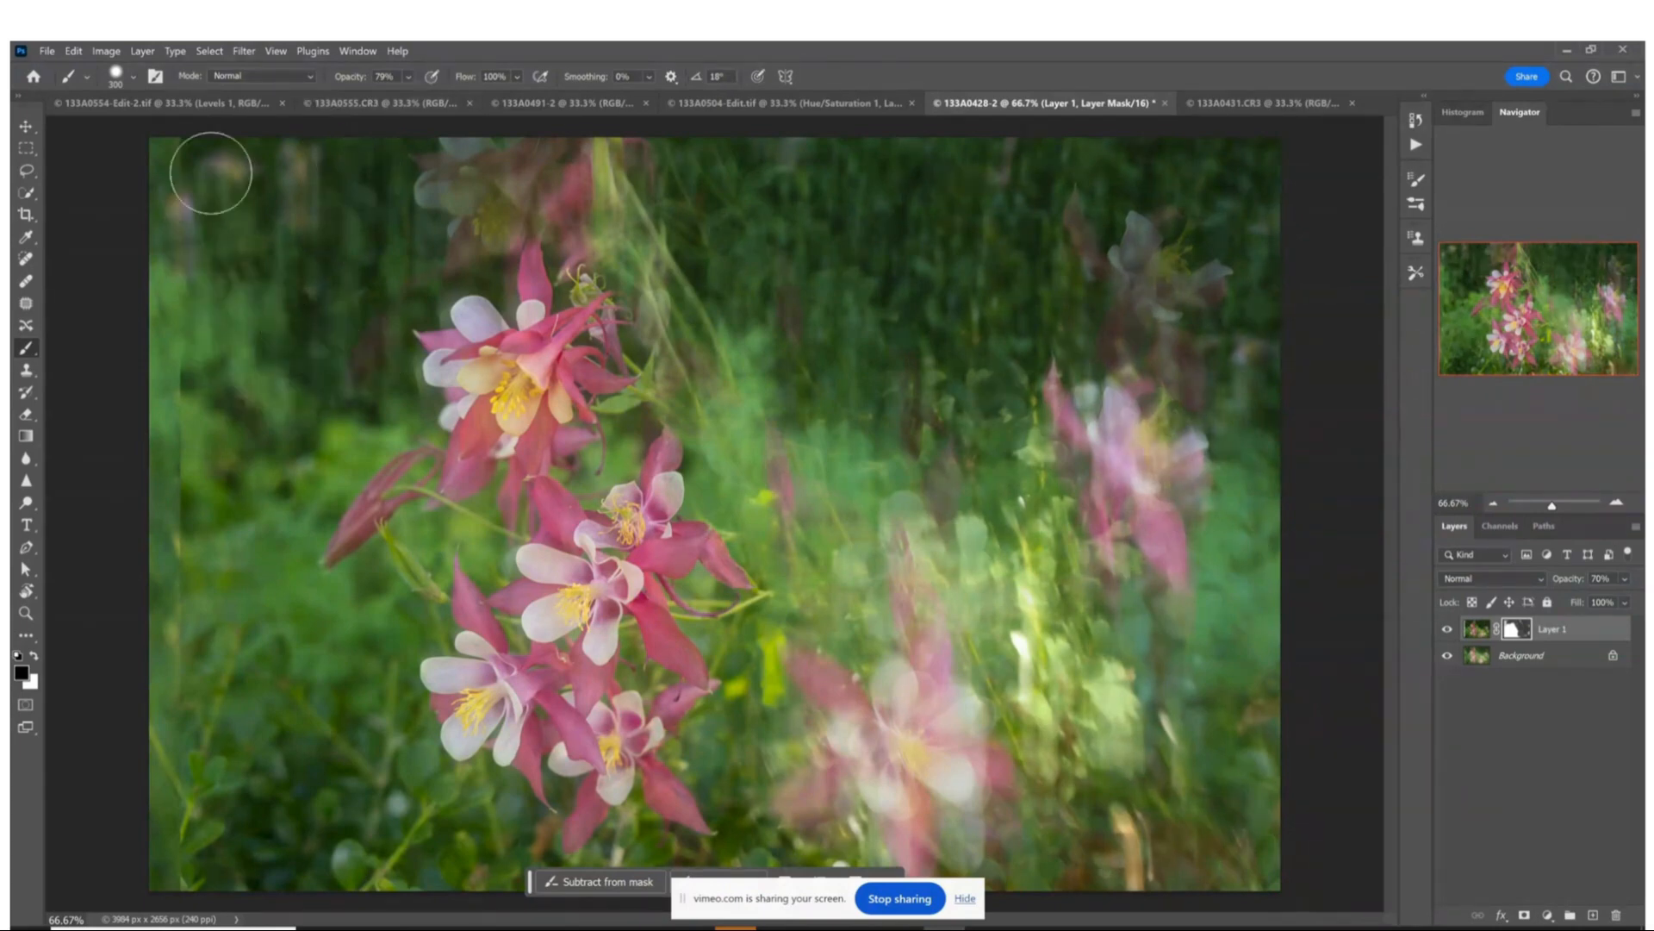
mouse_move(265, 565)
mouse_down()
mouse_move(298, 666)
mouse_move(364, 764)
mouse_move(274, 835)
mouse_move(443, 837)
mouse_move(463, 872)
mouse_move(563, 911)
mouse_up()
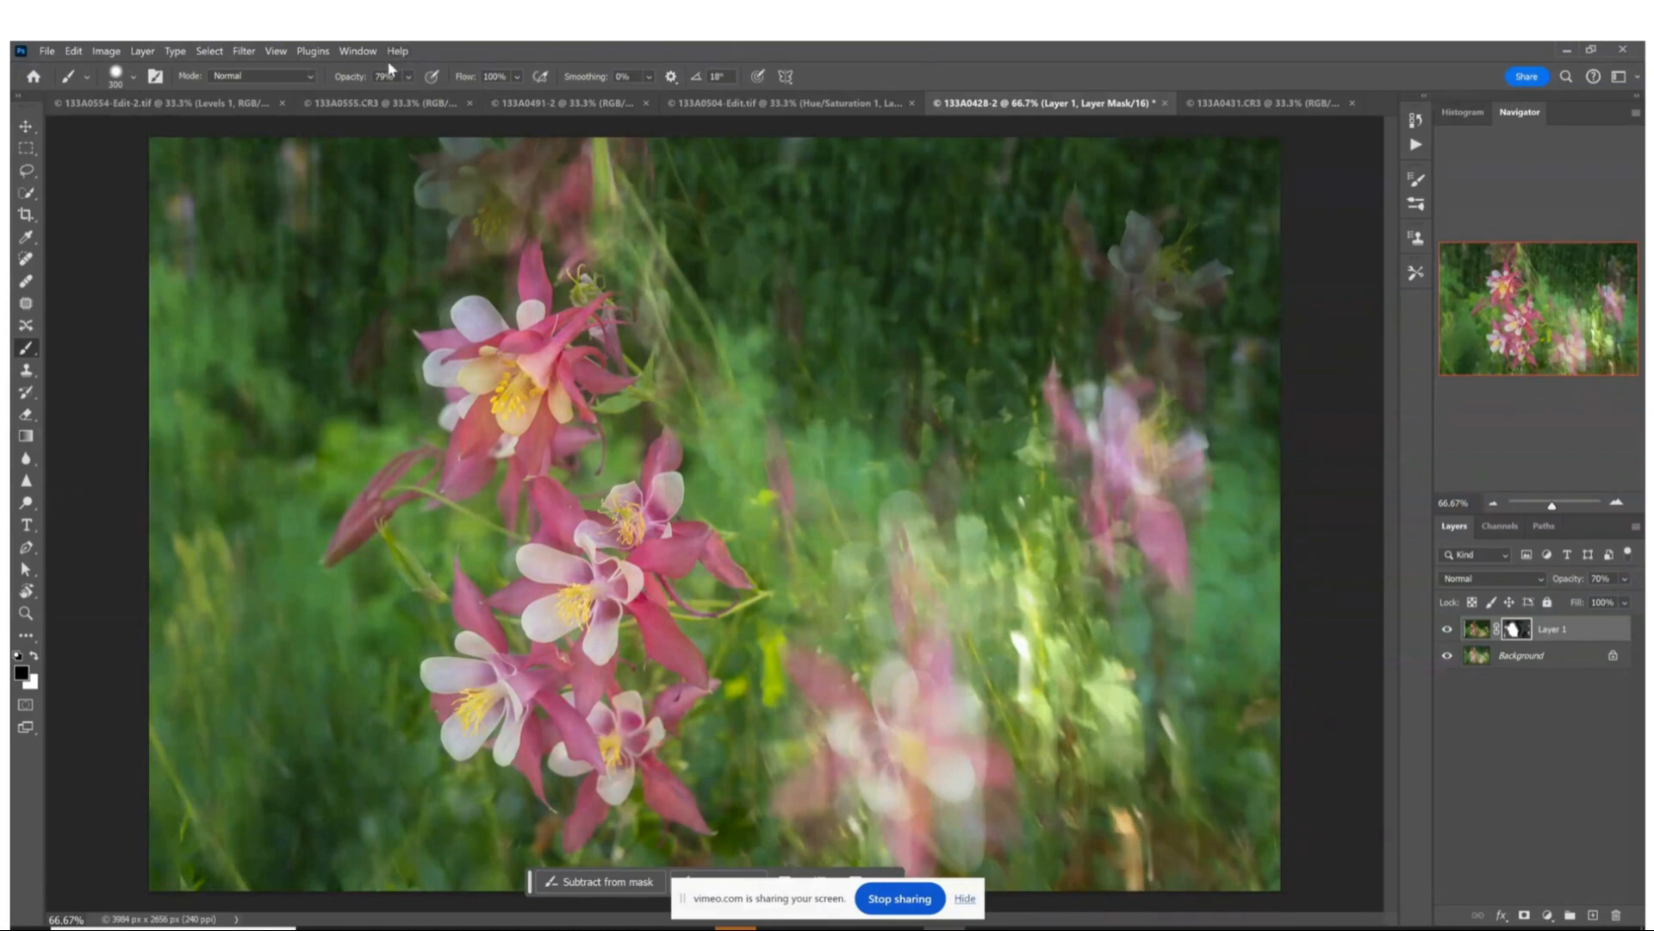
Paint the Layer 1 mask black at 41% brush opacity around the edges of the left flower cluster to soften its surroundings.
click(409, 76)
drag(434, 95, 414, 103)
click(552, 216)
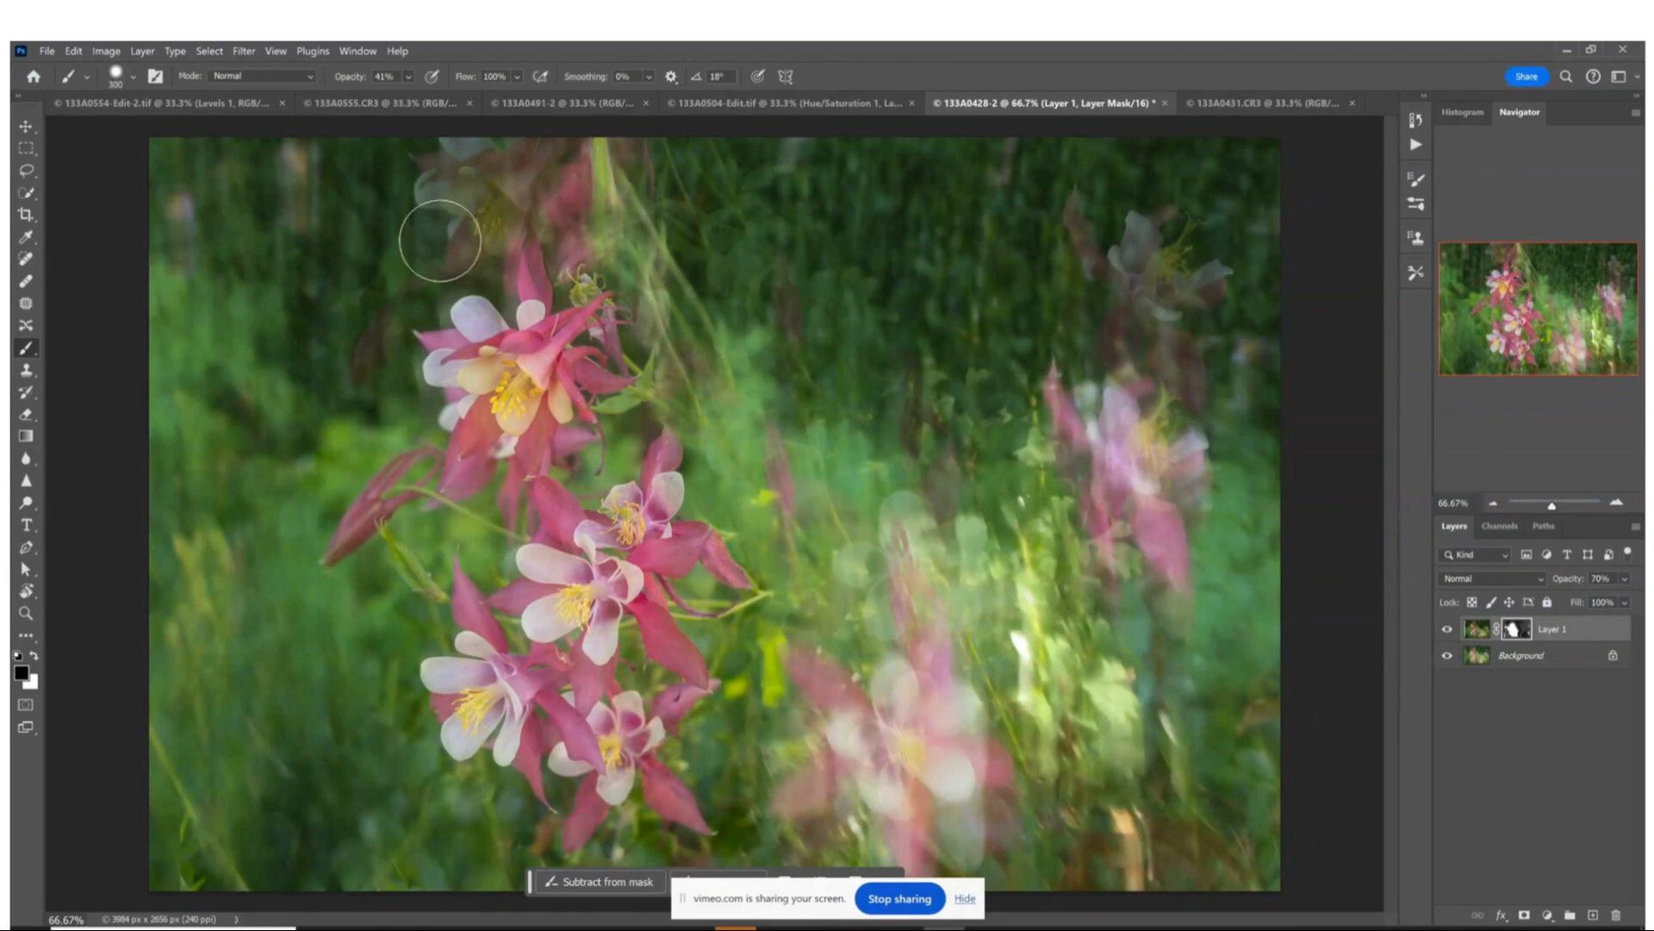
mouse_move(440, 241)
mouse_down()
mouse_move(383, 388)
mouse_move(414, 452)
mouse_move(312, 495)
mouse_move(310, 568)
mouse_move(378, 582)
mouse_move(345, 693)
mouse_move(421, 804)
mouse_move(535, 785)
mouse_move(550, 754)
mouse_move(529, 793)
mouse_move(661, 874)
mouse_move(756, 851)
mouse_move(826, 691)
mouse_move(751, 551)
mouse_move(706, 616)
mouse_move(736, 618)
mouse_move(760, 677)
mouse_move(793, 573)
mouse_move(747, 453)
mouse_move(694, 400)
mouse_move(660, 423)
mouse_move(644, 397)
mouse_move(656, 381)
mouse_move(654, 427)
mouse_move(677, 257)
mouse_move(632, 288)
mouse_move(595, 251)
mouse_move(638, 275)
mouse_move(722, 396)
mouse_move(745, 562)
mouse_move(707, 593)
mouse_up()
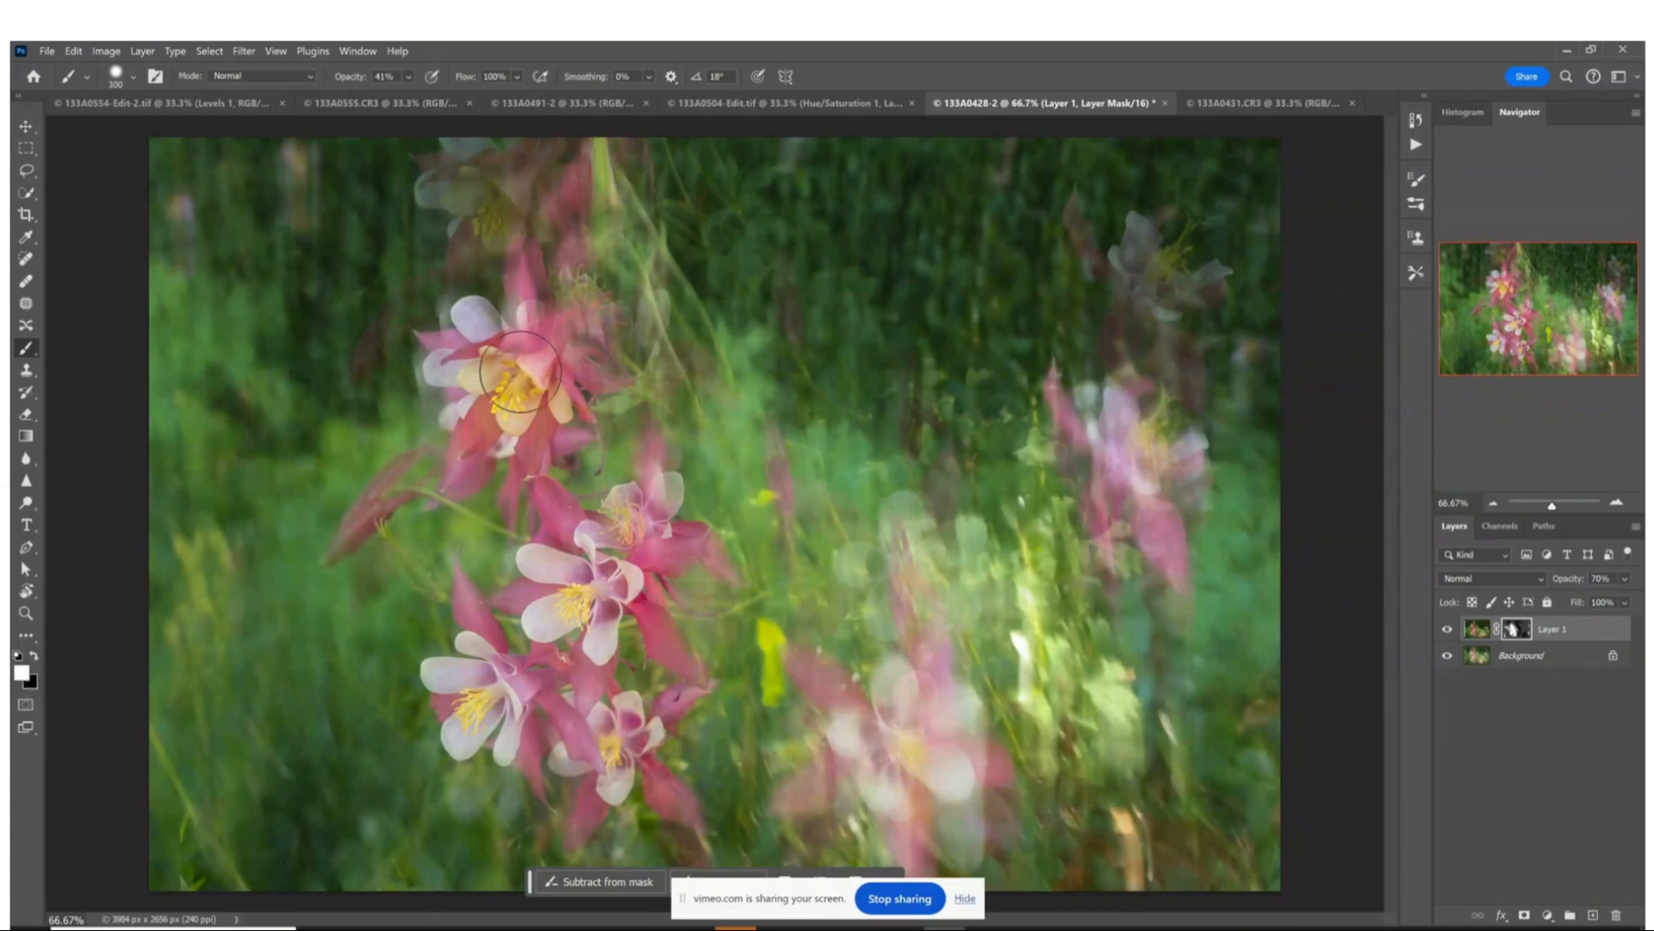
Restore the upper-left flower's detail with white on the mask, and soften the outer petals beside it with black at 50% brush opacity.
click(408, 76)
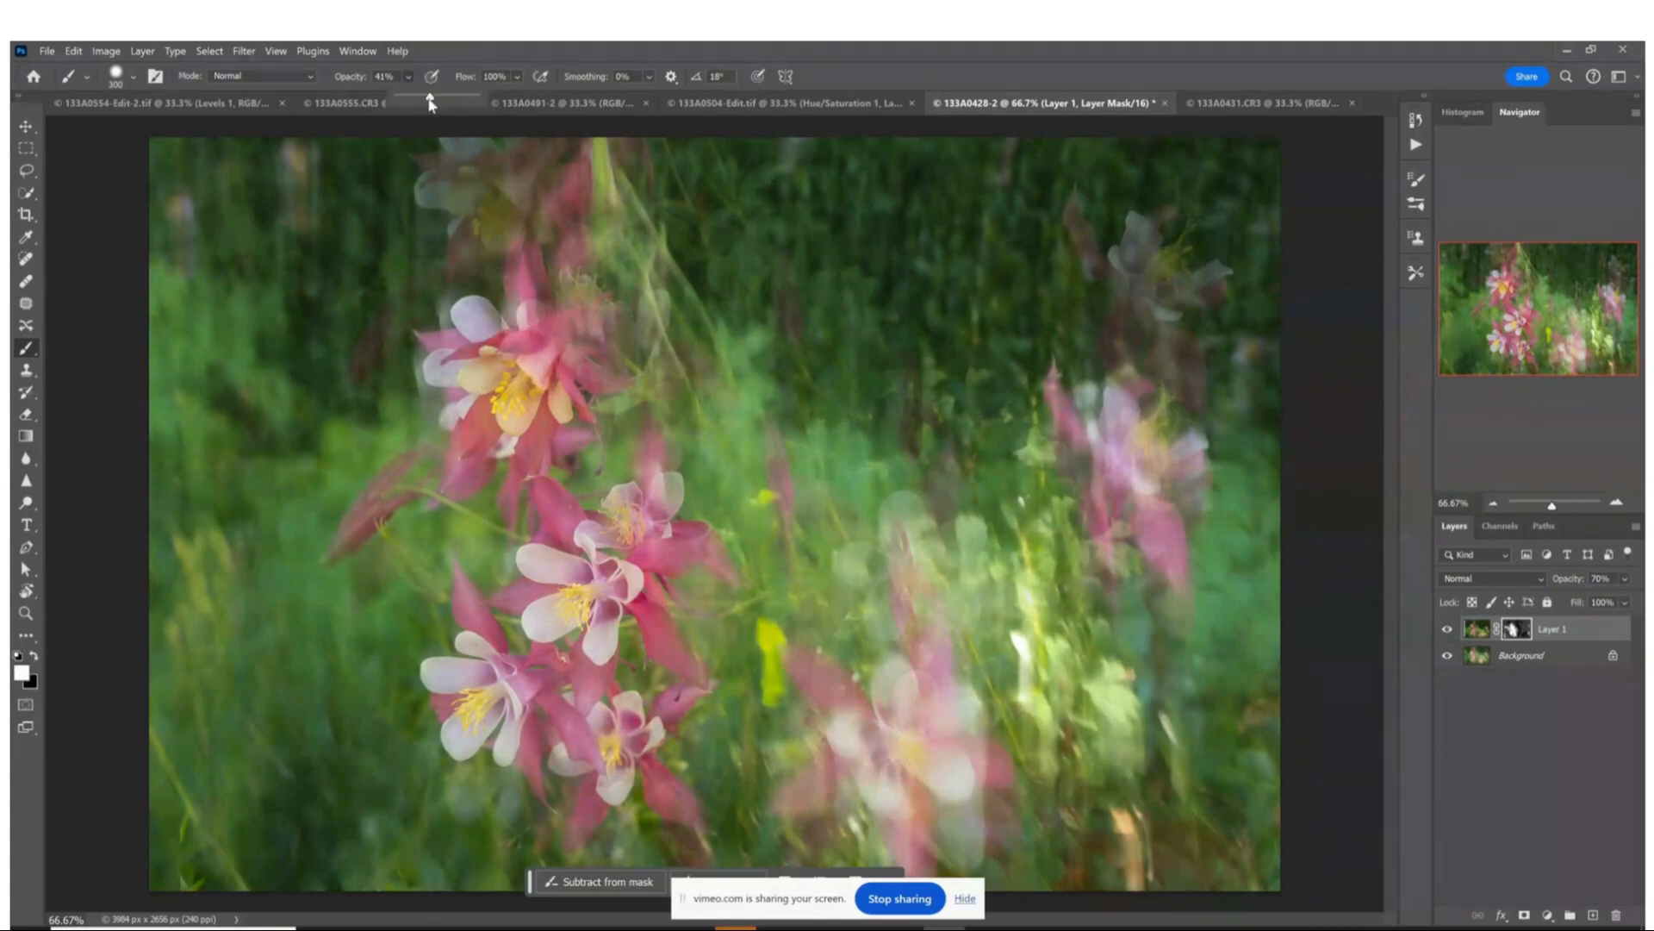
drag(444, 99, 457, 184)
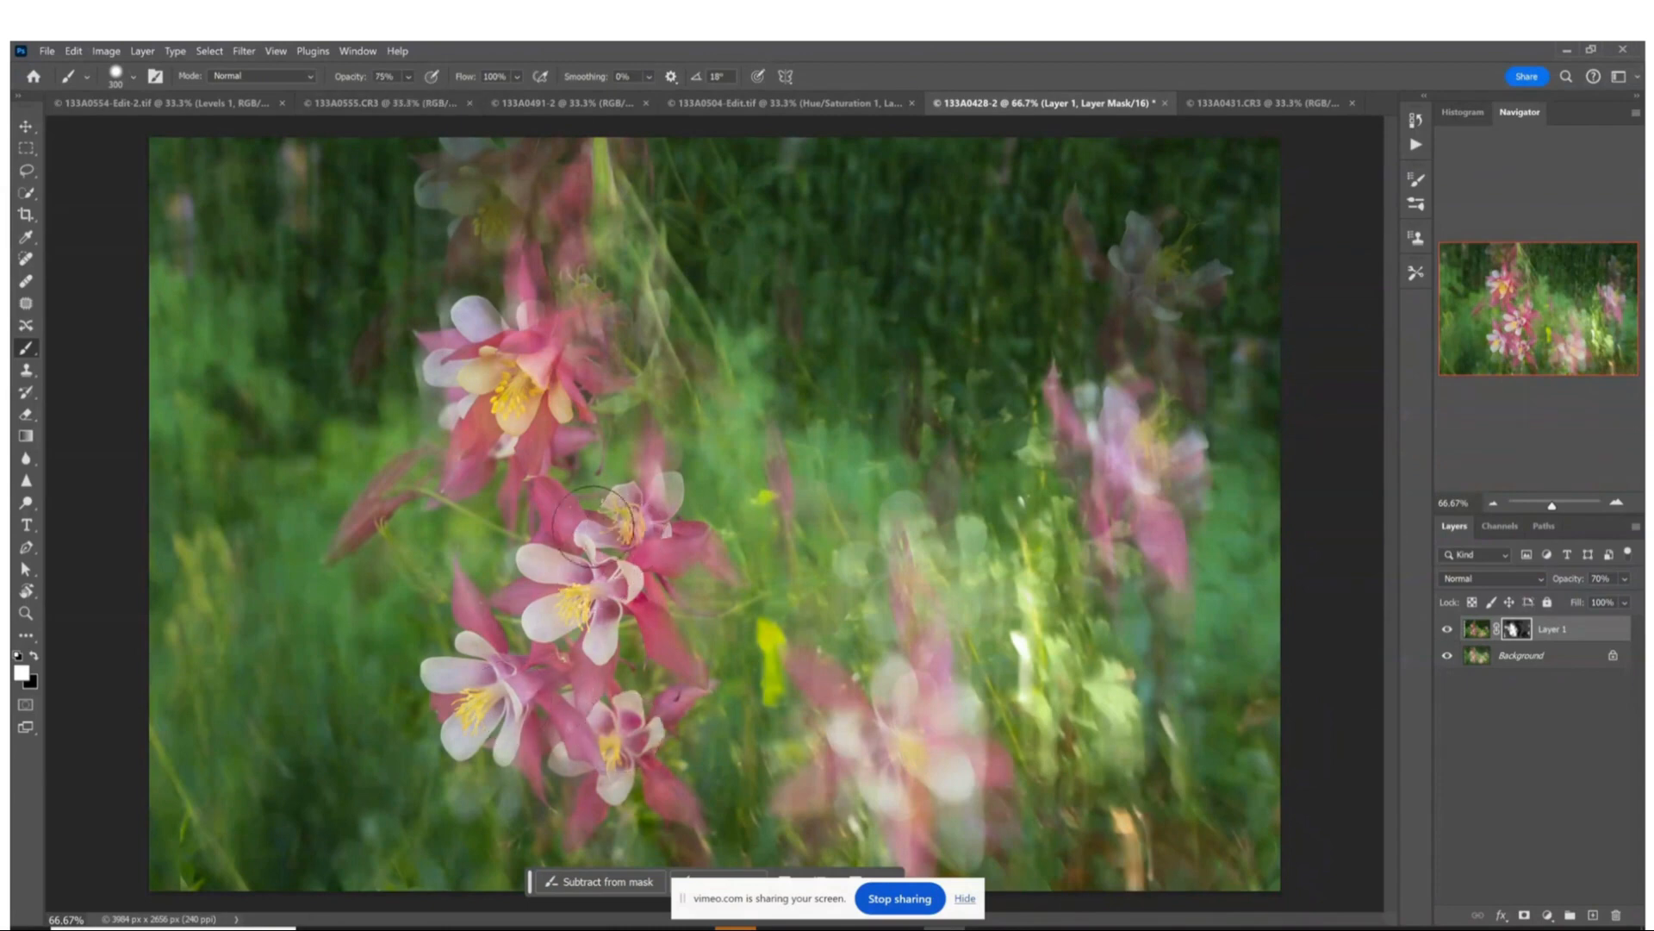
click(409, 76)
drag(428, 101, 425, 100)
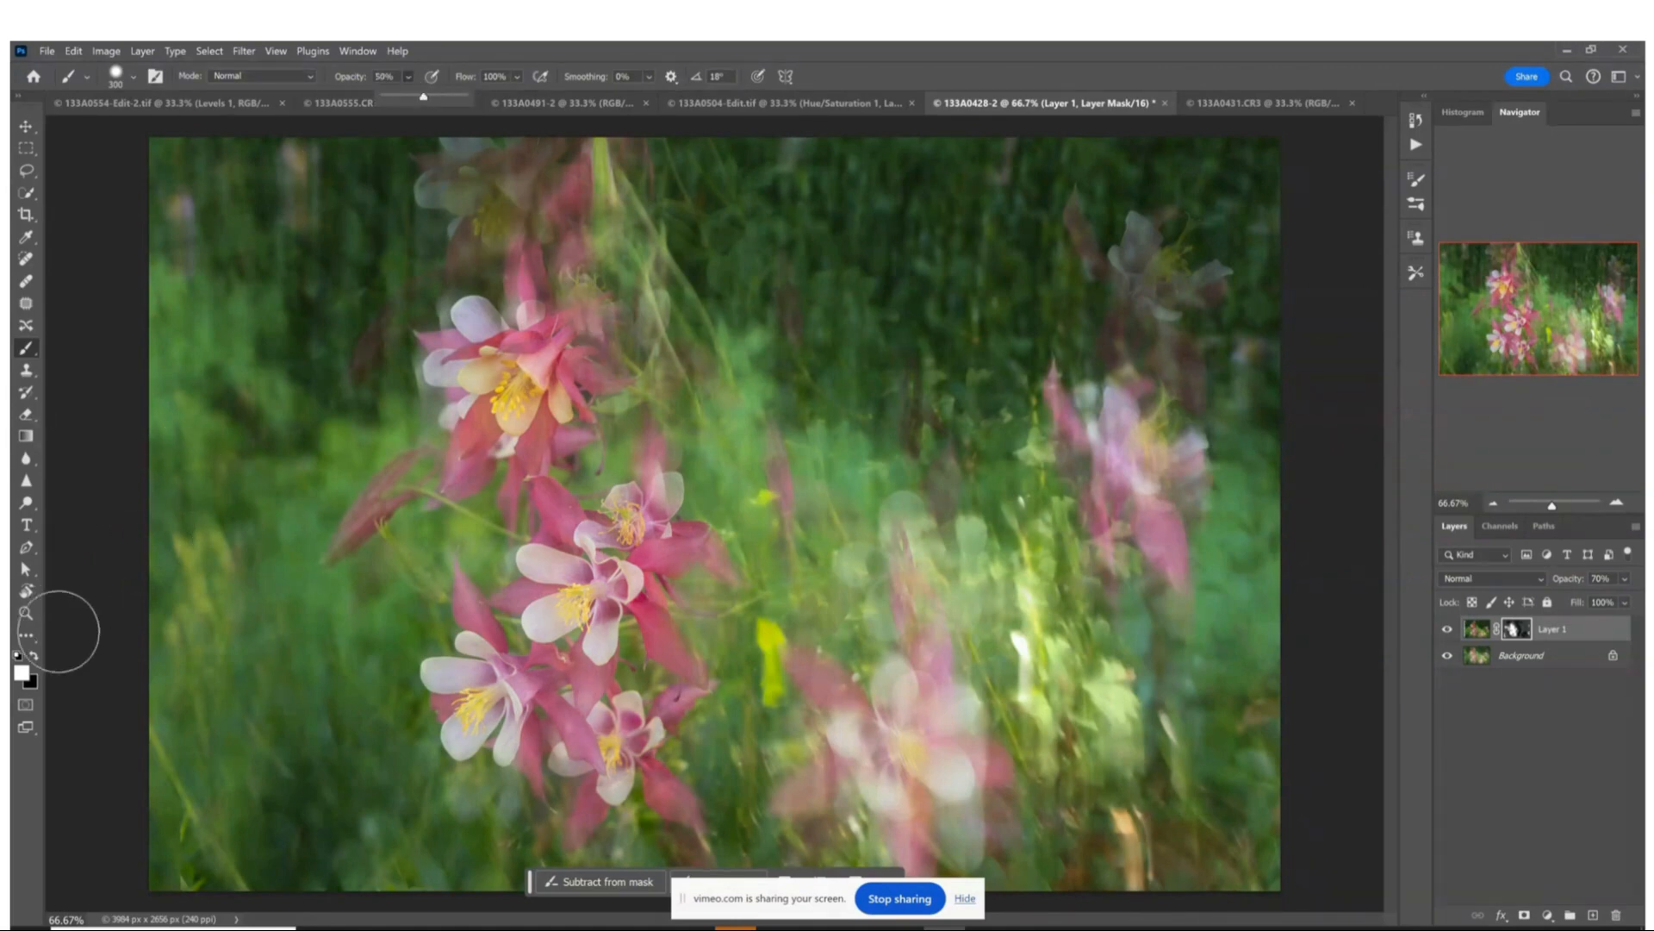
click(34, 656)
mouse_move(323, 449)
mouse_down()
mouse_move(393, 368)
mouse_move(389, 332)
mouse_move(415, 323)
mouse_move(356, 348)
mouse_move(371, 386)
mouse_move(392, 389)
mouse_move(368, 417)
mouse_move(402, 511)
mouse_move(484, 504)
mouse_up()
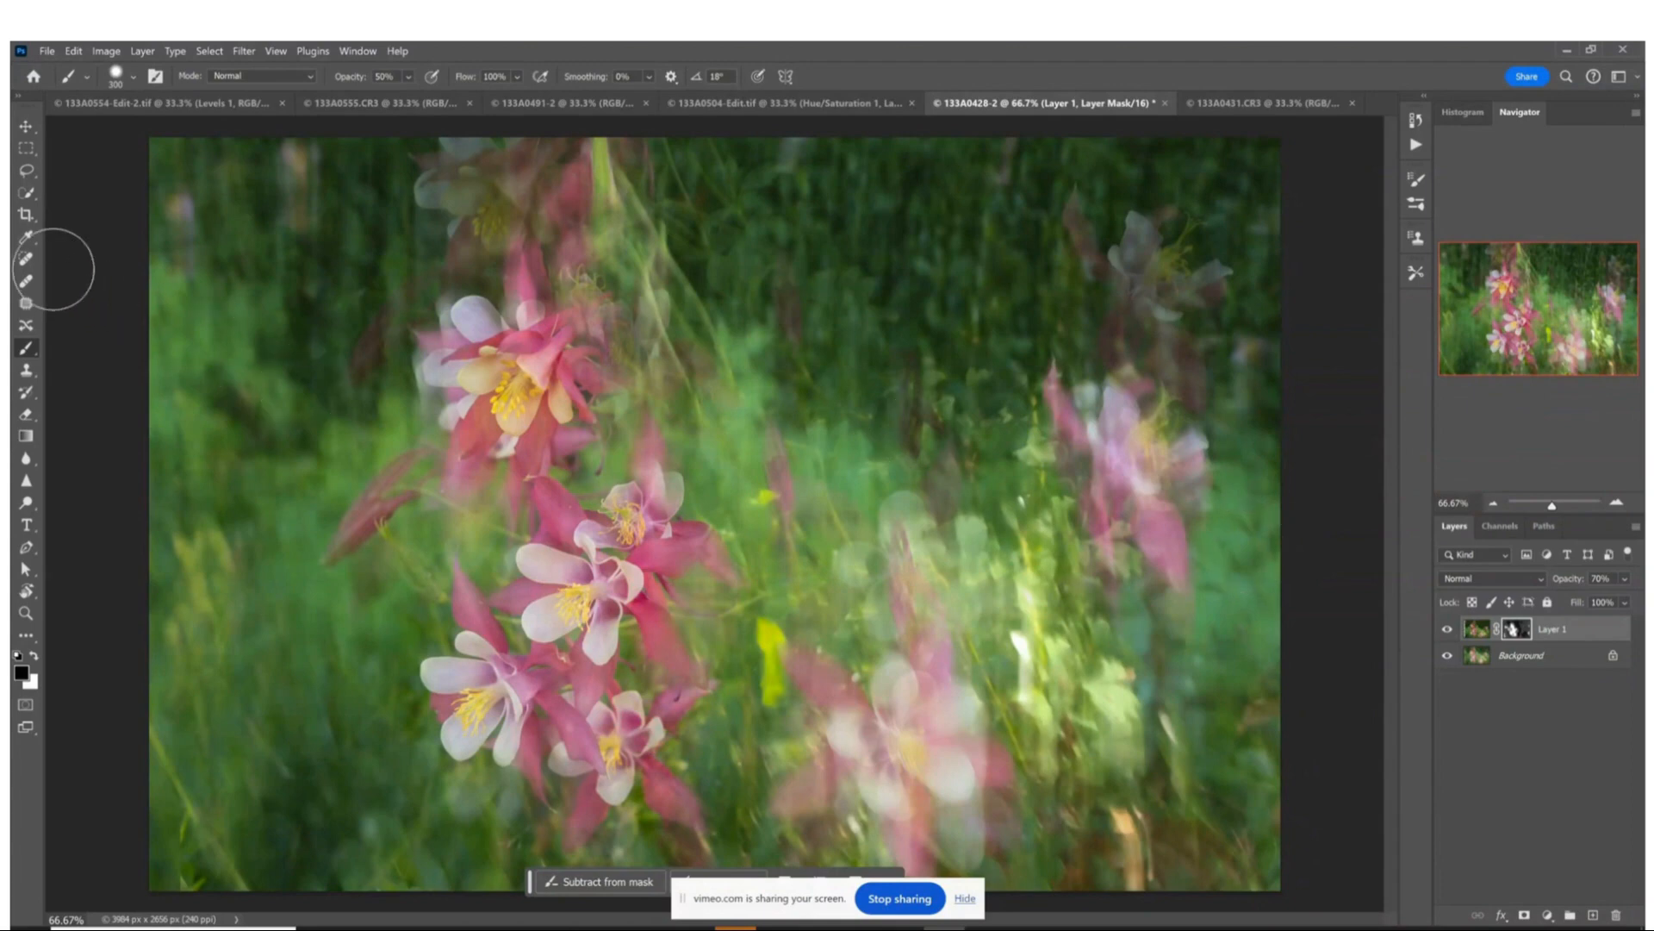
Crop the composite to a vertical frame of 1701 x 2656 px around the left flower cluster.
click(26, 213)
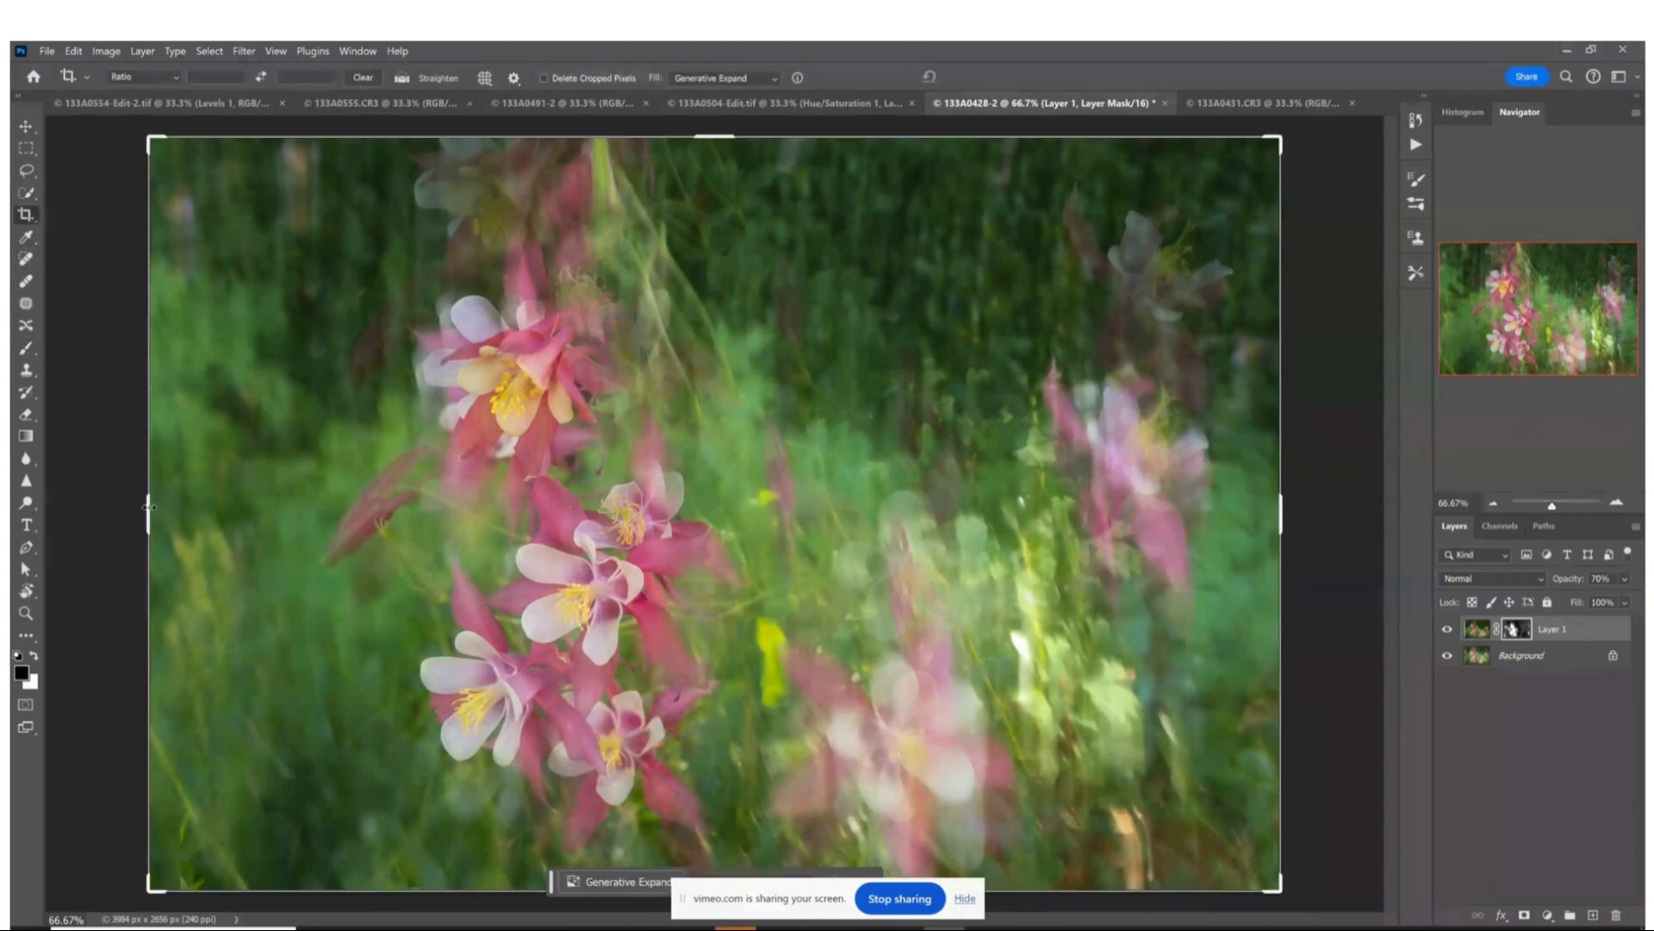
click(234, 520)
drag(148, 514, 314, 541)
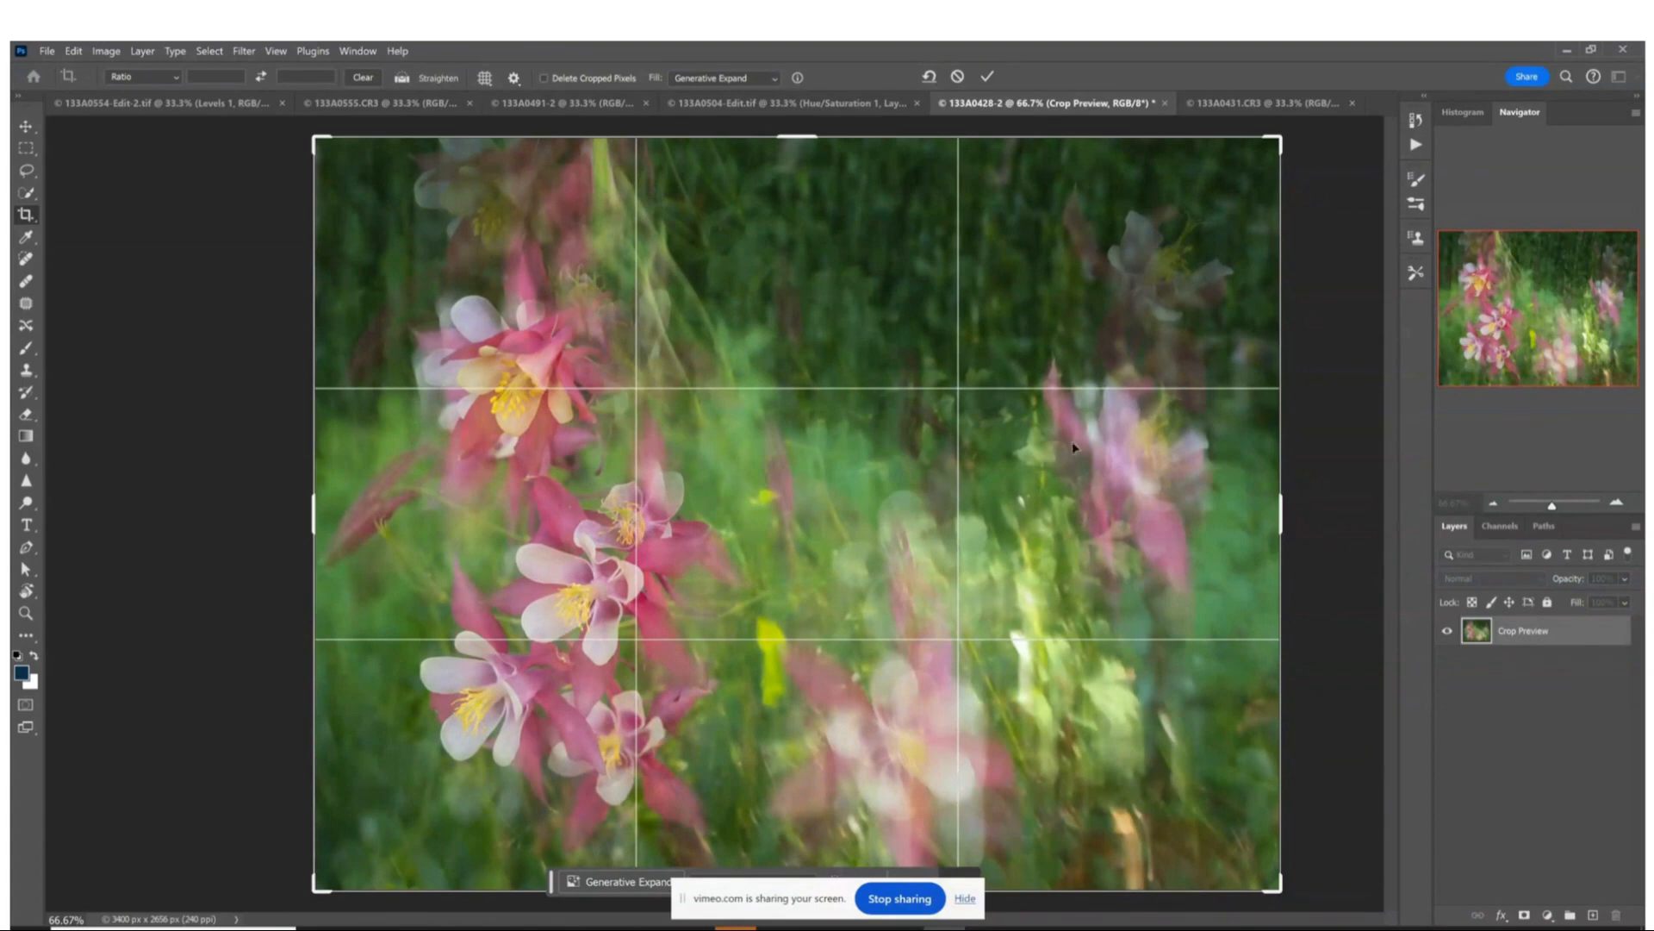
drag(1281, 505, 778, 534)
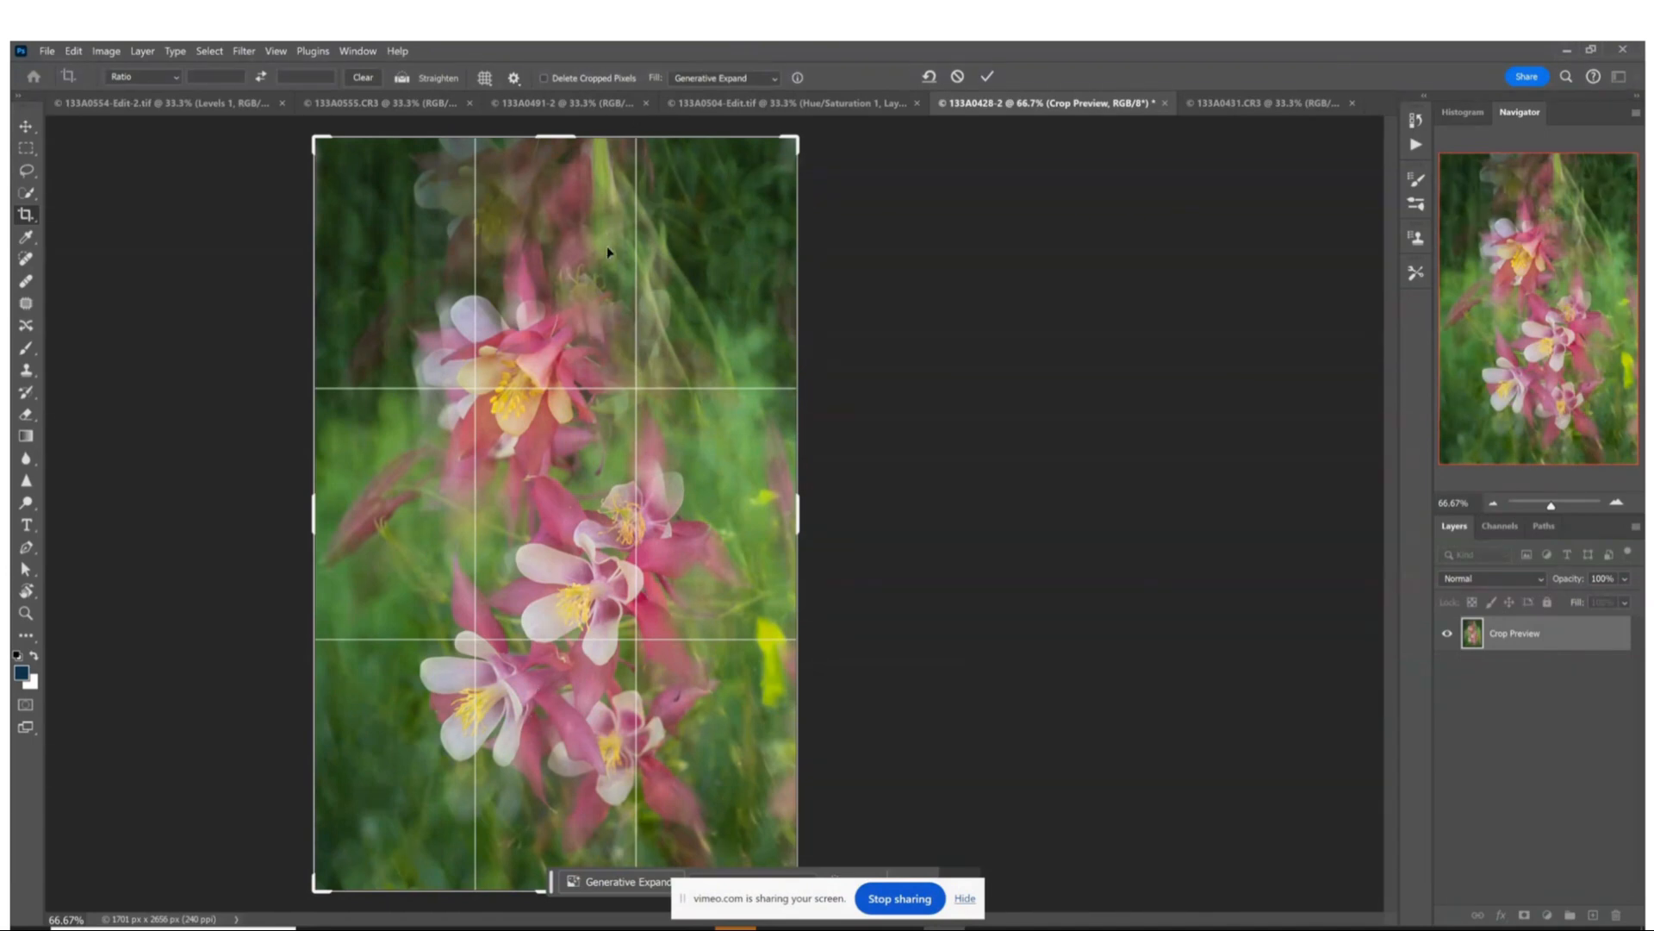
click(988, 77)
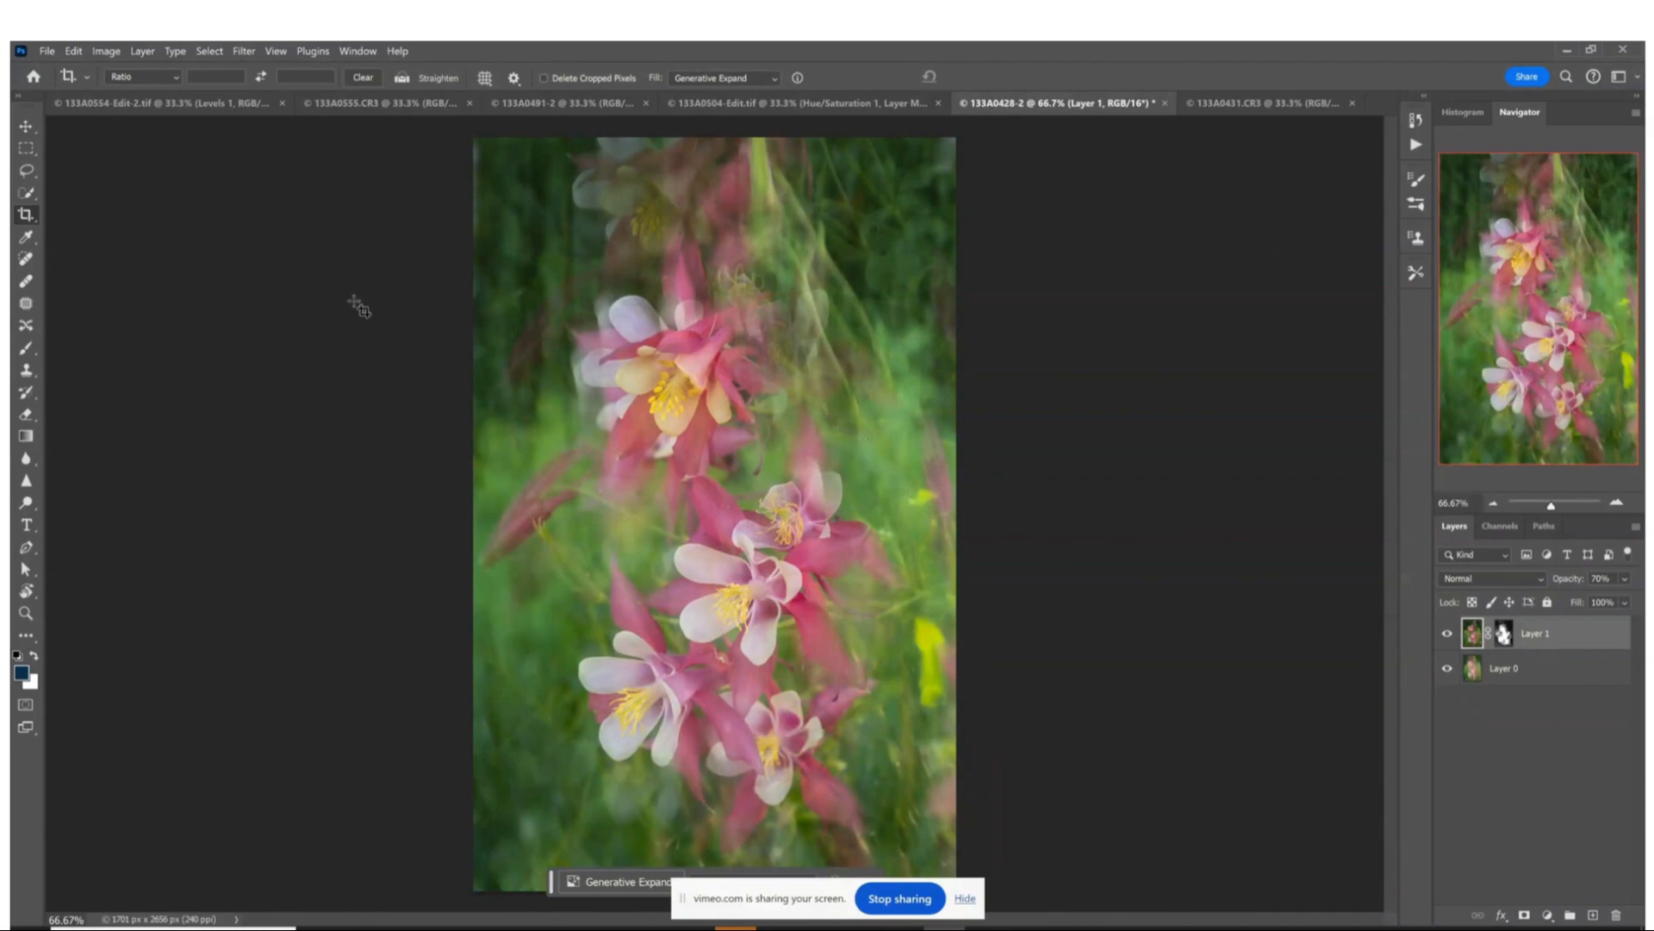
Lasso the bright yellow patch at the image's lower right edge and replace it using Generative Fill without a prompt.
click(23, 172)
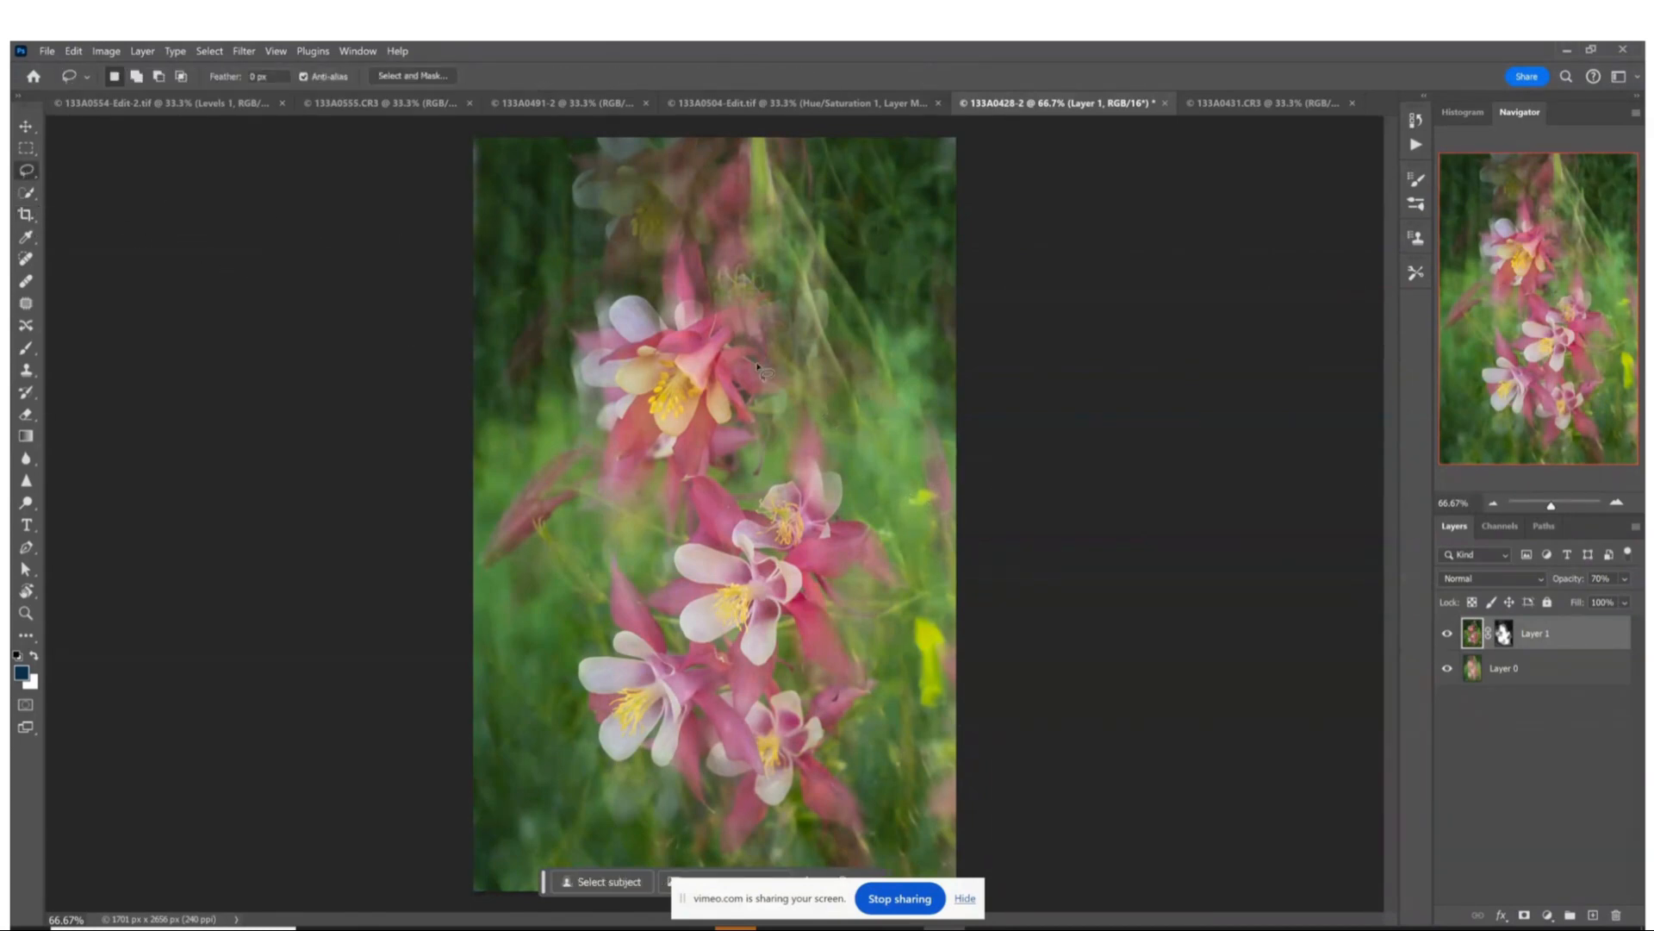
drag(933, 617, 914, 620)
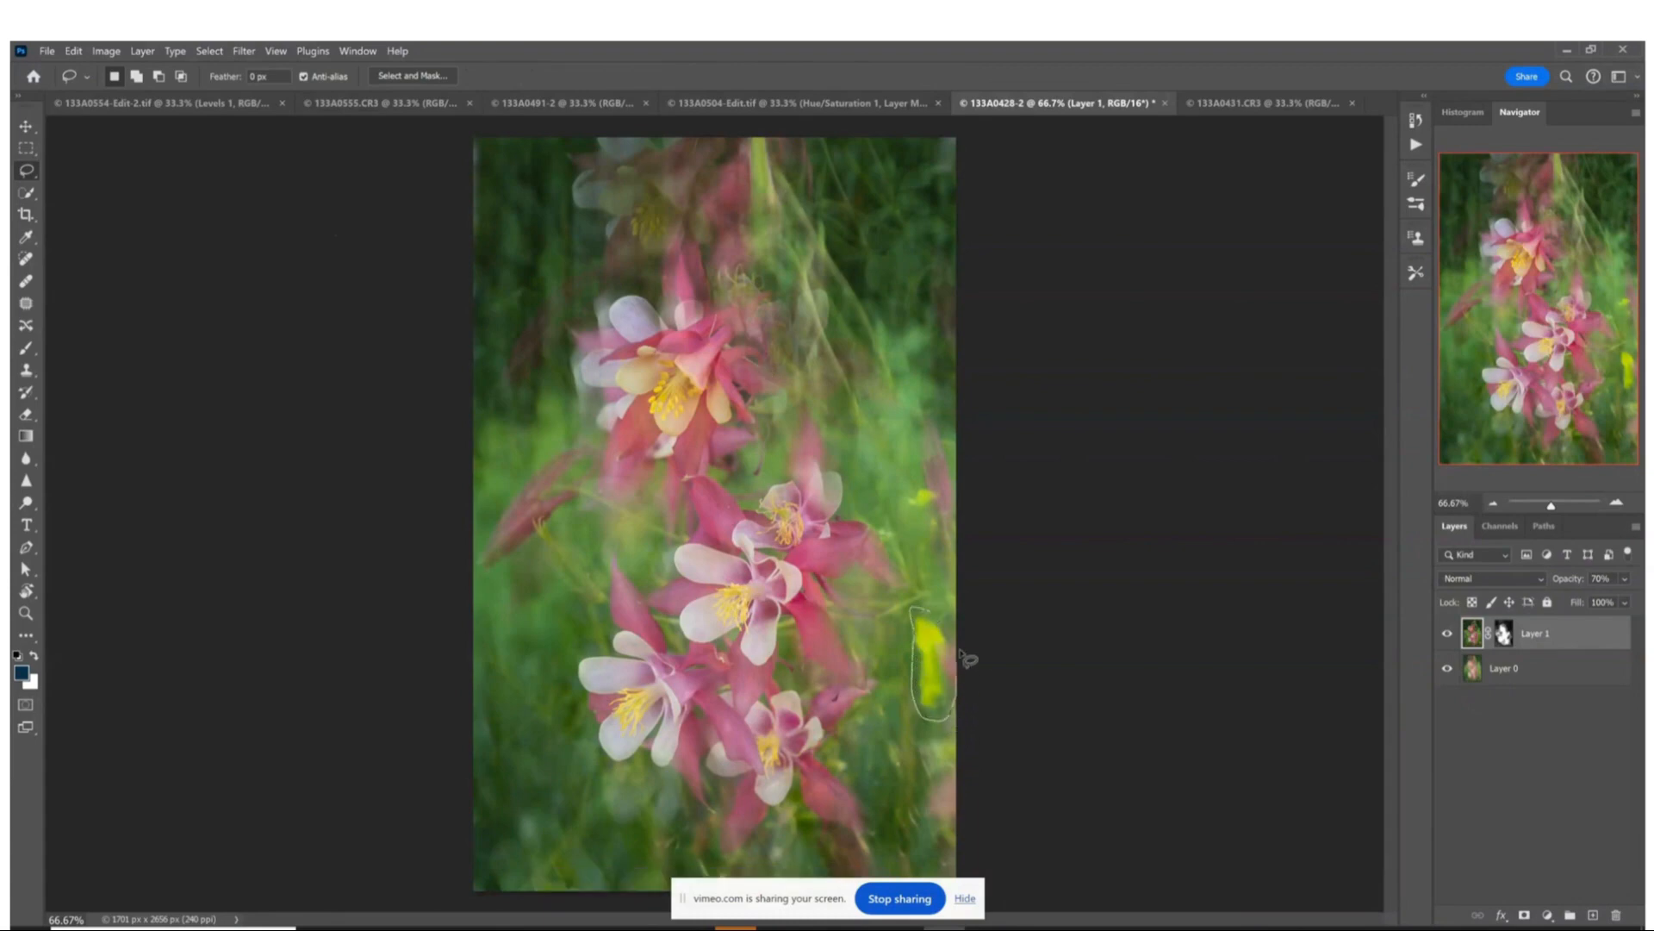
drag(931, 612, 935, 615)
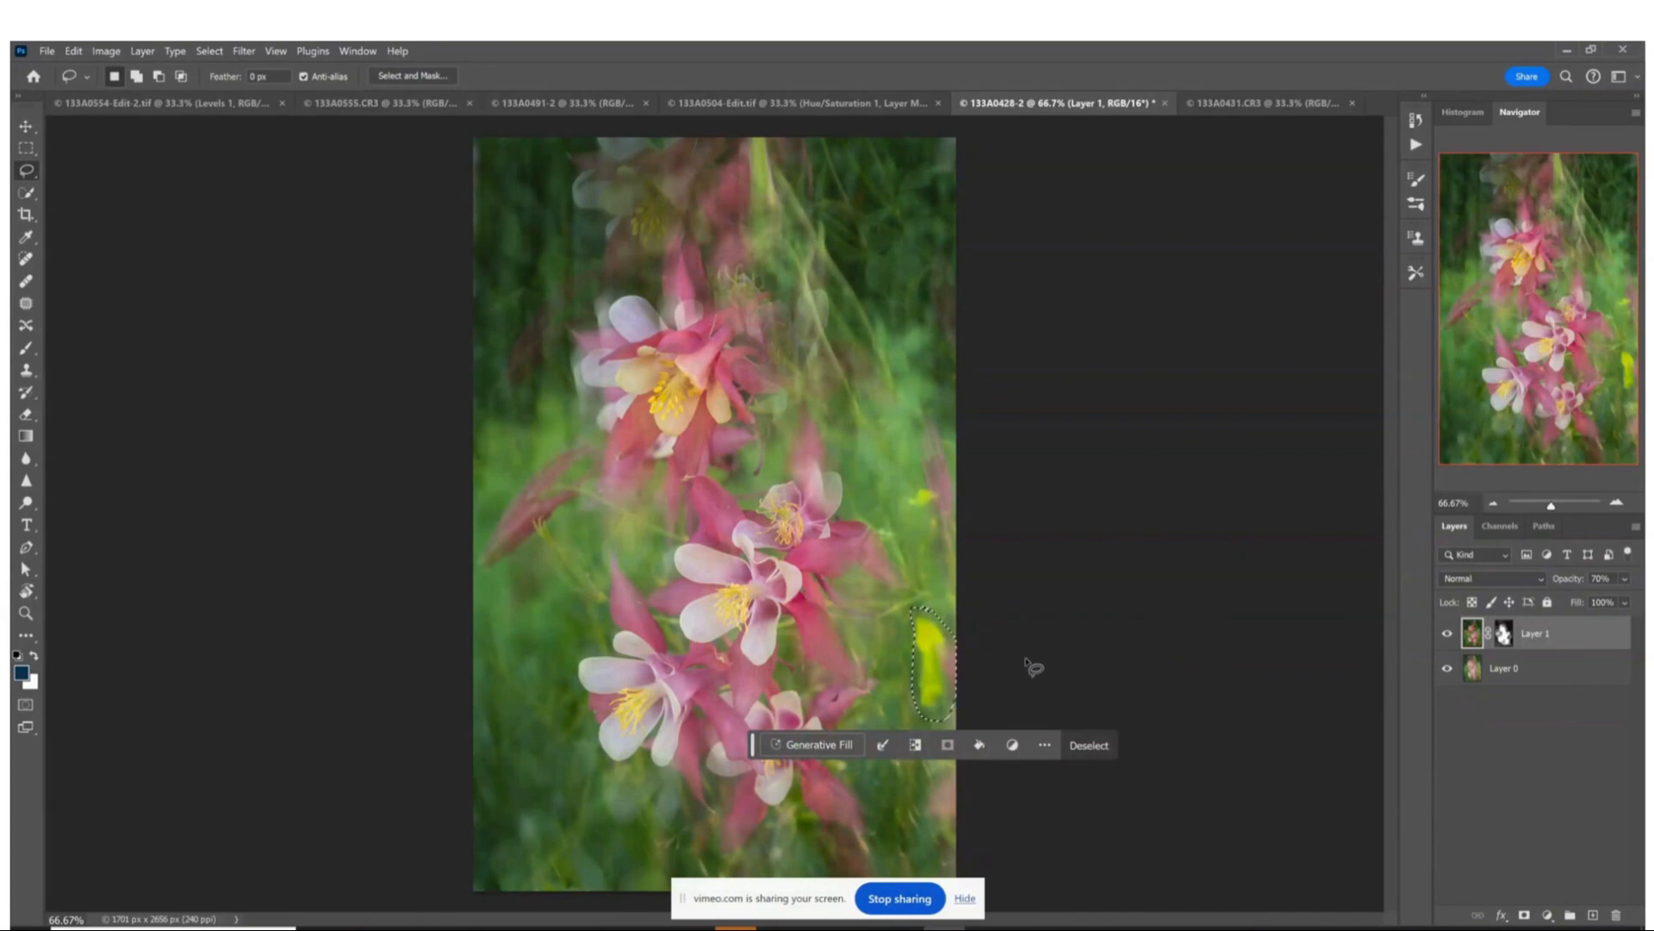
click(820, 747)
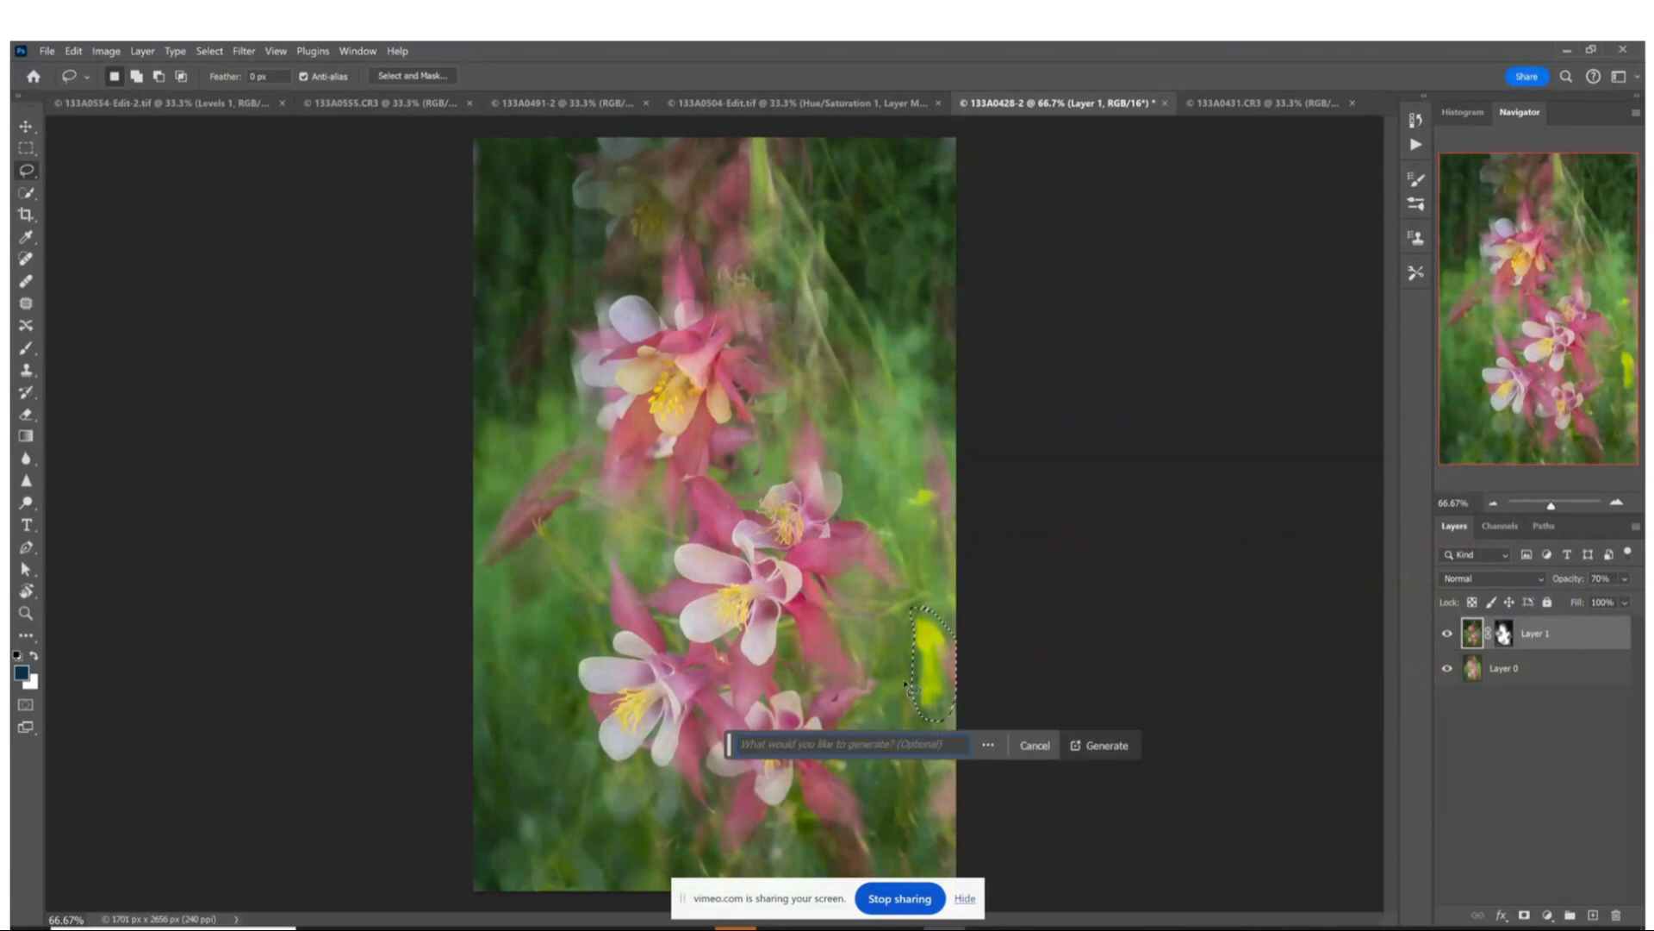
click(1107, 745)
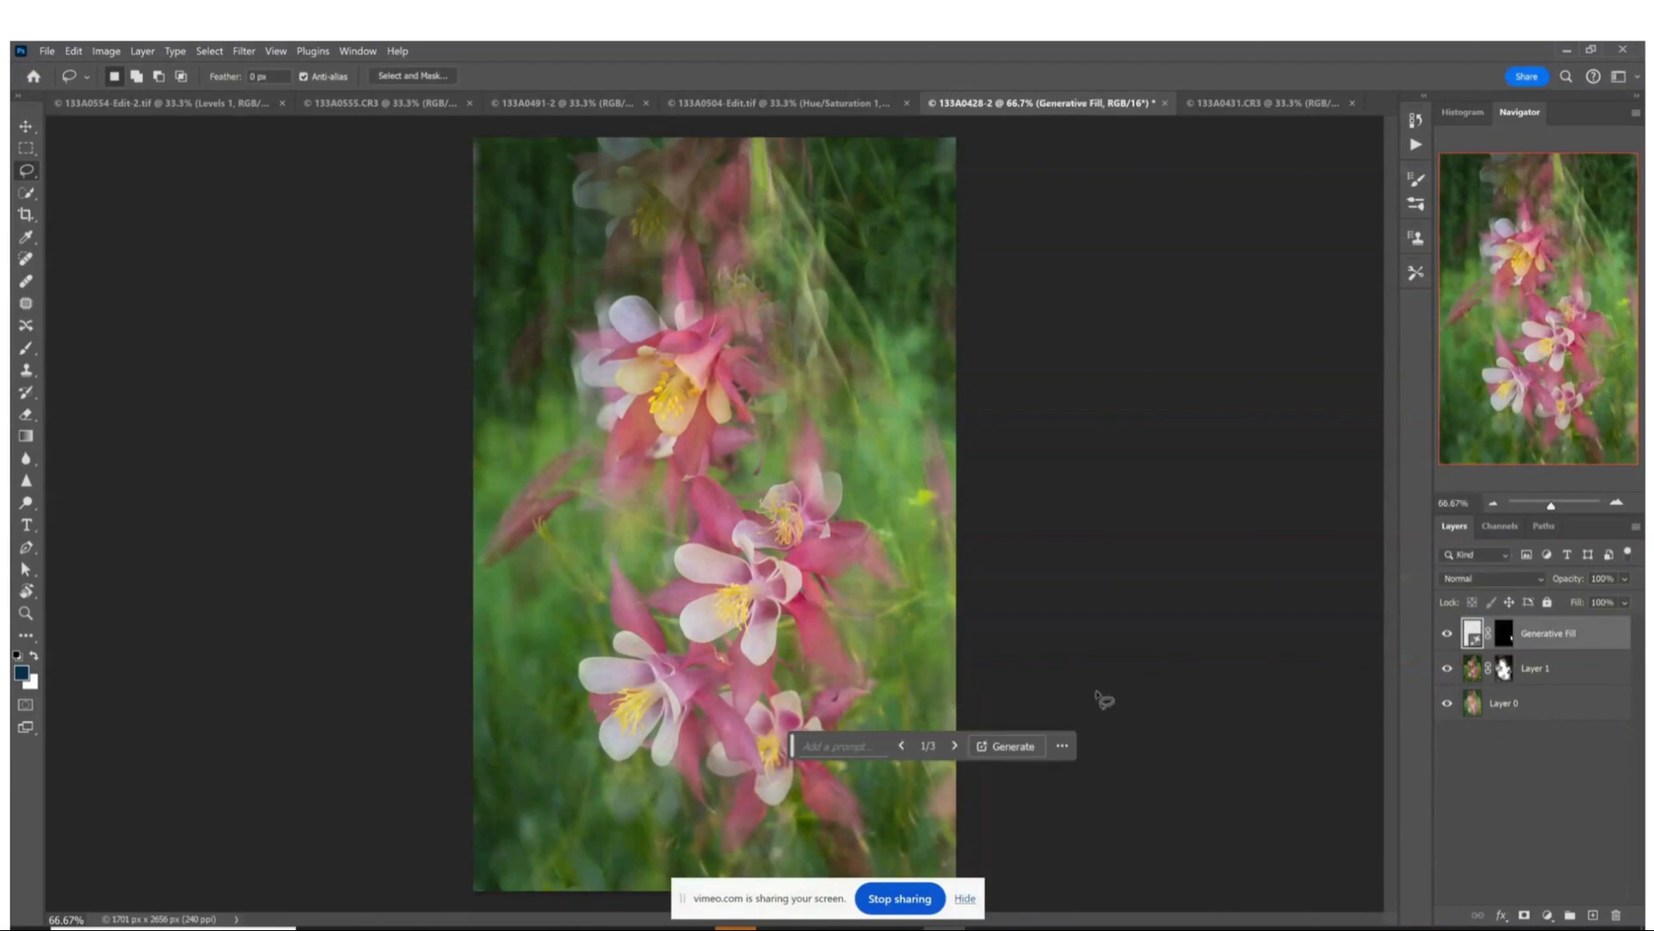
Lasso the small yellow spot near the image's right edge and remove it using Generative Fill without a prompt.
key(j)
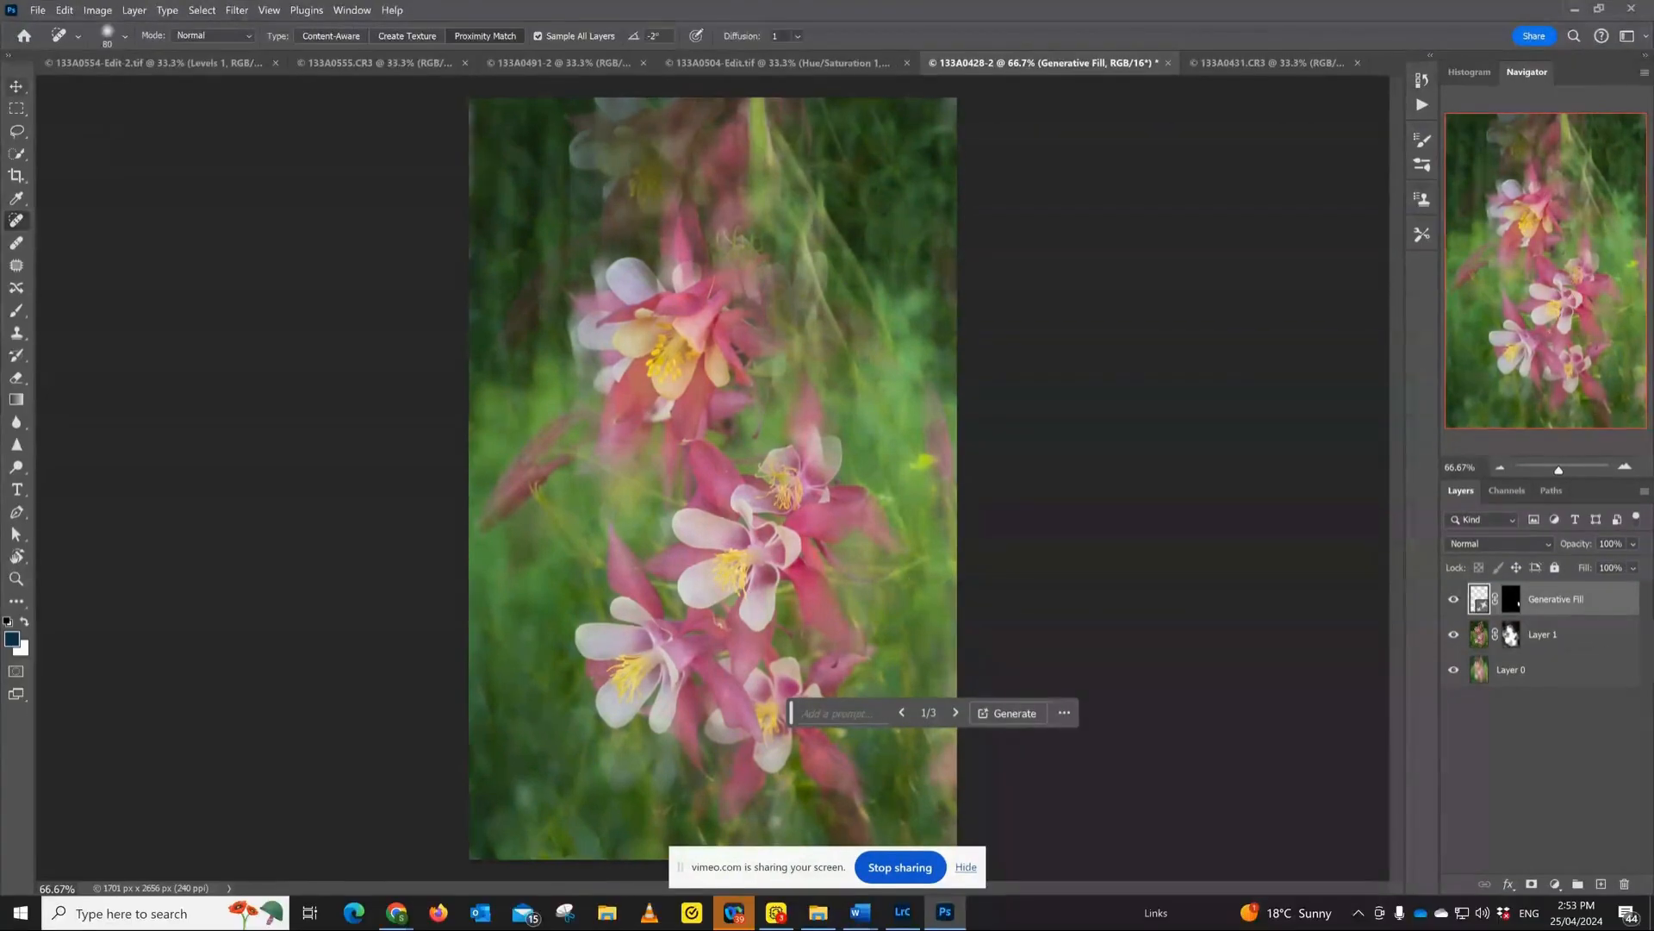
click(20, 135)
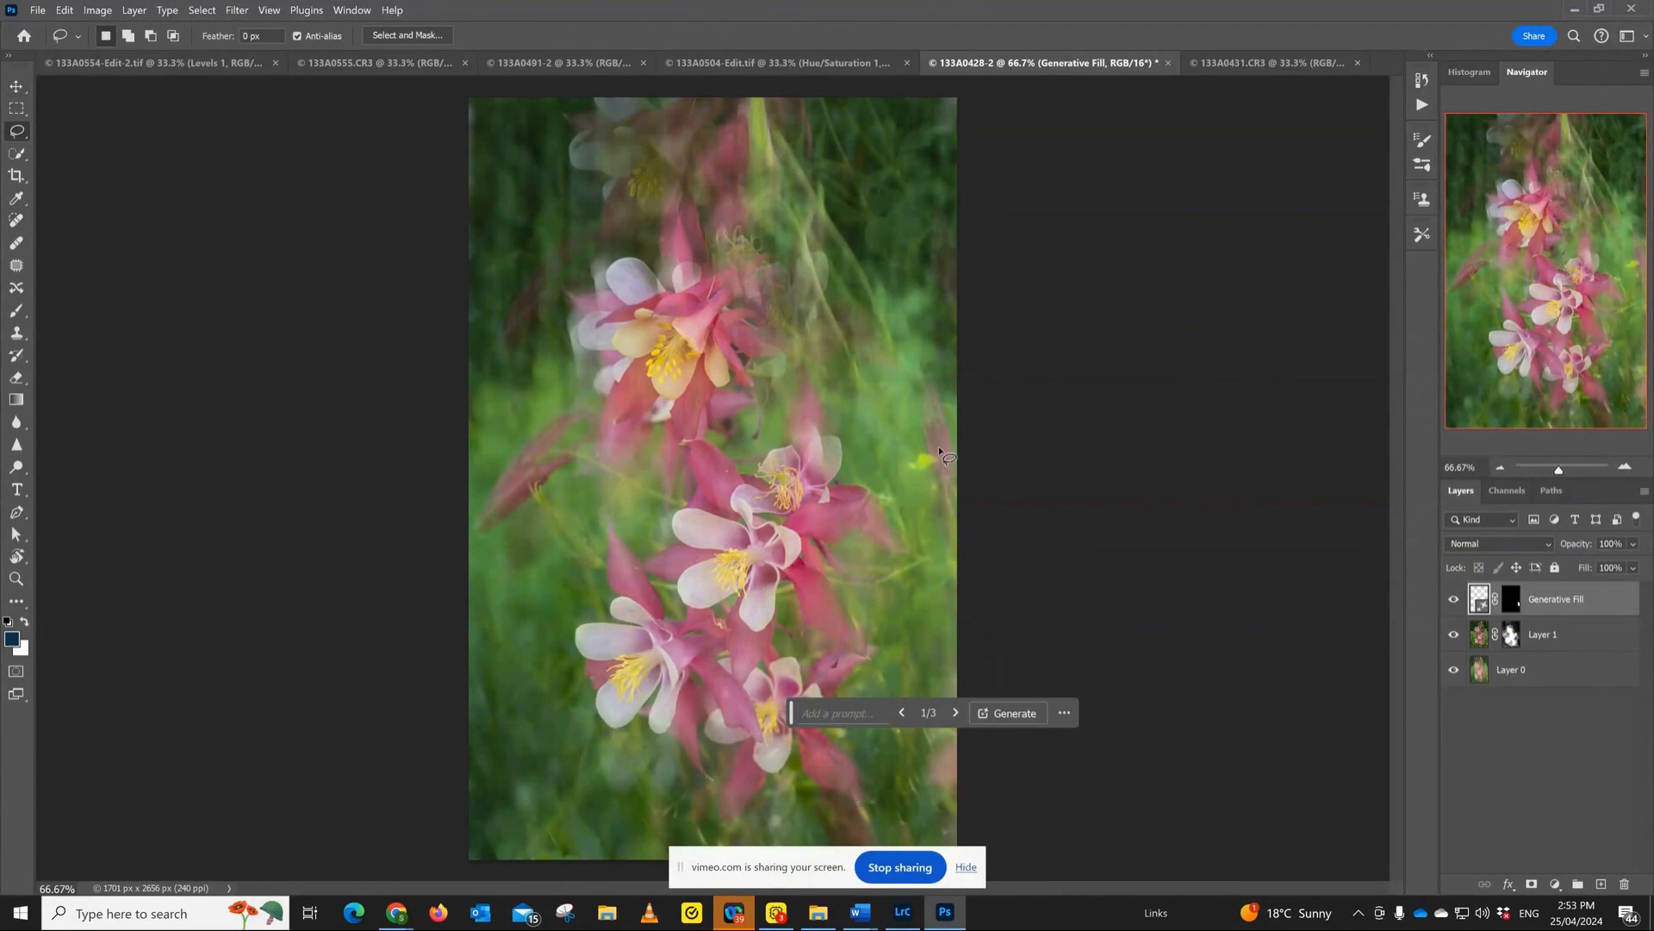
mouse_move(916, 481)
mouse_down()
mouse_move(955, 472)
mouse_move(922, 456)
mouse_up()
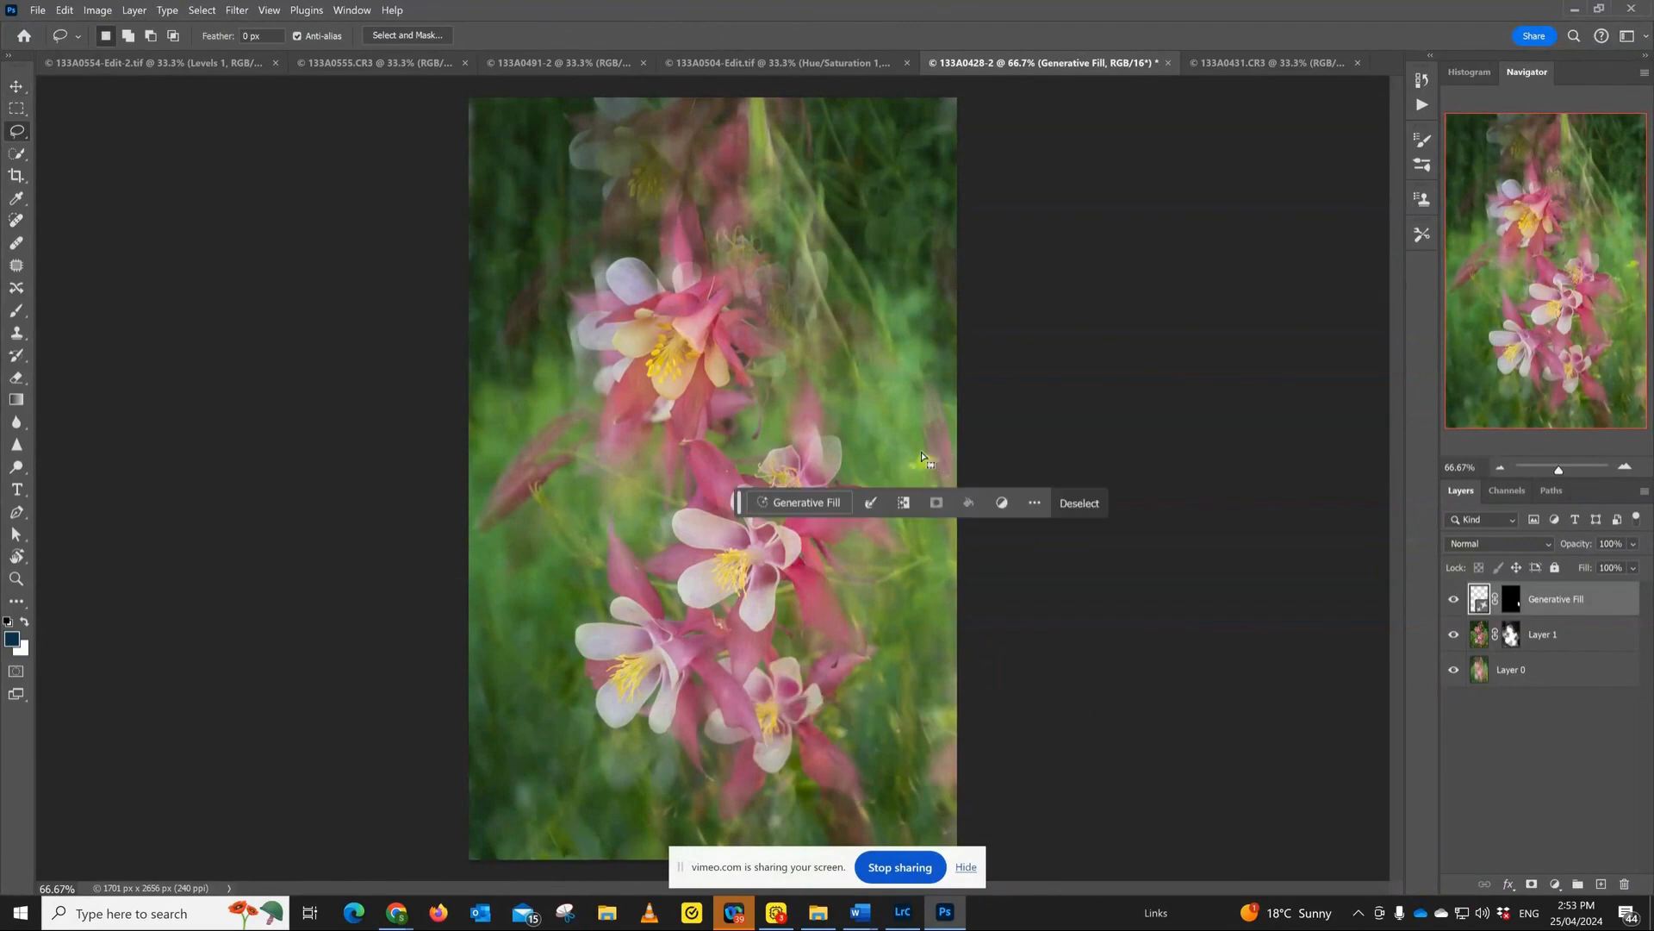
click(827, 503)
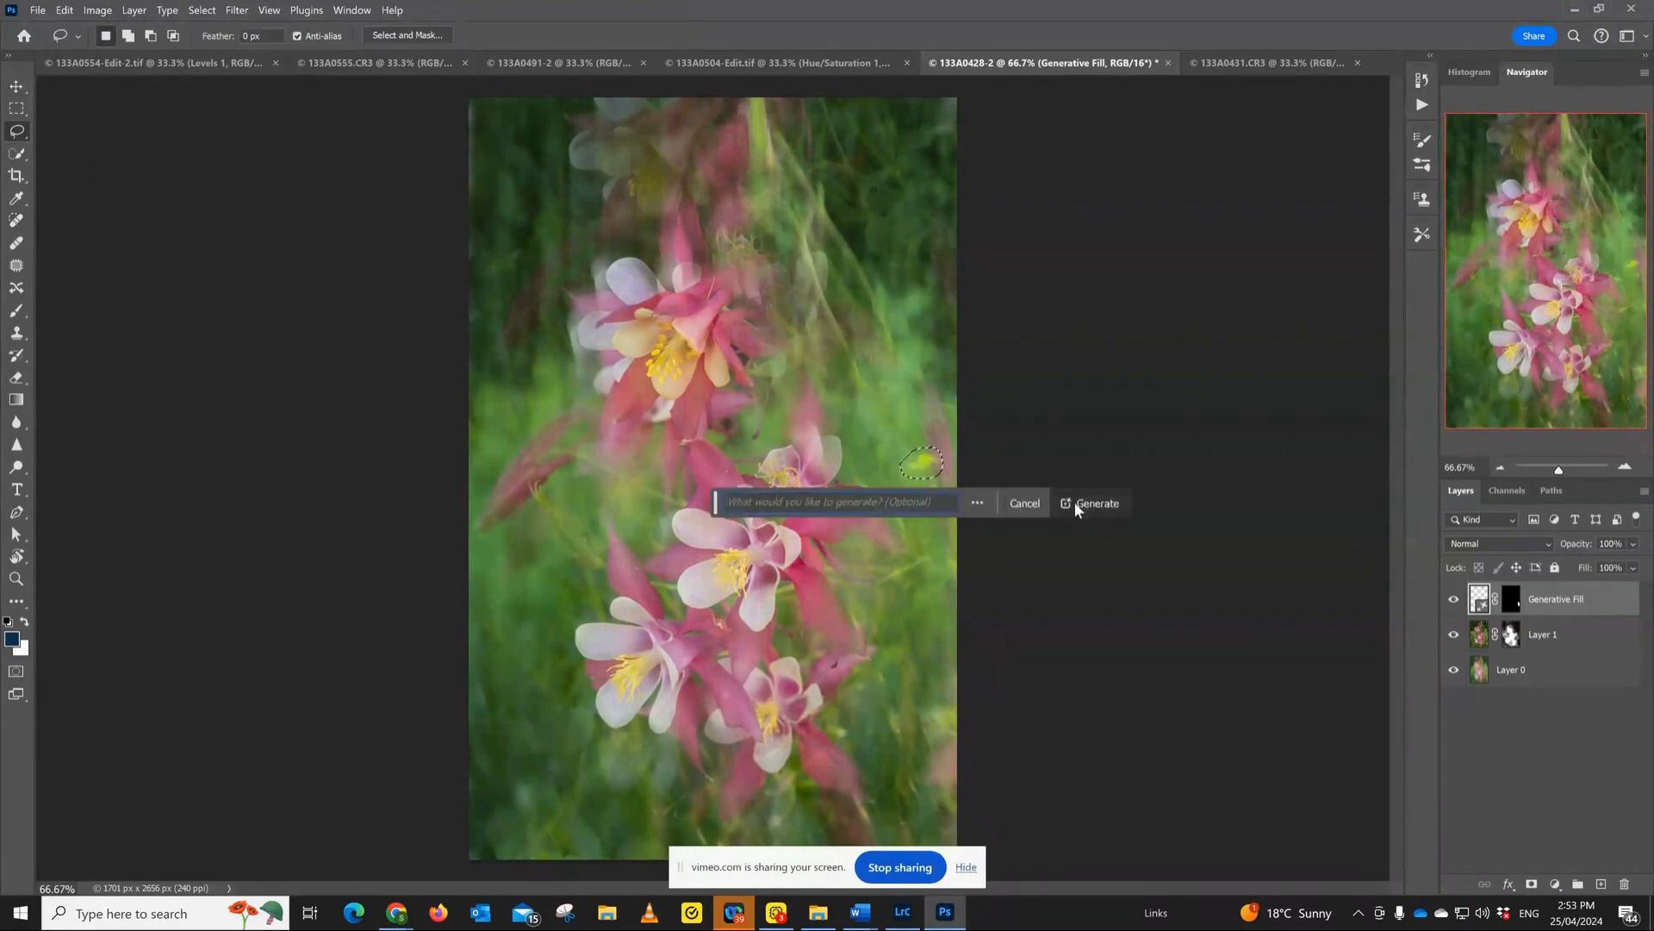
click(1077, 504)
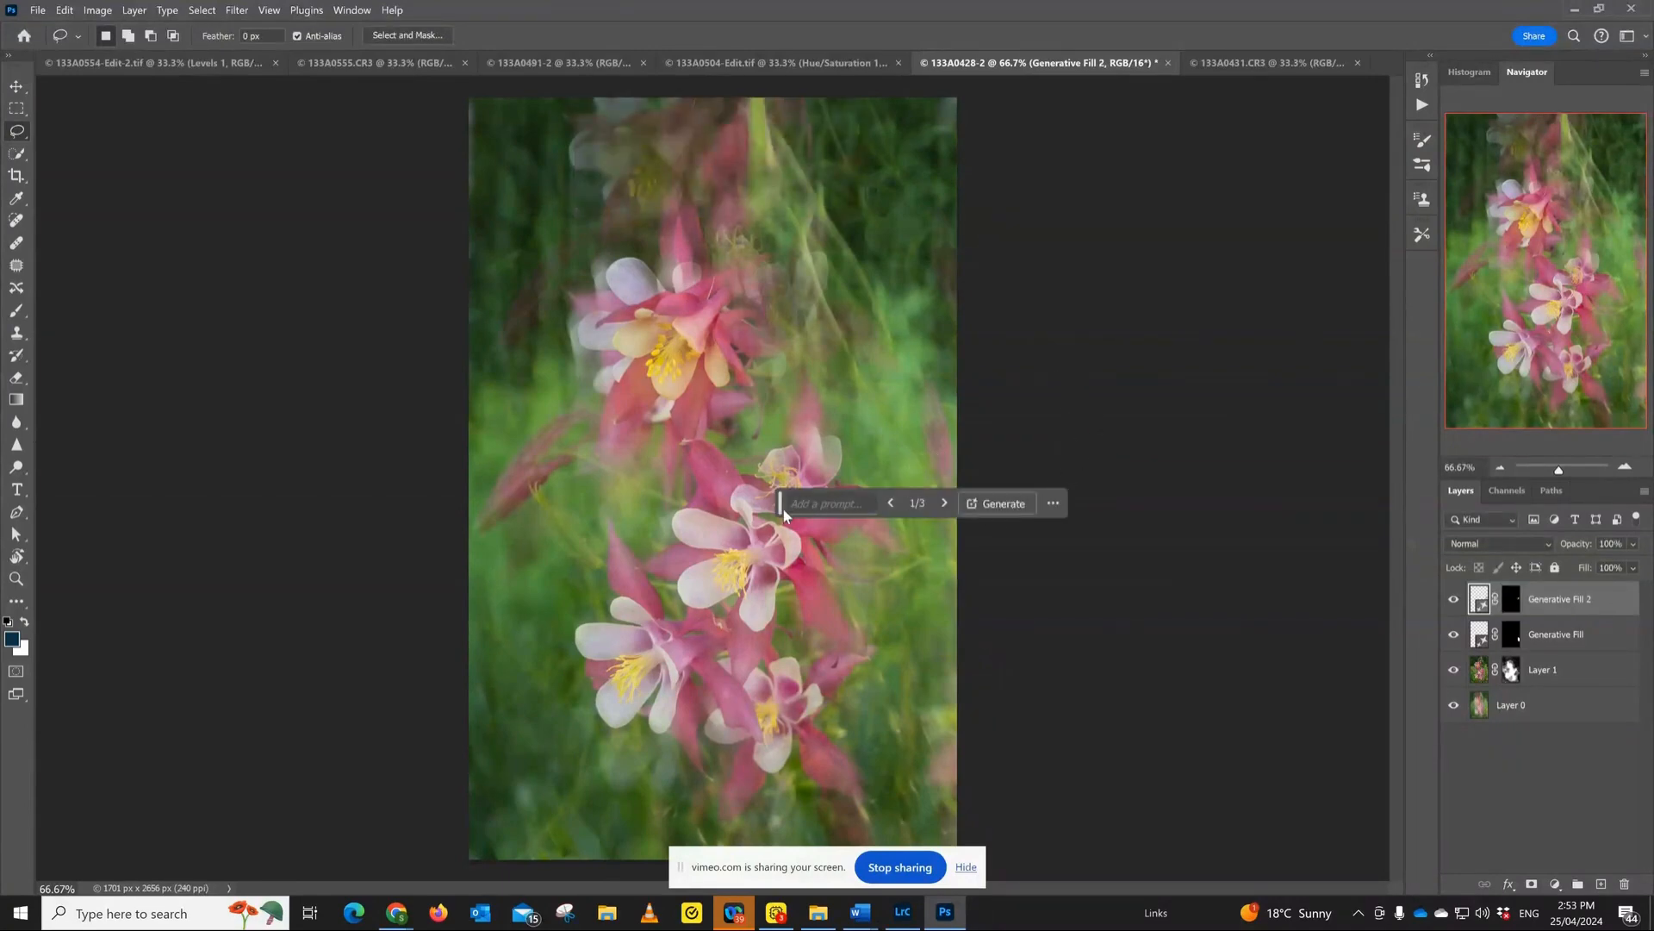
drag(784, 516, 1029, 817)
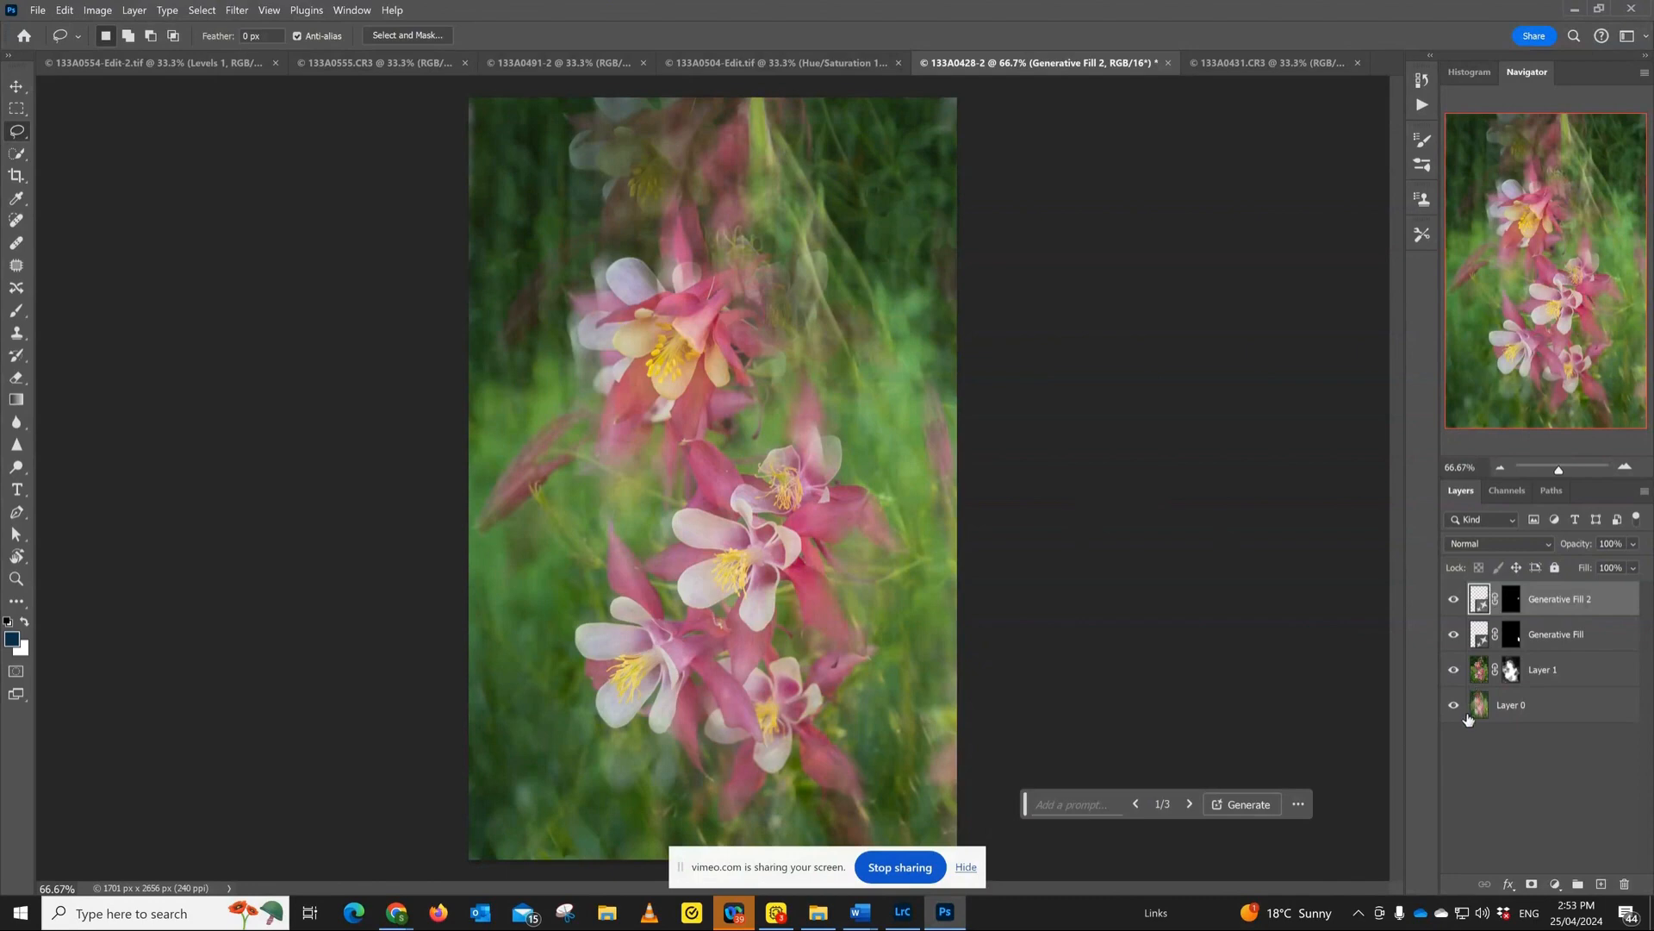
Flatten the columbine composite into a single background layer and save the file.
click(99, 12)
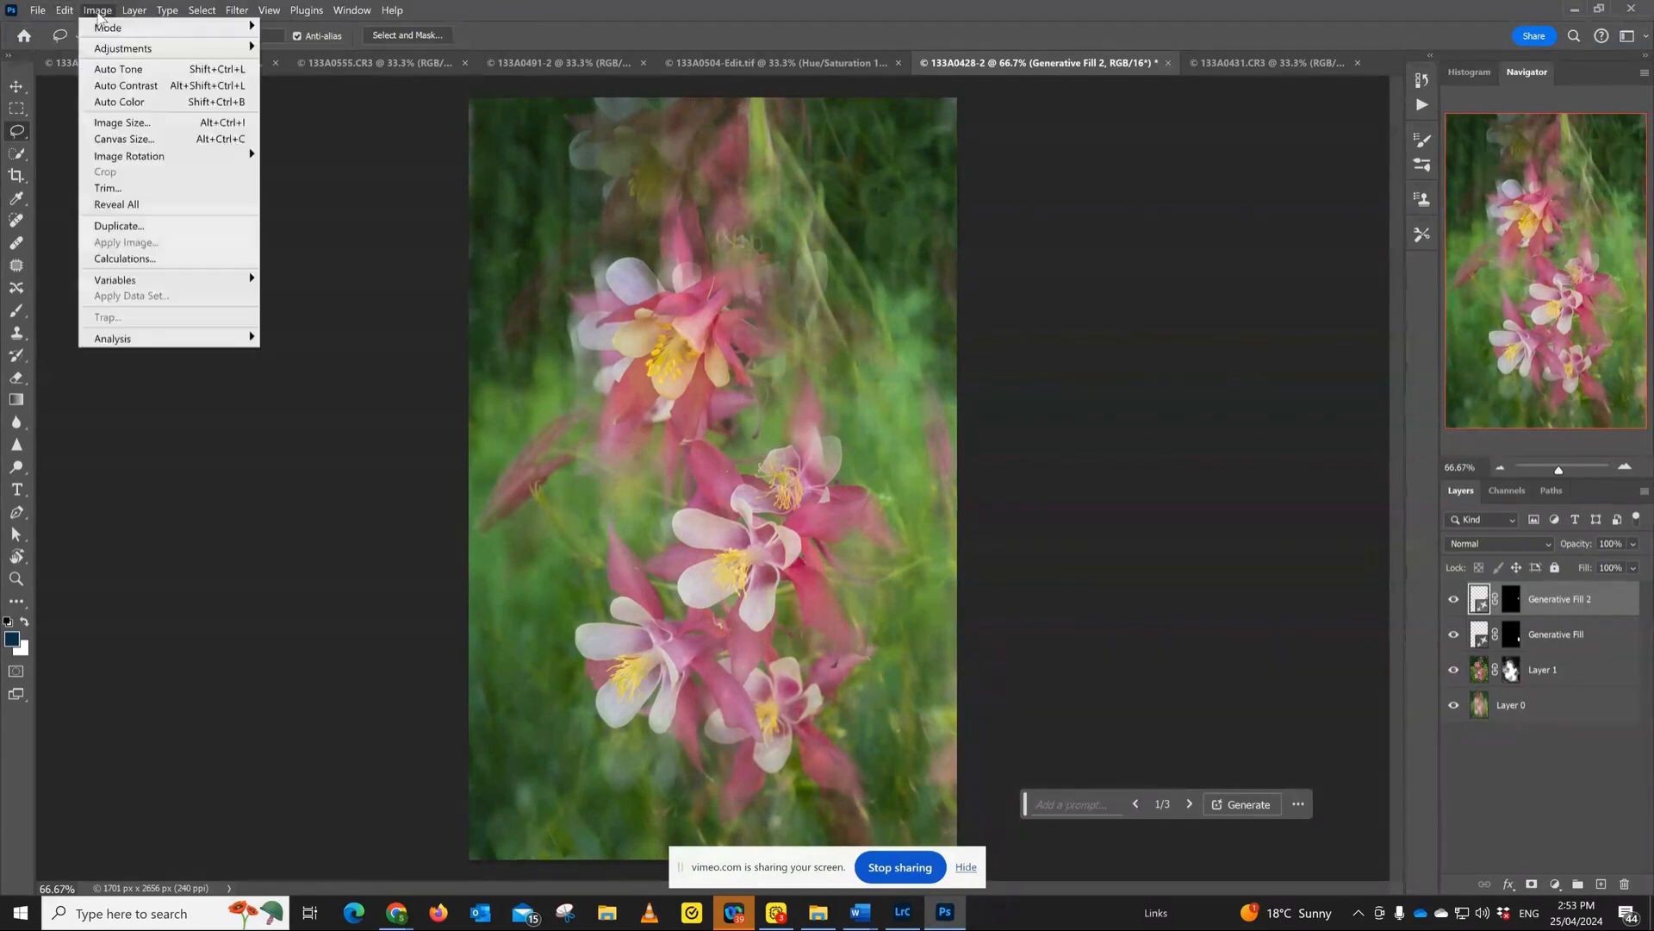
mouse_move(133, 12)
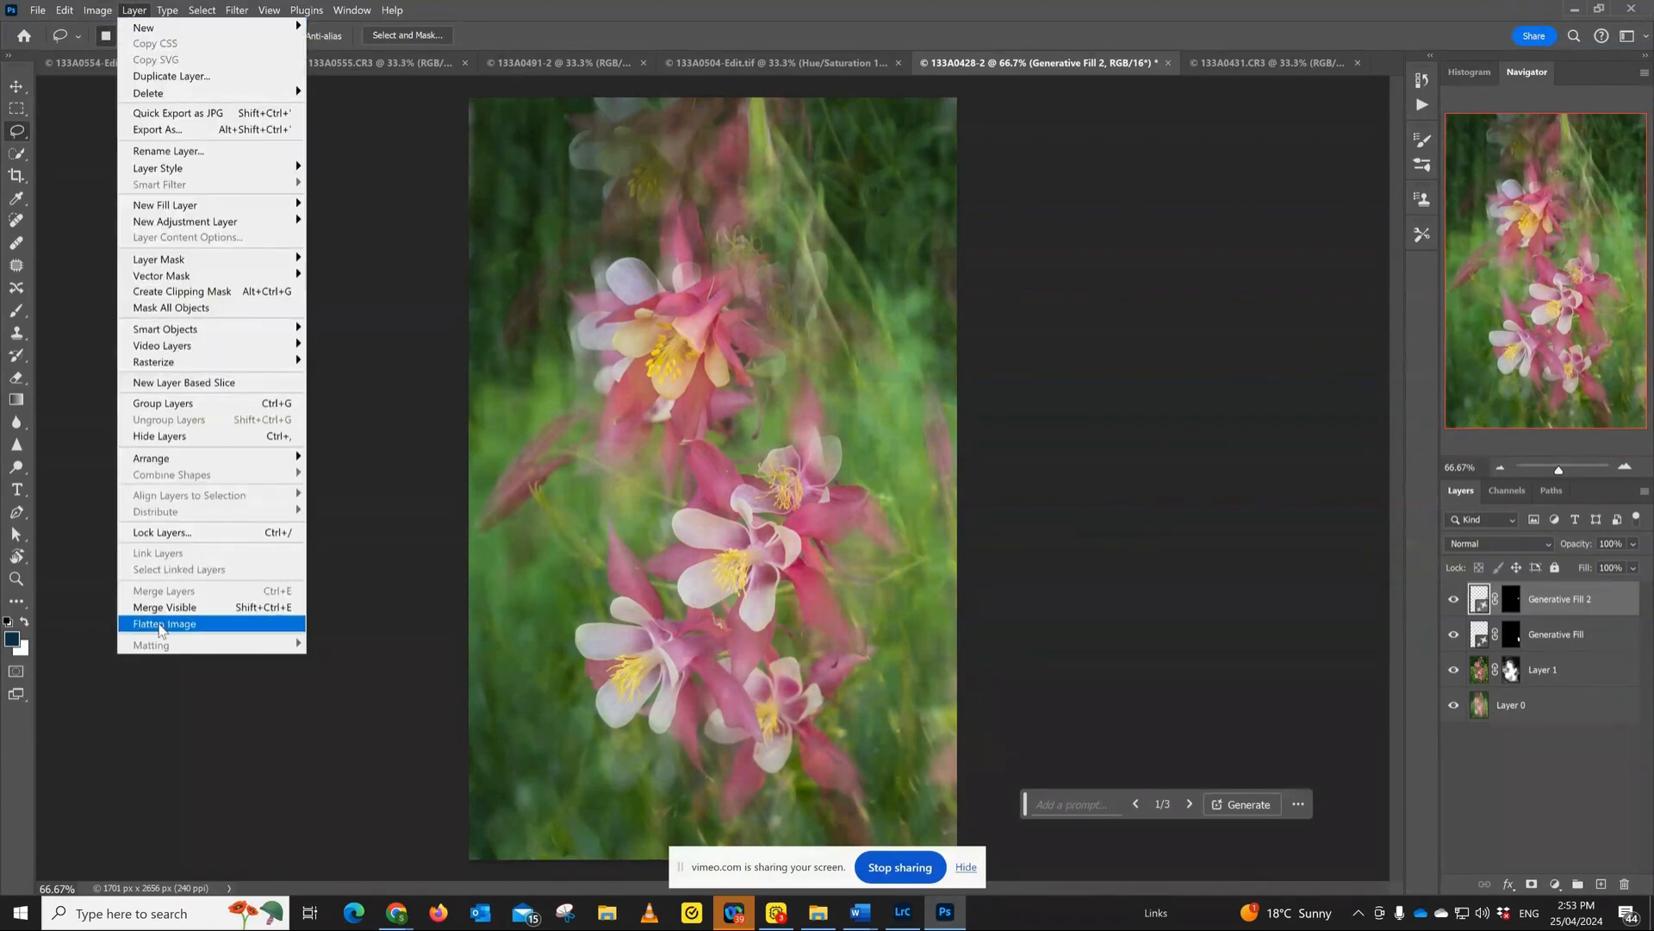
click(160, 624)
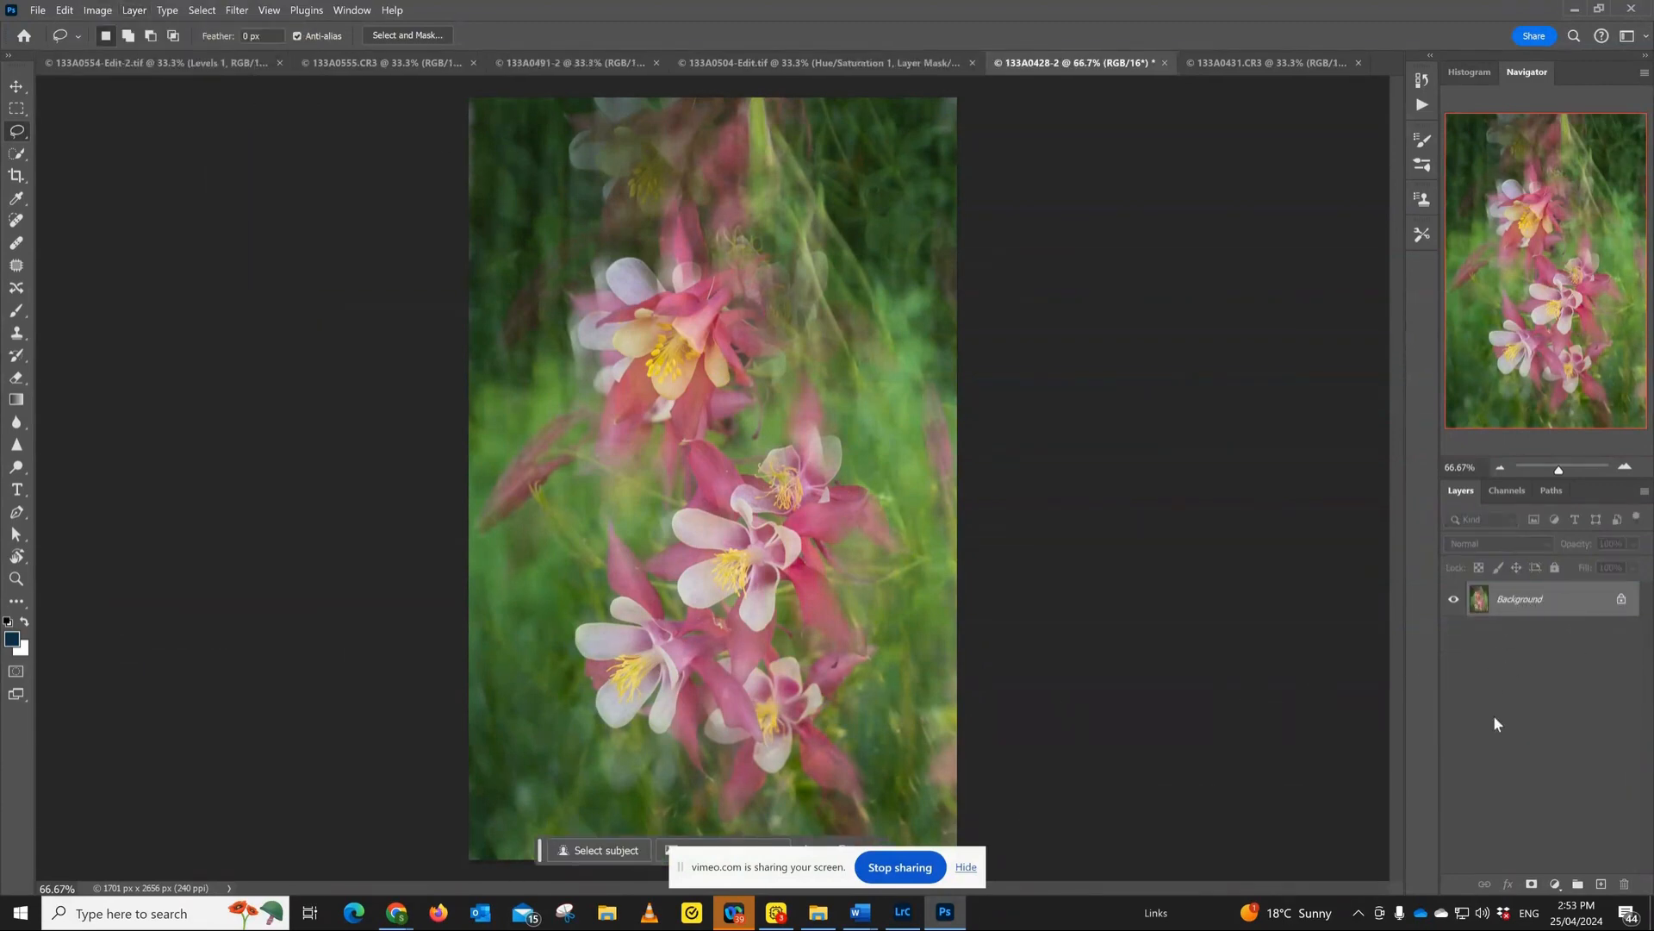
click(37, 13)
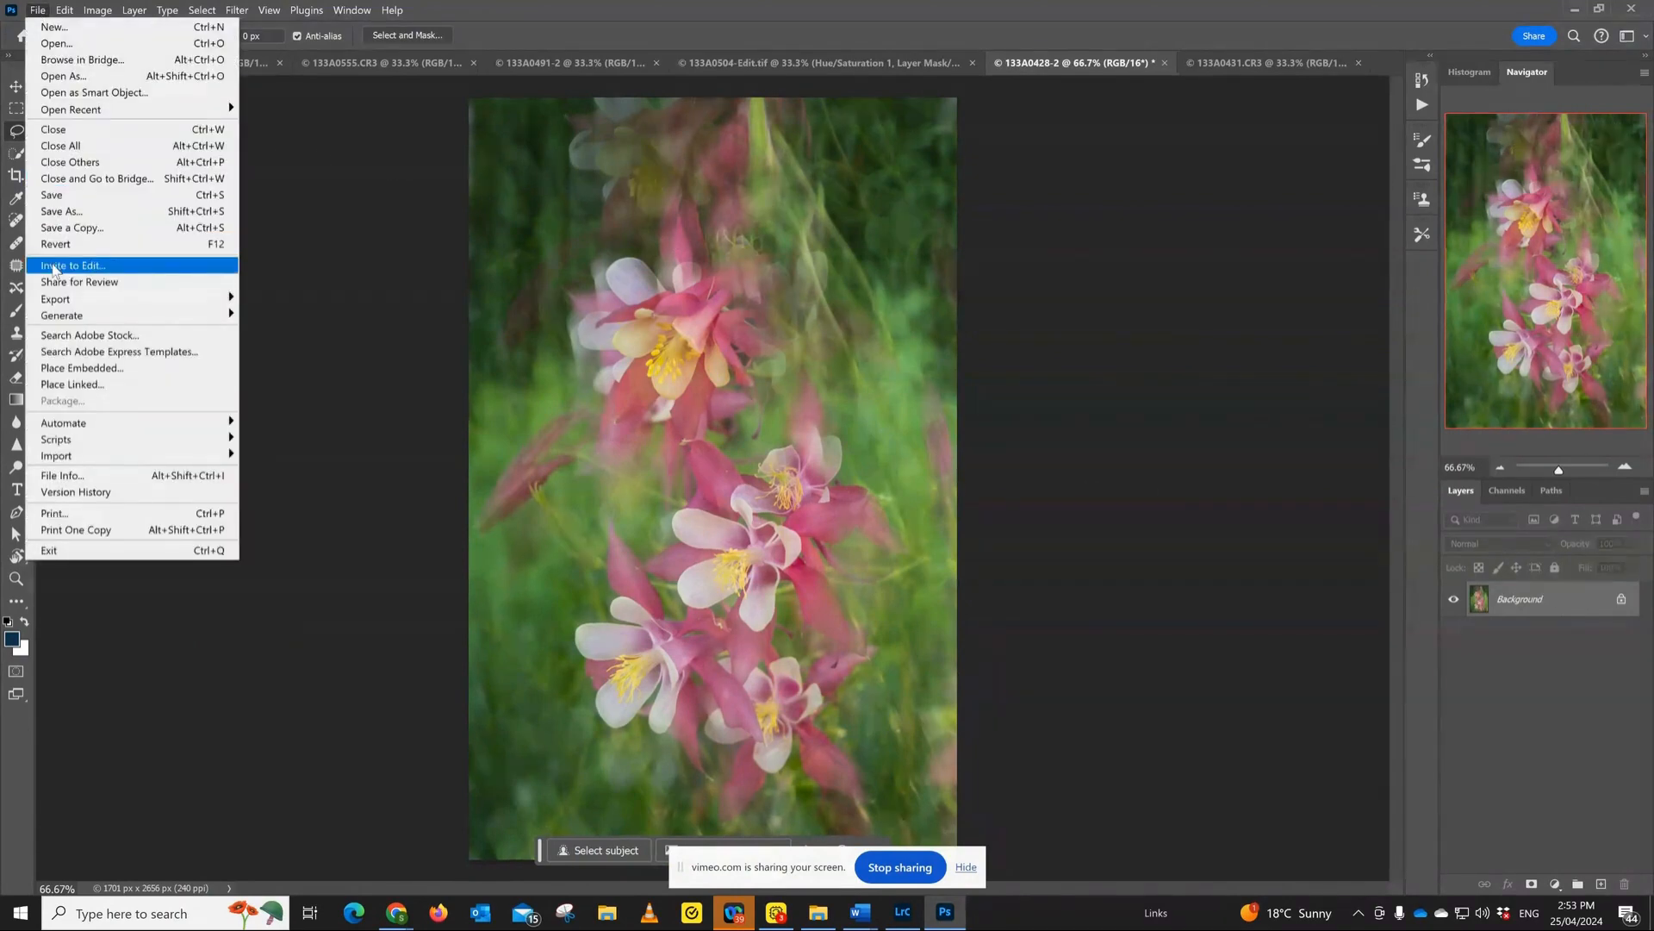
mouse_move(56, 299)
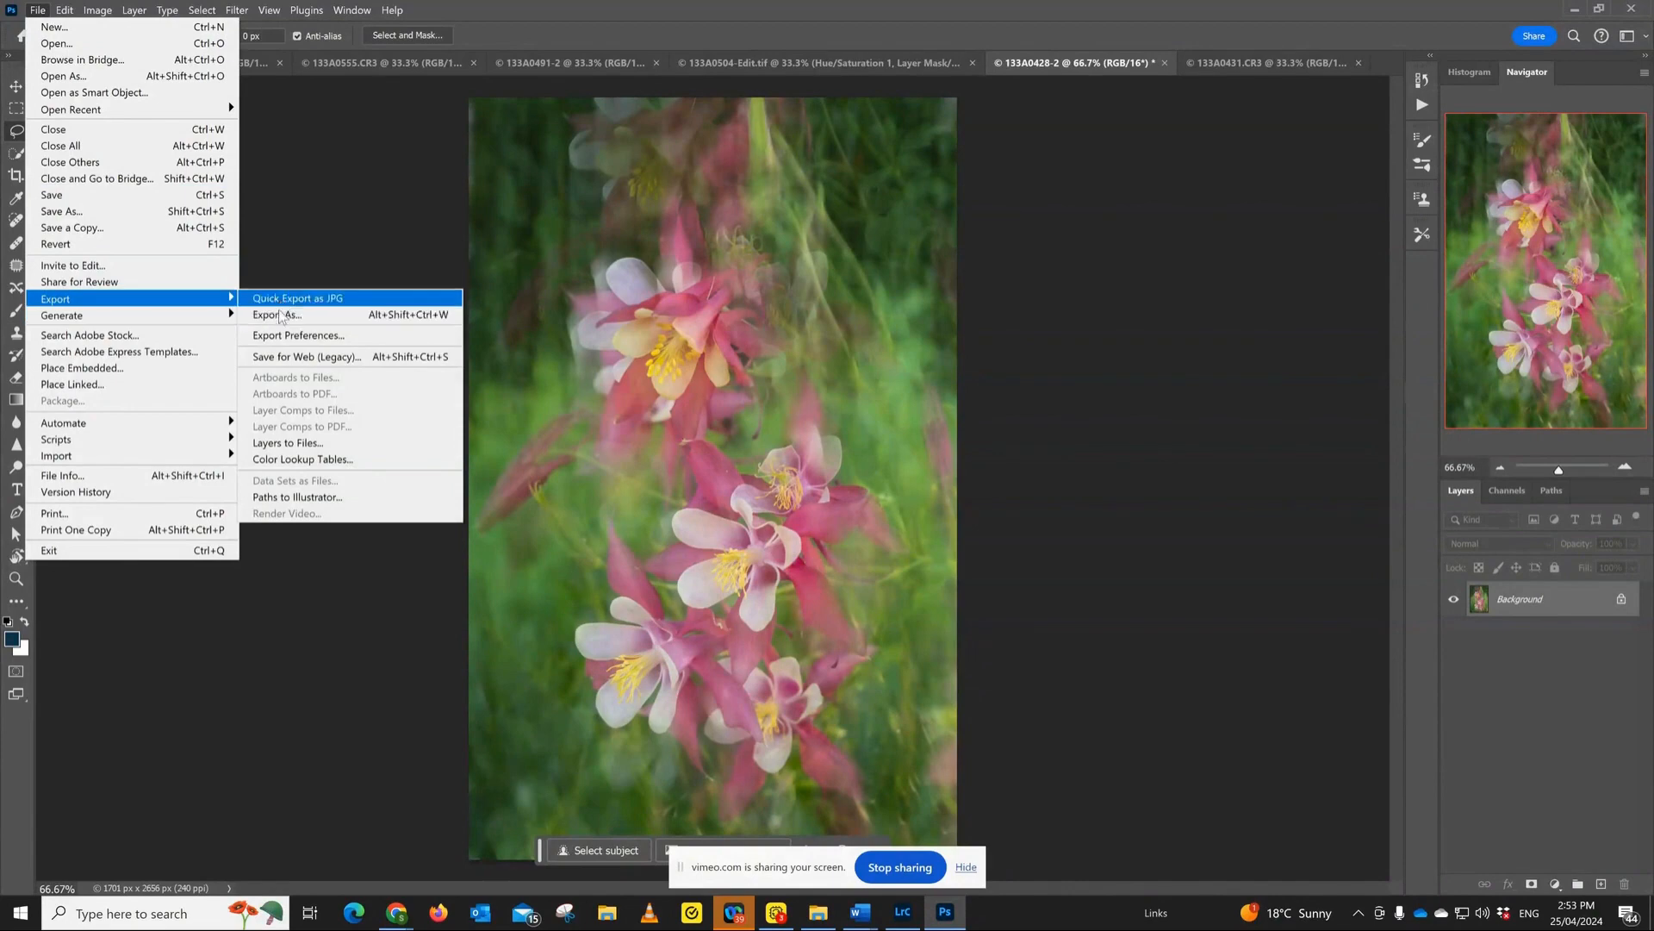
click(283, 602)
key(ctrl+s)
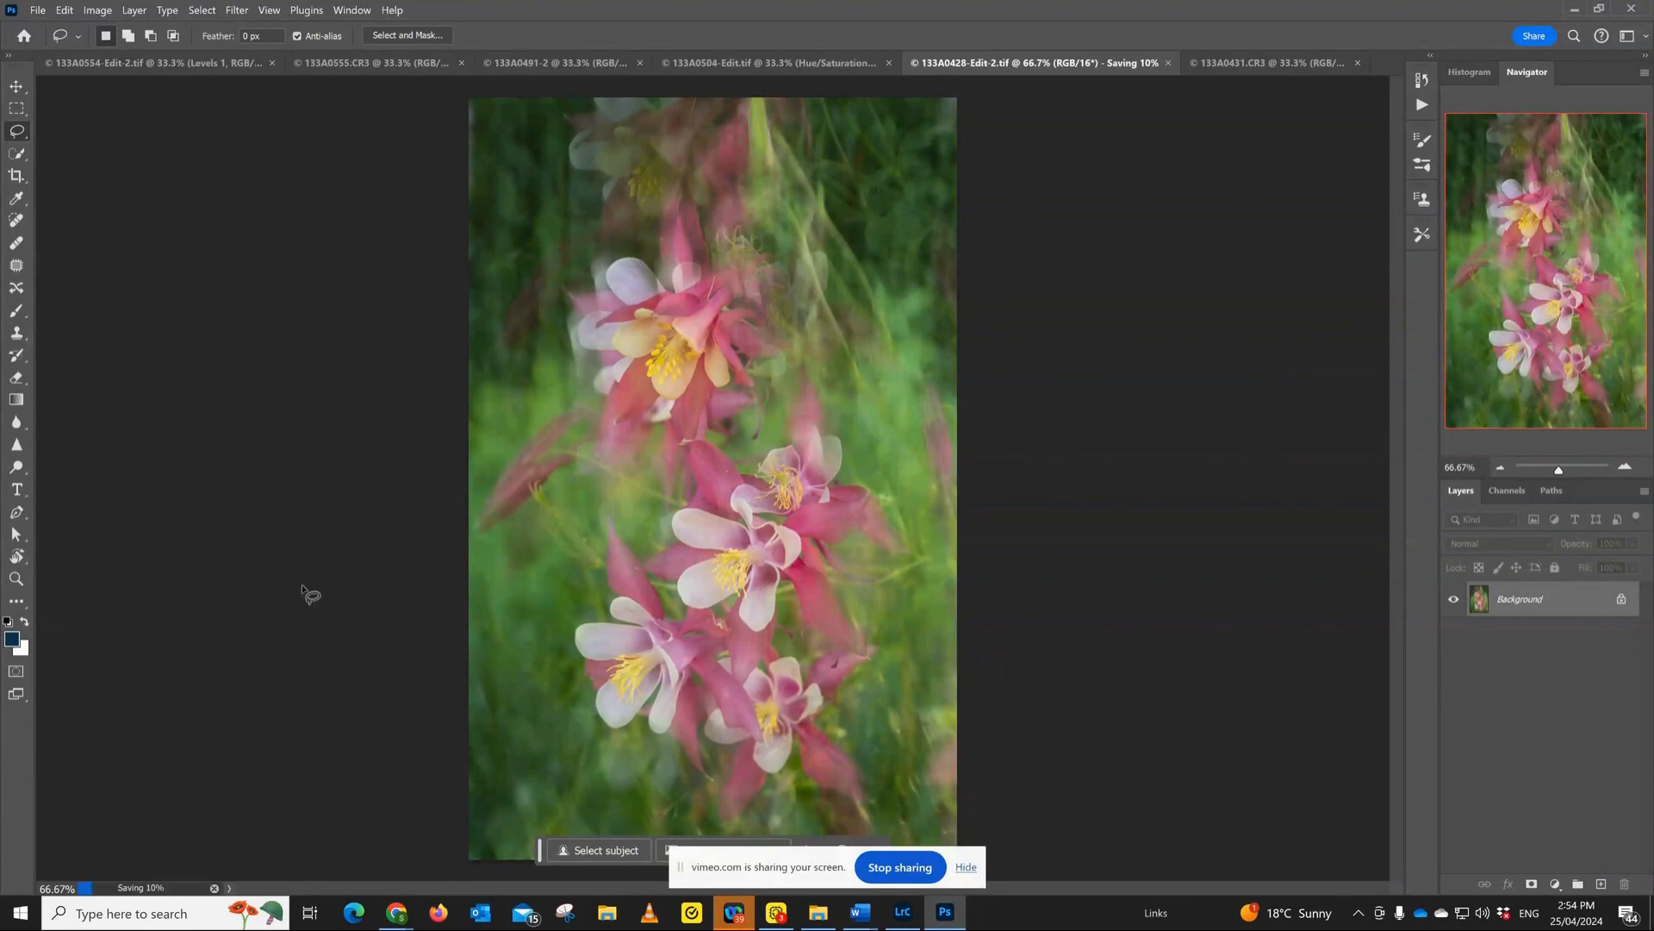
Switch to Lightroom Classic, view 133A0428-Edit-2.tif in Loupe view, and compare it with 133A0428-Edit.tif.
click(894, 916)
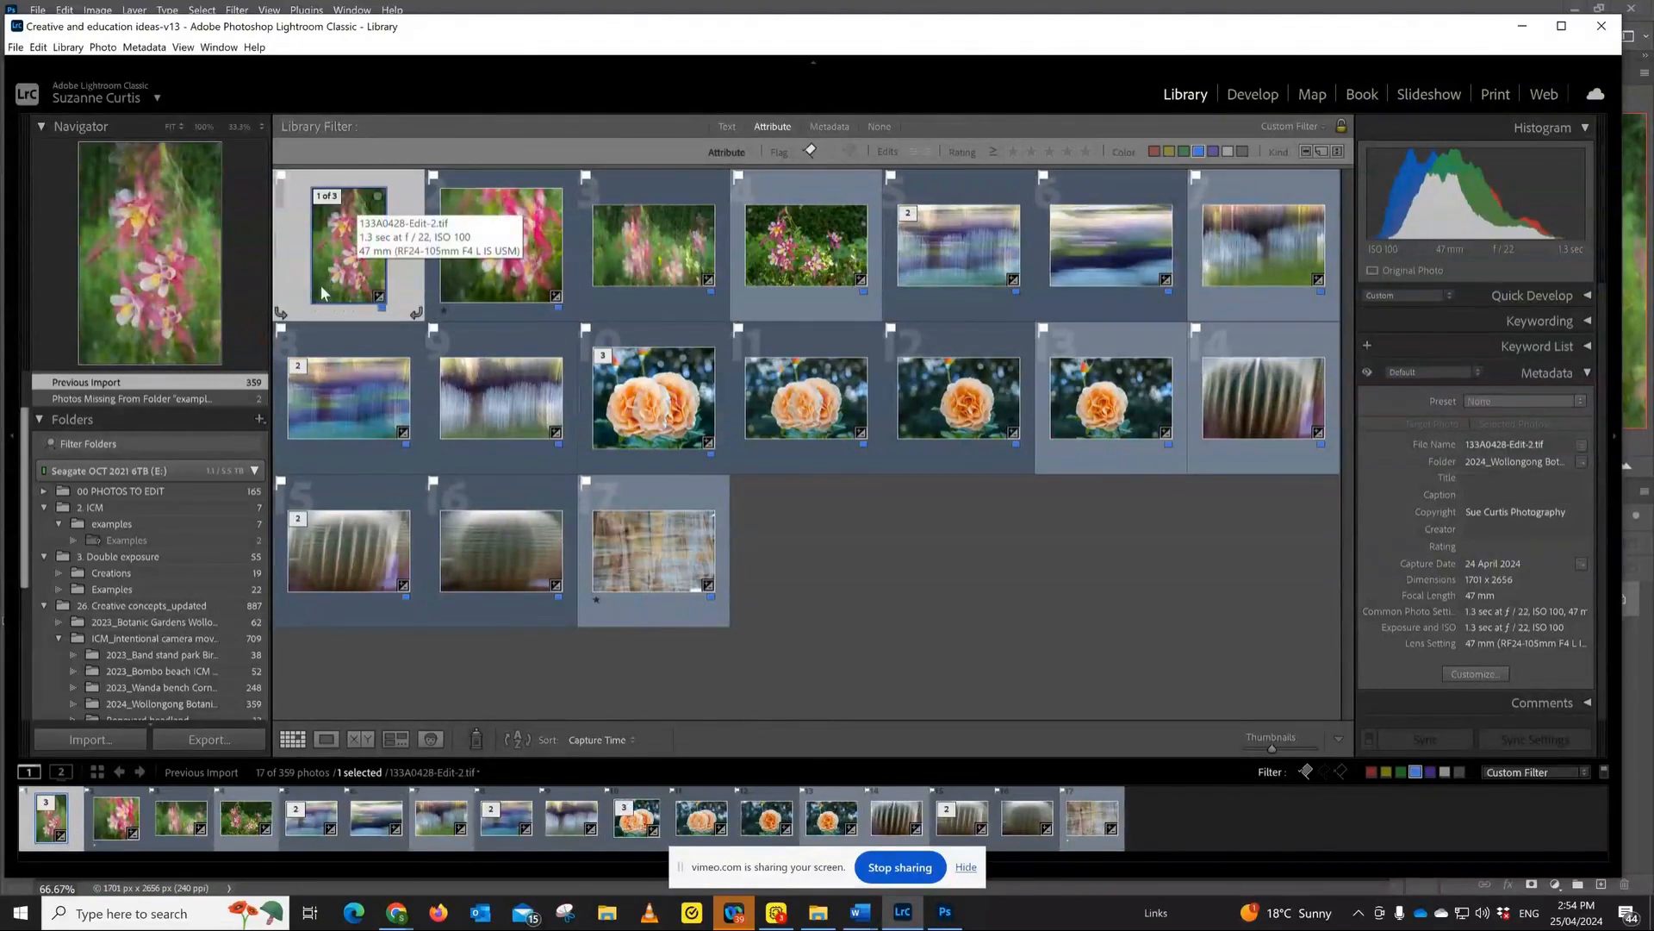
double_click(359, 270)
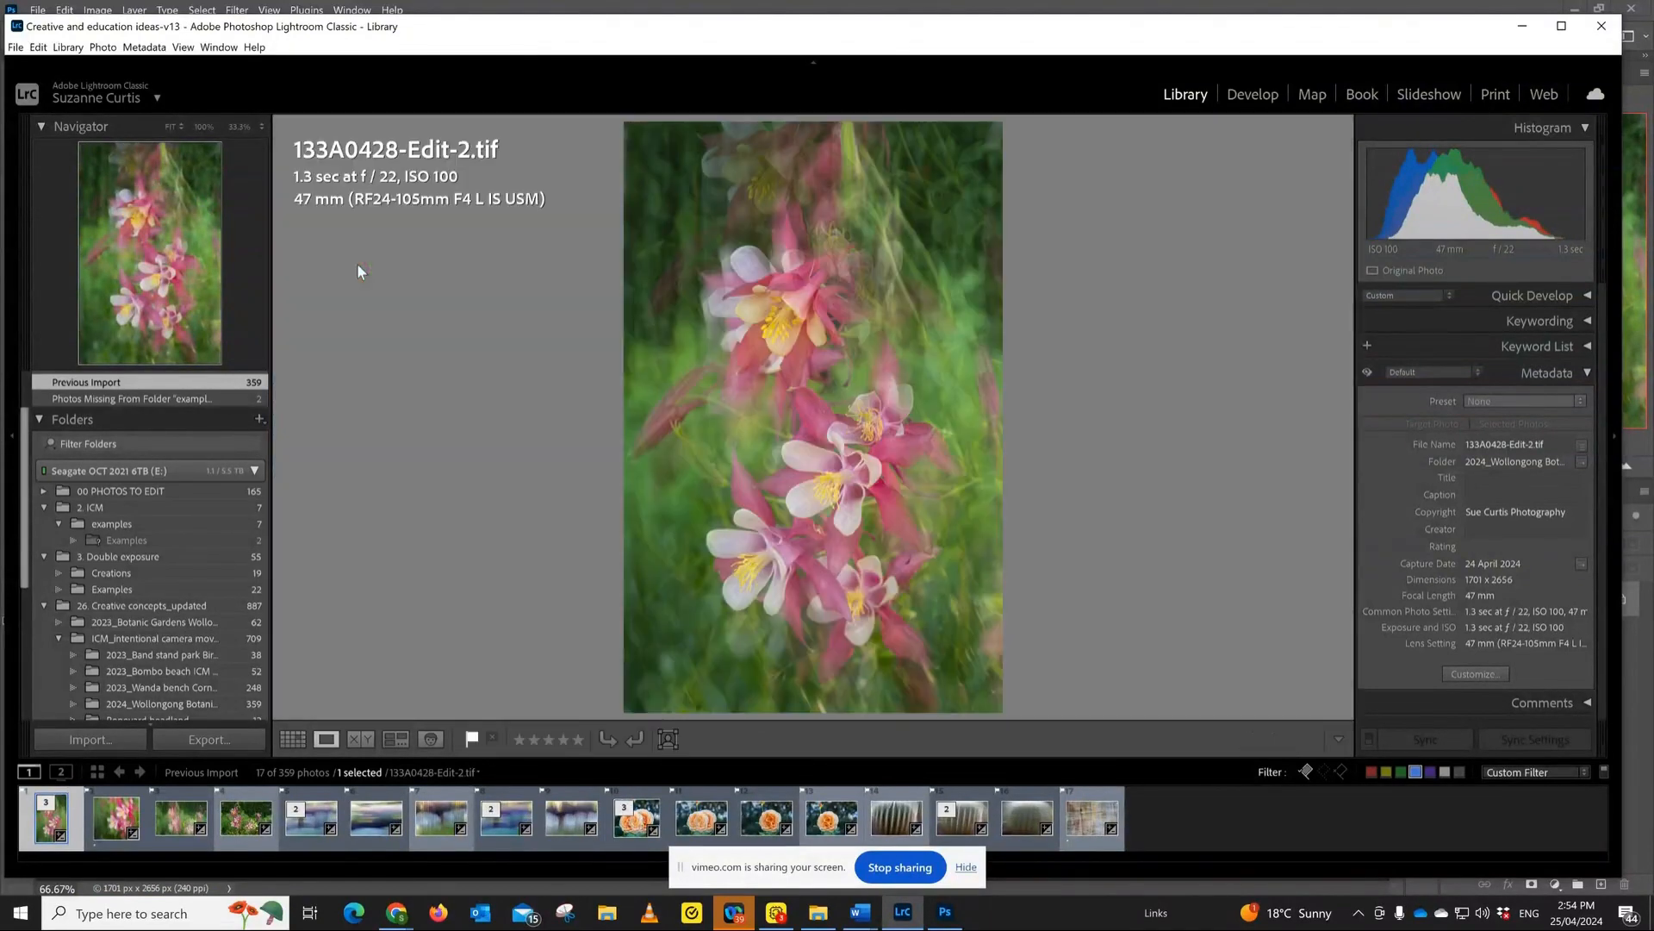
key(Right)
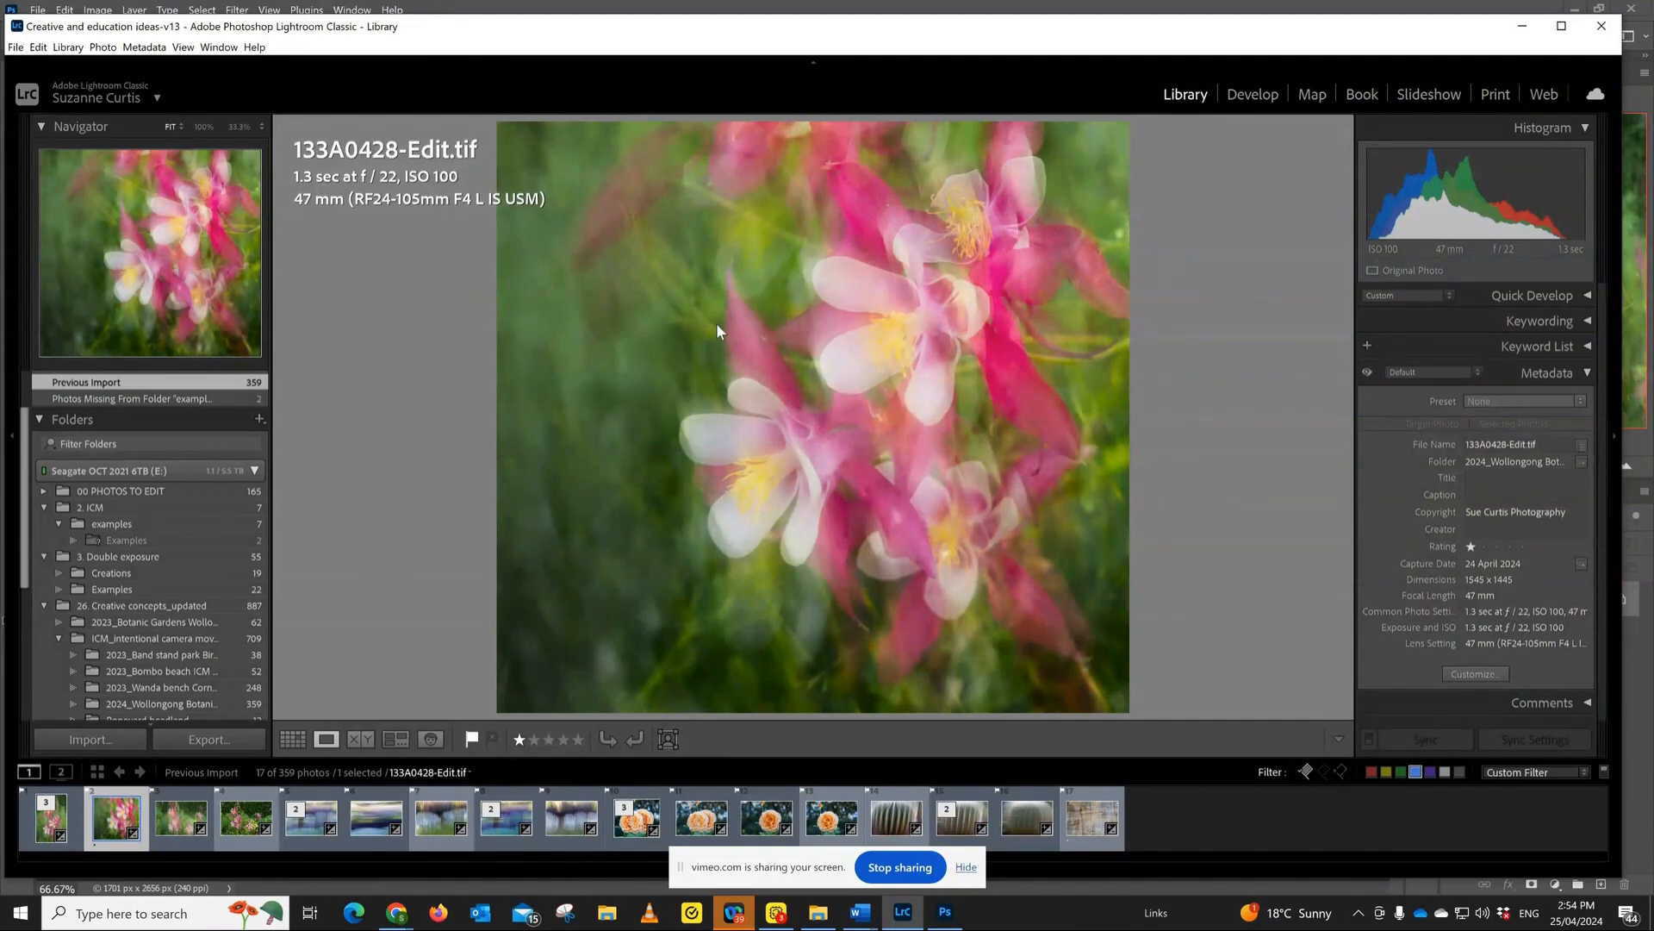
key(Left)
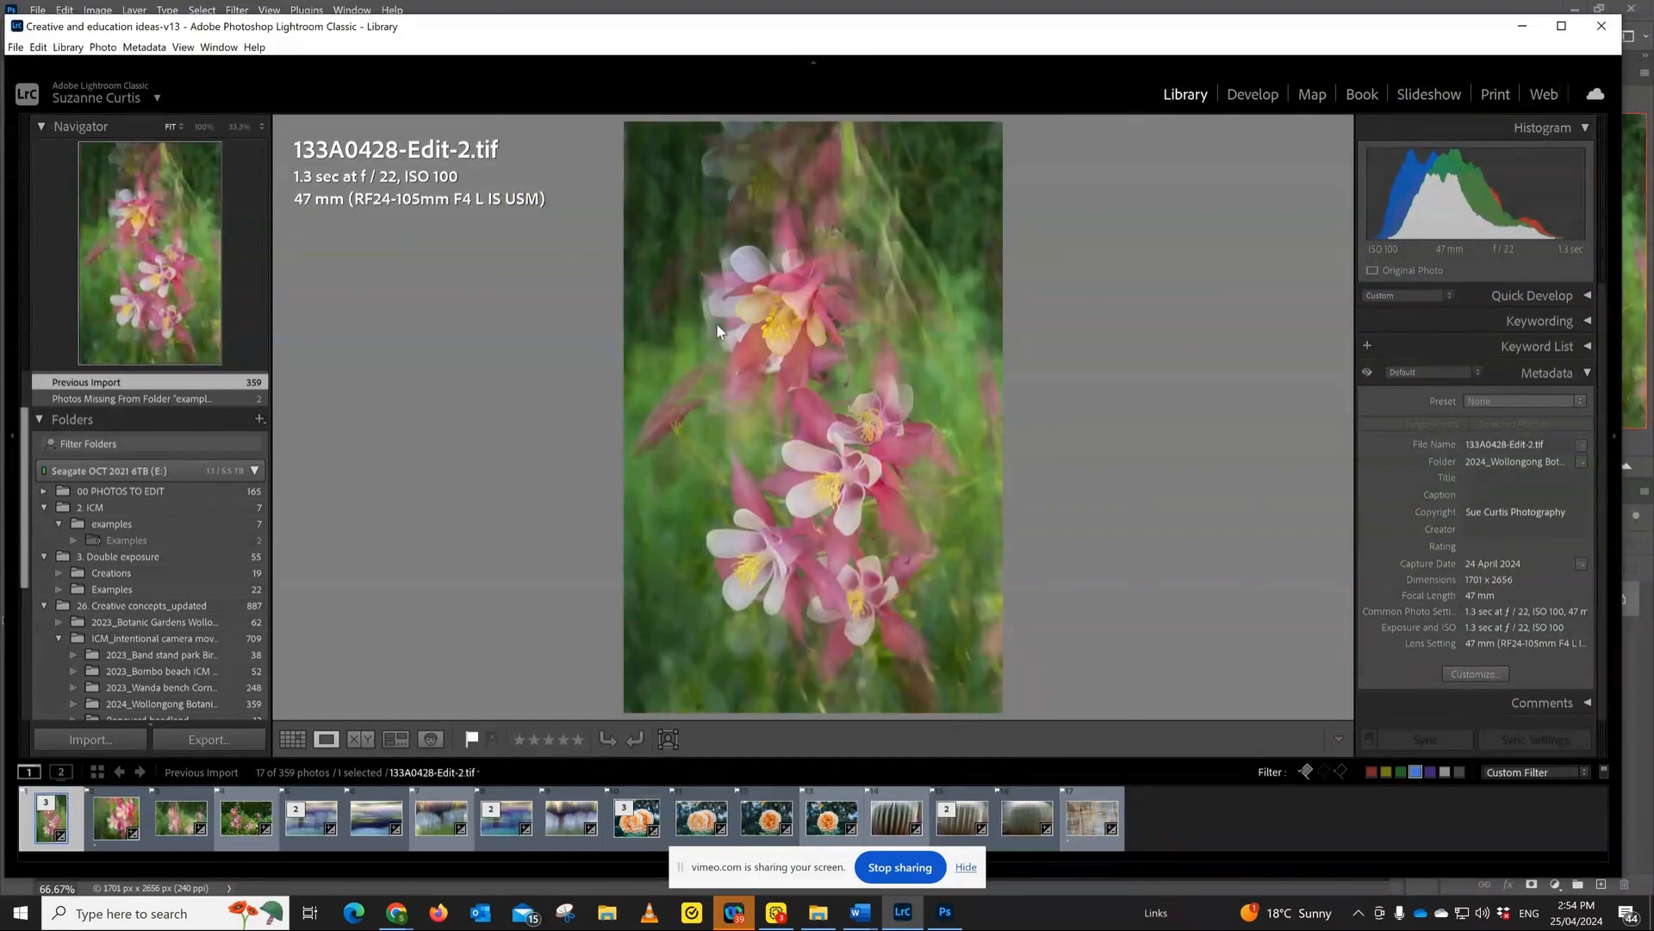